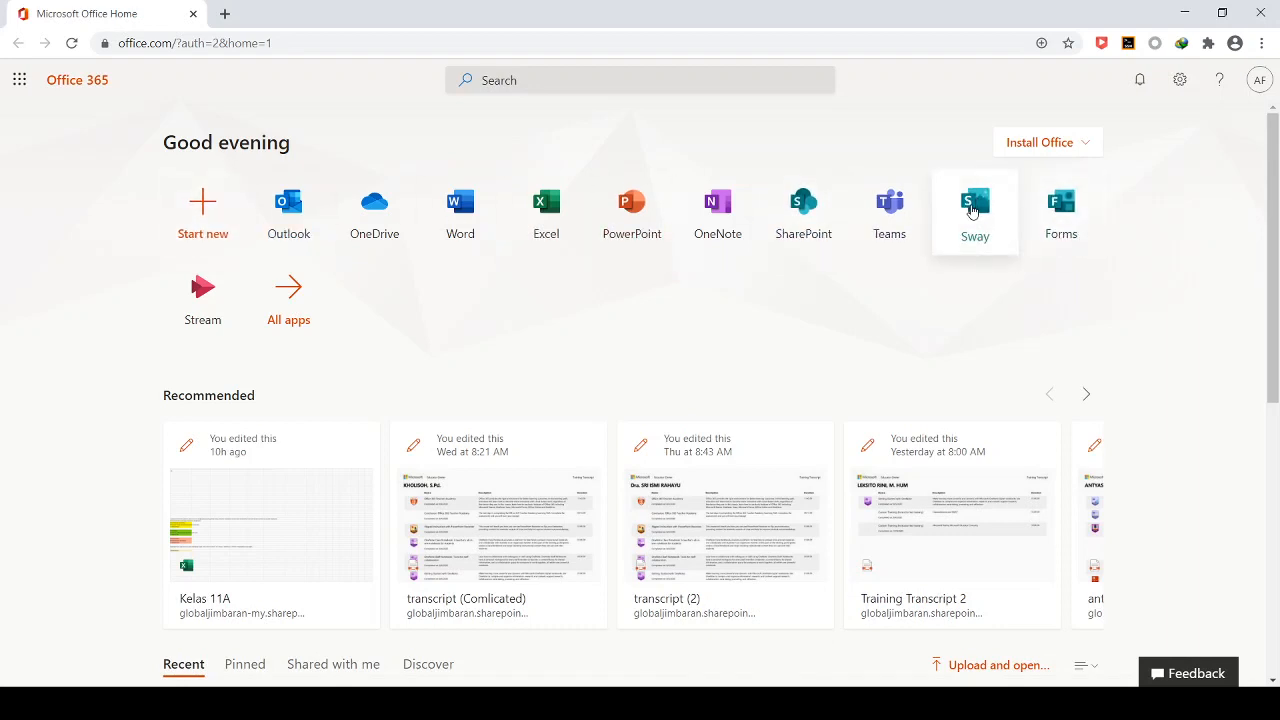
Step: Open Sway and start editing a new Sway based on the Presentation template
left_click(972, 215)
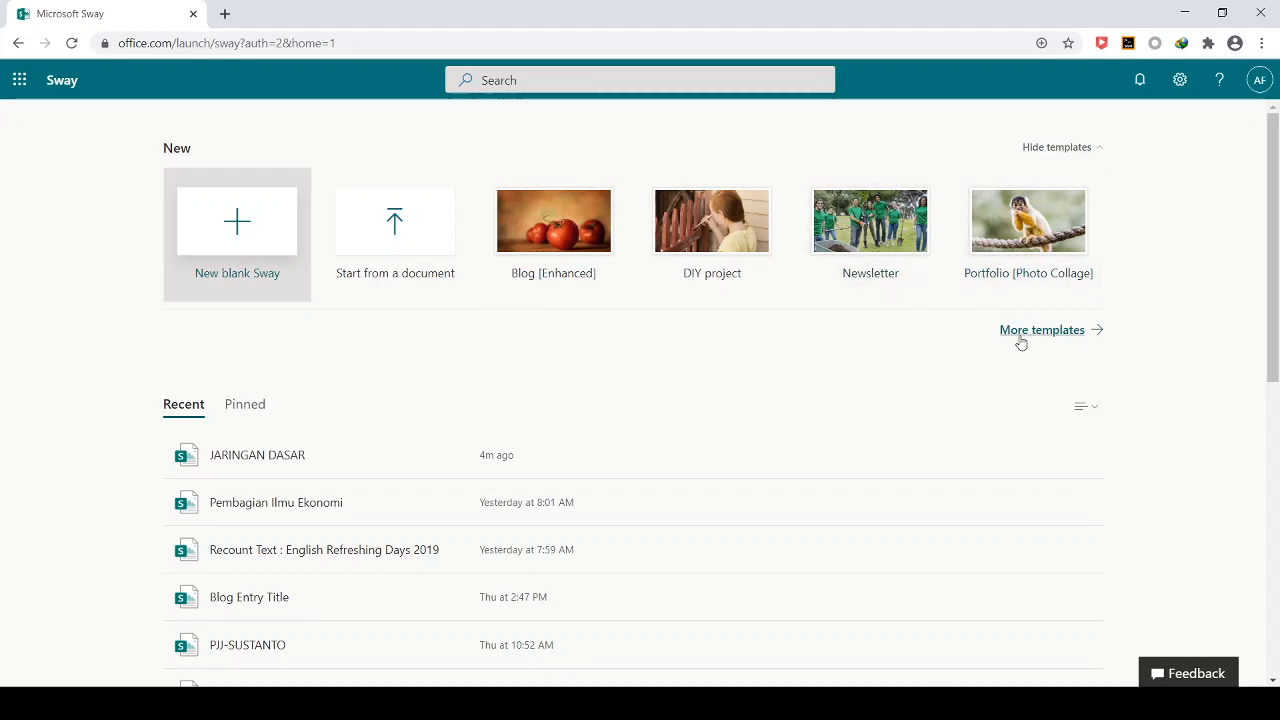
left_click(1055, 338)
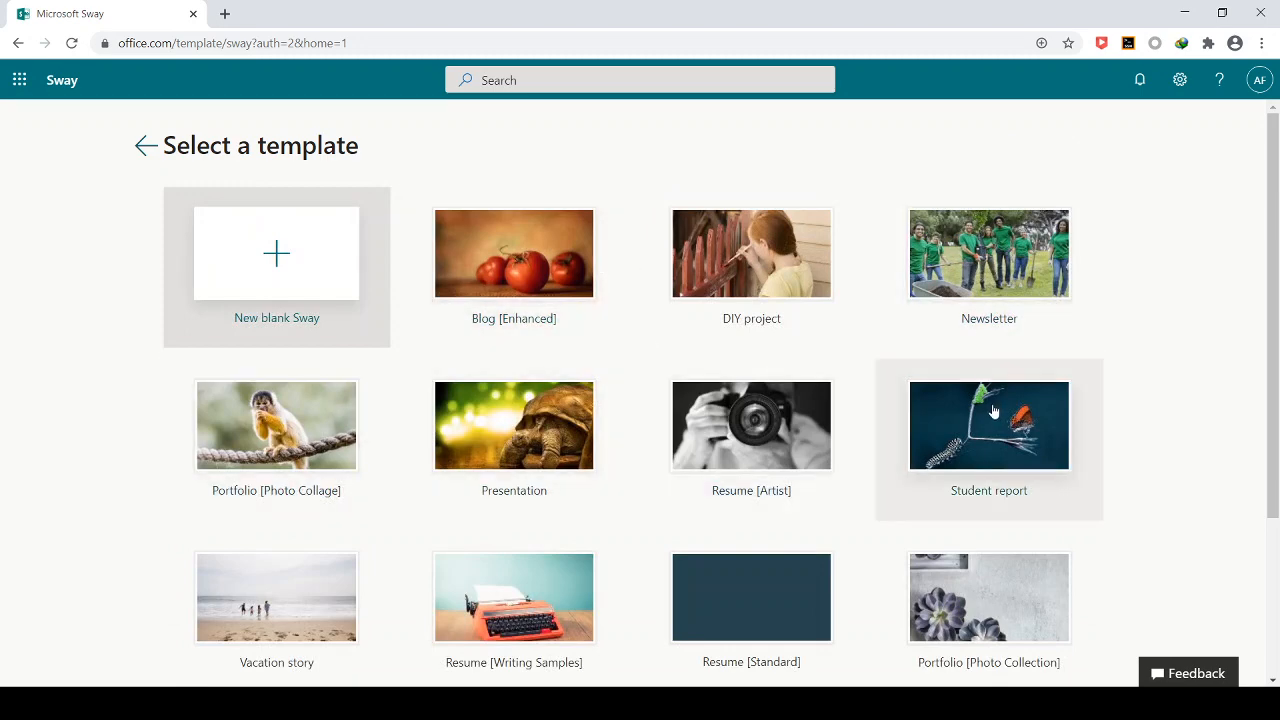
scroll(993, 412, "down", 3)
scroll(993, 412, "up", 1)
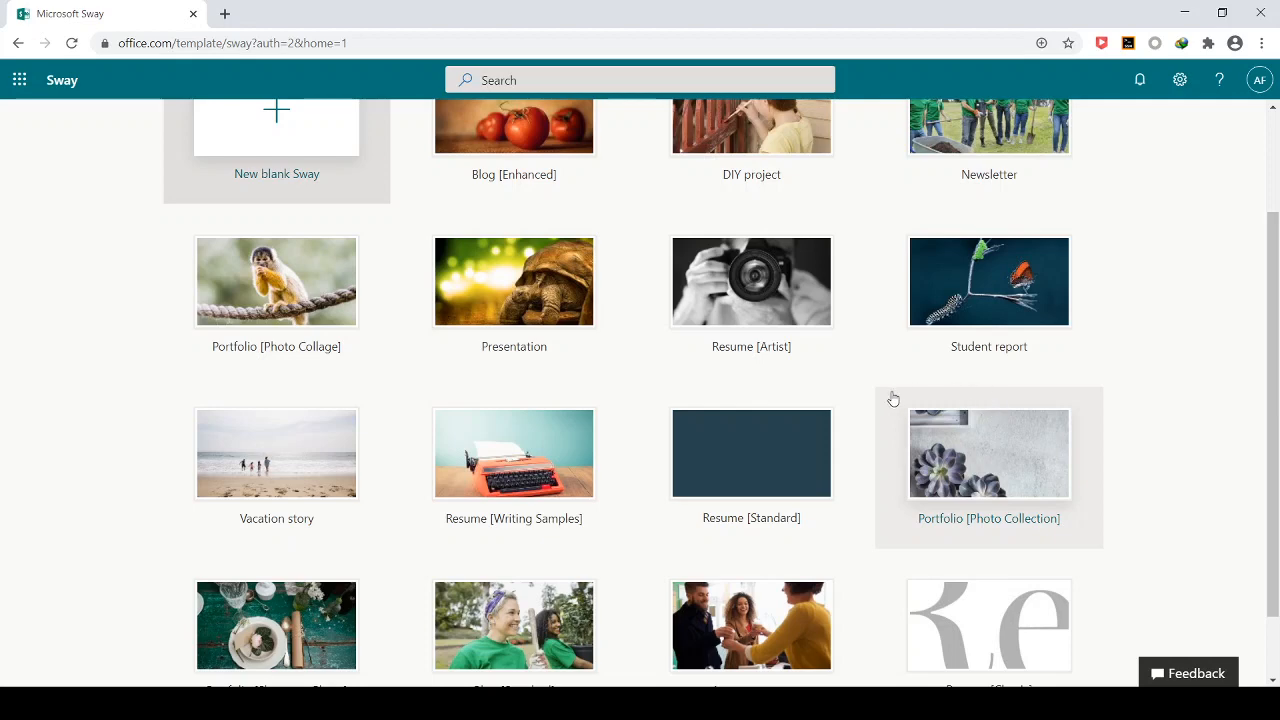
left_click(512, 305)
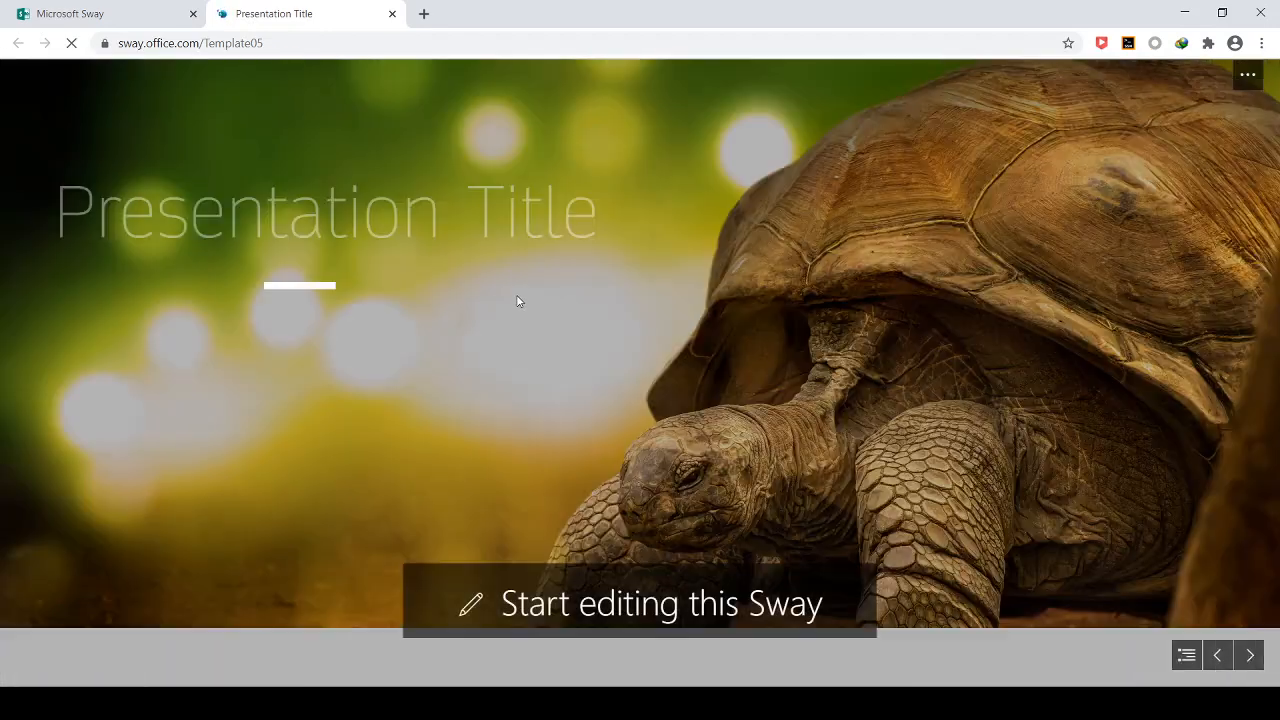
left_click(616, 613)
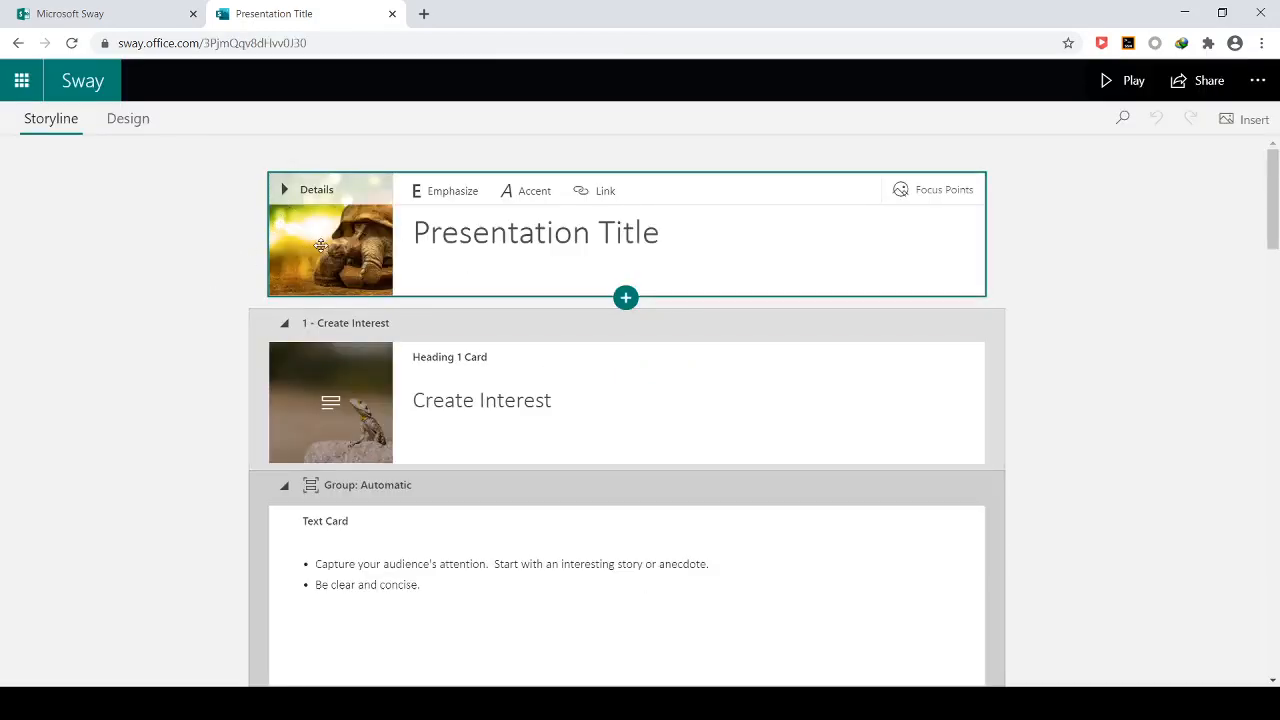
Step: Replace the presentation's placeholder title with "JARINGAN DASAR"
left_click(544, 236)
left_click_drag(664, 232, 416, 234)
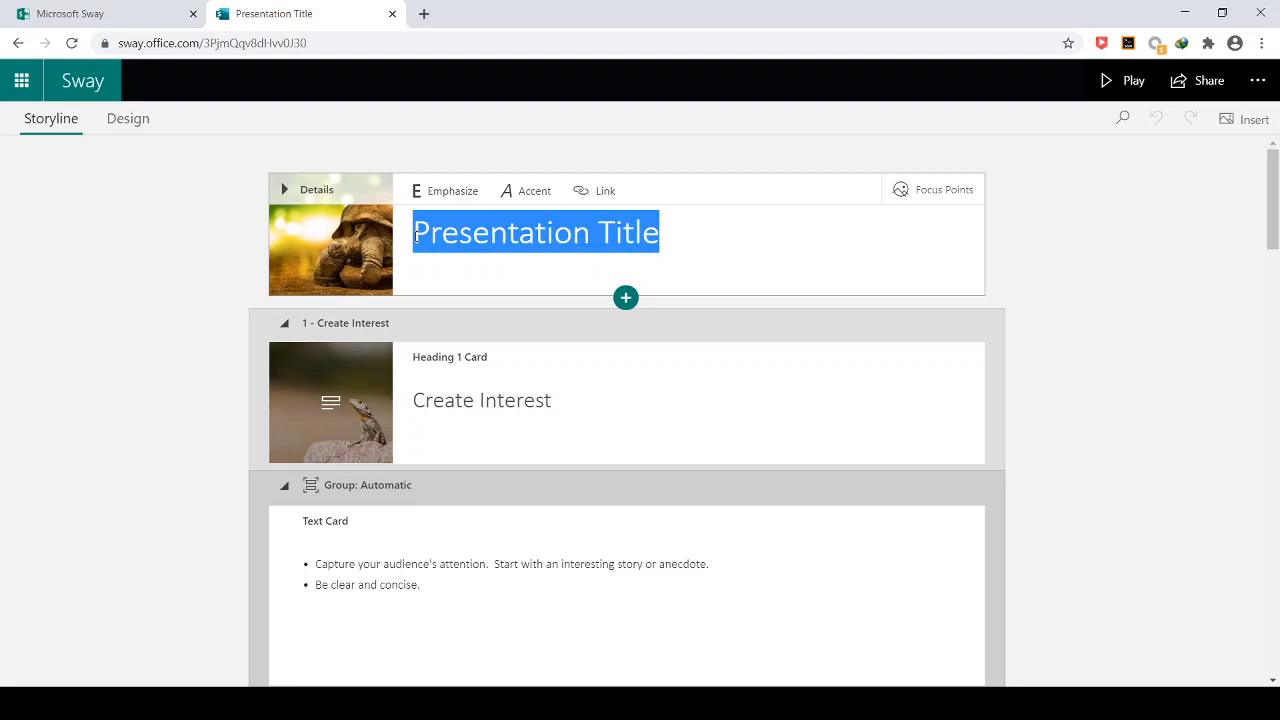
type("JARINGAN")
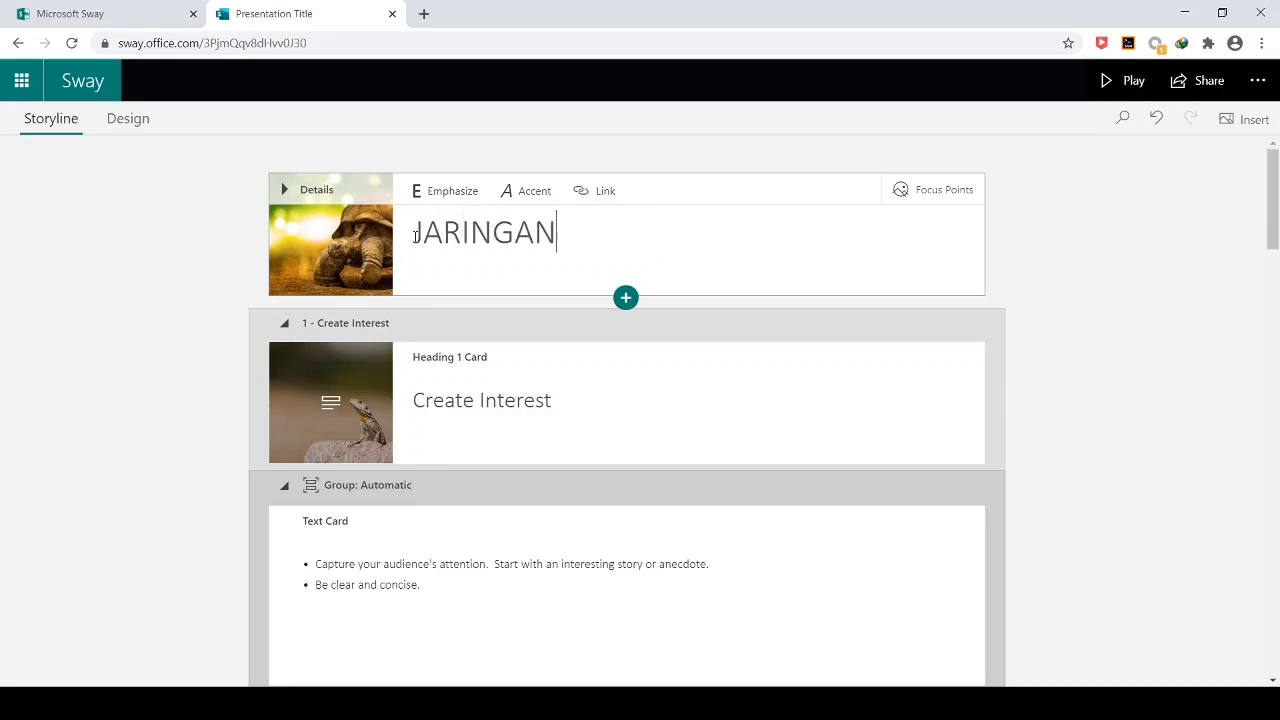
type(" DASAR")
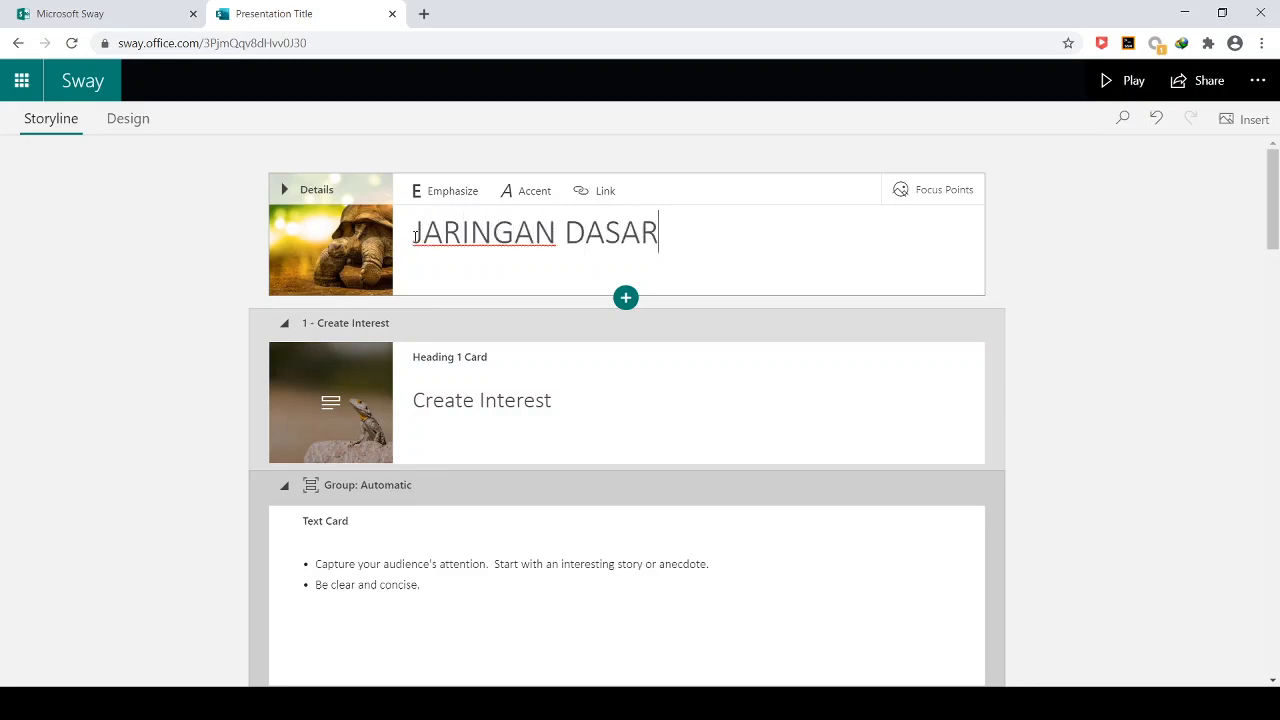
Step: Expand the title heading's details and delete its tortoise background image
left_click(285, 191)
left_click(351, 464)
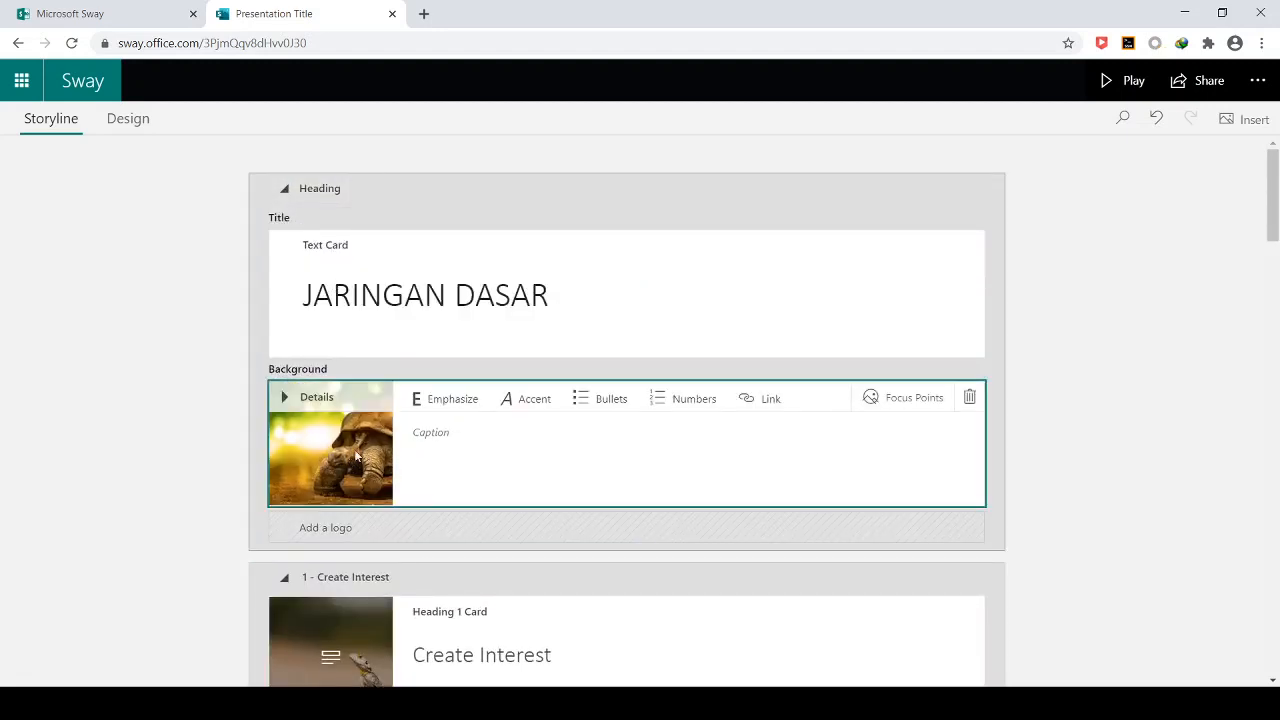
left_click(970, 398)
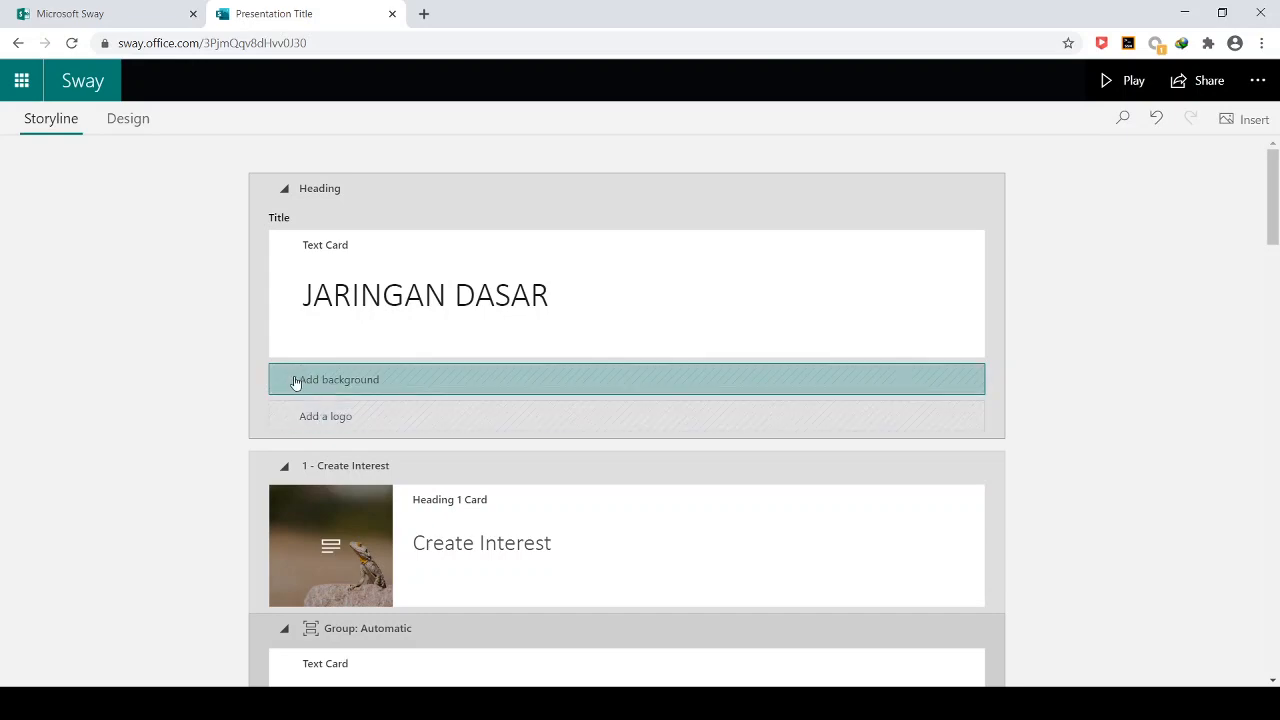
Step: Add an empty background to the title heading and search the online image sources for "networking"
left_click(325, 380)
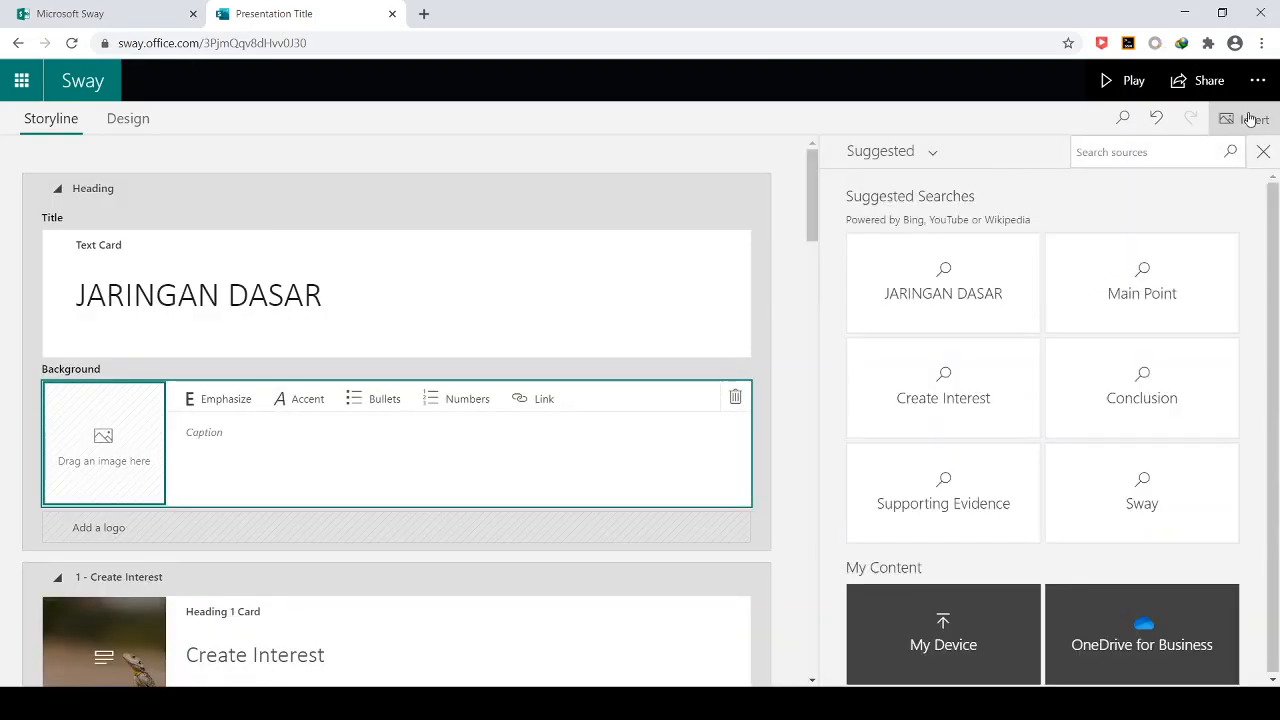
left_click(1140, 152)
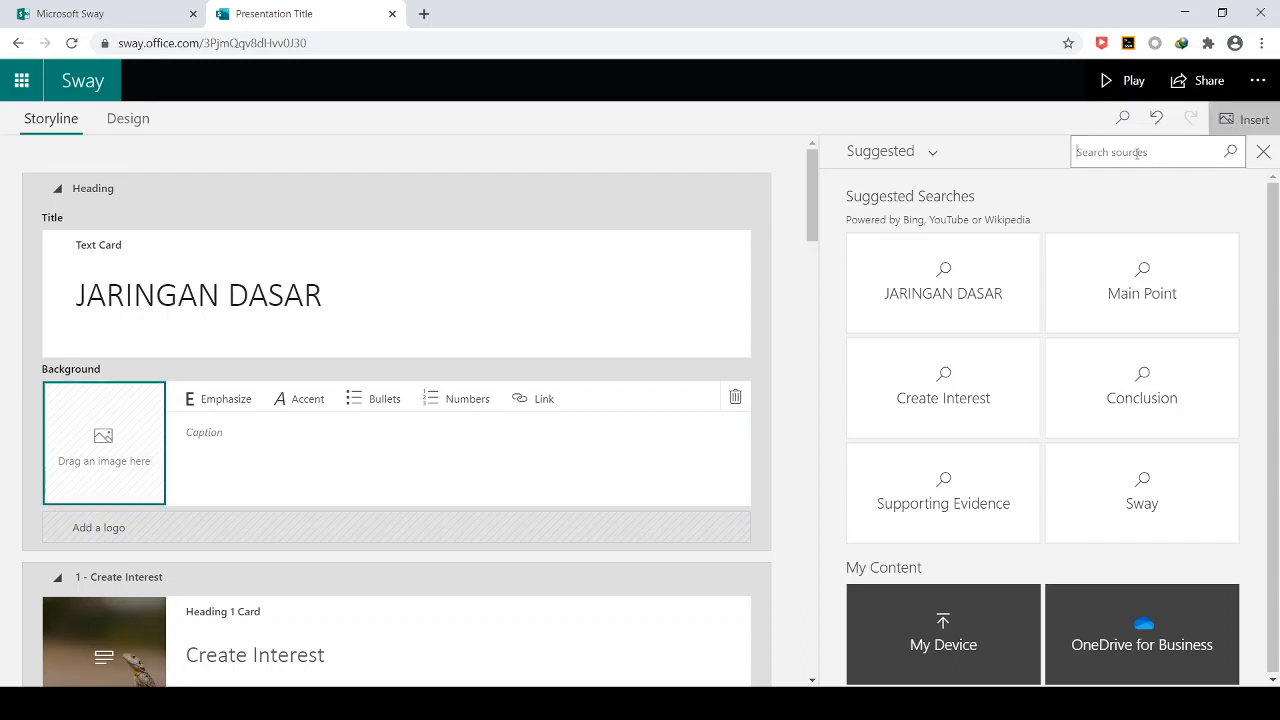
type("jar")
key("BackSpace")
key("BackSpace")
key("BackSpace")
key("BackSpace")
key("BackSpace")
key("BackSpace")
key("BackSpace")
type("networking")
key("Return")
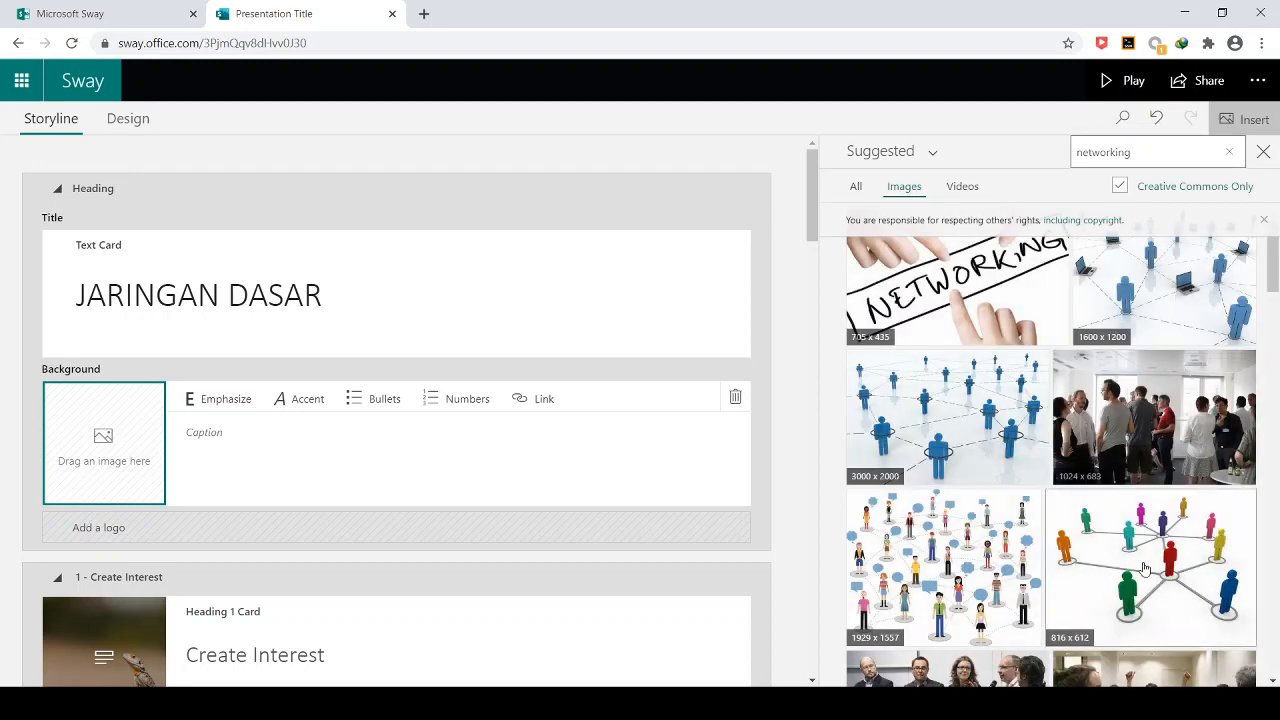
Step: Insert the image of multicoloured figures linked by lines as the title background and close the image search
scroll(1140, 560, "down", 1)
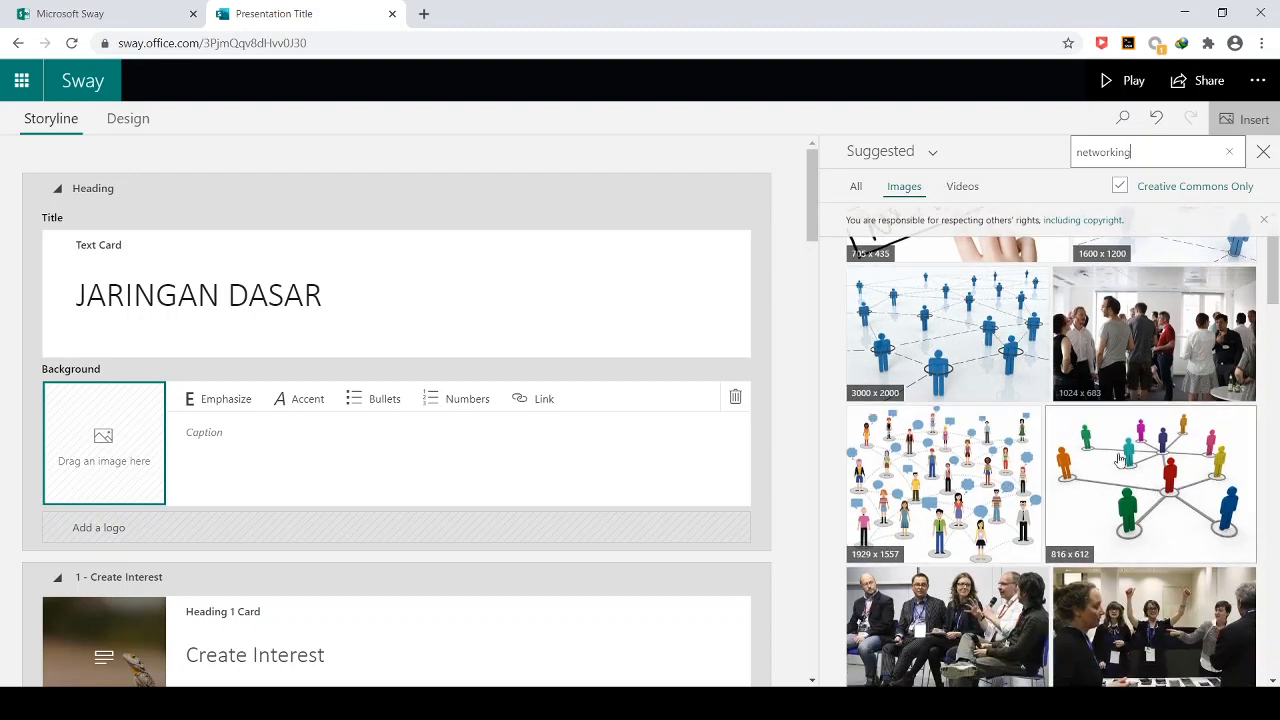
left_click(1158, 499)
left_click(1188, 153)
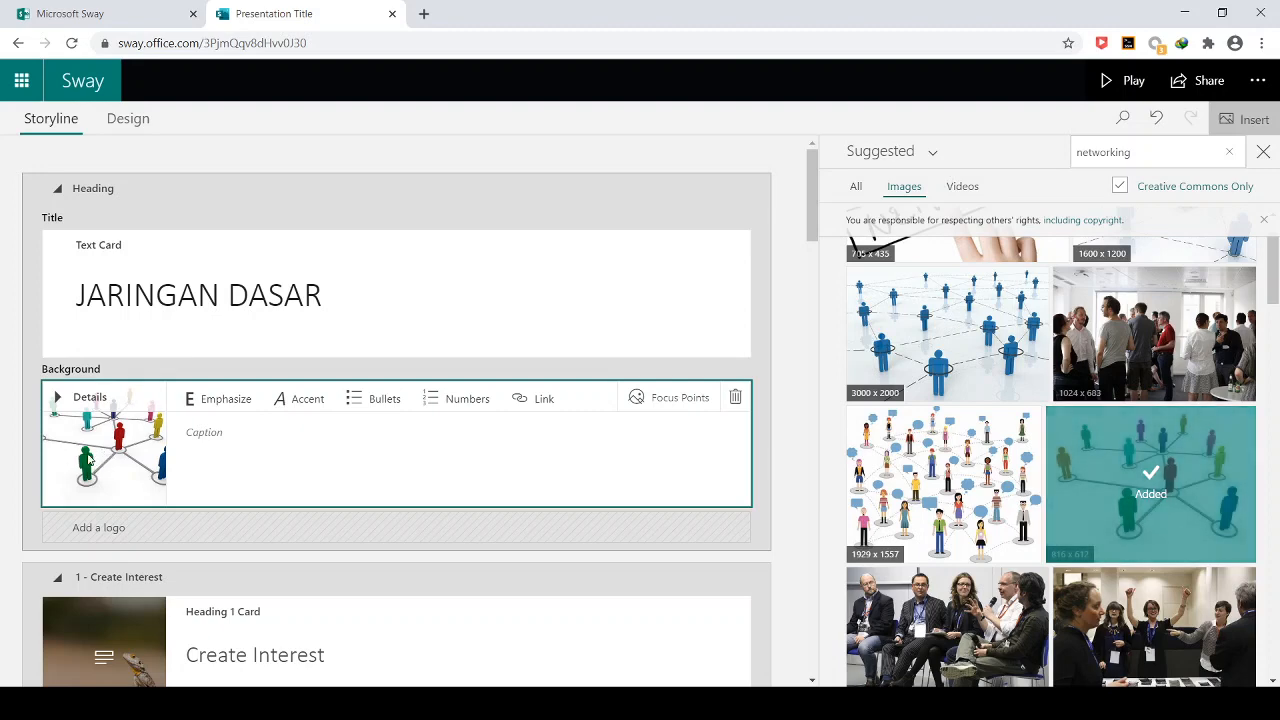
left_click(1264, 152)
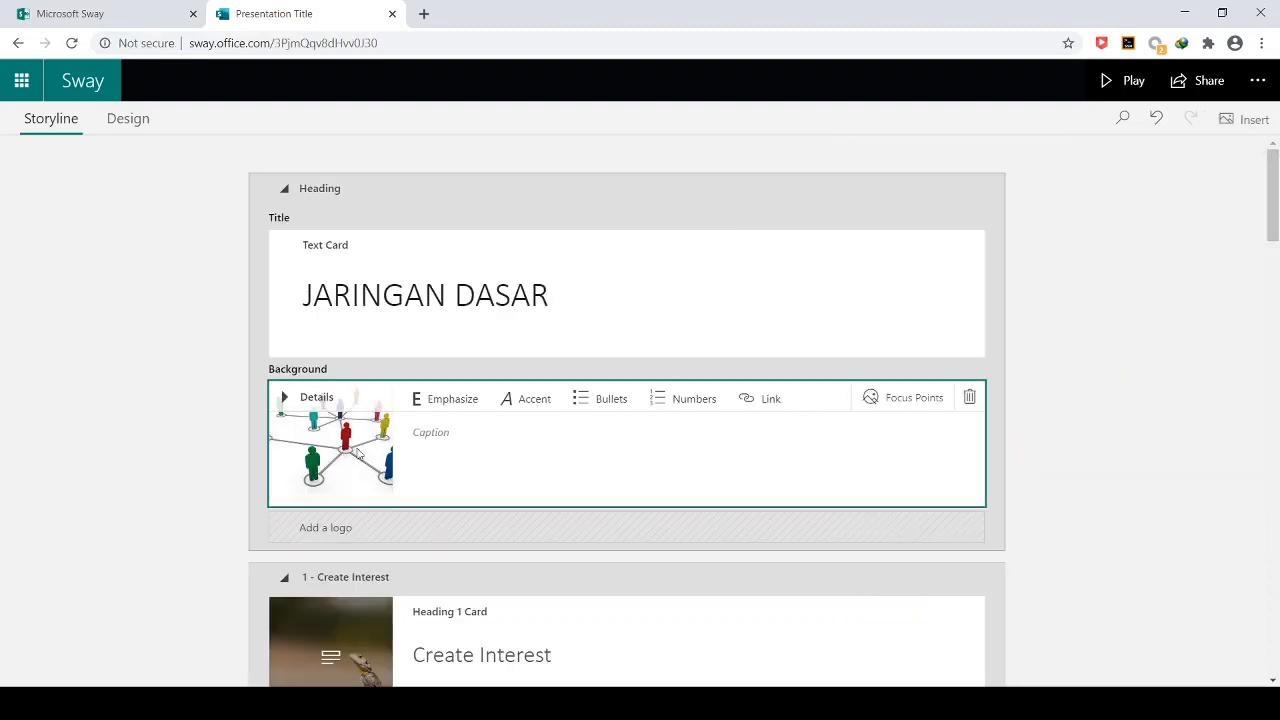
Step: Rename the first section heading, "Create Interest", to "JARINGAN LAN"
scroll(447, 432, "down", 2)
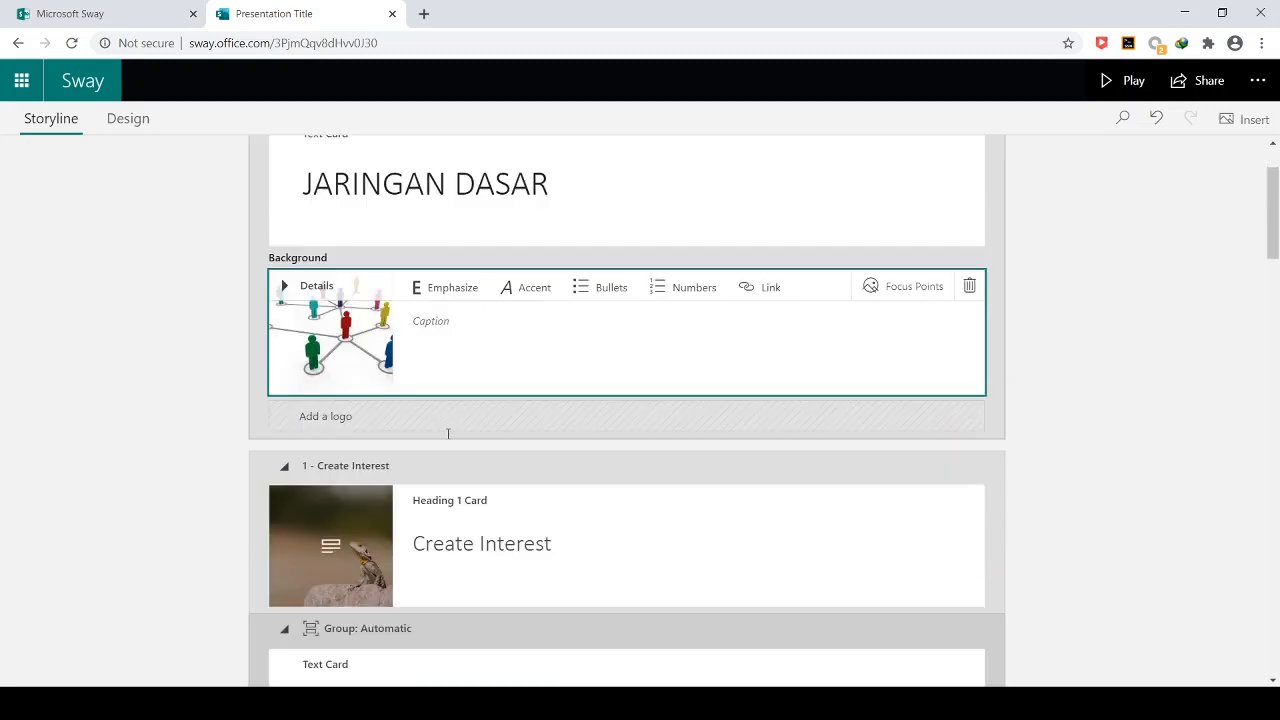
scroll(340, 415, "up", 2)
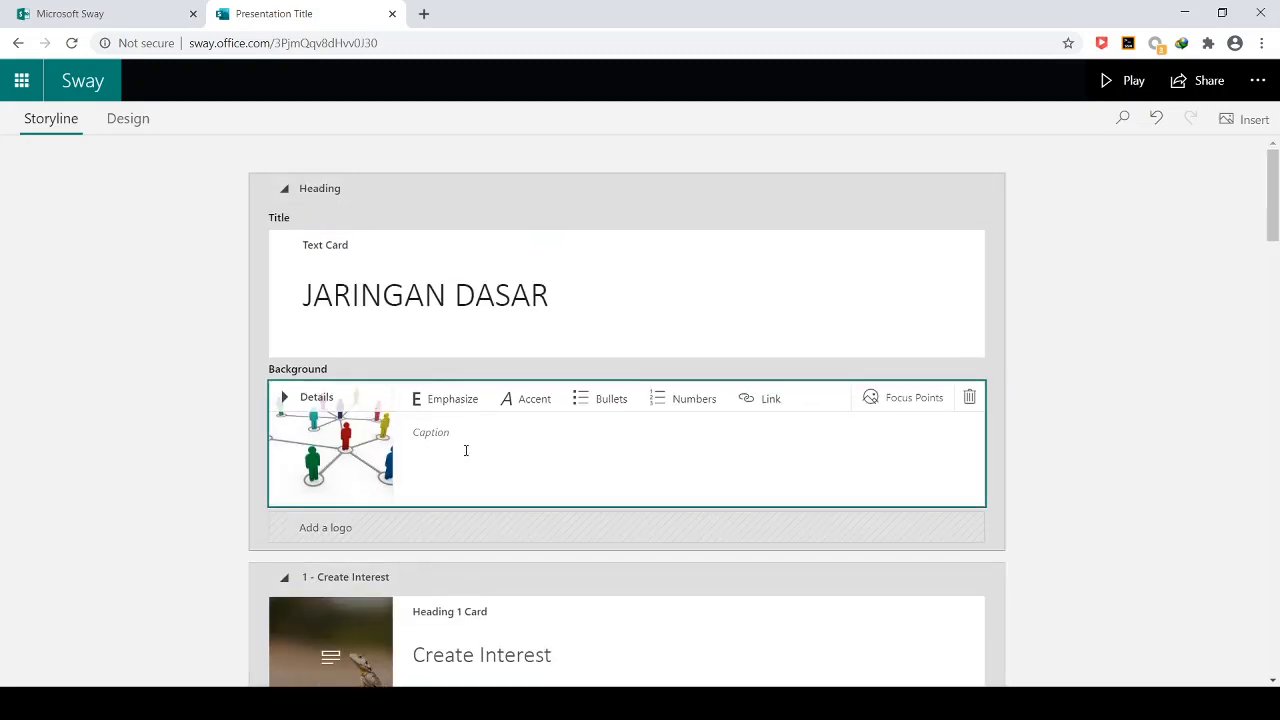
scroll(466, 449, "down", 4)
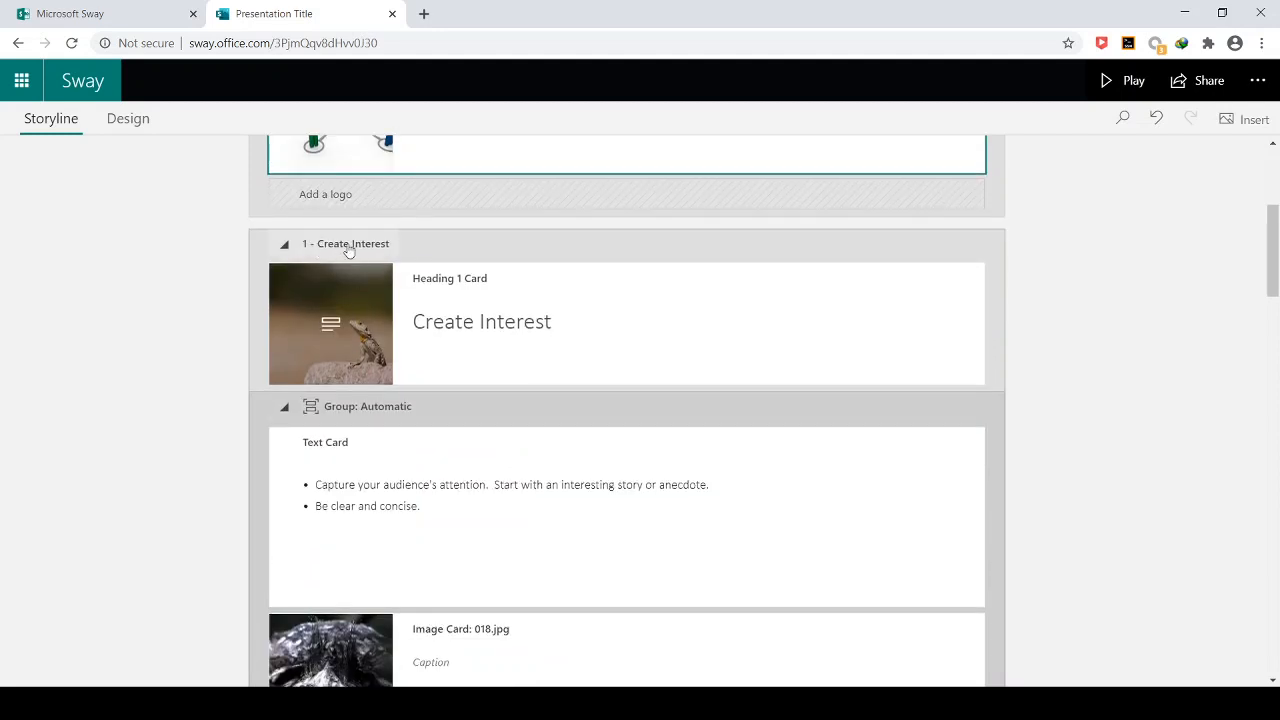
left_click(476, 323)
left_click_drag(563, 321, 404, 322)
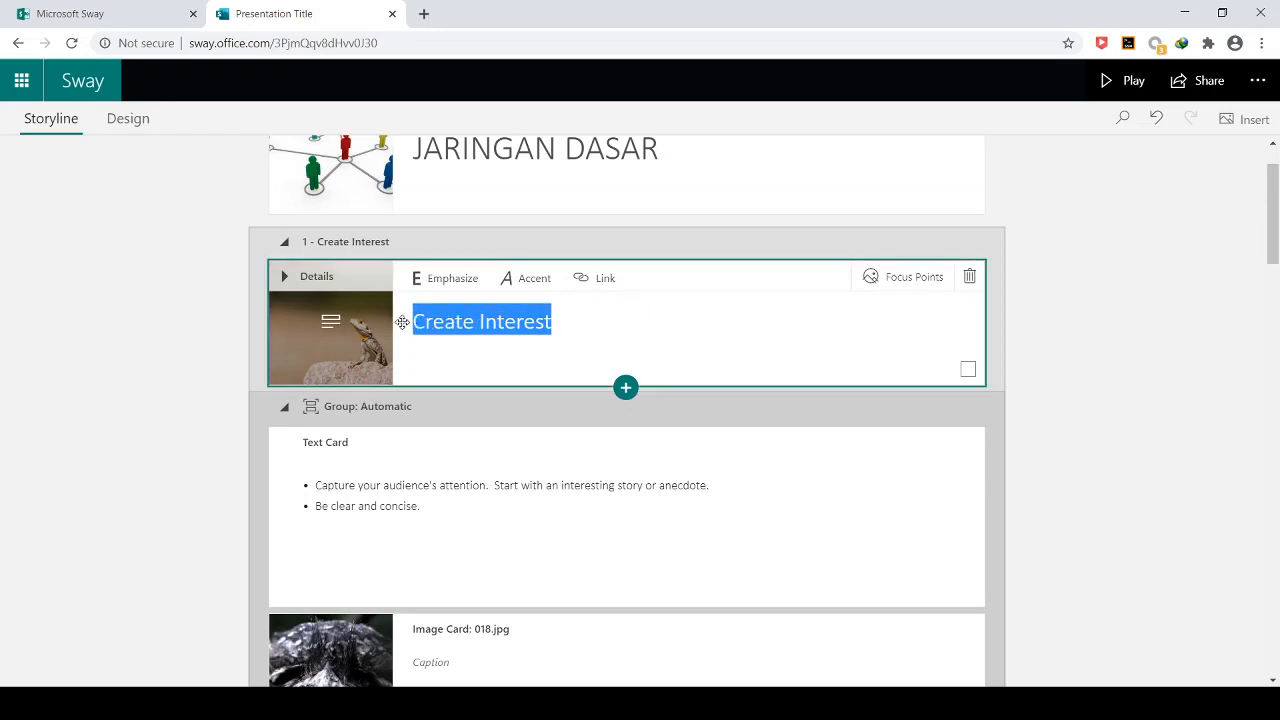
type("JARINGAN ")
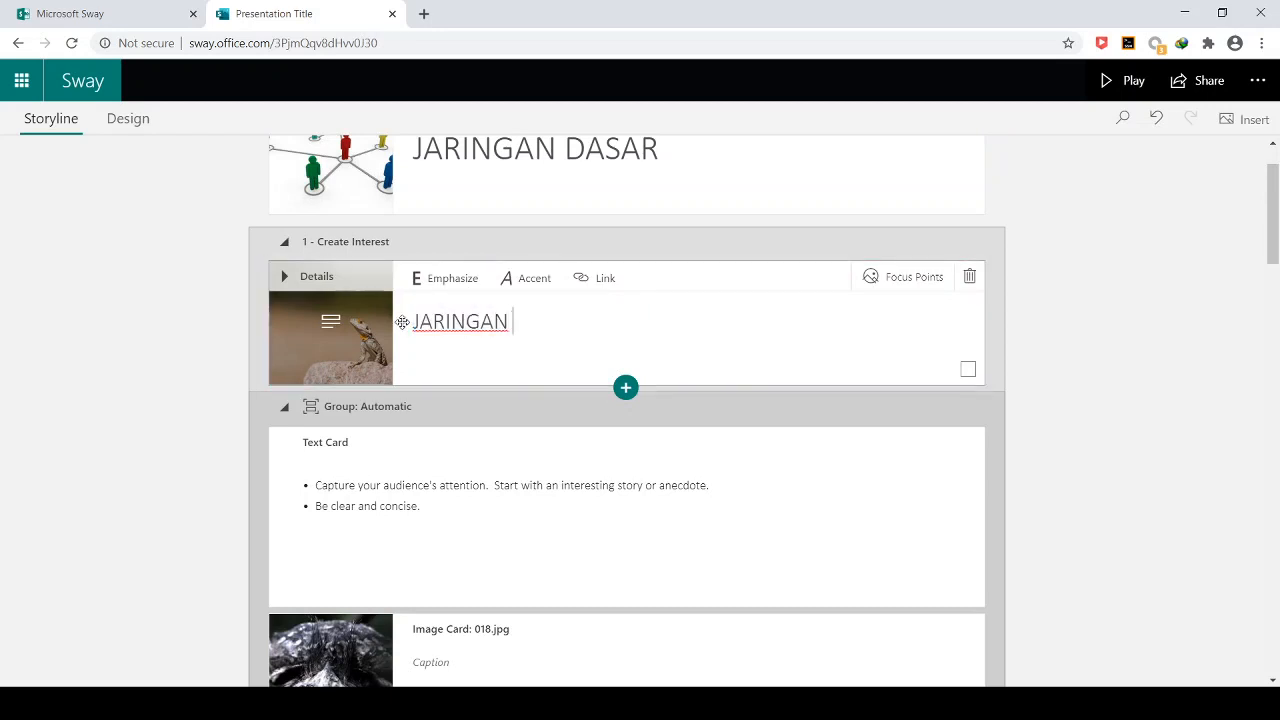
type("LAN")
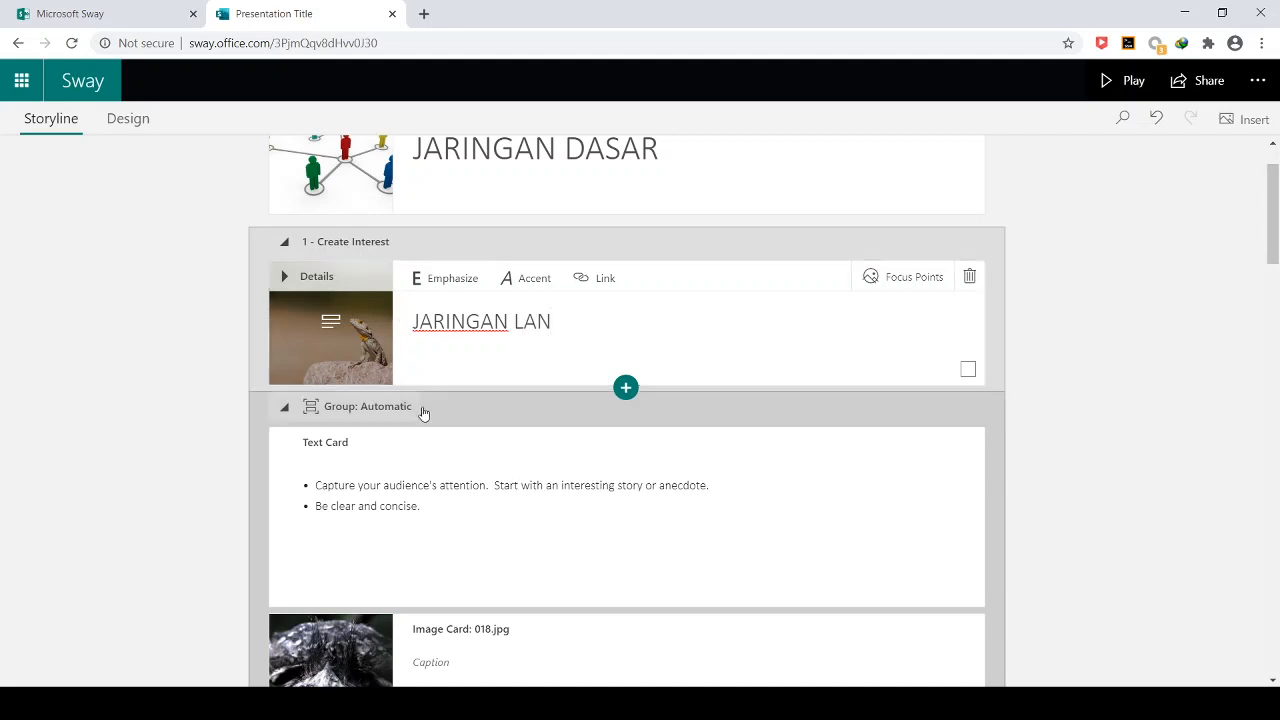
Step: Select both placeholder bullets in the text card below the JARINGAN LAN heading
left_click(362, 470)
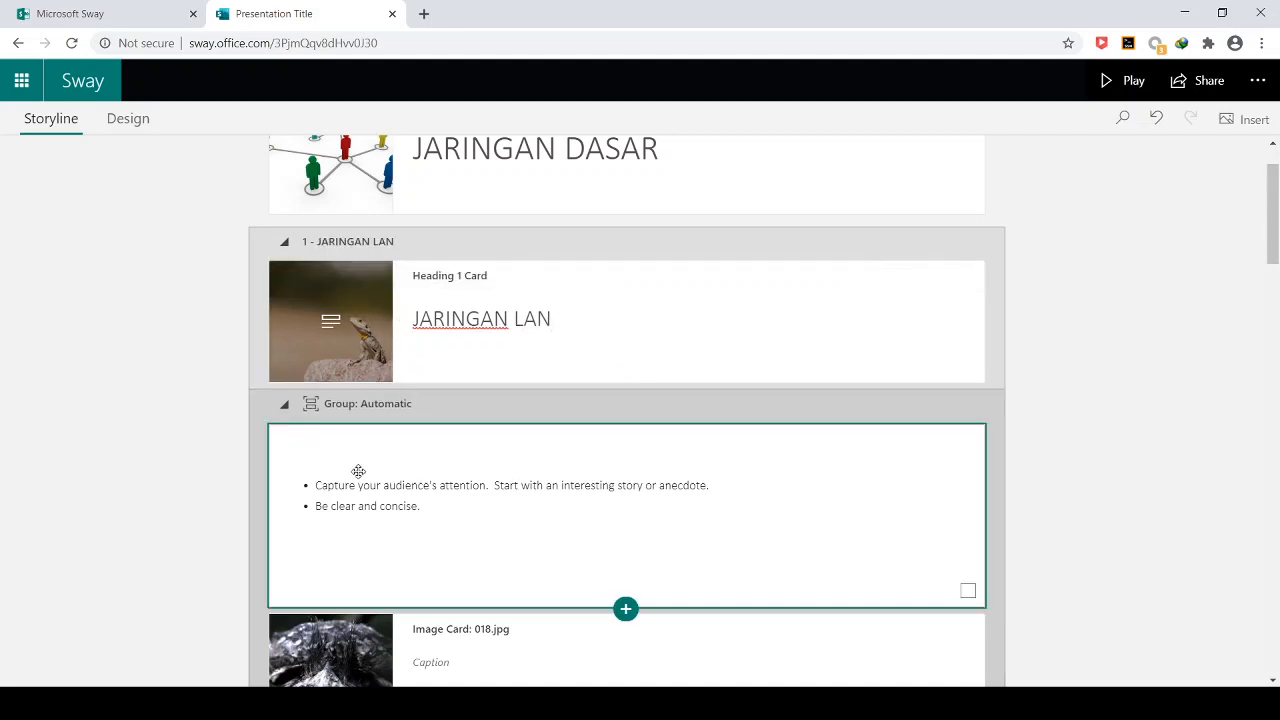
left_click_drag(440, 506, 303, 482)
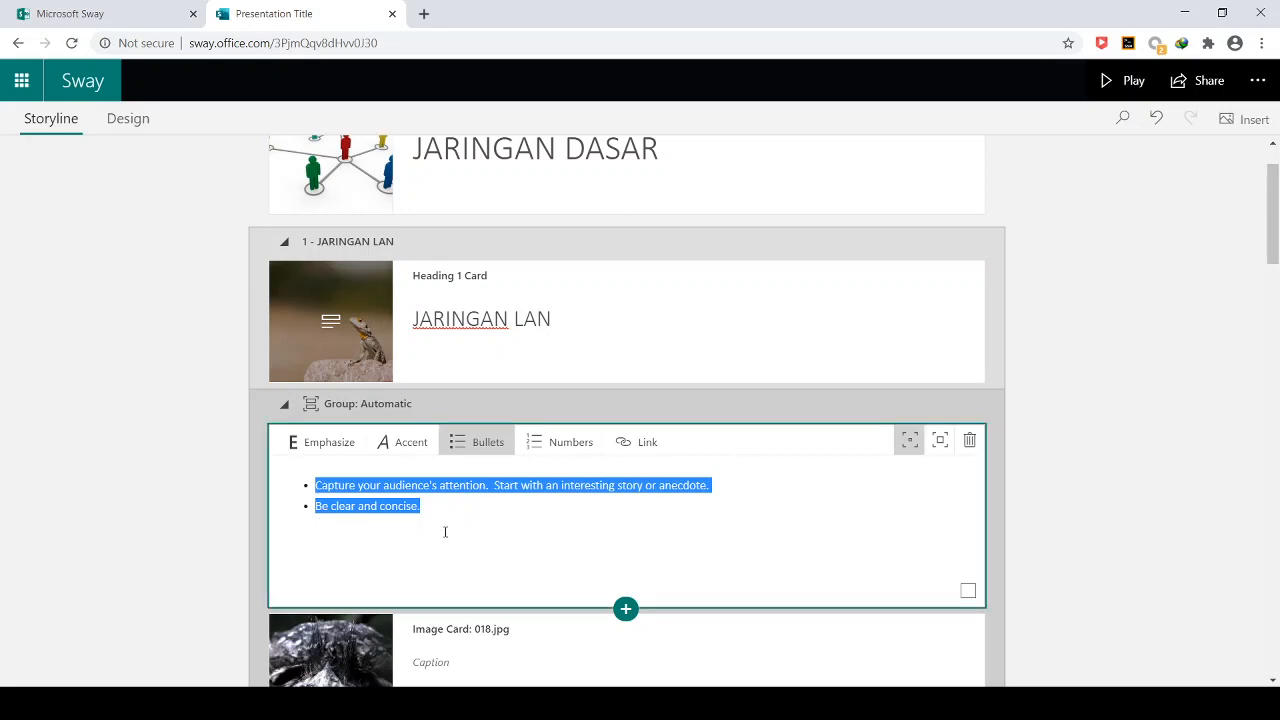
Step: Open google.co.id in a new browser tab and search for "jaringan dasar"
left_click(425, 15)
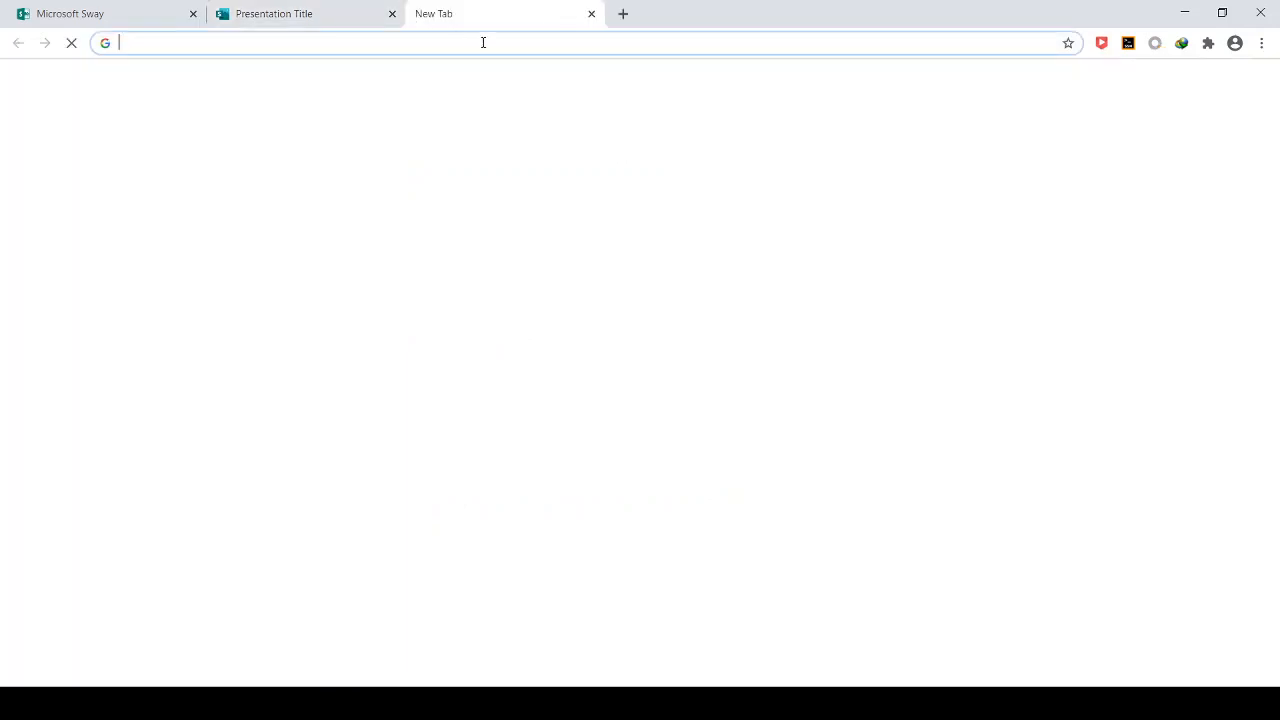
type("google.co.id")
key("Return")
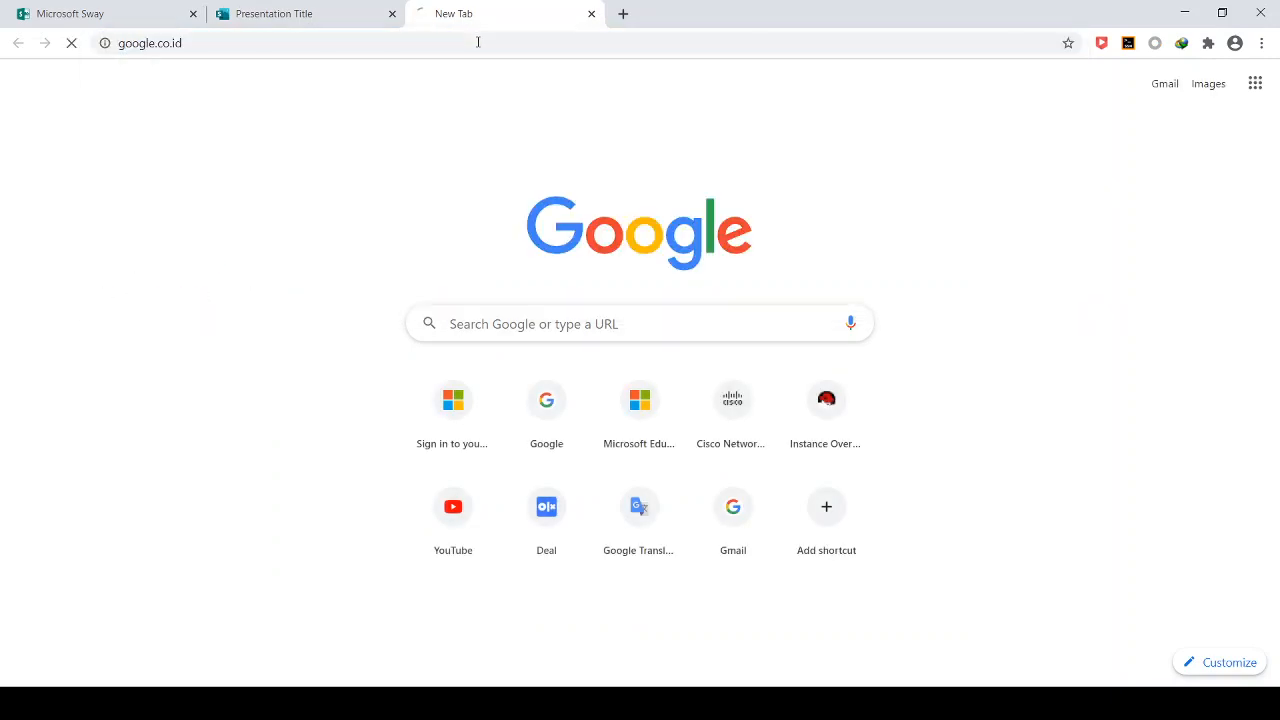
type("jaringan daas")
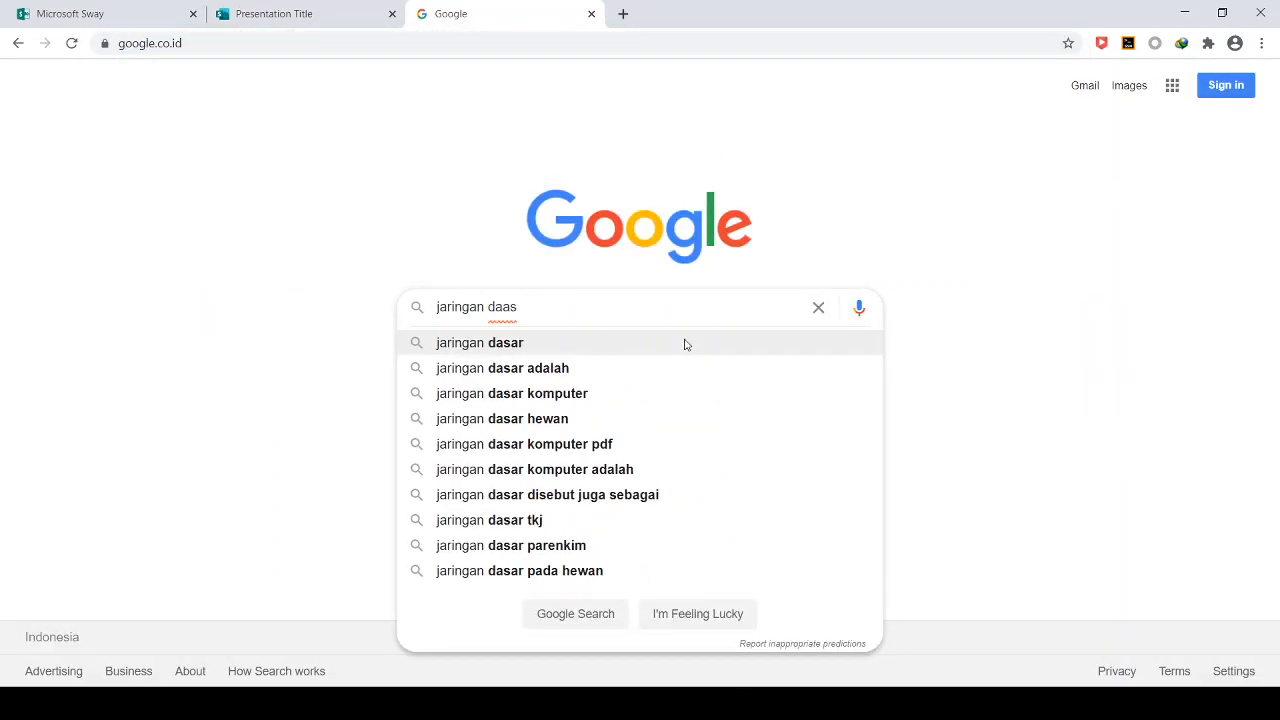
key("BackSpace")
key("BackSpace")
type("sar")
key("Return")
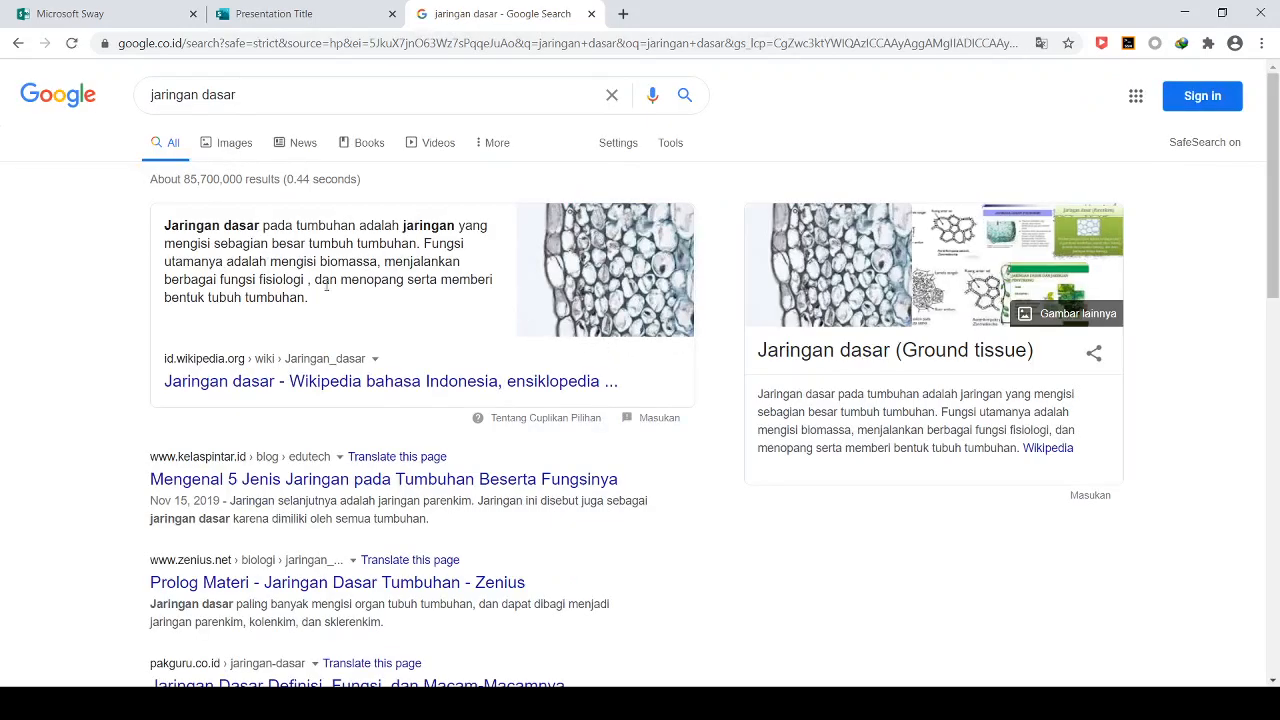
Step: Look through the search results and refine the query to the suggested "jaringan dasar komputer"
scroll(343, 355, "down", 2)
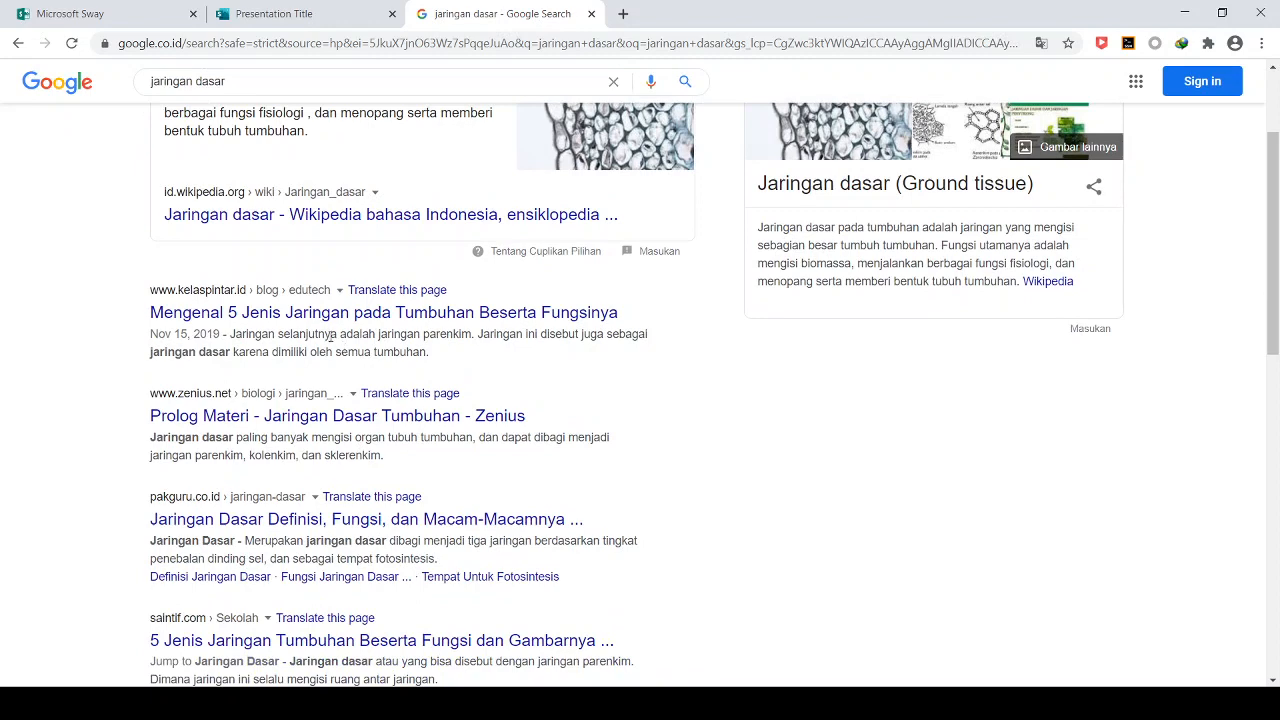
scroll(318, 326, "up", 2)
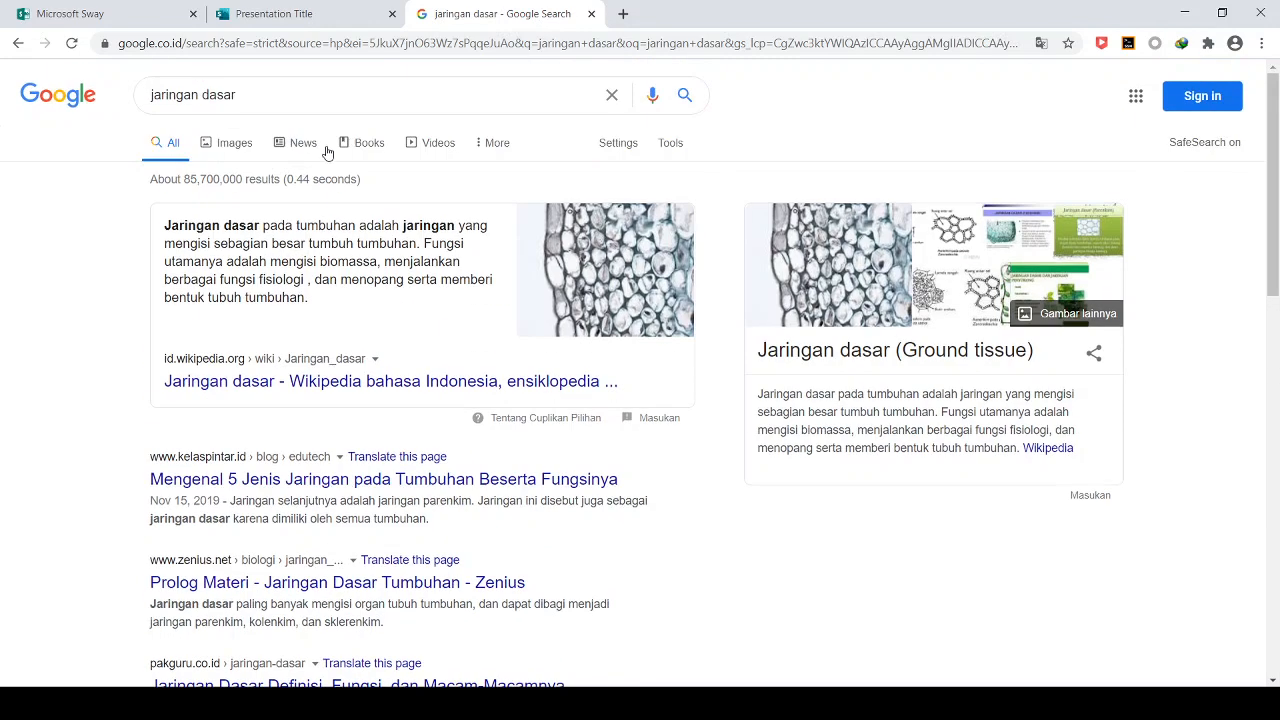
left_click(266, 90)
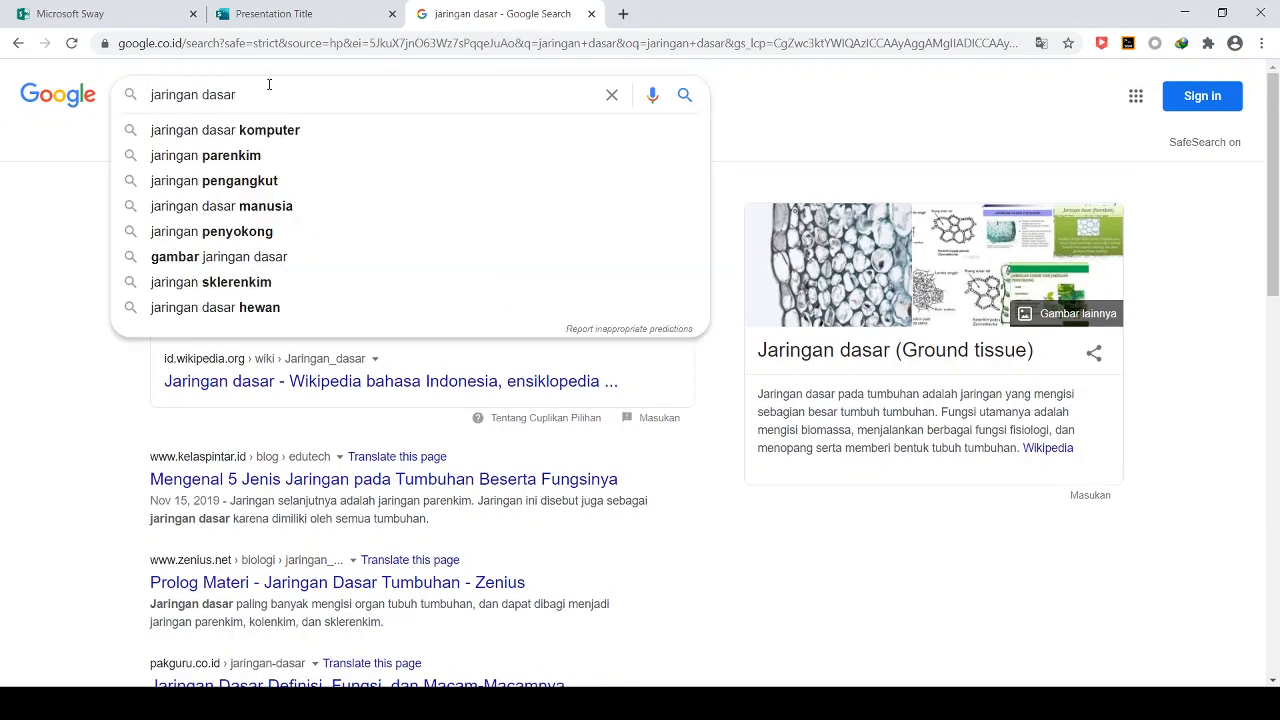
left_click(271, 131)
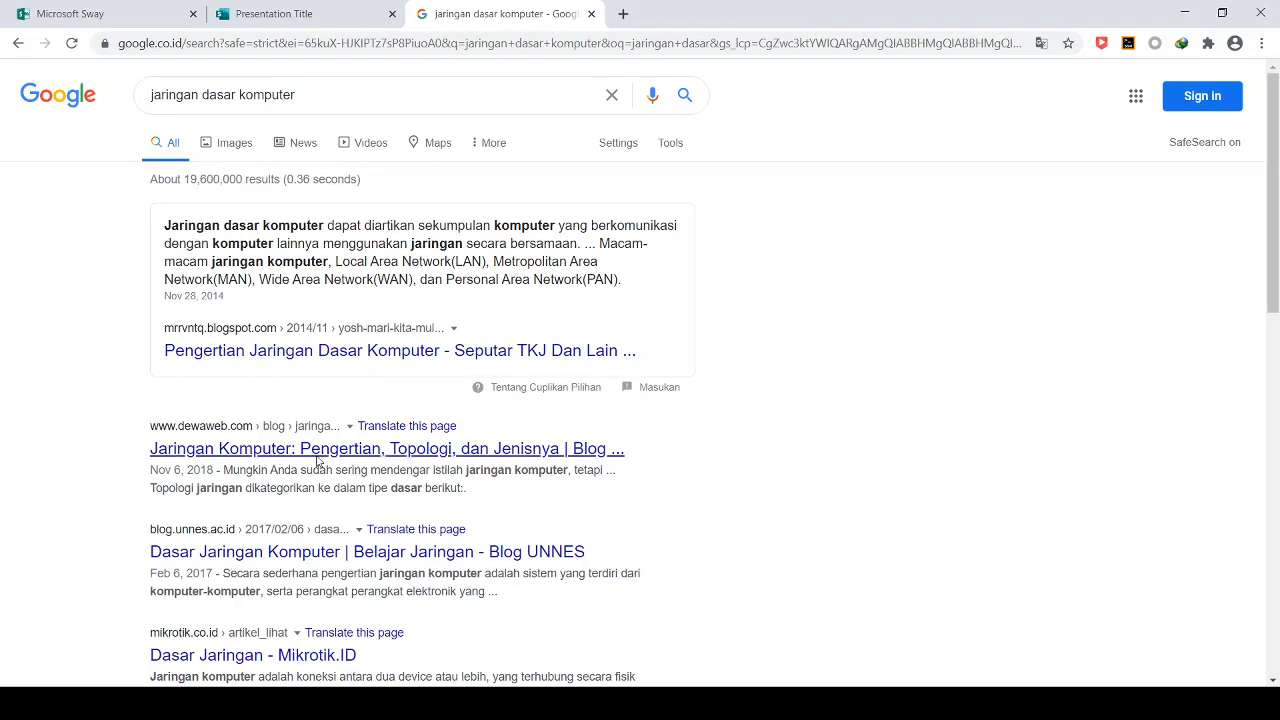
Step: Open the dewaweb article "Jaringan Komputer: Pengertian, Topologi, dan Jenisnya" and copy its whole "Pengertian Jaringan Komputer" section, heading included
middle_click(318, 462)
left_click(665, 13)
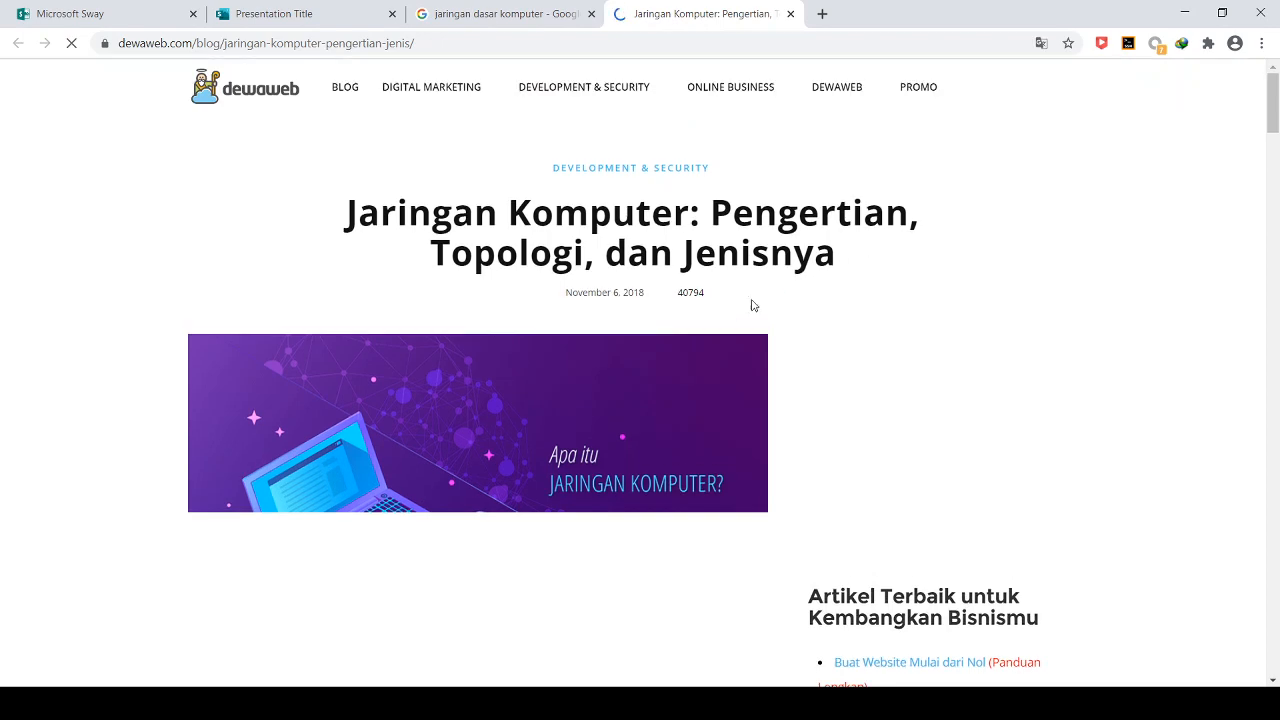
scroll(753, 305, "down", 5)
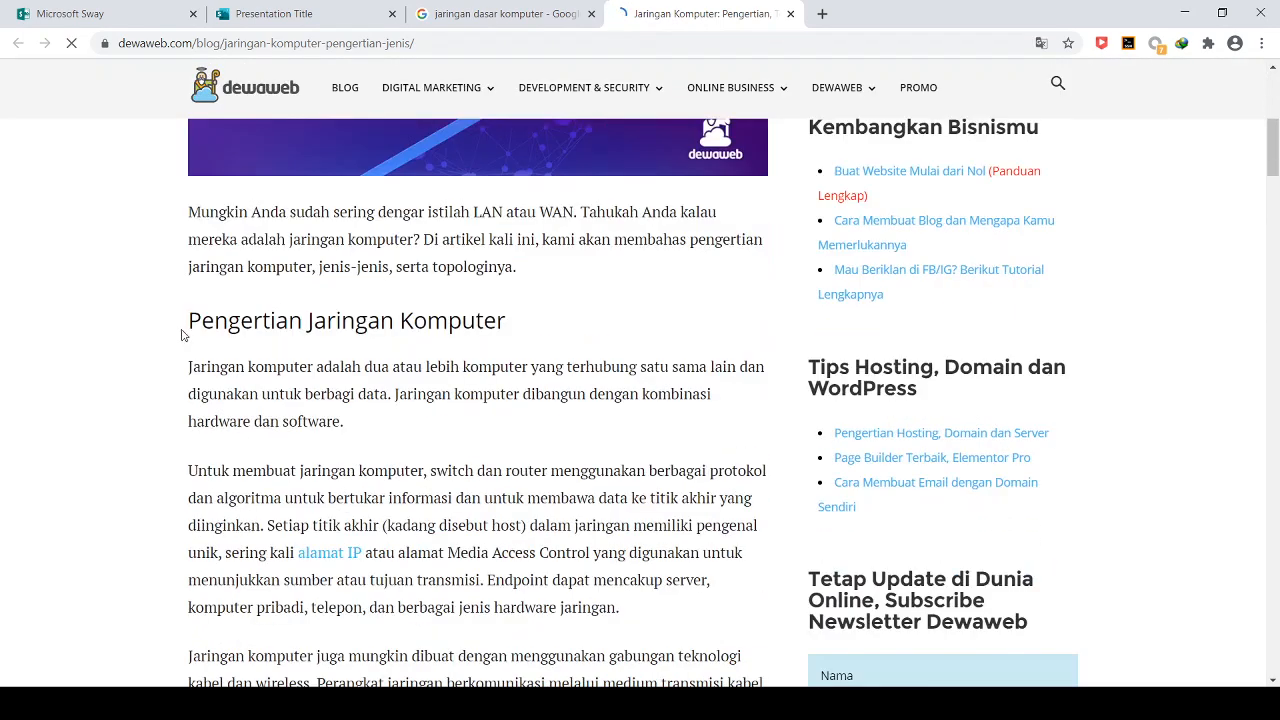
left_click_drag(190, 320, 390, 622)
scroll(390, 622, "down", 6)
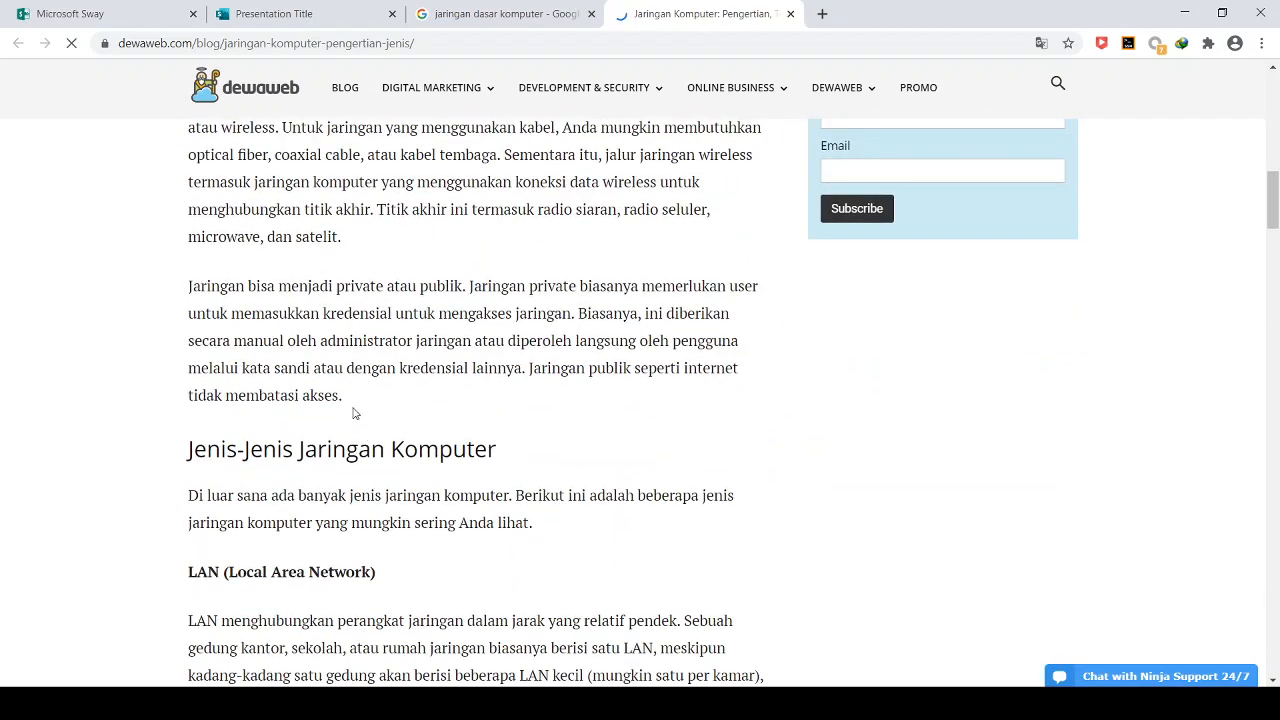
left_click(344, 396, "shift")
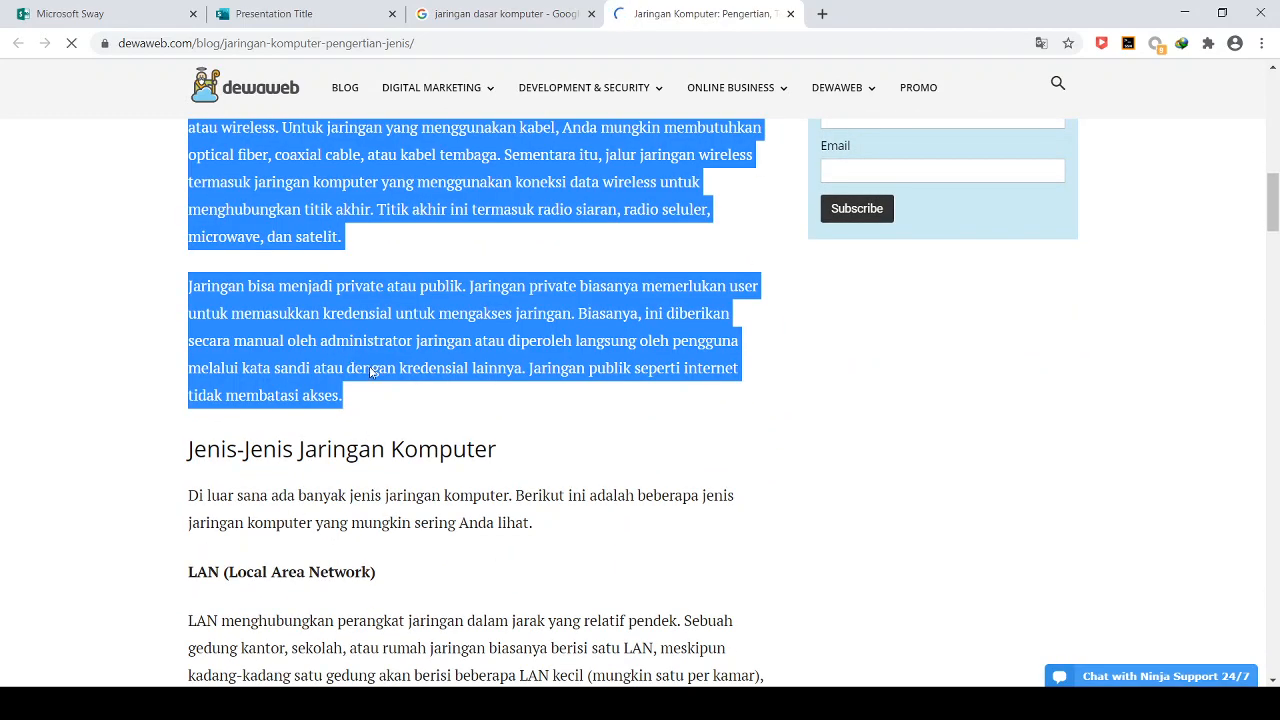
Step: Replace the placeholder bullets in the Sway text card under JARINGAN LAN with the copied section, and remove the empty bullet above it
left_click(316, 13)
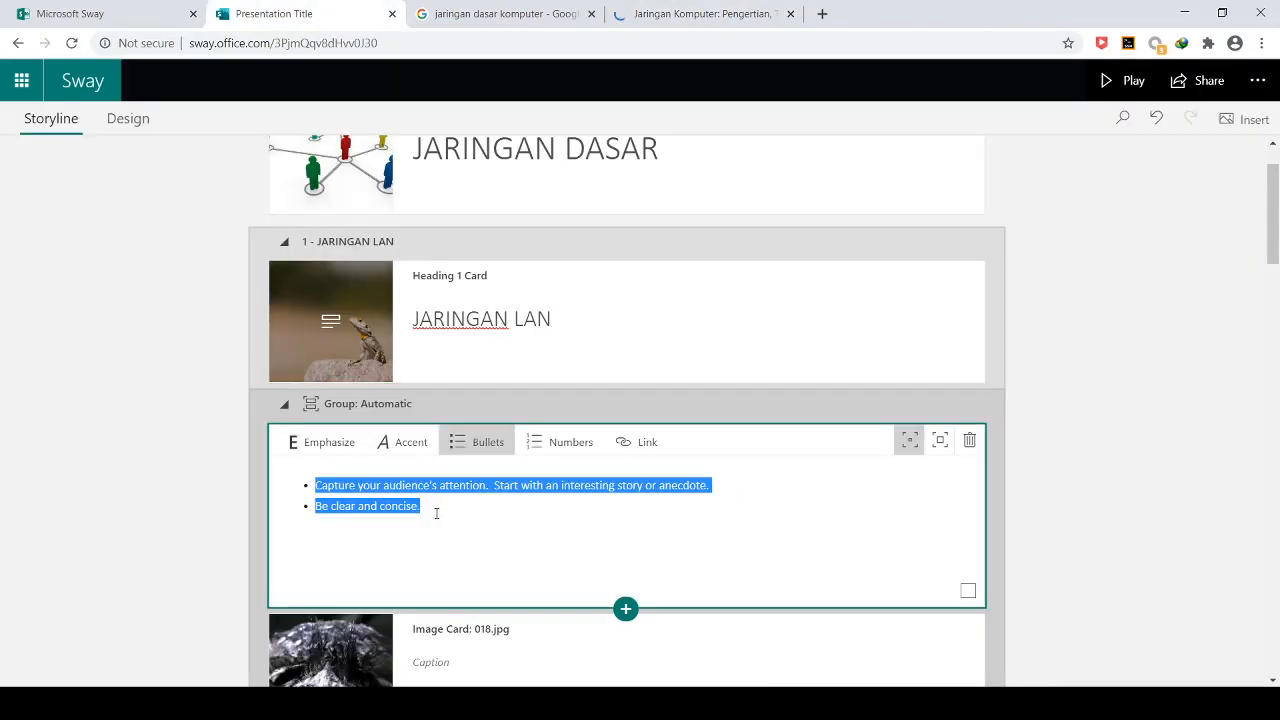
key("ctrl+v")
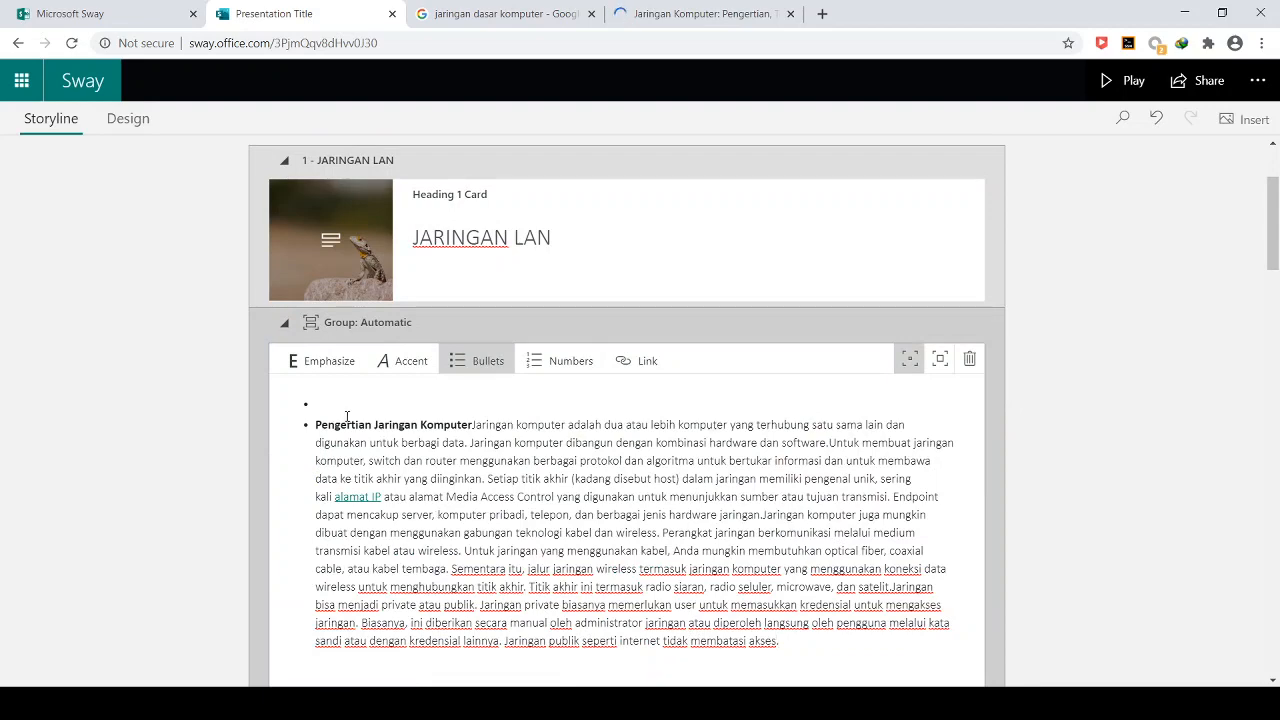
left_click(324, 403)
key("BackSpace")
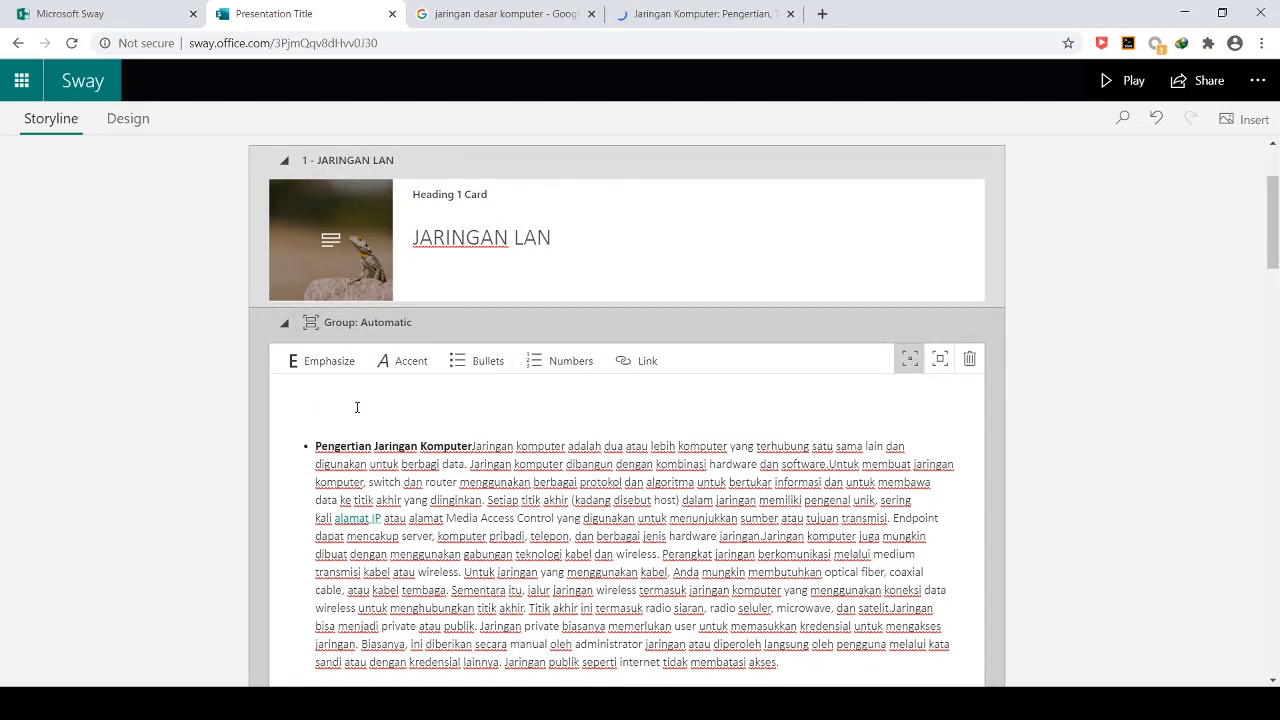
key("Delete")
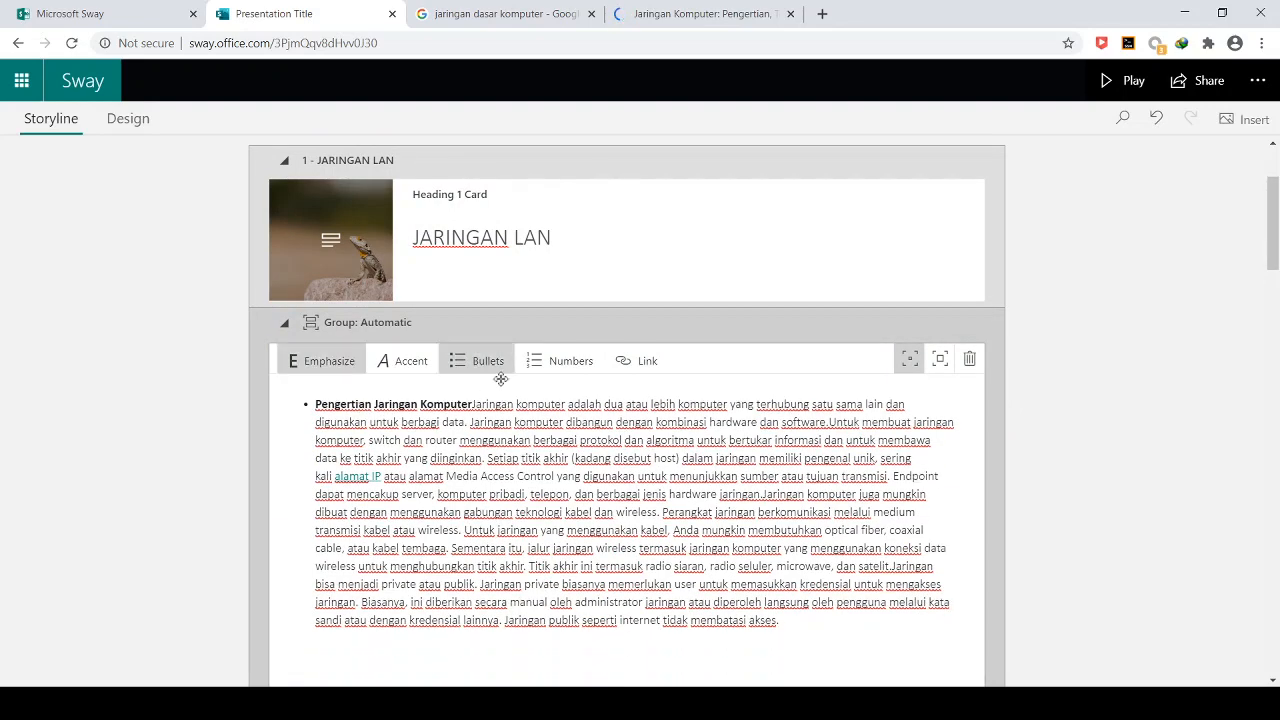
scroll(599, 530, "down", 2)
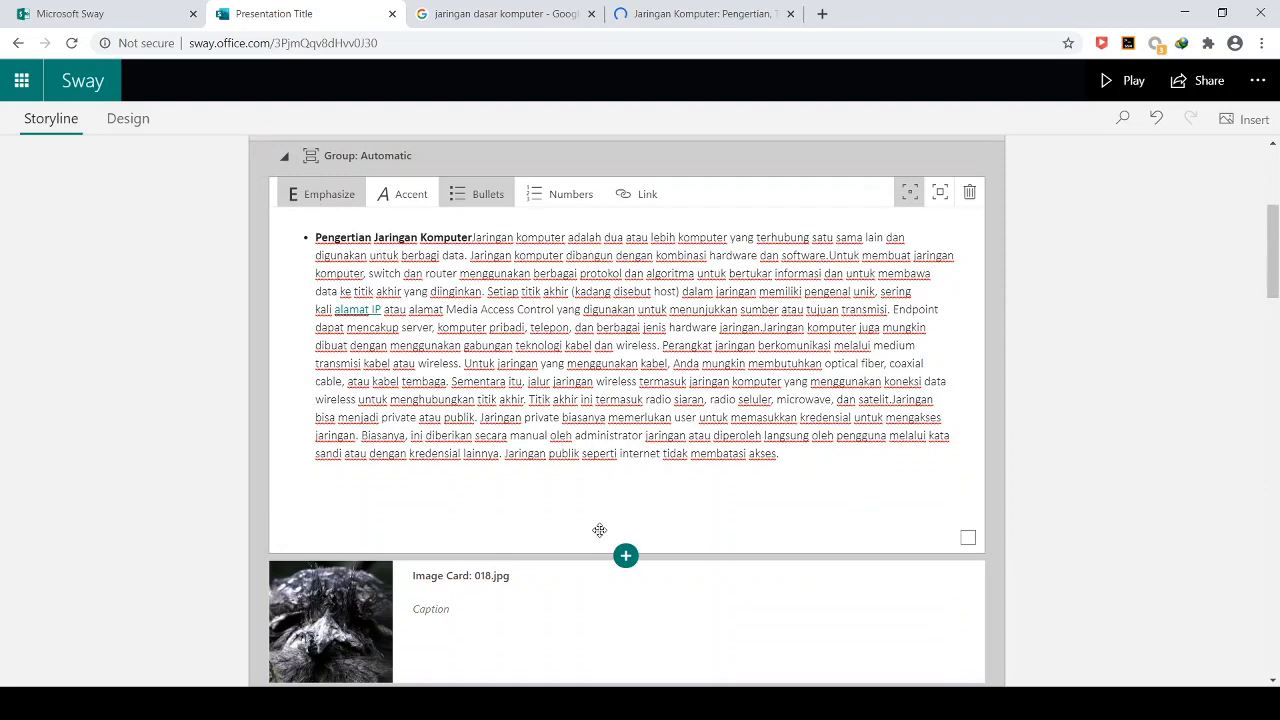
left_click(410, 498)
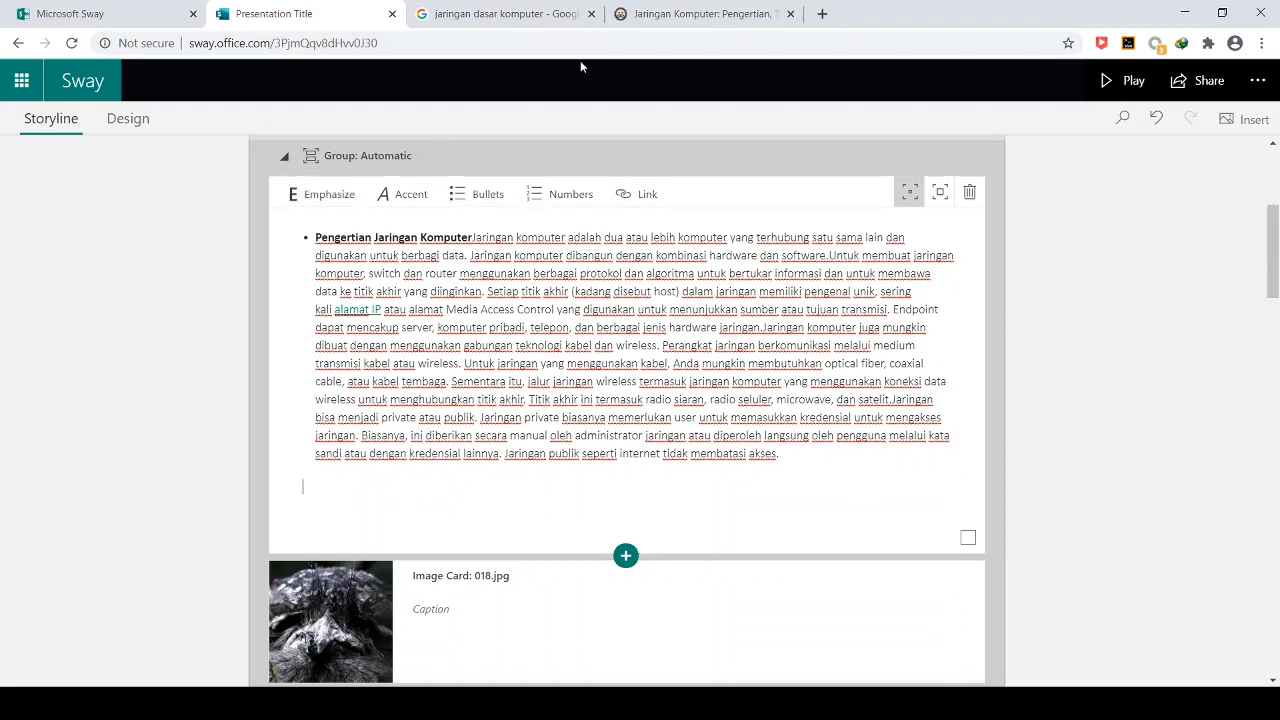
left_click(665, 18)
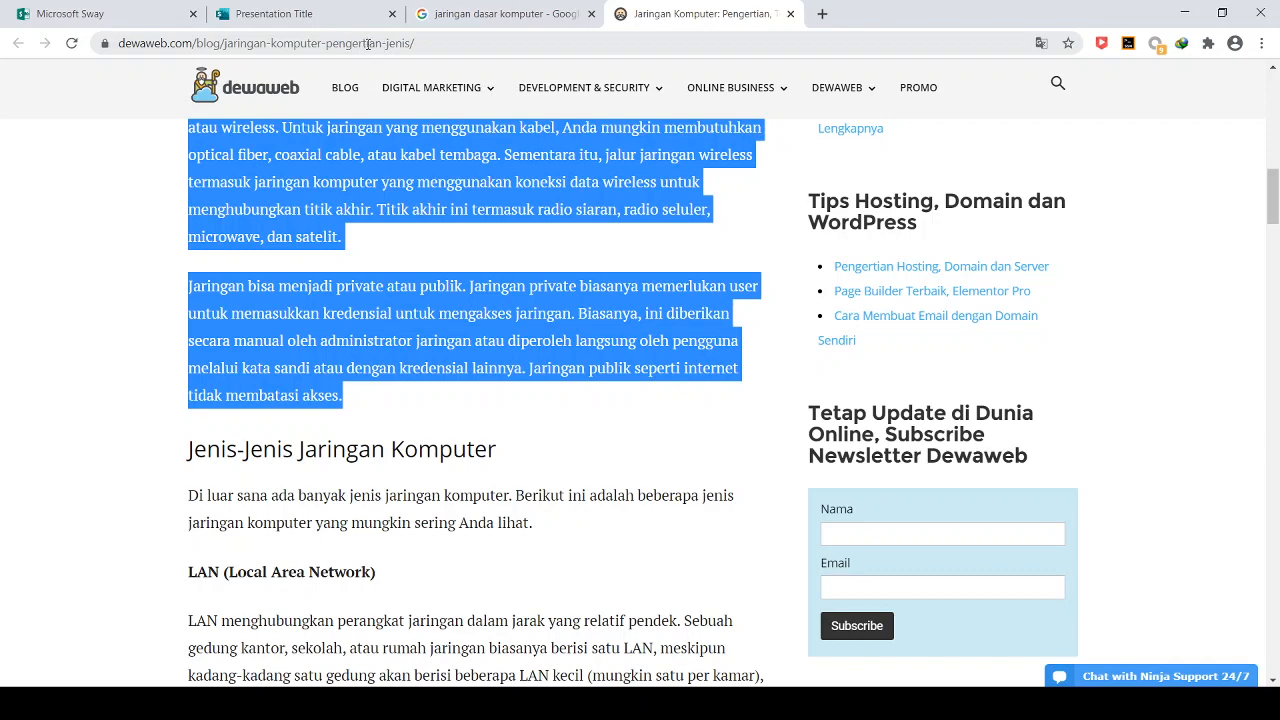
left_click(354, 44)
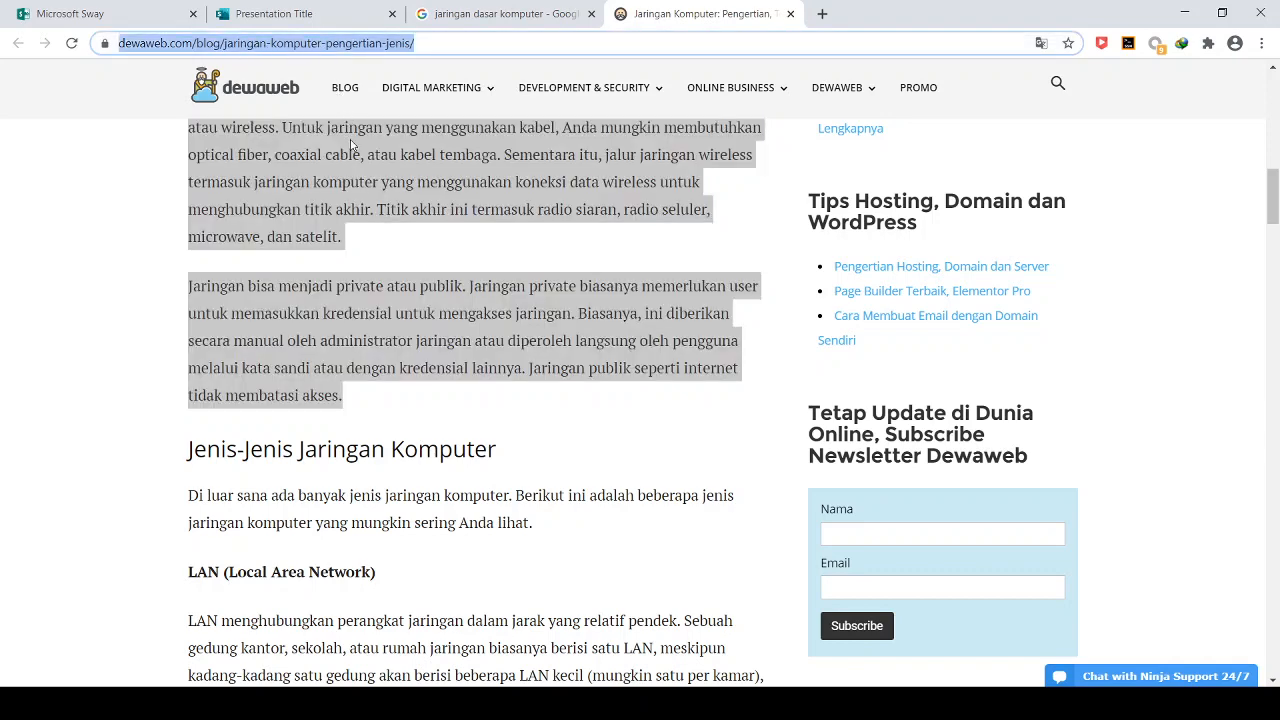
left_click(310, 14)
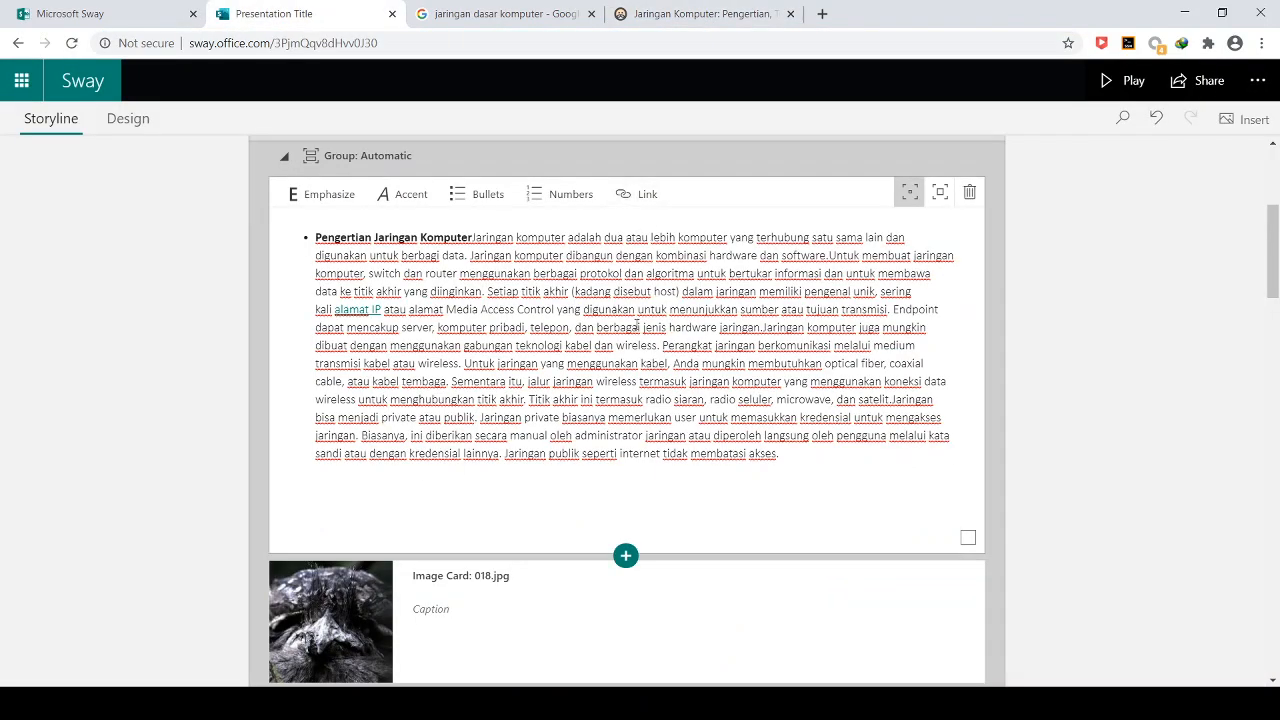
left_click(643, 200)
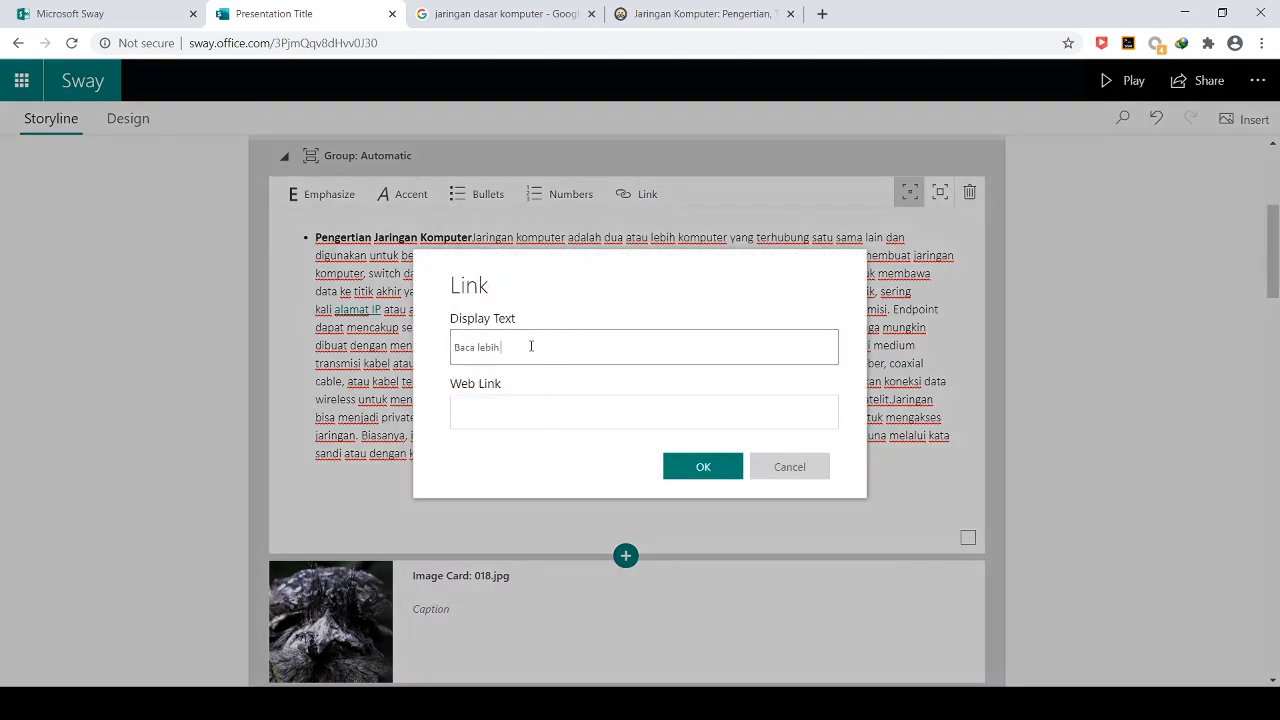
left_click(495, 412)
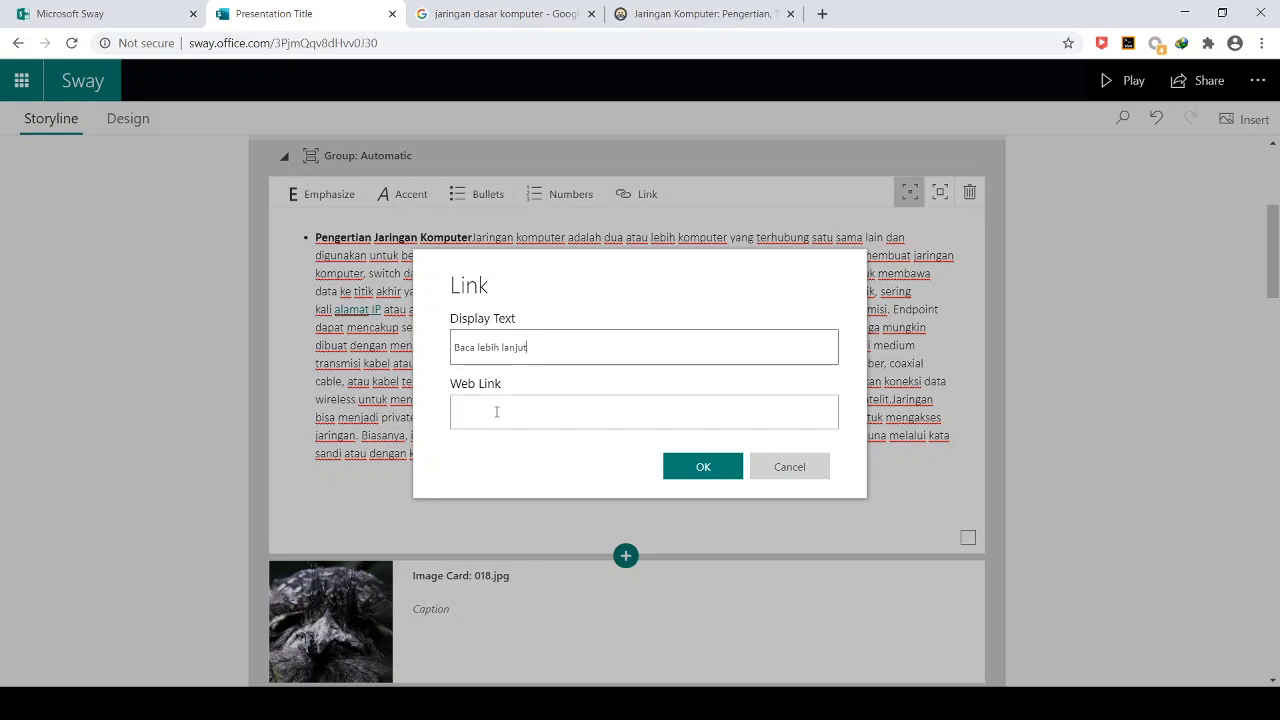
key("ctrl+v")
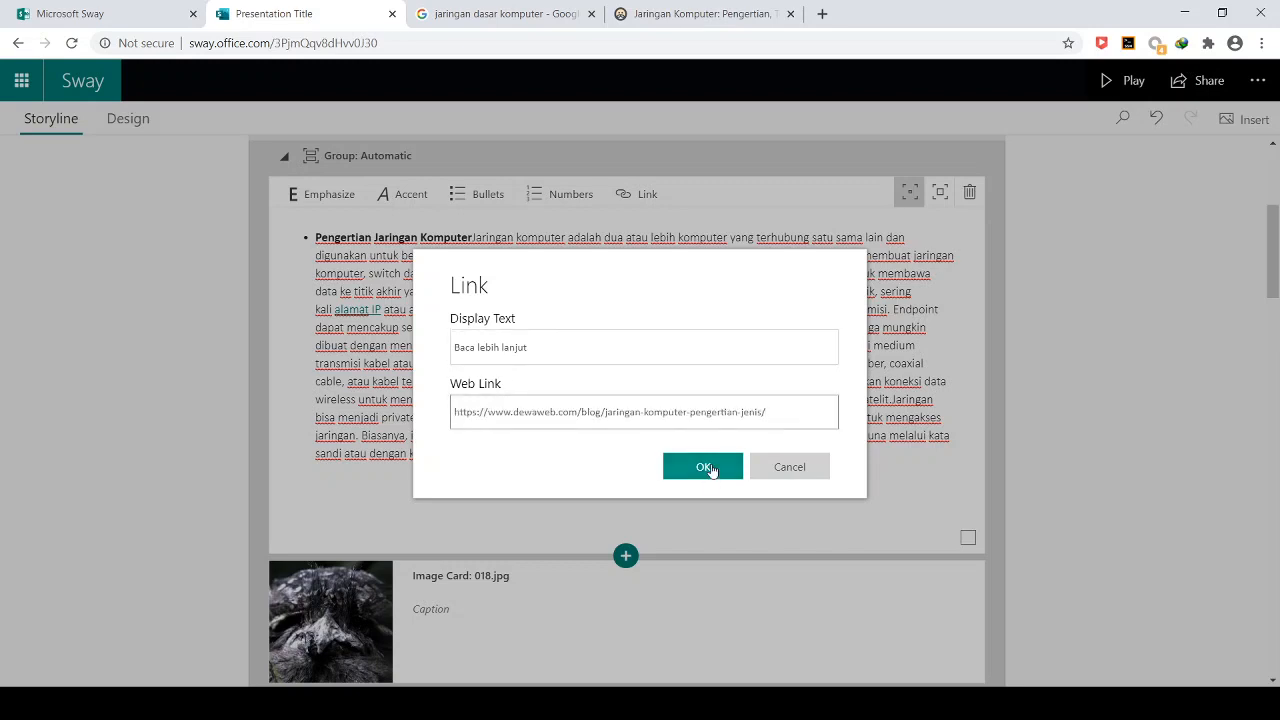
left_click(703, 467)
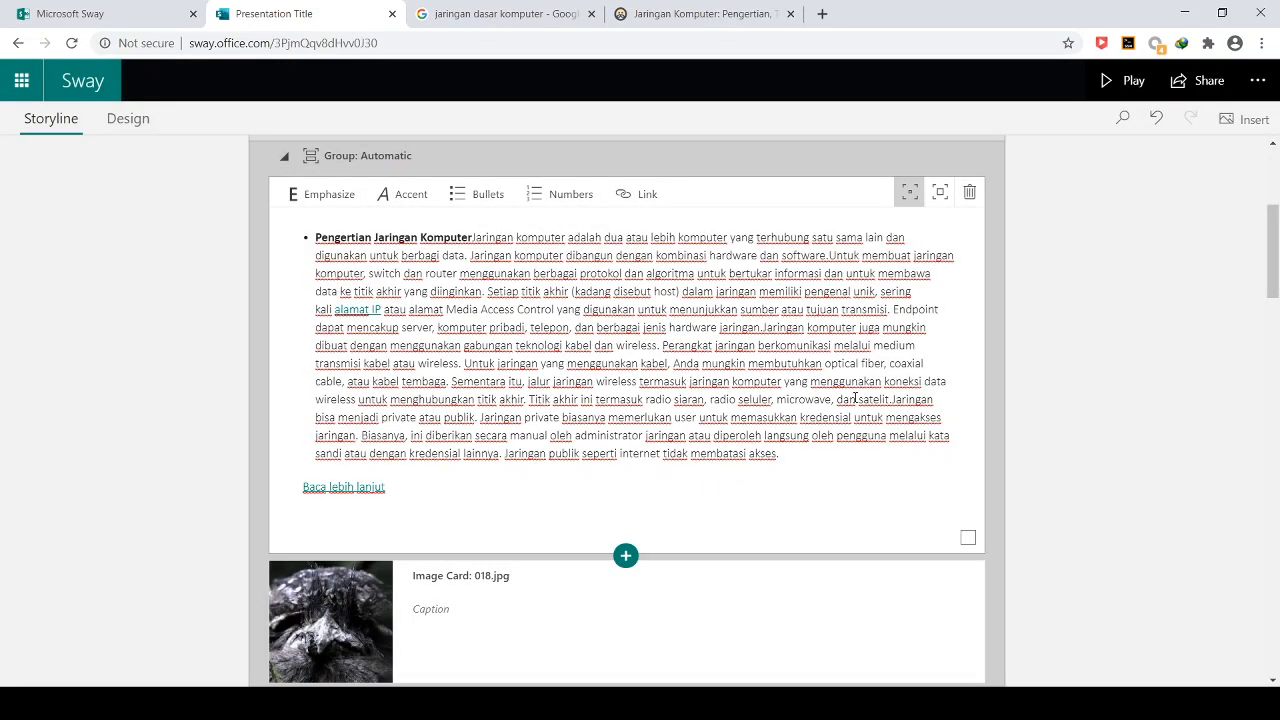
Step: Play the presentation and advance past the JARINGAN LAN slide to review the pasted text down to its link
left_click(1120, 80)
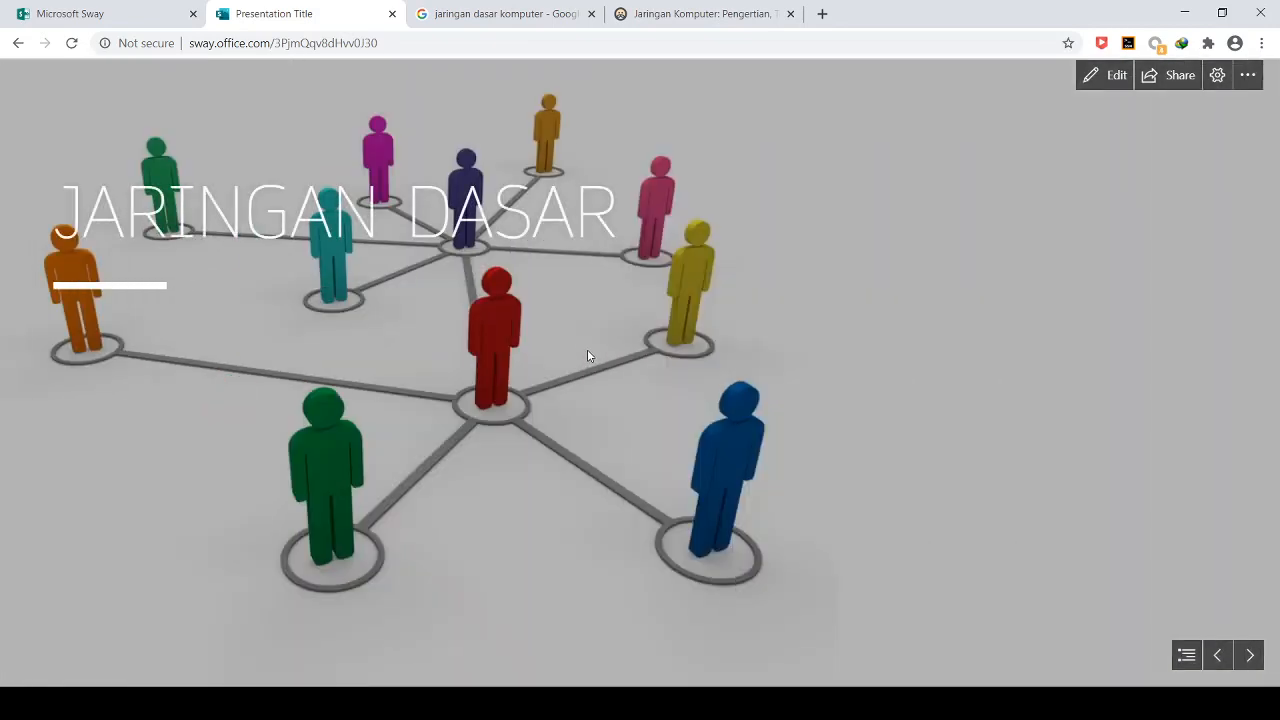
left_click(1249, 660)
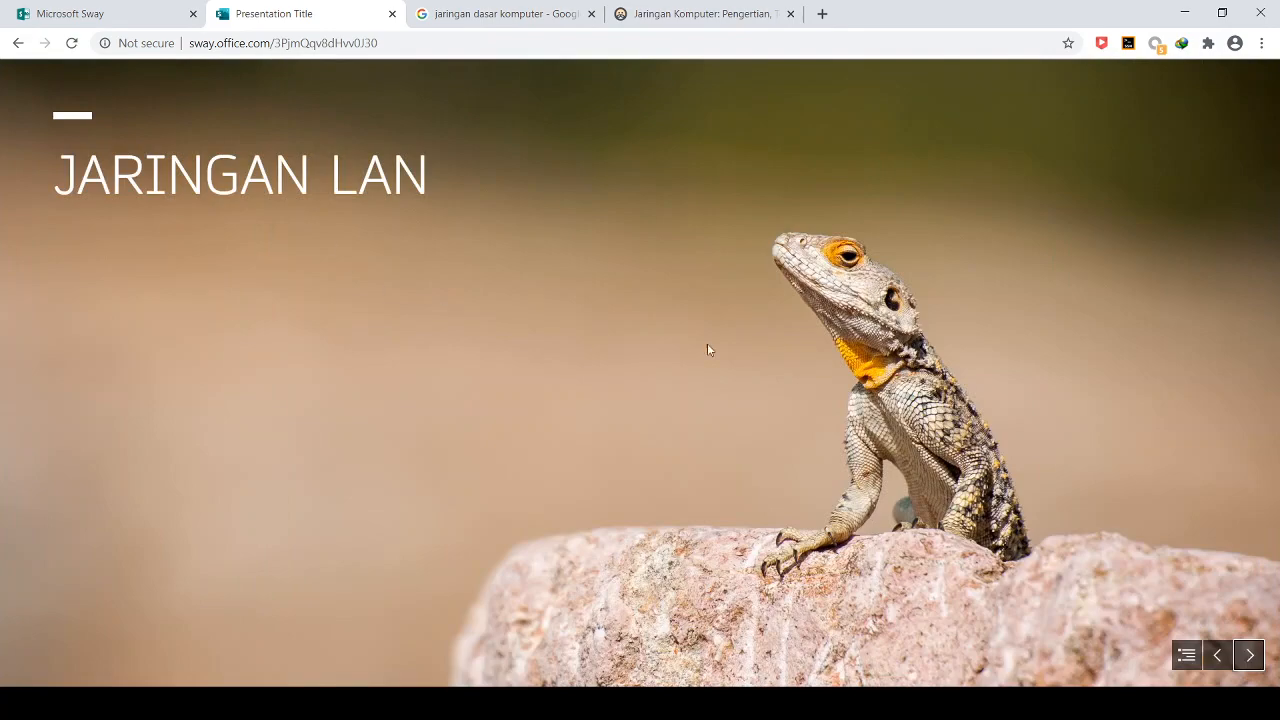
left_click(1249, 658)
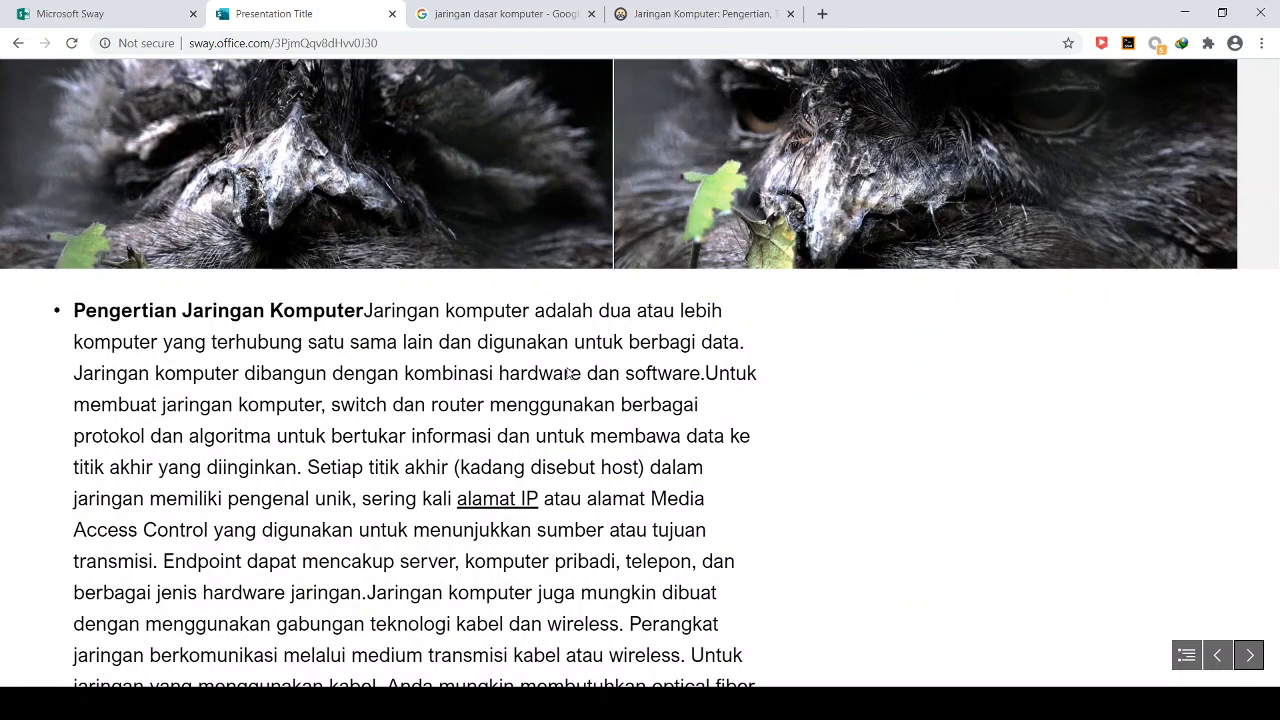
scroll(568, 373, "down", 4)
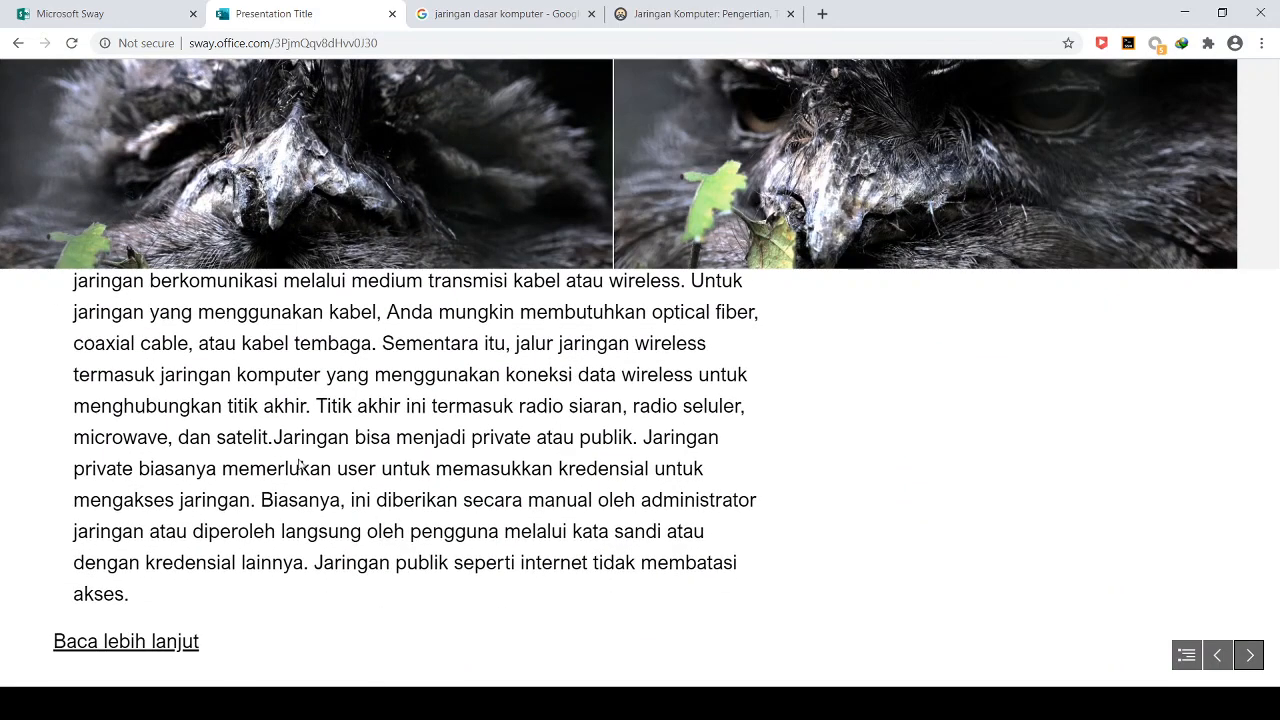
Step: Test the "Baca lebih lanjut" link, allow the redirect out of Sway, and look through the linked article
left_click(128, 648)
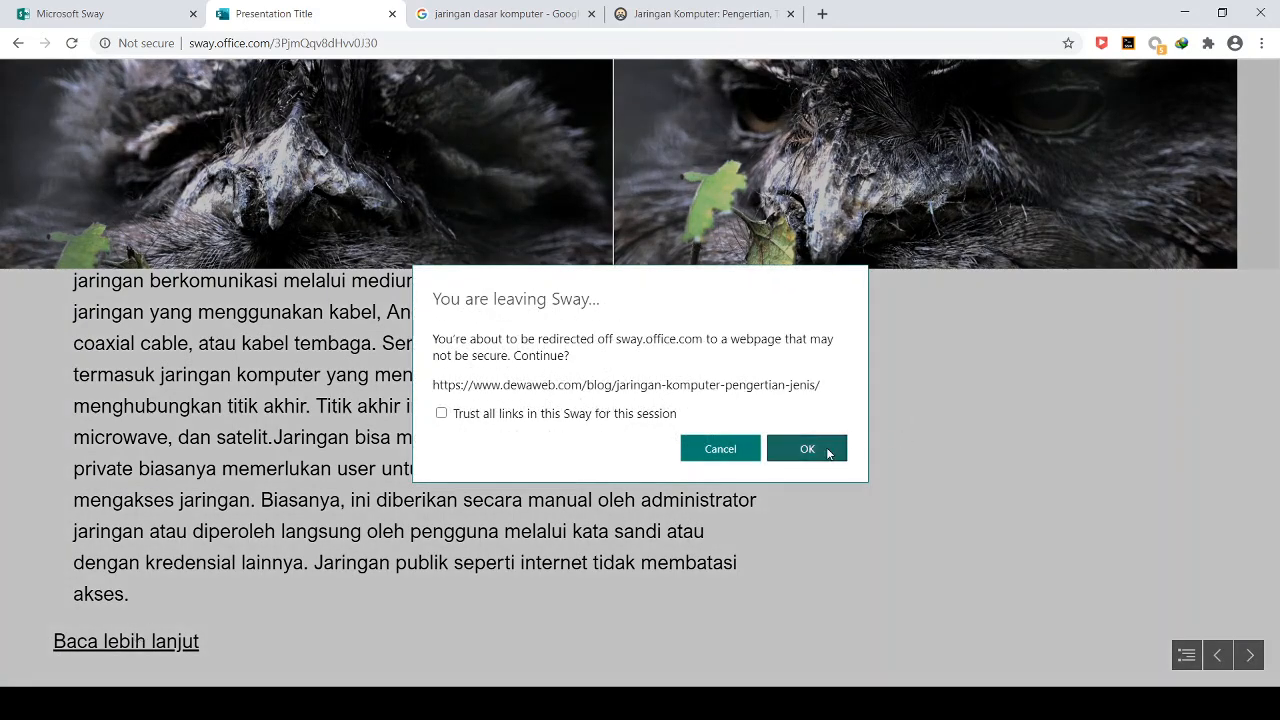
left_click(829, 449)
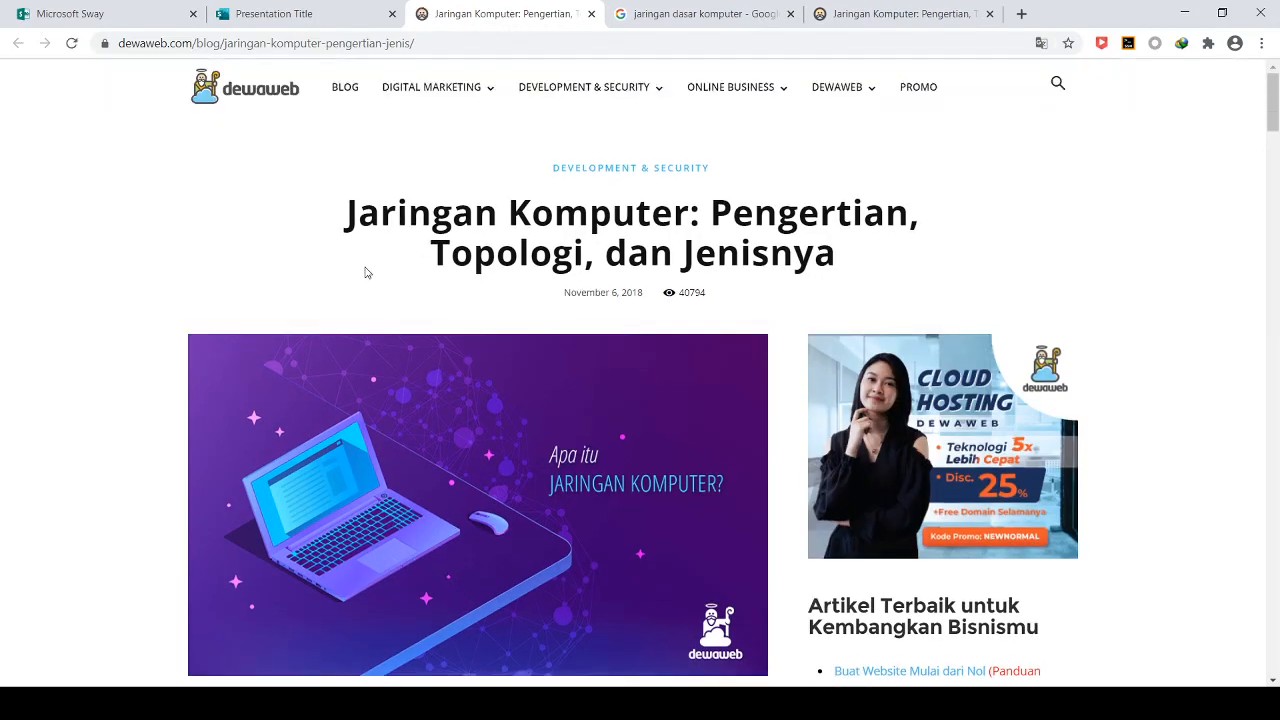
scroll(366, 273, "down", 15)
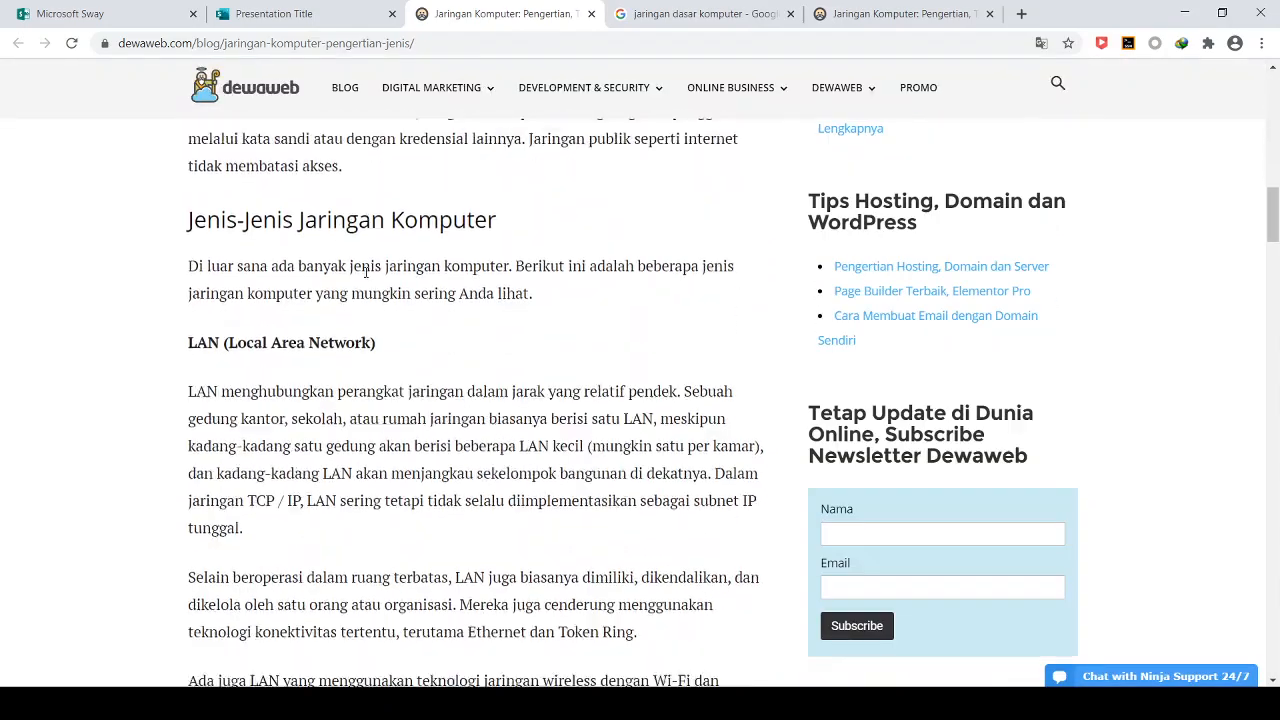
scroll(366, 273, "down", 2)
scroll(366, 273, "up", 10)
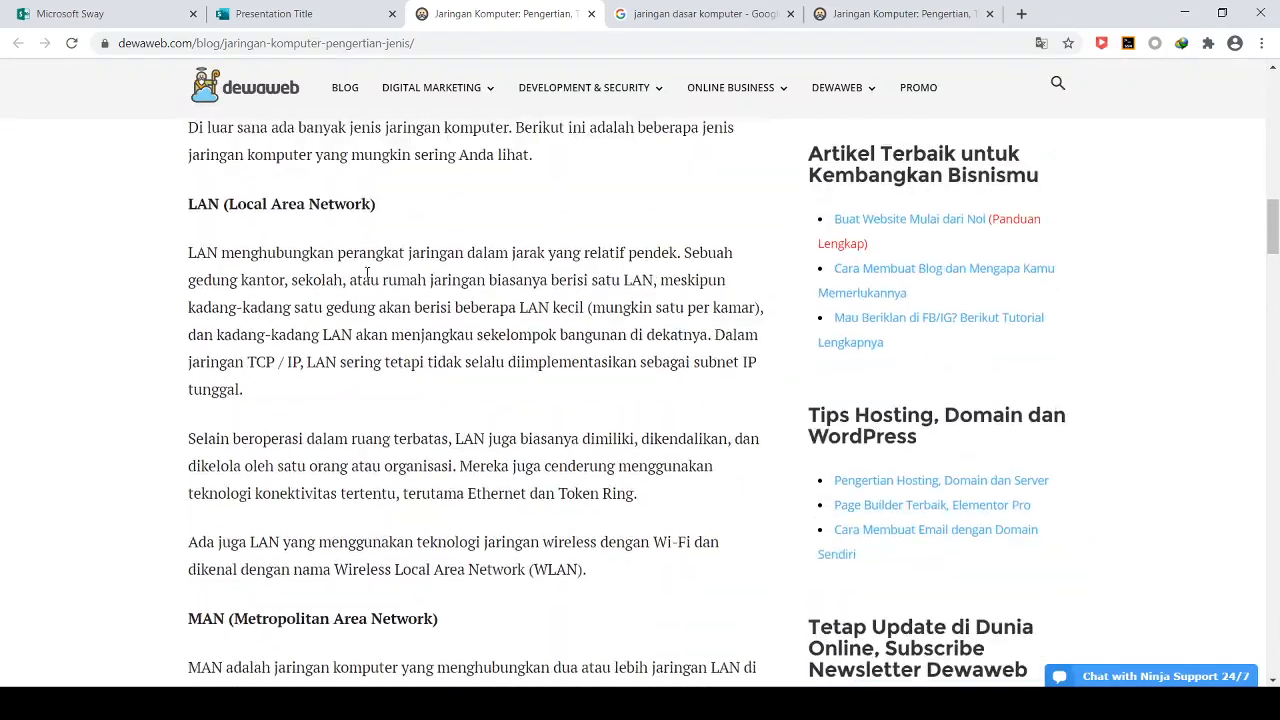
Step: Return to the Sway preview, go back to the JARINGAN LAN slide and reopen the presentation for editing
left_click(280, 13)
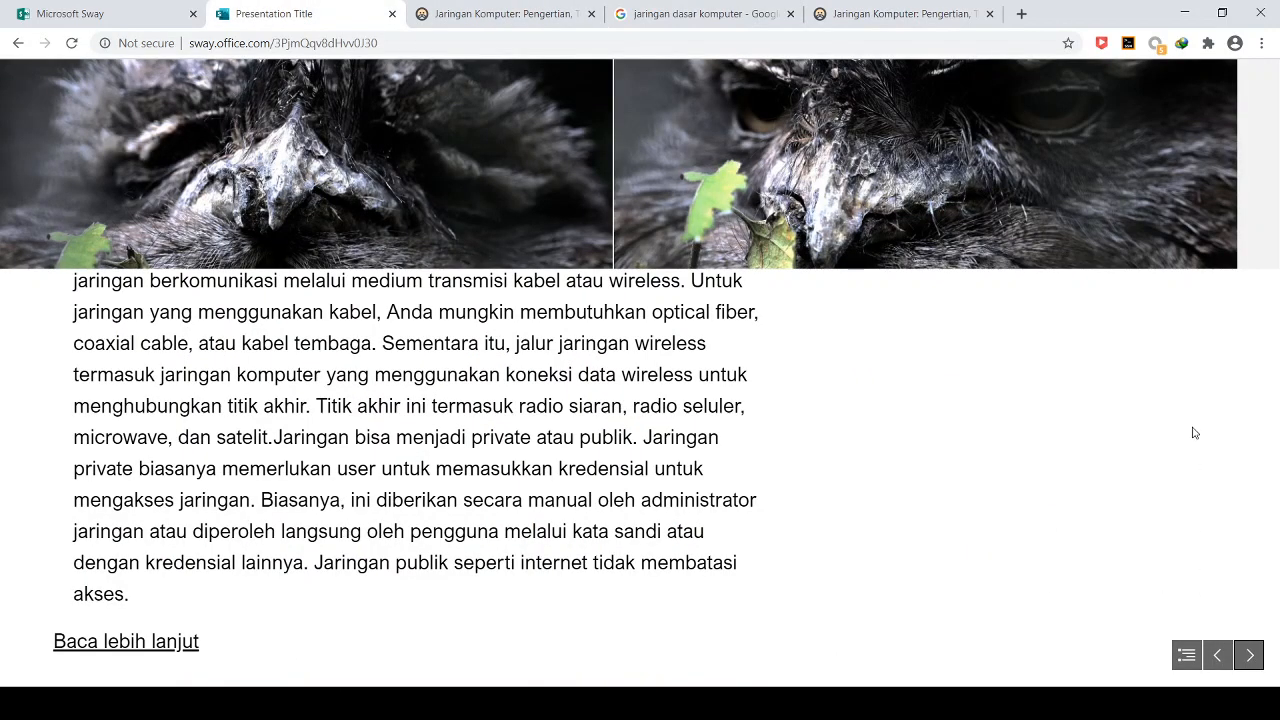
scroll(1169, 523, "up", 3)
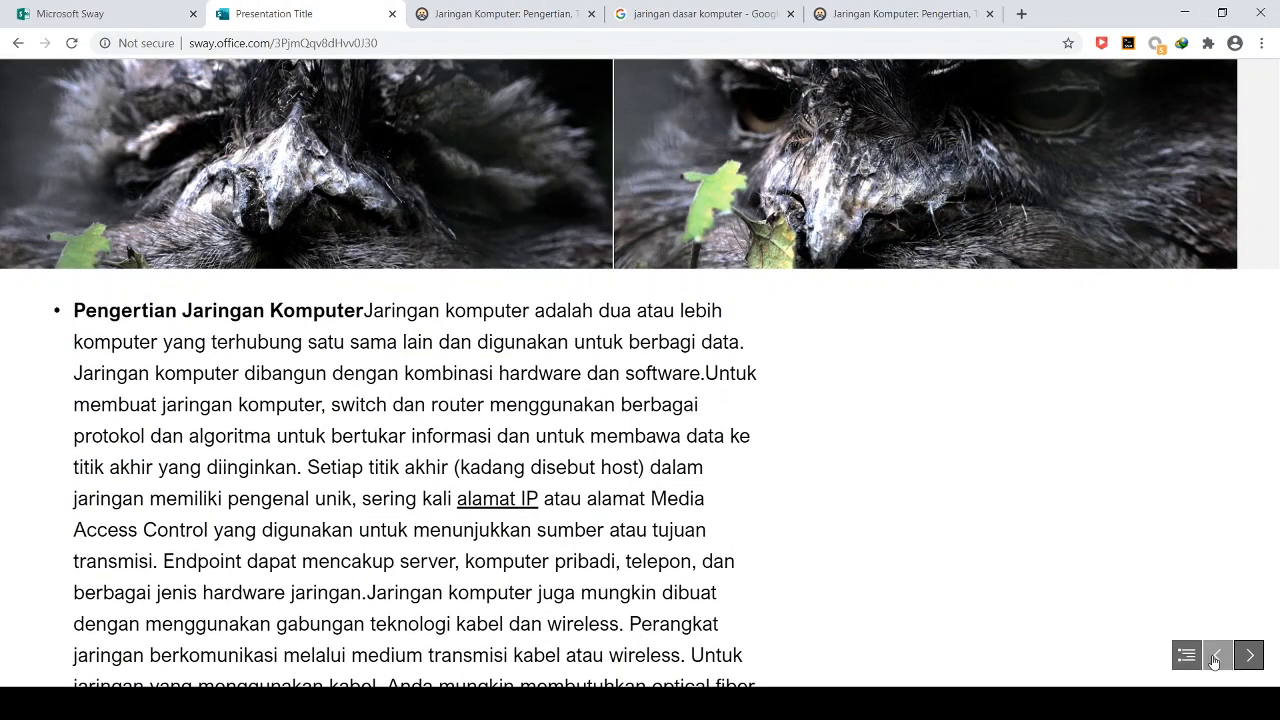
left_click(1214, 658)
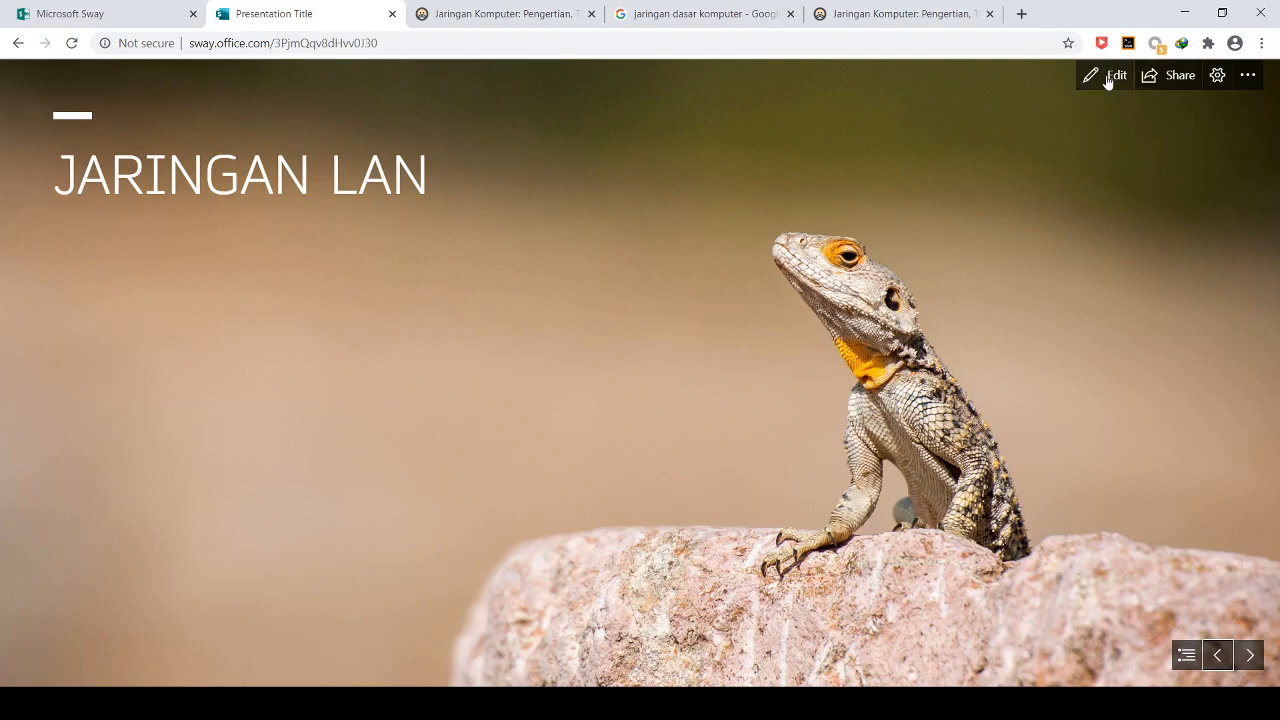
left_click(1112, 76)
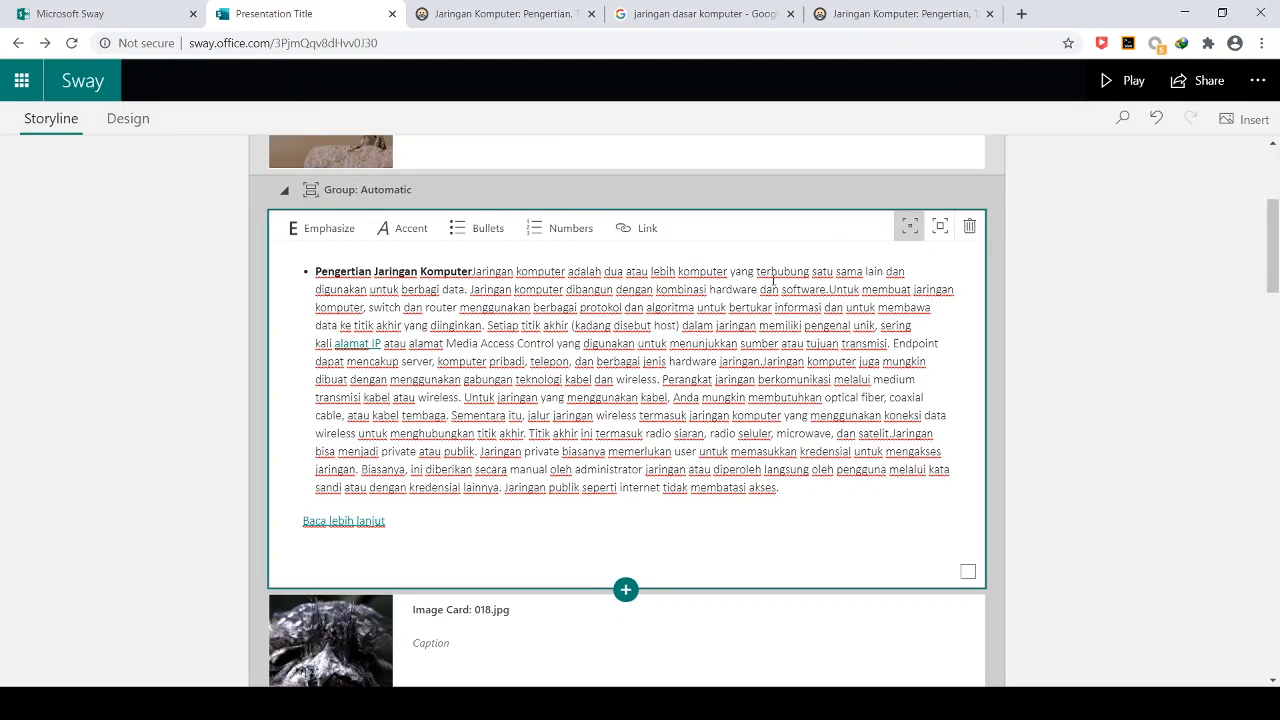
Step: Delete the image cards 018.jpg and 019.jpg beneath the text card in the JARINGAN LAN section
scroll(591, 474, "down", 3)
scroll(580, 486, "down", 2)
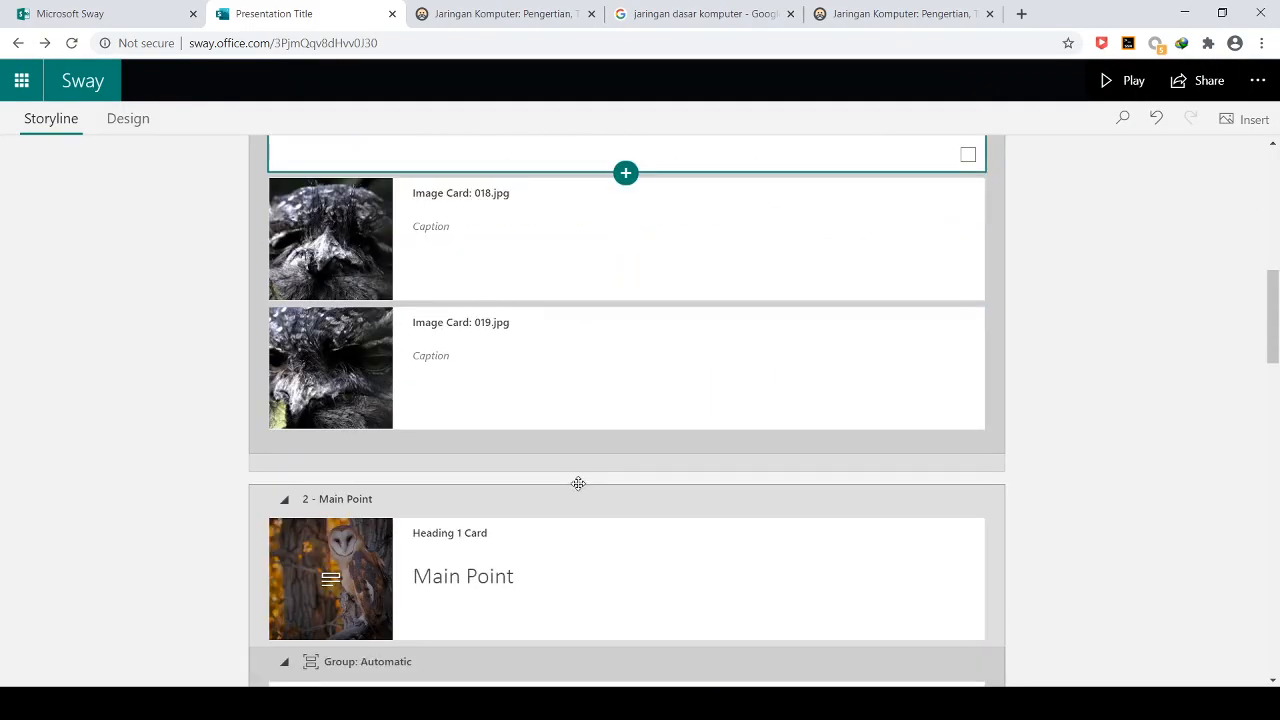
scroll(431, 395, "up", 2)
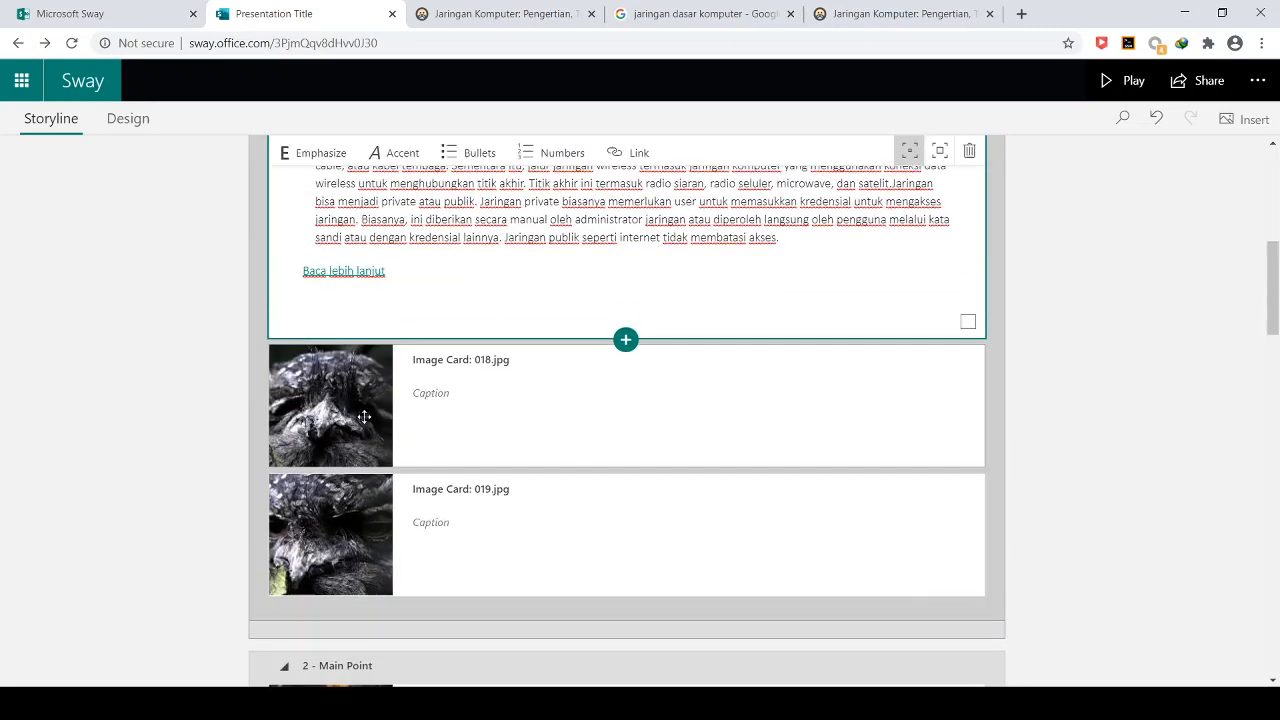
left_click(457, 423)
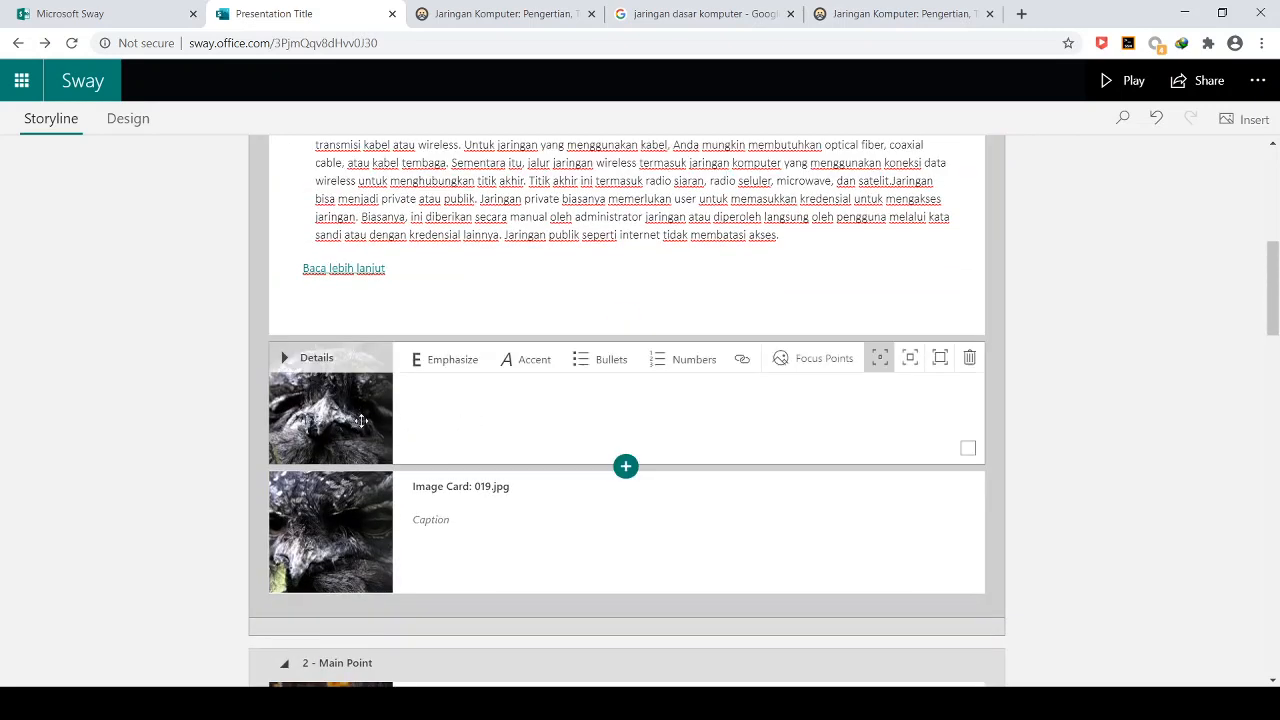
left_click(969, 358)
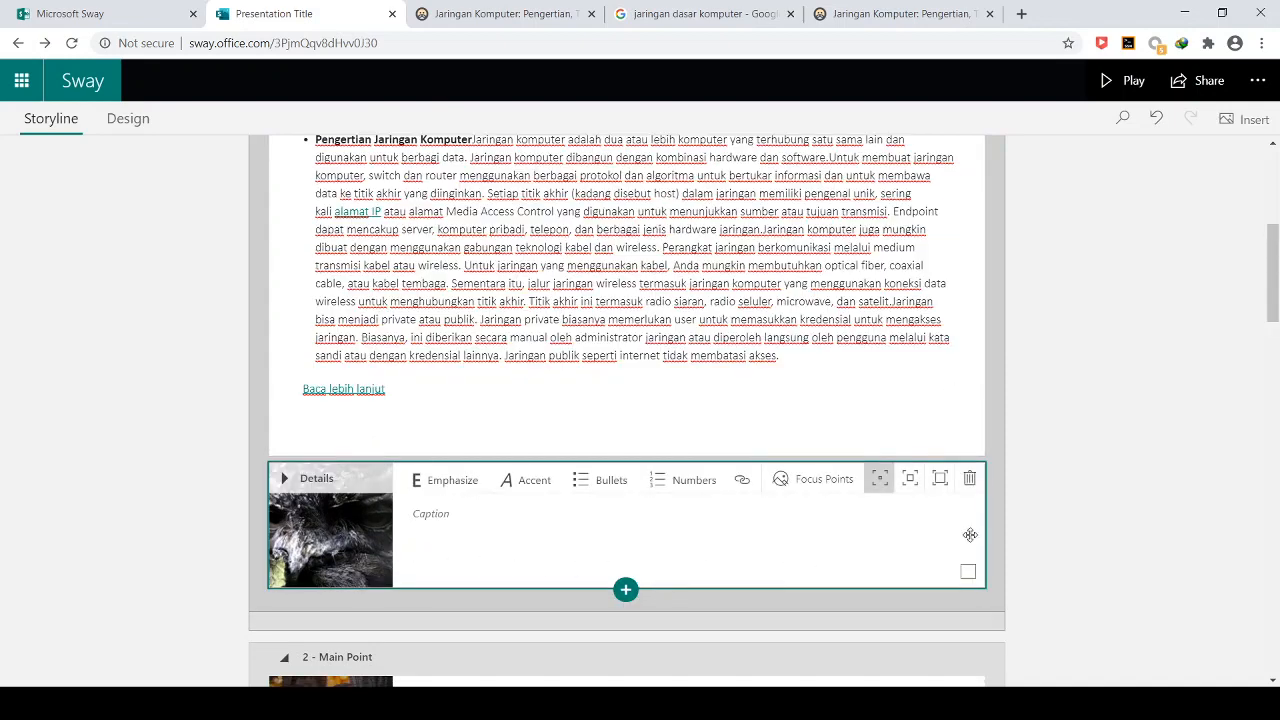
left_click(969, 478)
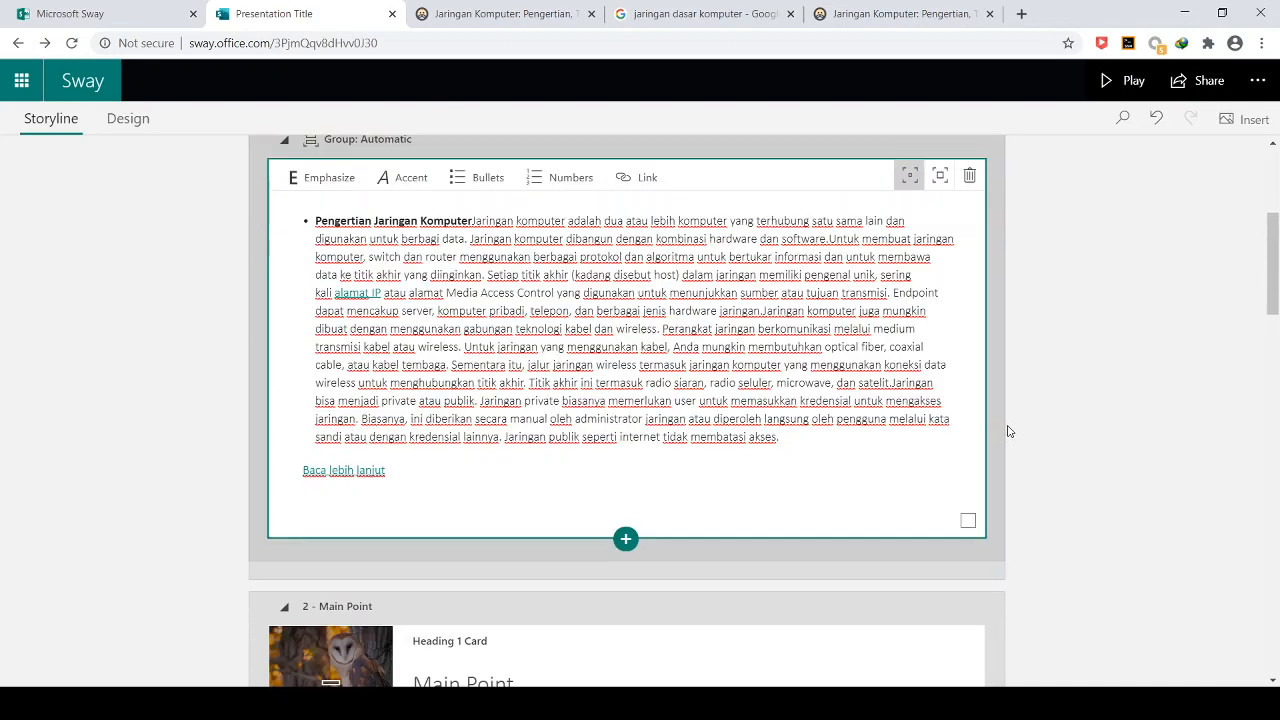
scroll(1009, 431, "down", 1)
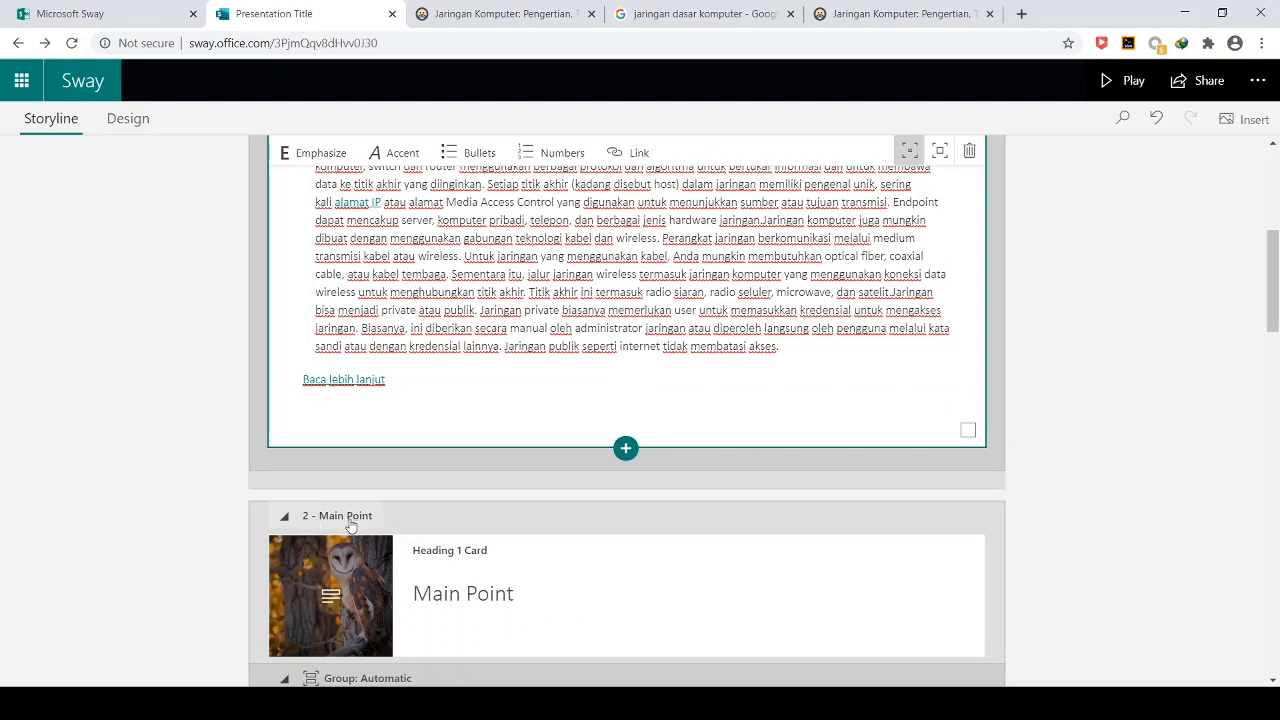
Step: Replace the Main Point heading of the second section with "MACAM JARINGAN"
scroll(350, 525, "down", 2)
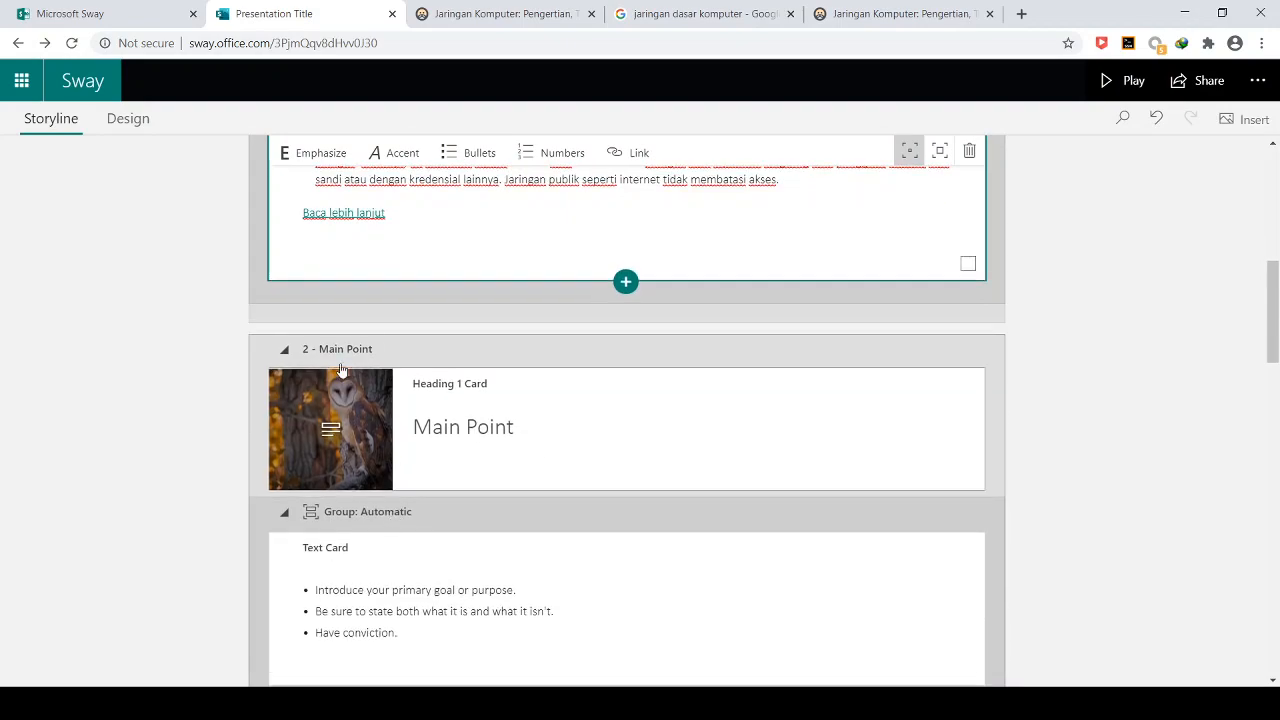
scroll(374, 403, "up", 6)
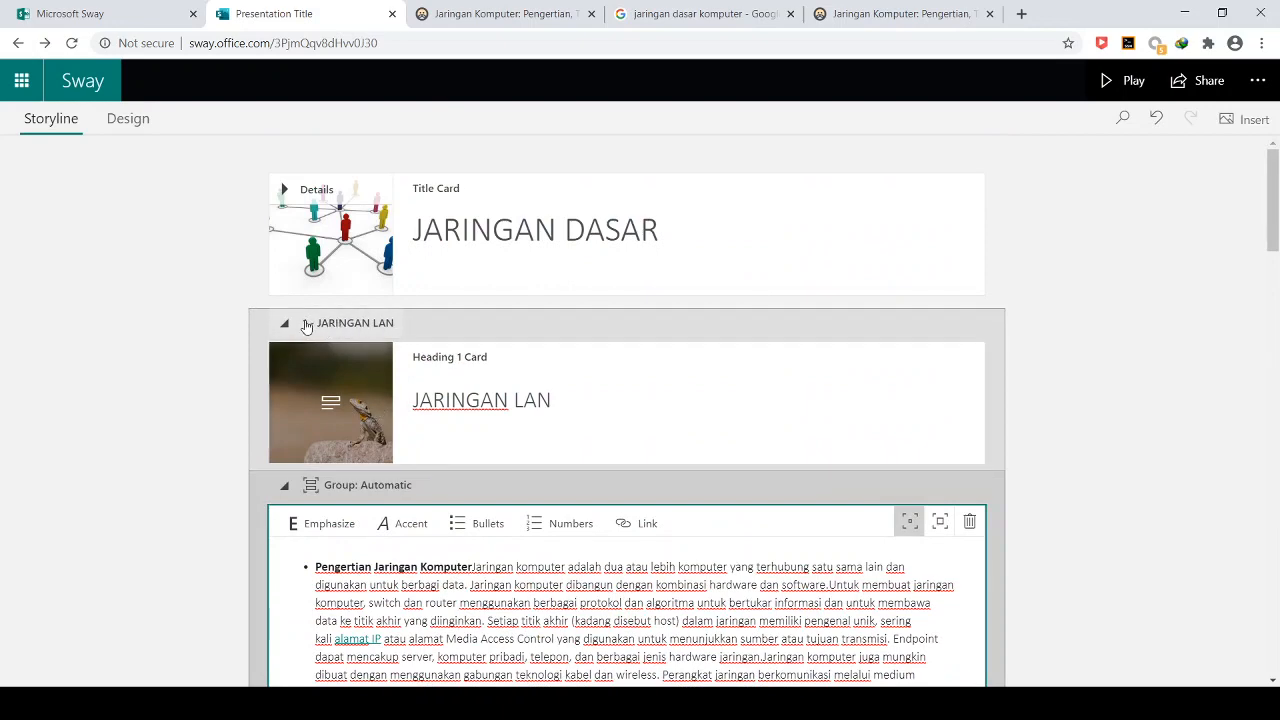
scroll(349, 377, "down", 10)
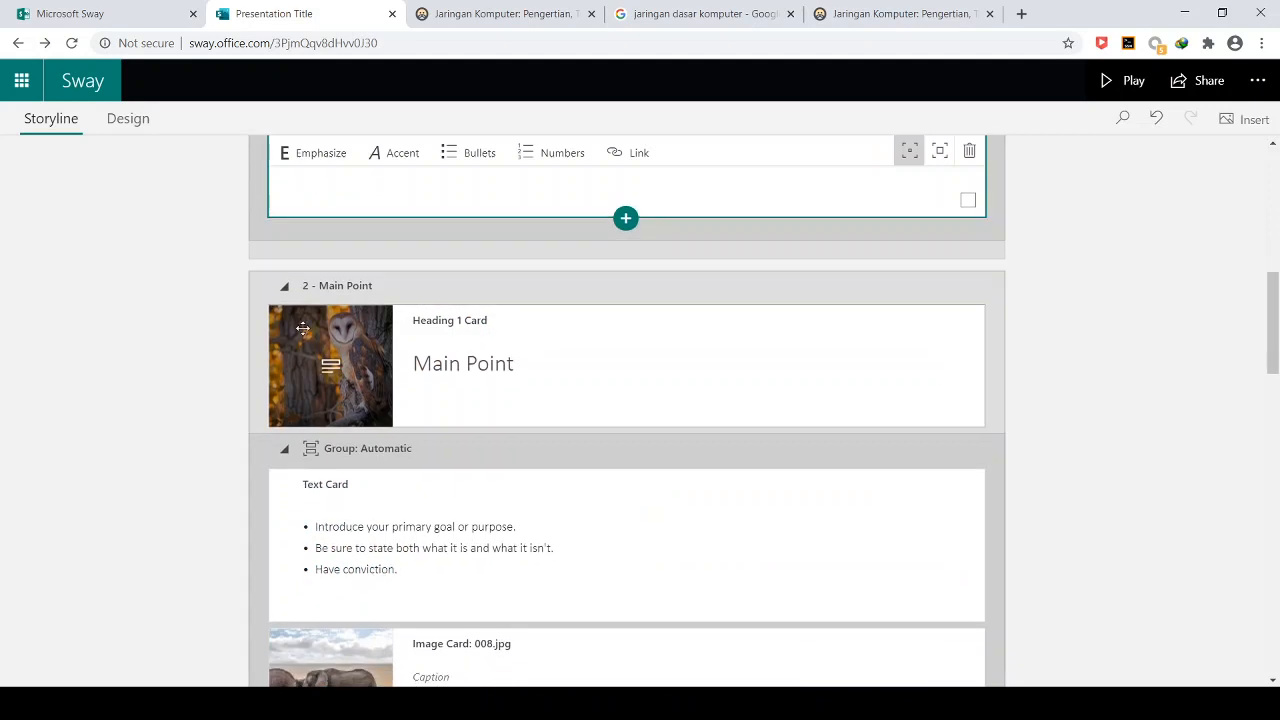
left_click(493, 367)
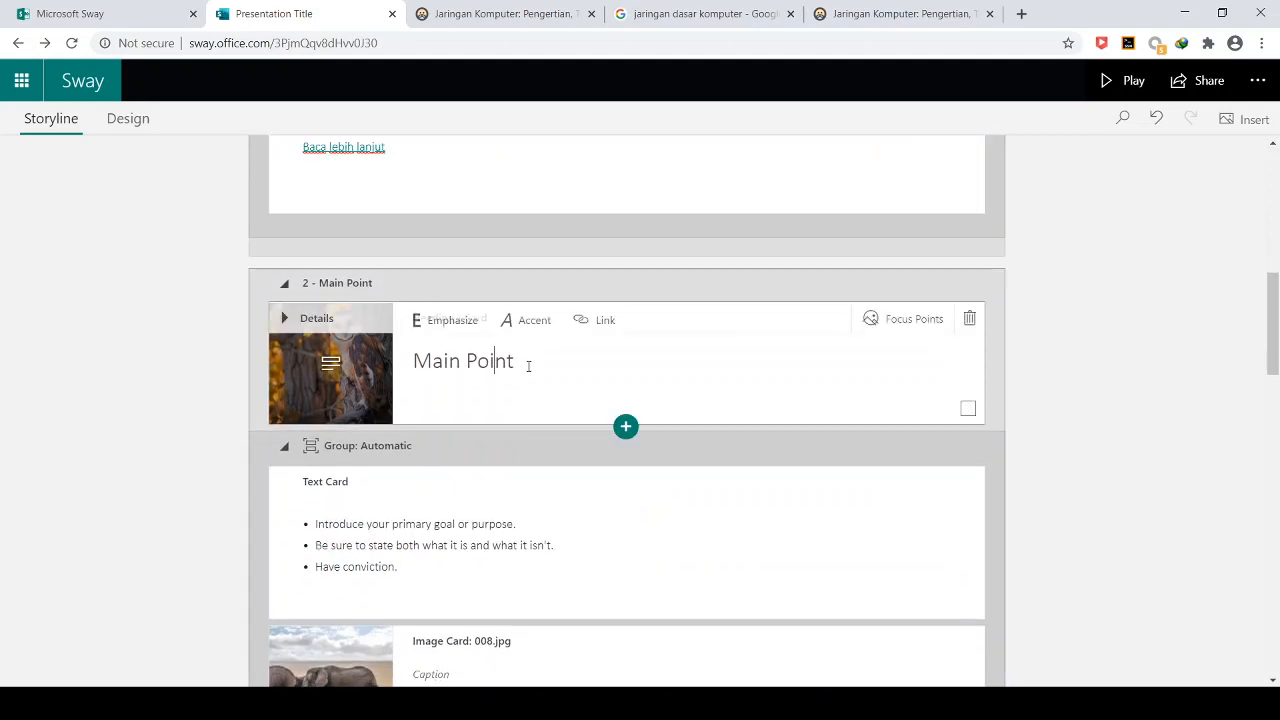
left_click_drag(526, 363, 397, 366)
type("MACAM JARINGAN")
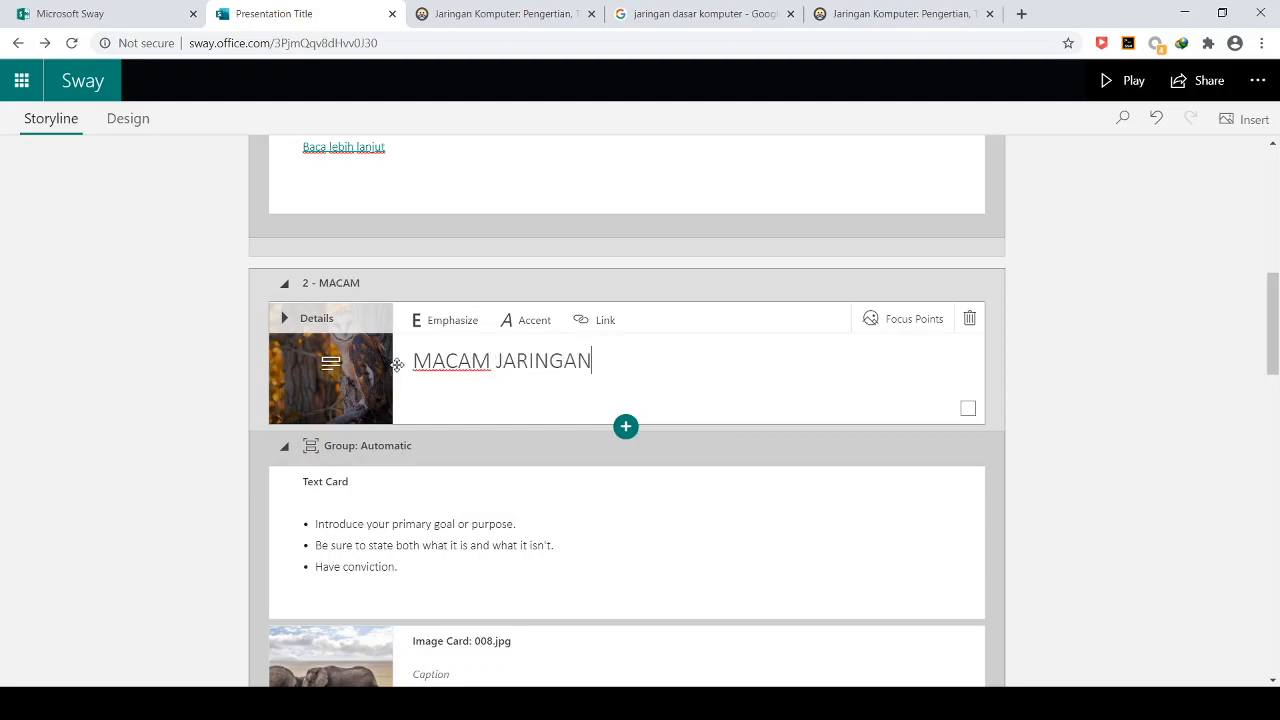
Step: Copy the dewaweb article's text from the "Jenis-Jenis Jaringan Komputer" heading through the last WAN paragraph, ending at "jarak yang lebih jauh."
left_click(389, 537)
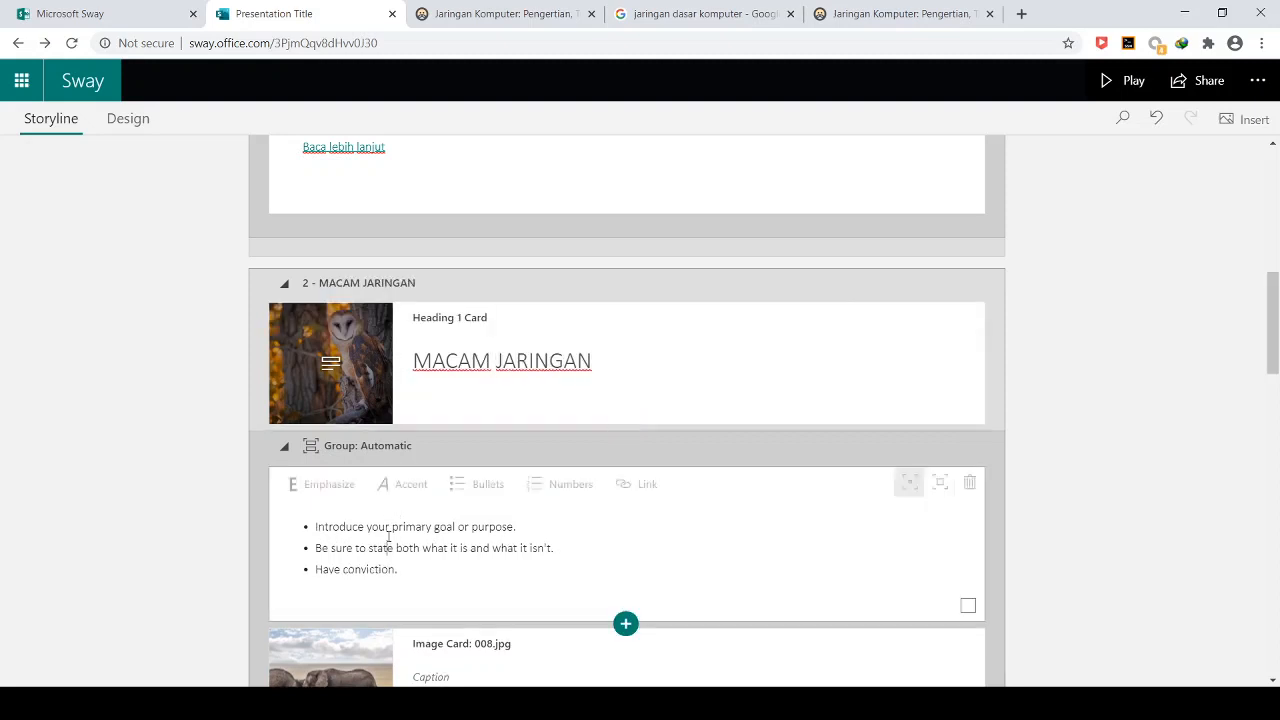
left_click(531, 14)
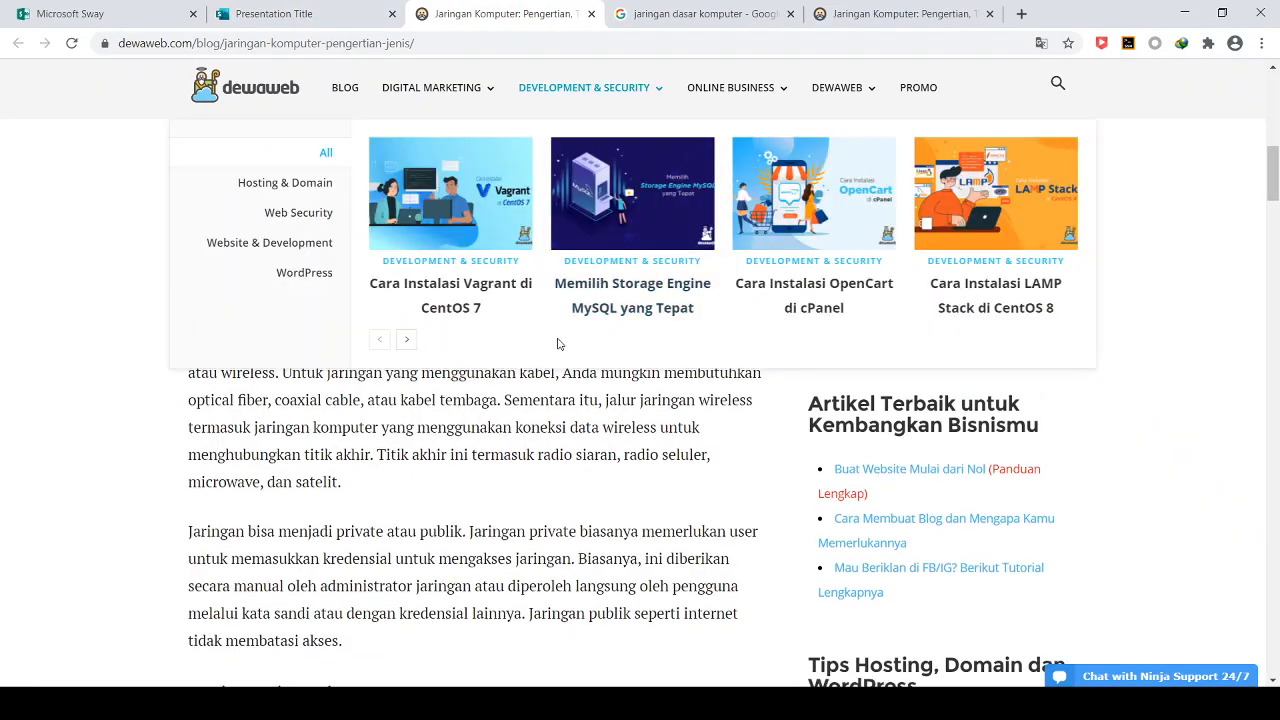
scroll(569, 405, "down", 3)
scroll(569, 405, "down", 2)
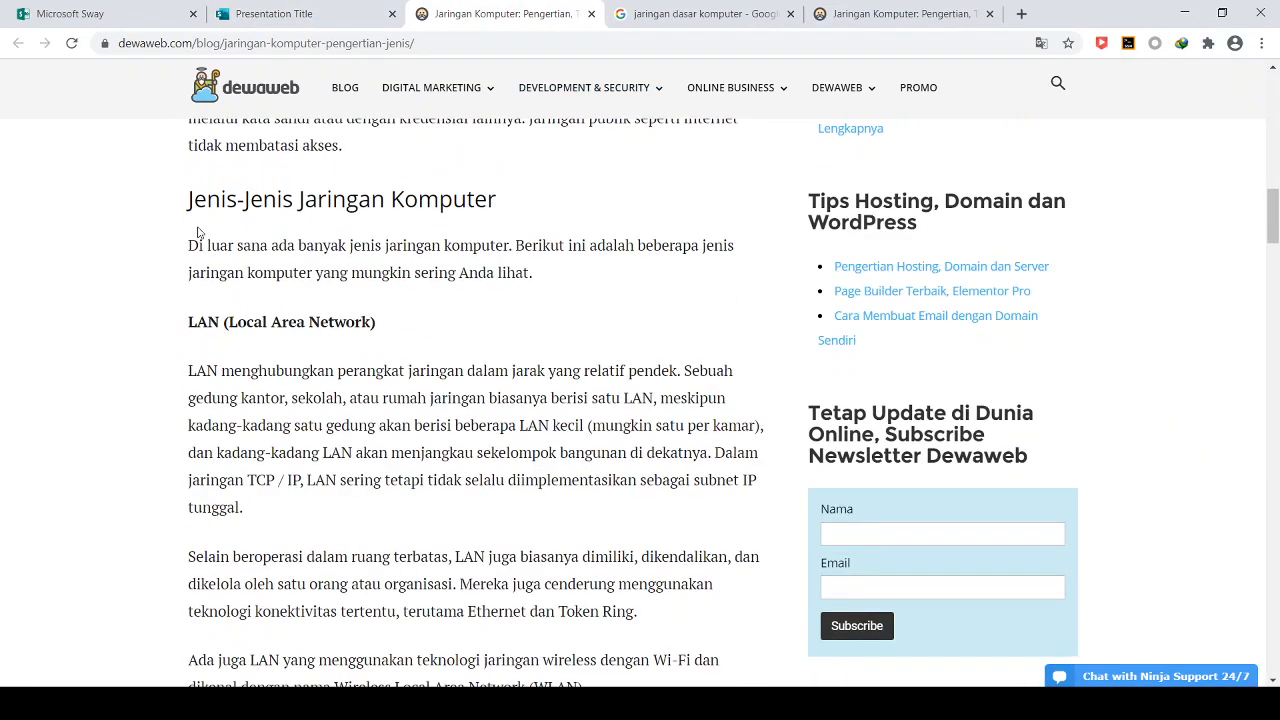
left_click_drag(186, 204, 431, 548)
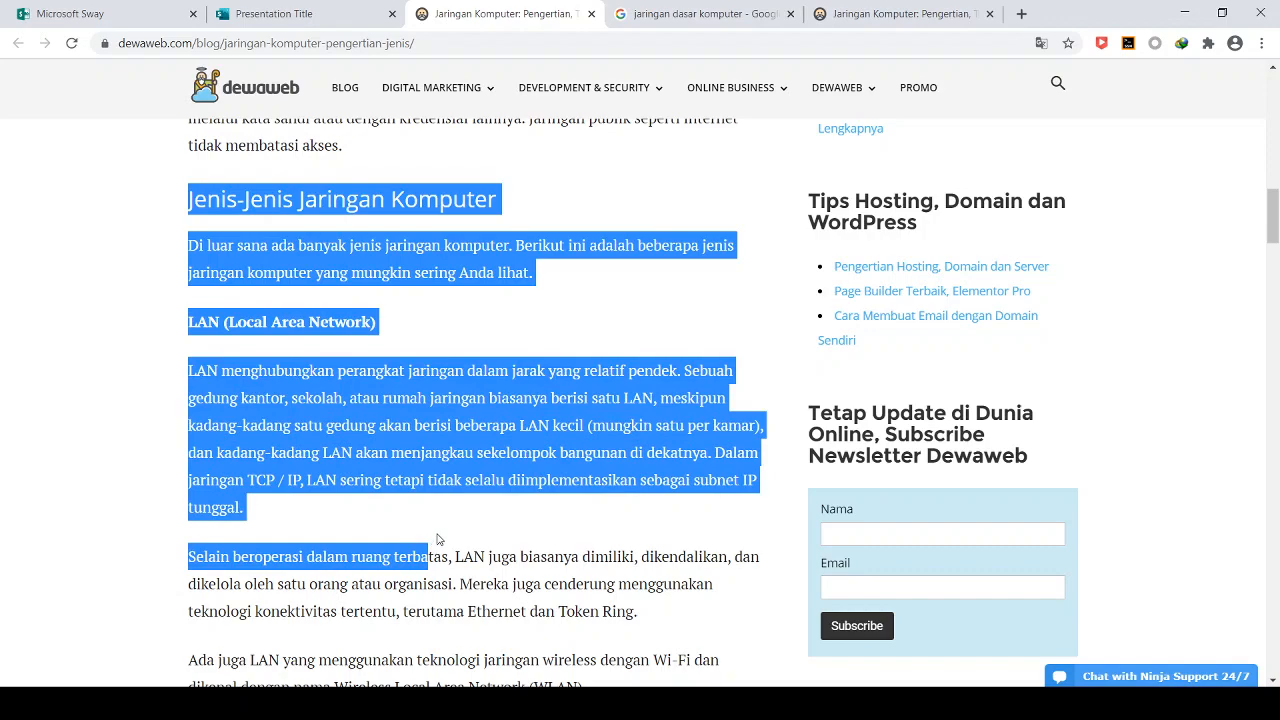
scroll(437, 540, "down", 8)
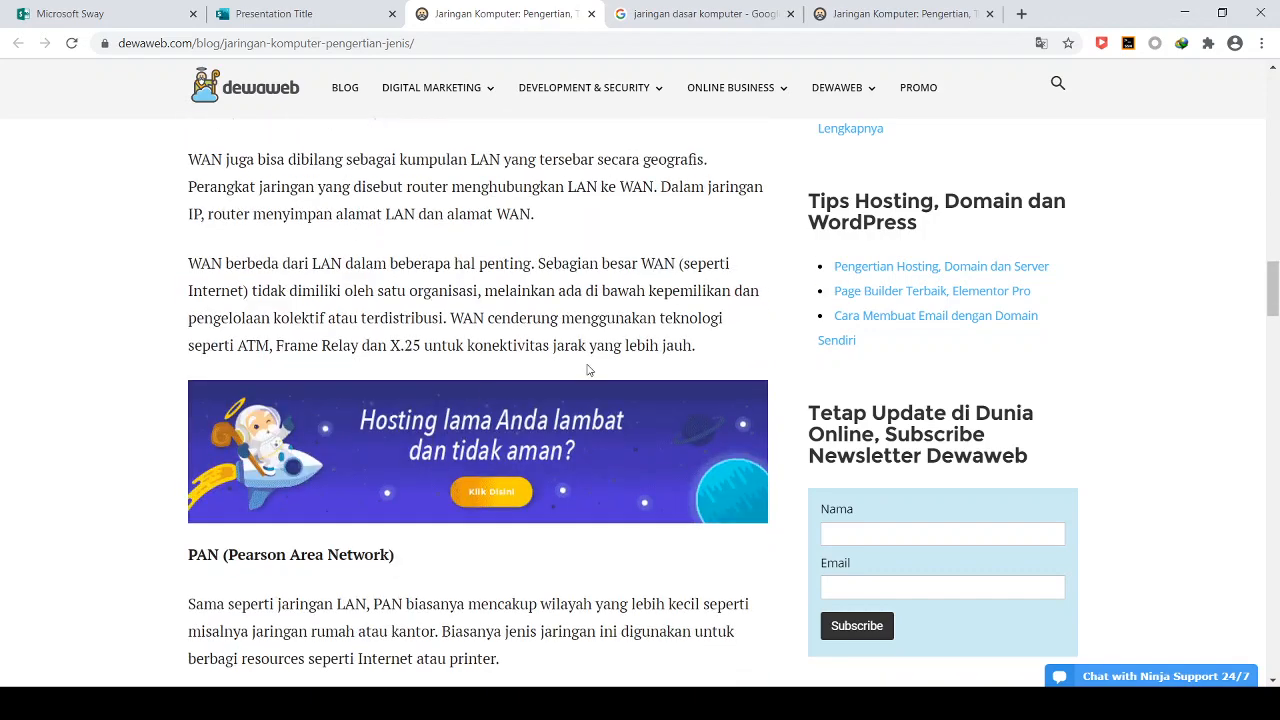
left_click(699, 348, "shift")
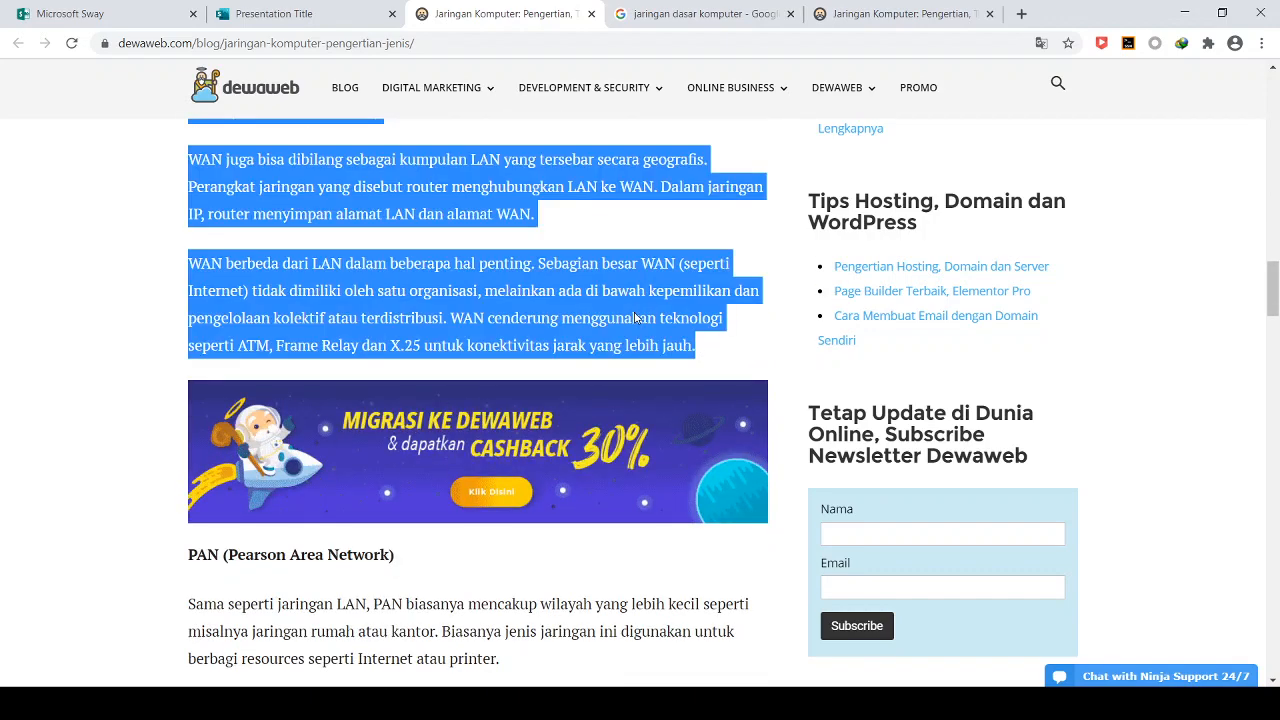
Step: Replace all bullets in the MACAM JARINGAN section's text card with the copied network types text
left_click(310, 14)
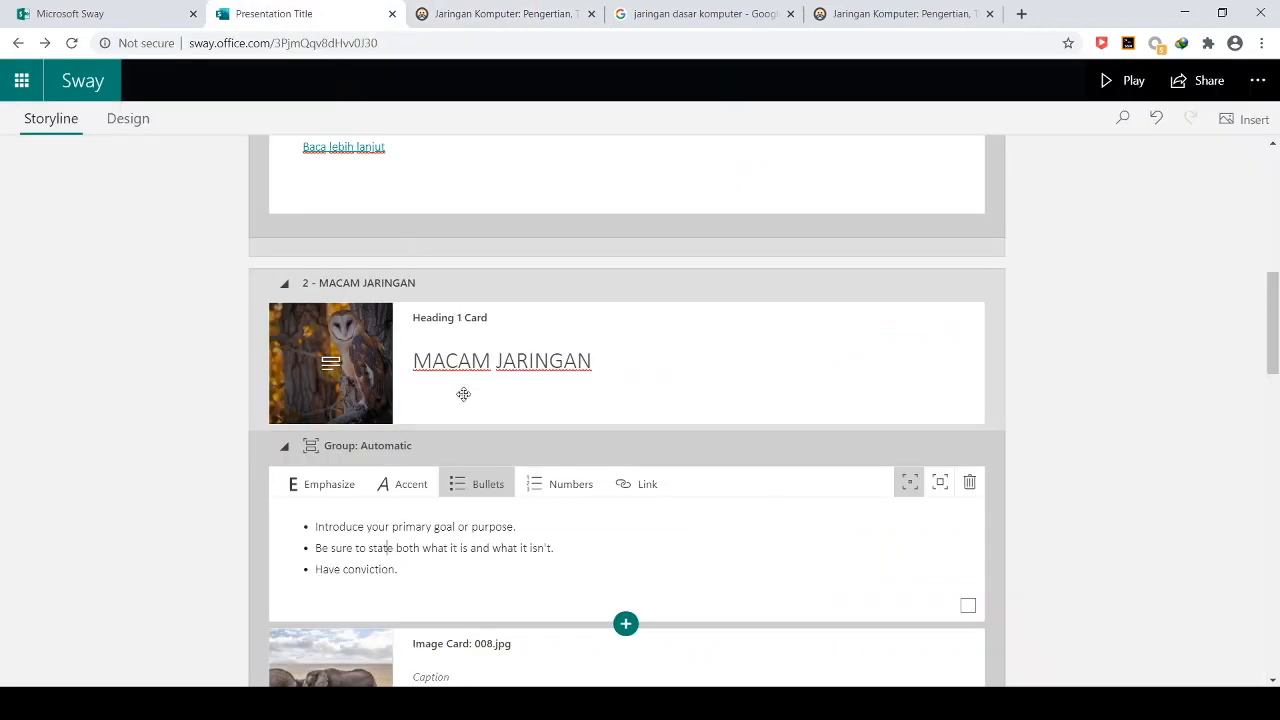
key("ctrl+a")
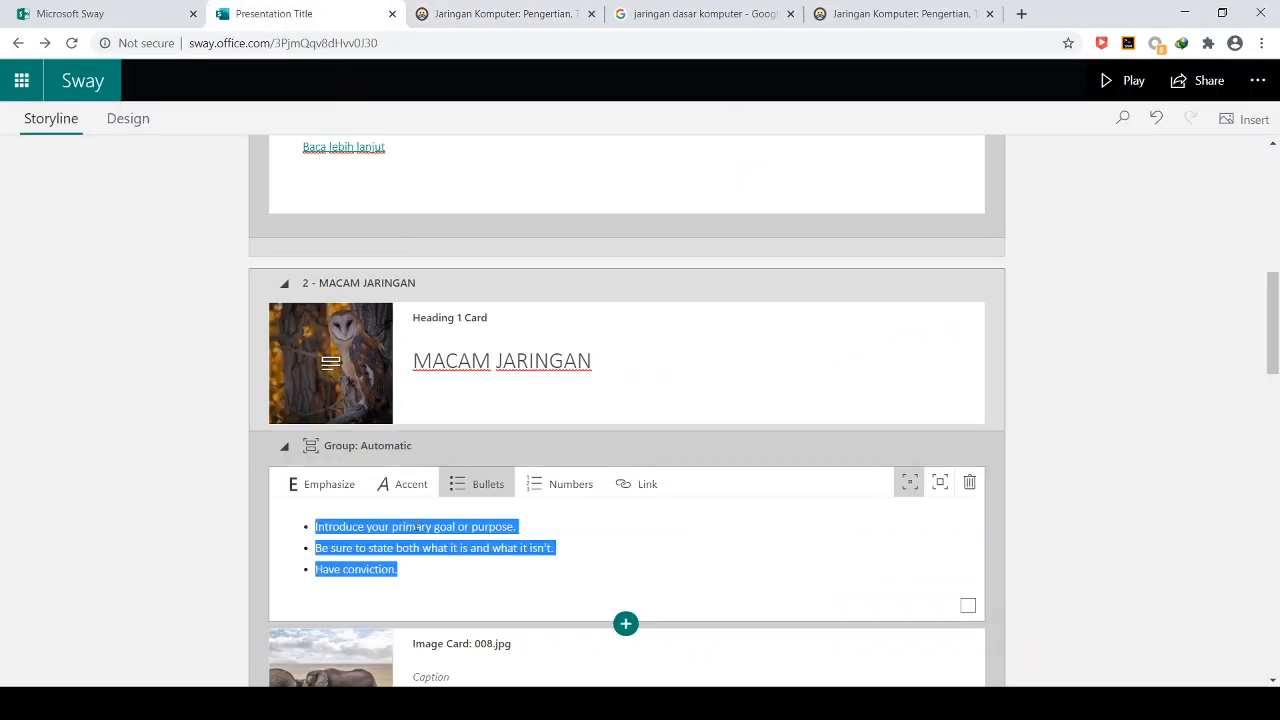
key("ctrl+v")
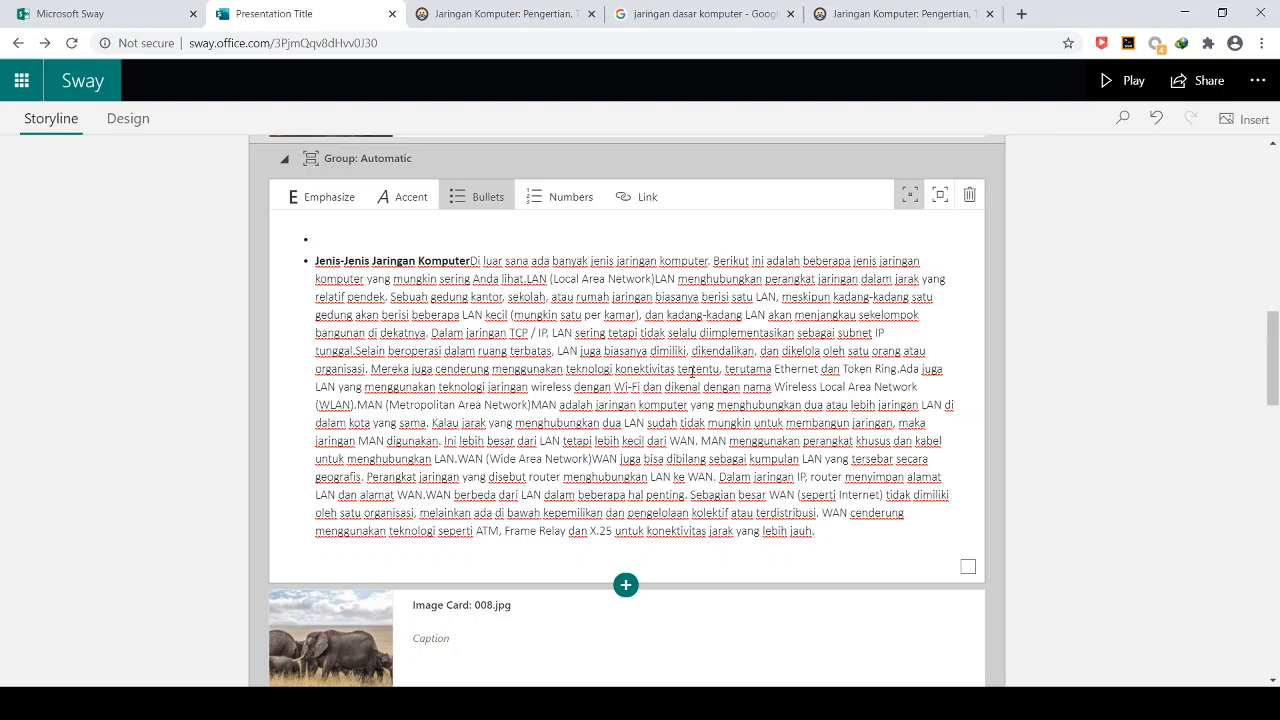
scroll(691, 371, "up", 3)
Step: Delete the elephant image card 008.jpg beneath the MACAM JARINGAN text card
scroll(690, 371, "down", 6)
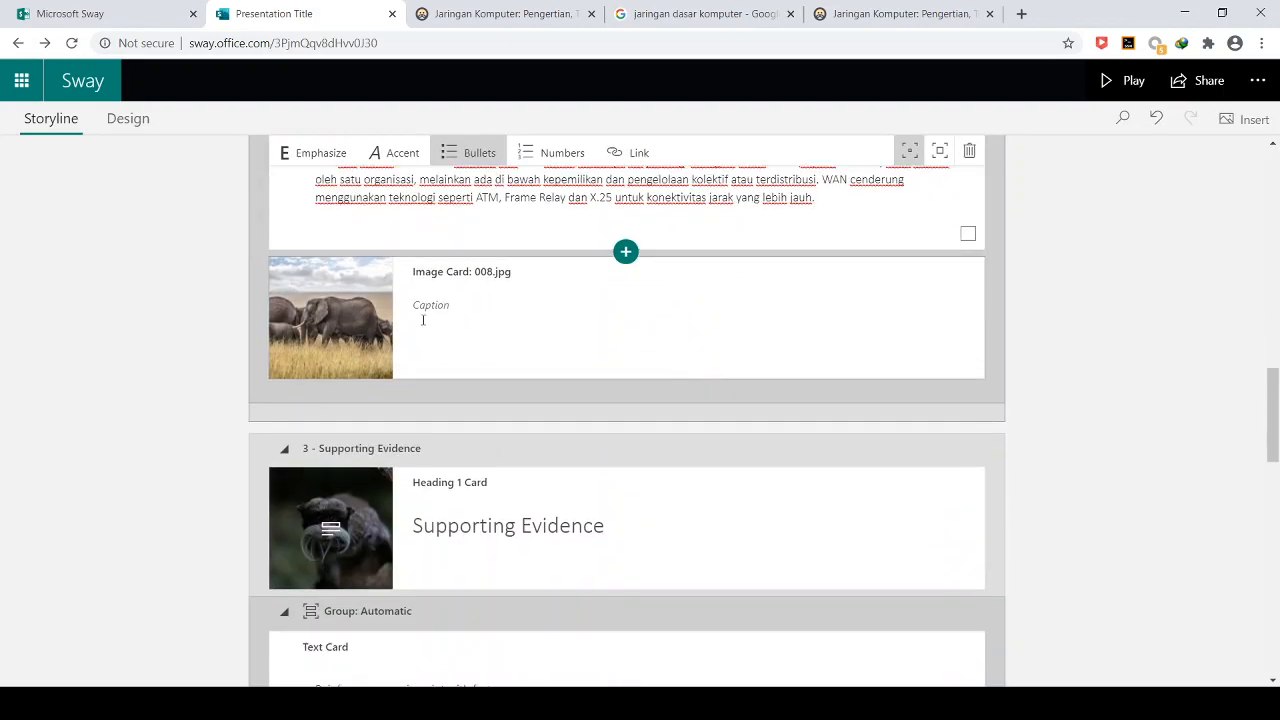
scroll(523, 346, "up", 1)
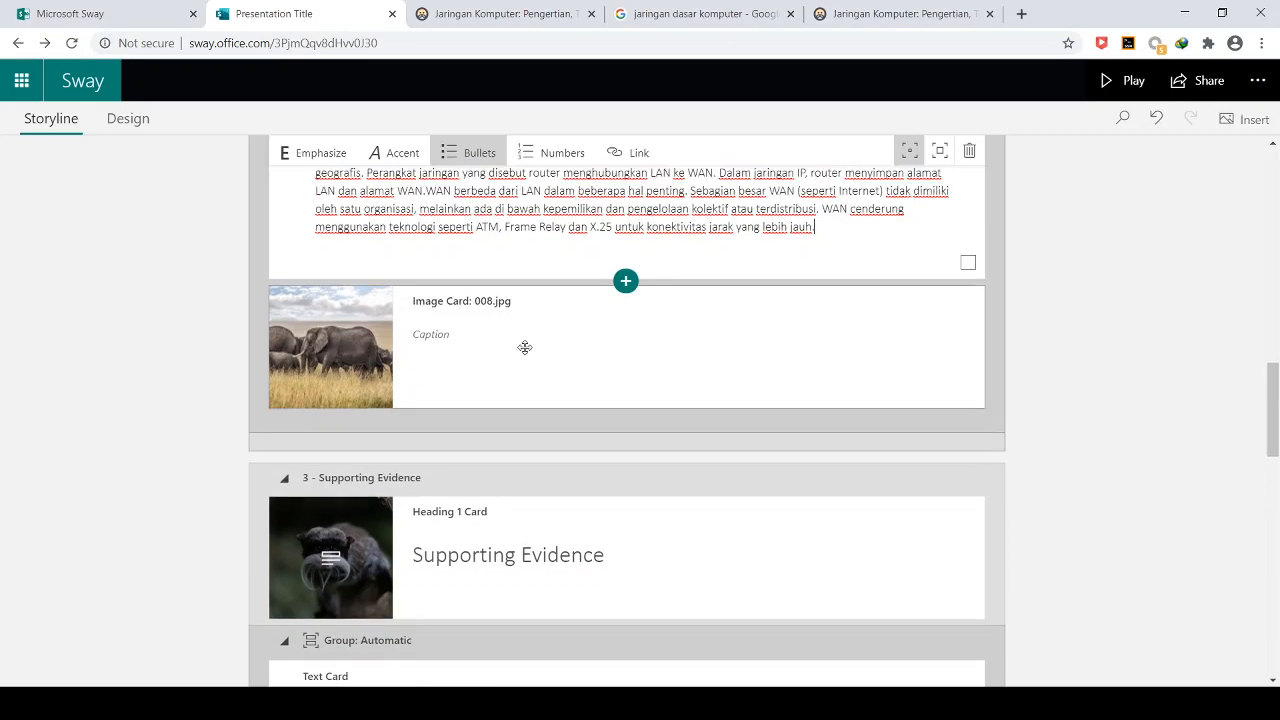
left_click(556, 421)
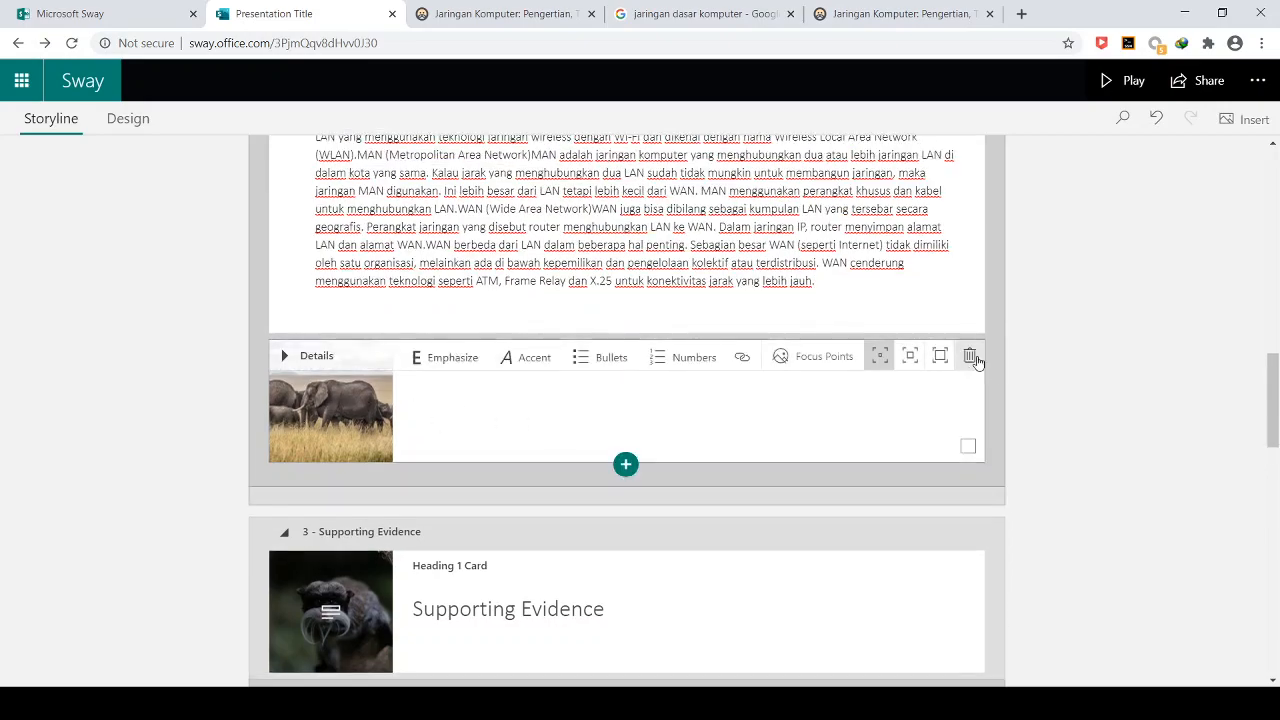
left_click(969, 354)
Step: Remove the Supporting Evidence section by deleting its heading card, three tweet cards, bulleted text card and remaining empty group
scroll(928, 407, "down", 4)
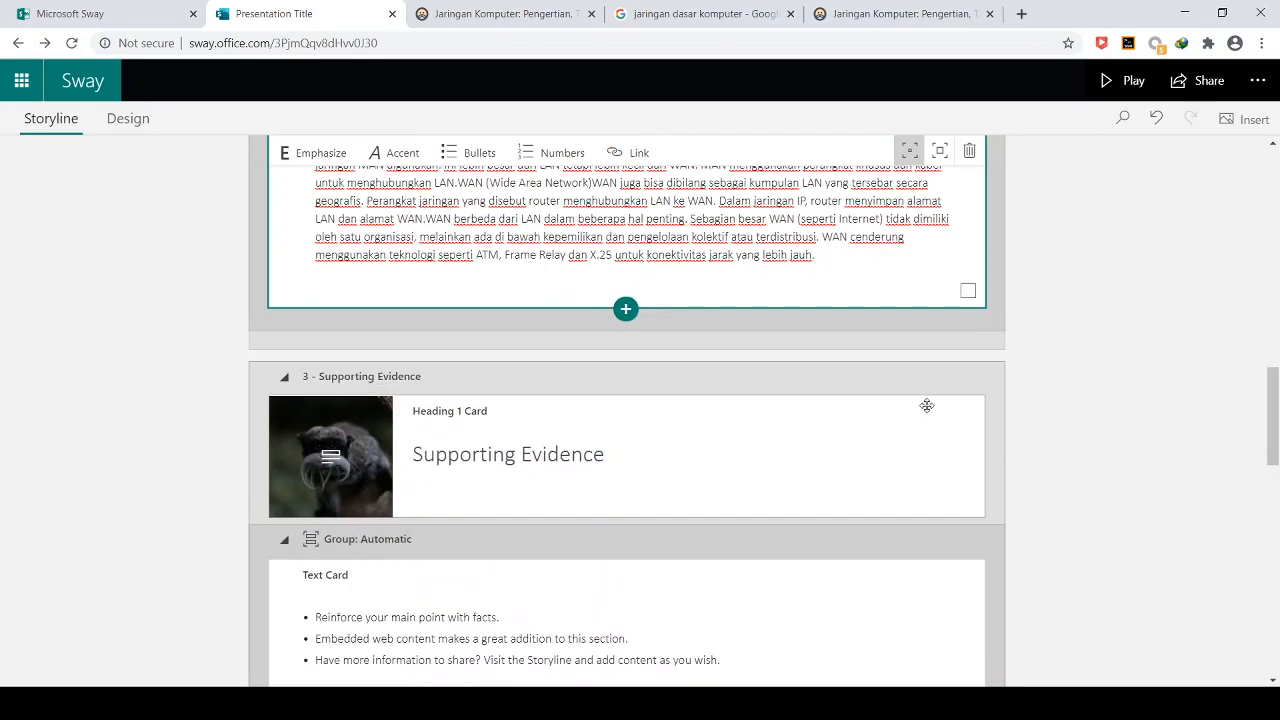
left_click(908, 434)
scroll(925, 443, "down", 5)
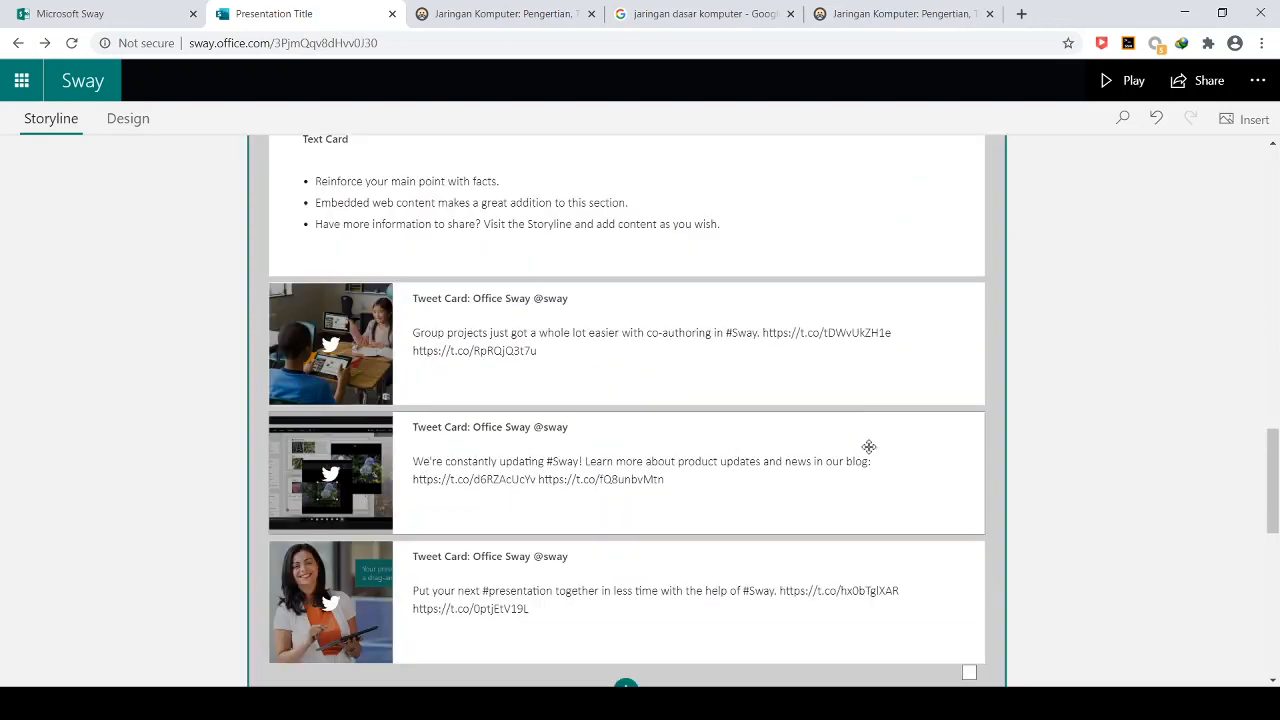
left_click(937, 349)
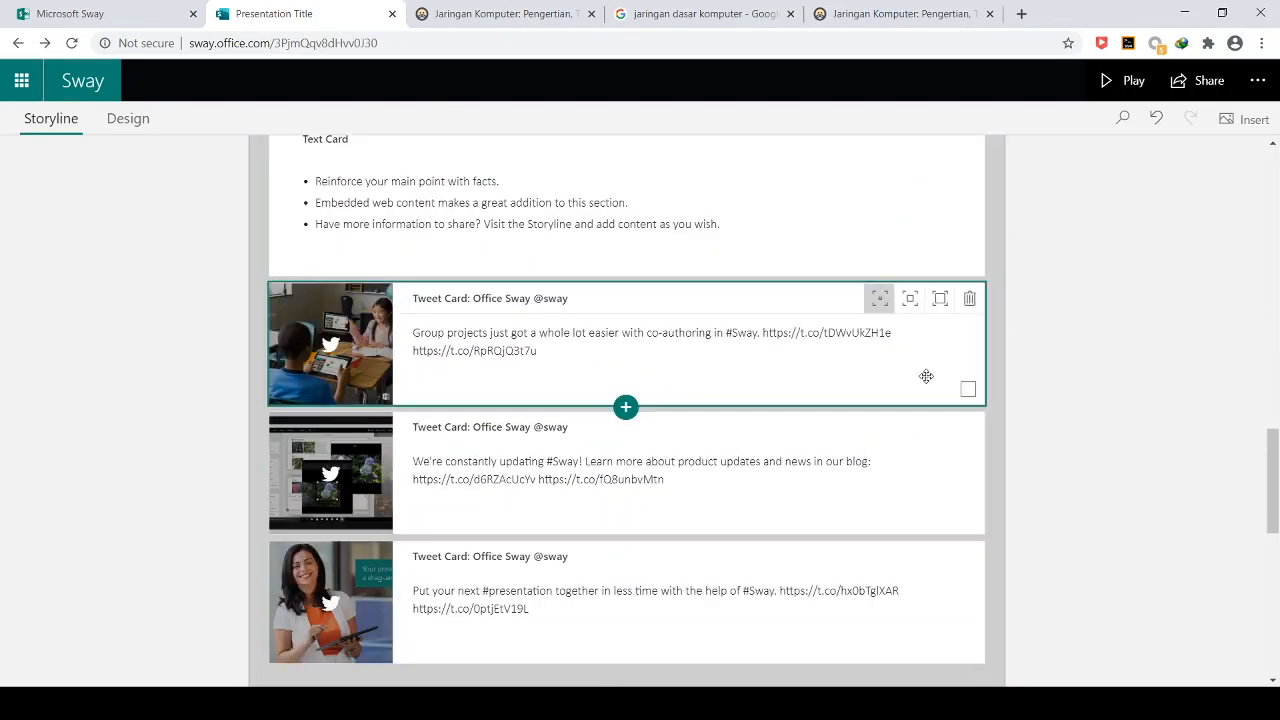
left_click(969, 297)
left_click(969, 427)
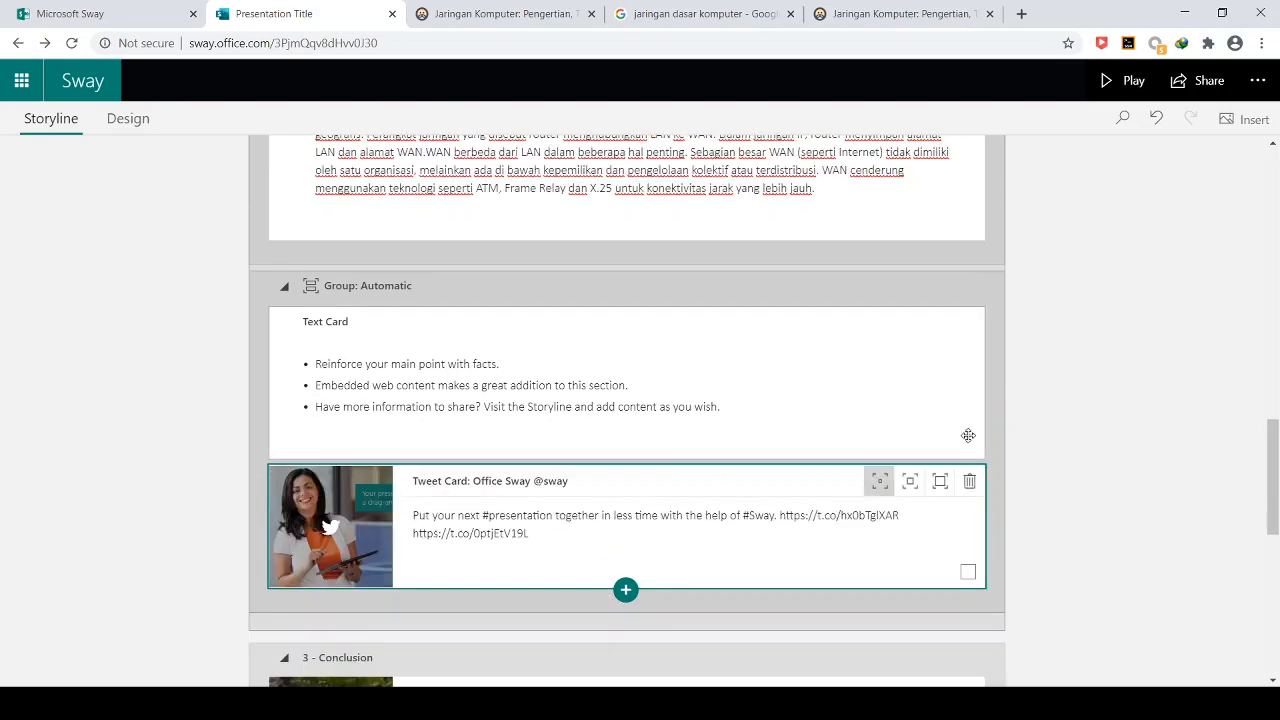
left_click(968, 480)
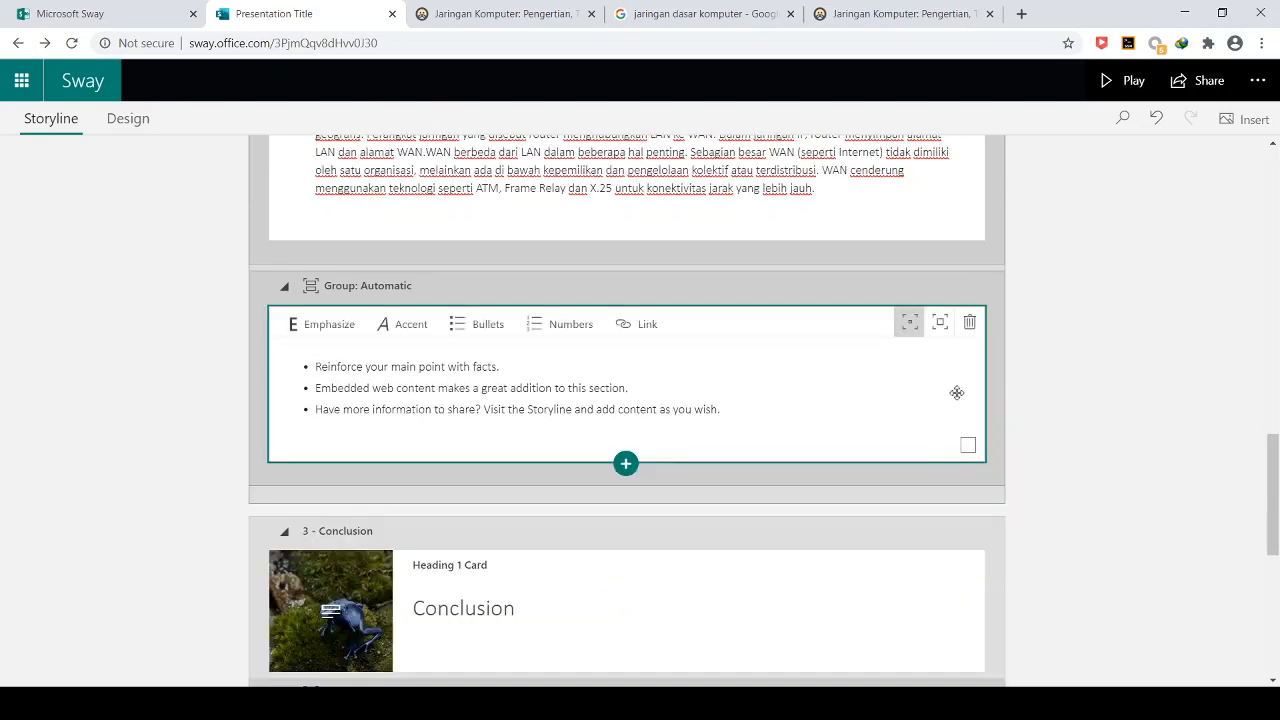
left_click(967, 323)
key("ctrl+z")
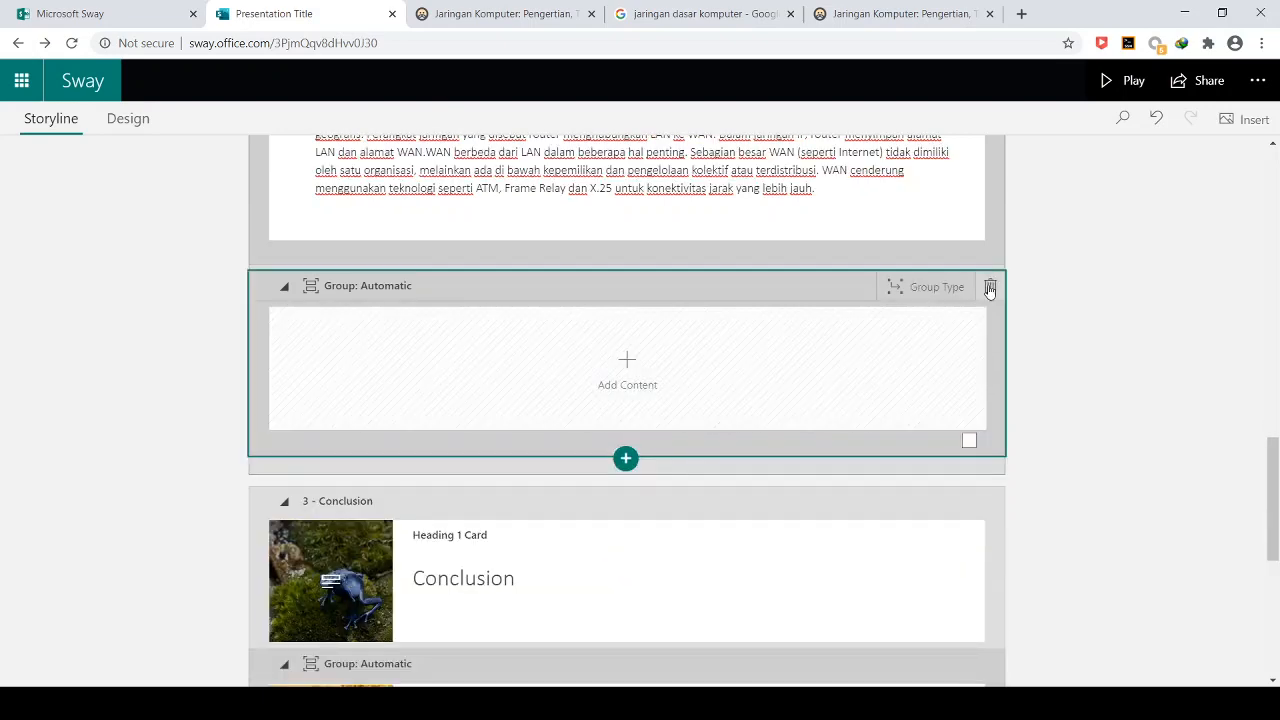
Step: Delete the whole Conclusion section, including its heading and image cards
scroll(791, 414, "down", 6)
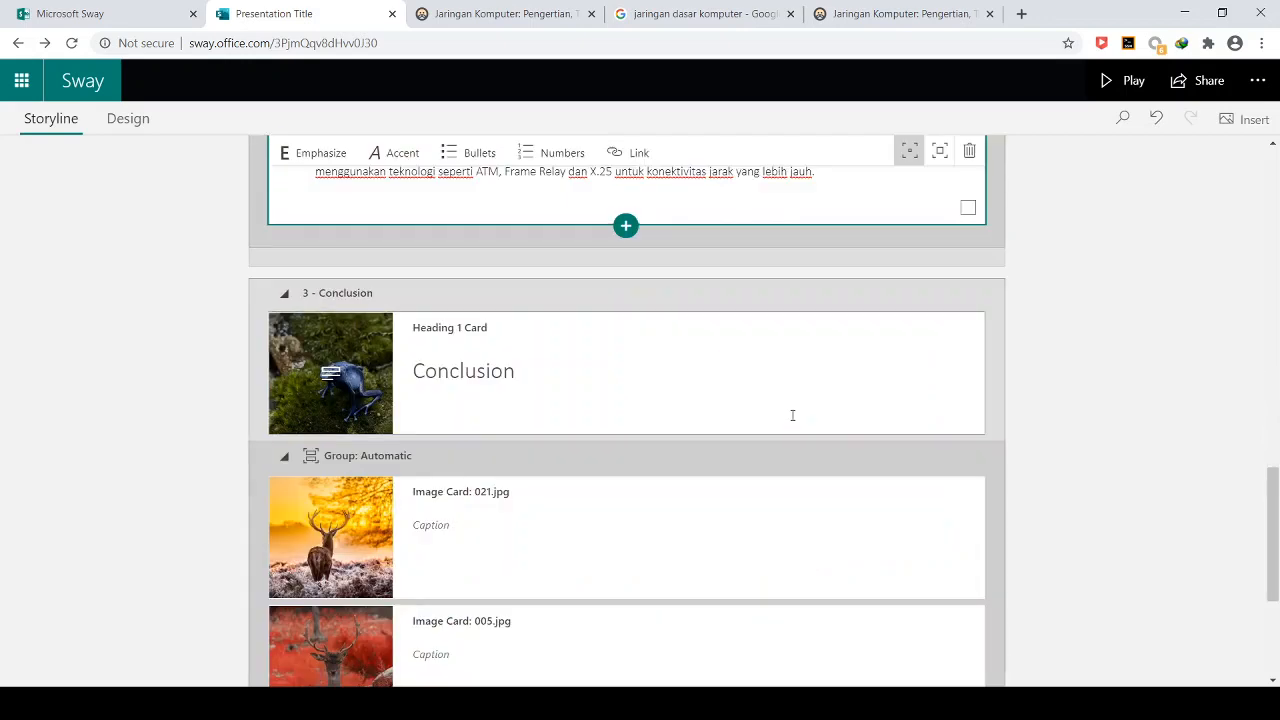
scroll(786, 397, "up", 2)
left_click(785, 394)
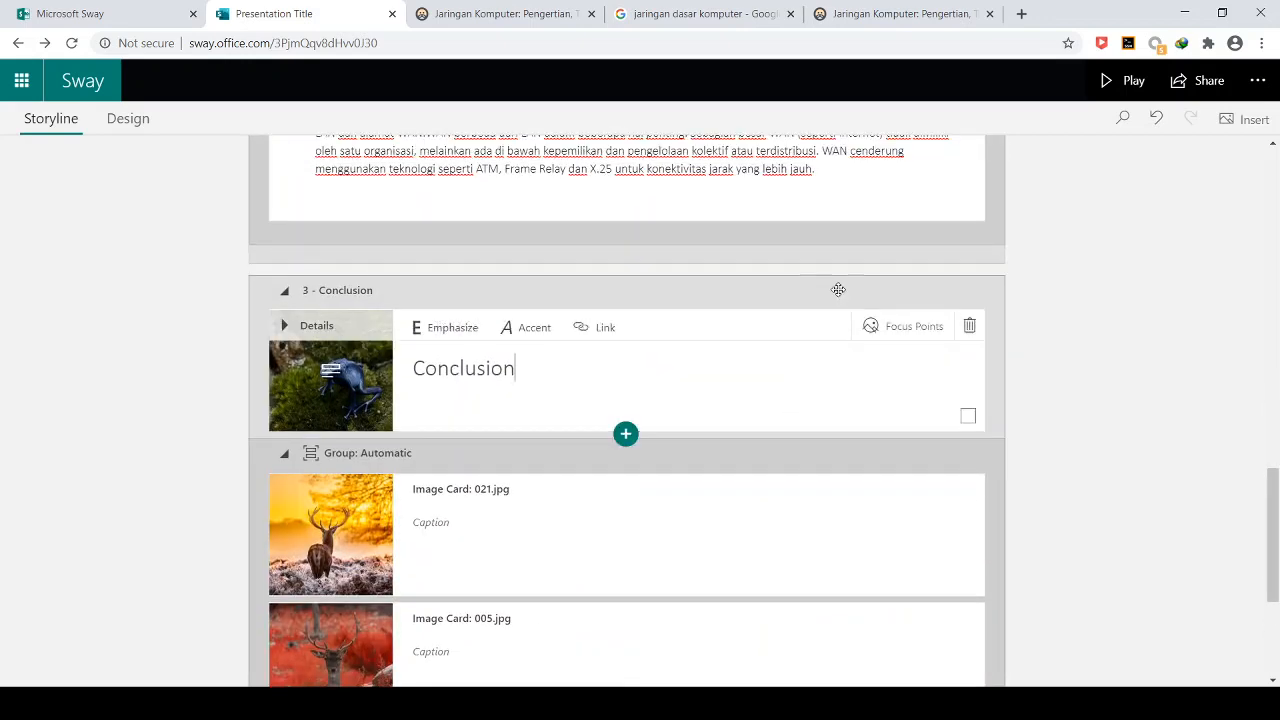
left_click(839, 290)
scroll(895, 318, "up", 2)
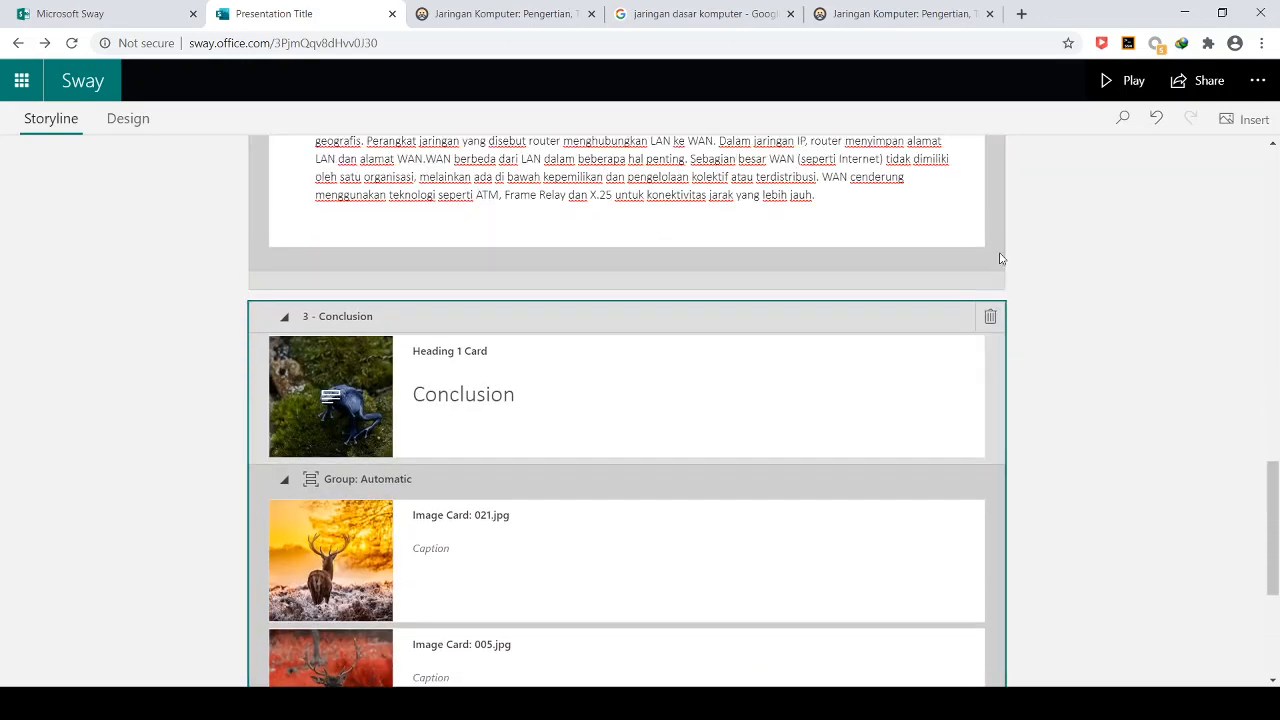
left_click(988, 326)
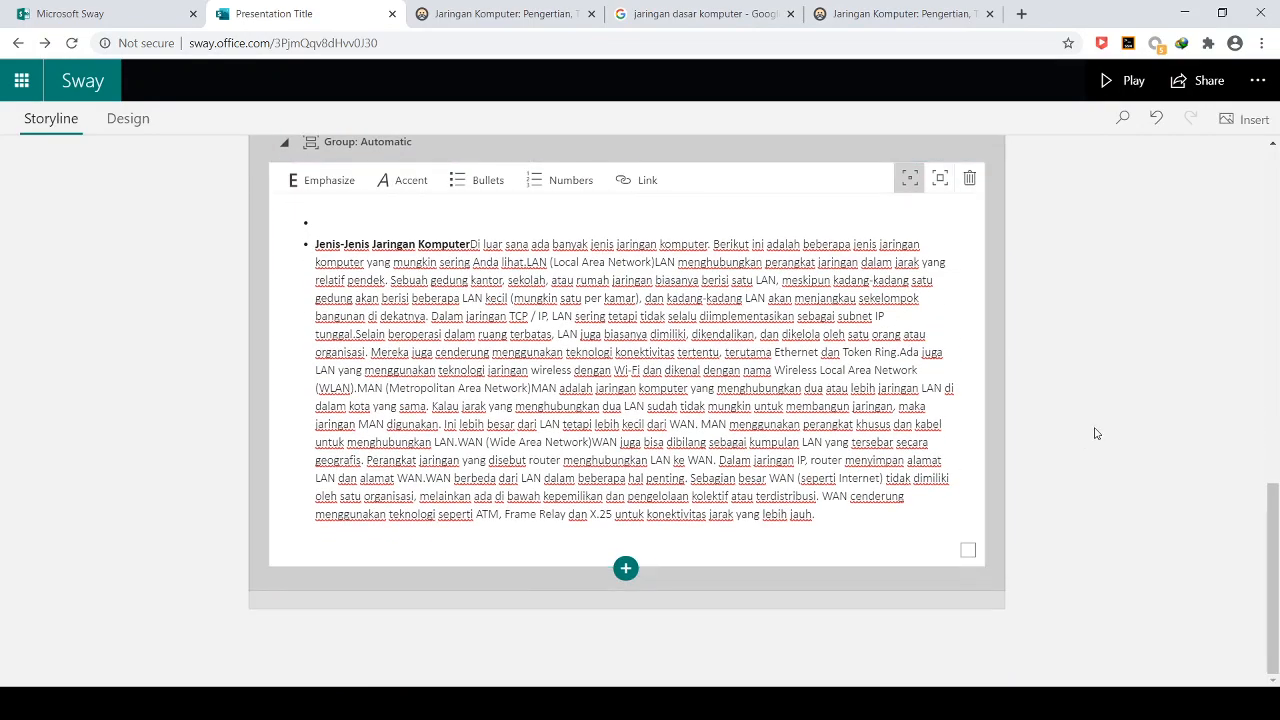
Step: Review the storyline from the JARINGAN DASAR title card down through the MACAM JARINGAN section
scroll(1094, 431, "up", 3)
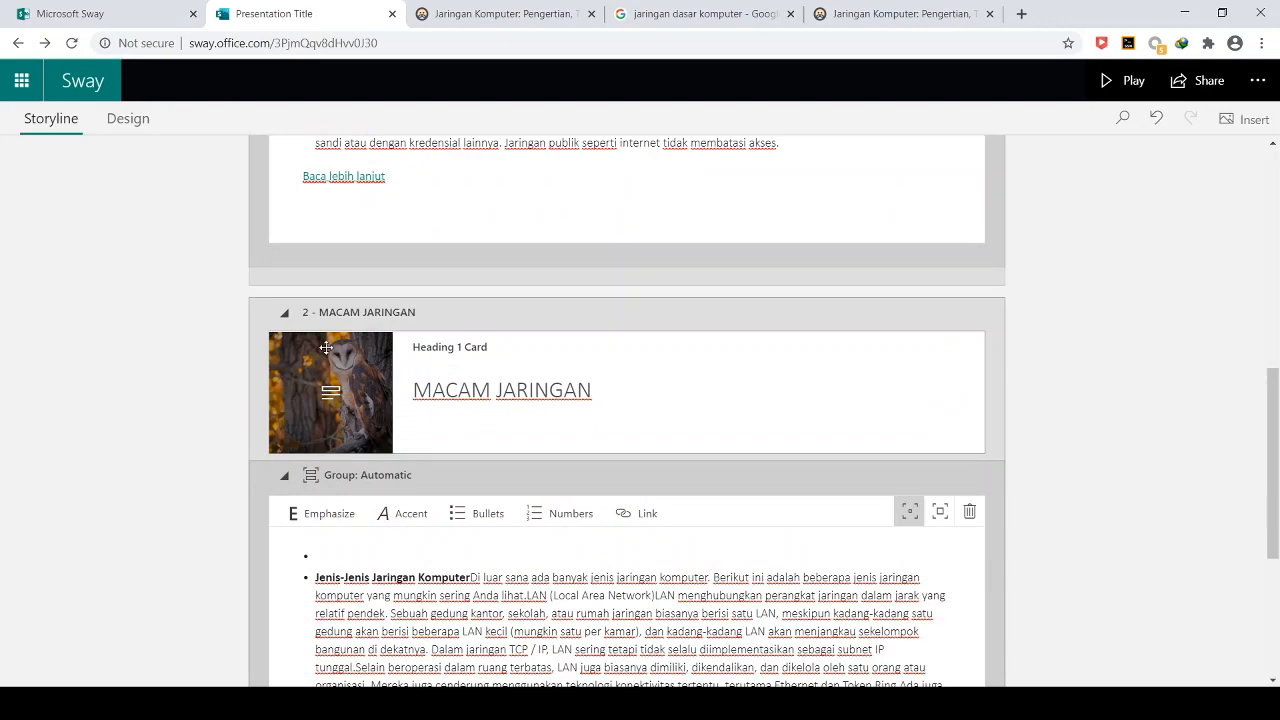
scroll(328, 351, "up", 3)
scroll(328, 351, "up", 3)
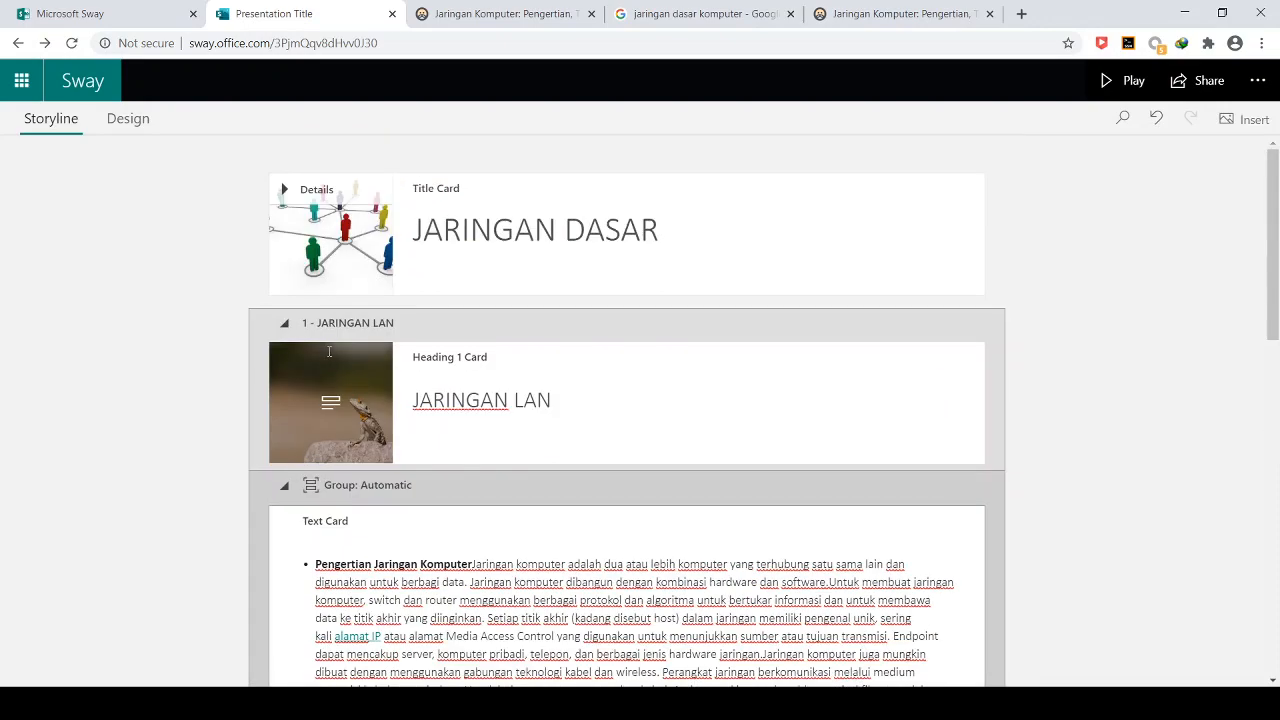
scroll(431, 366, "down", 4)
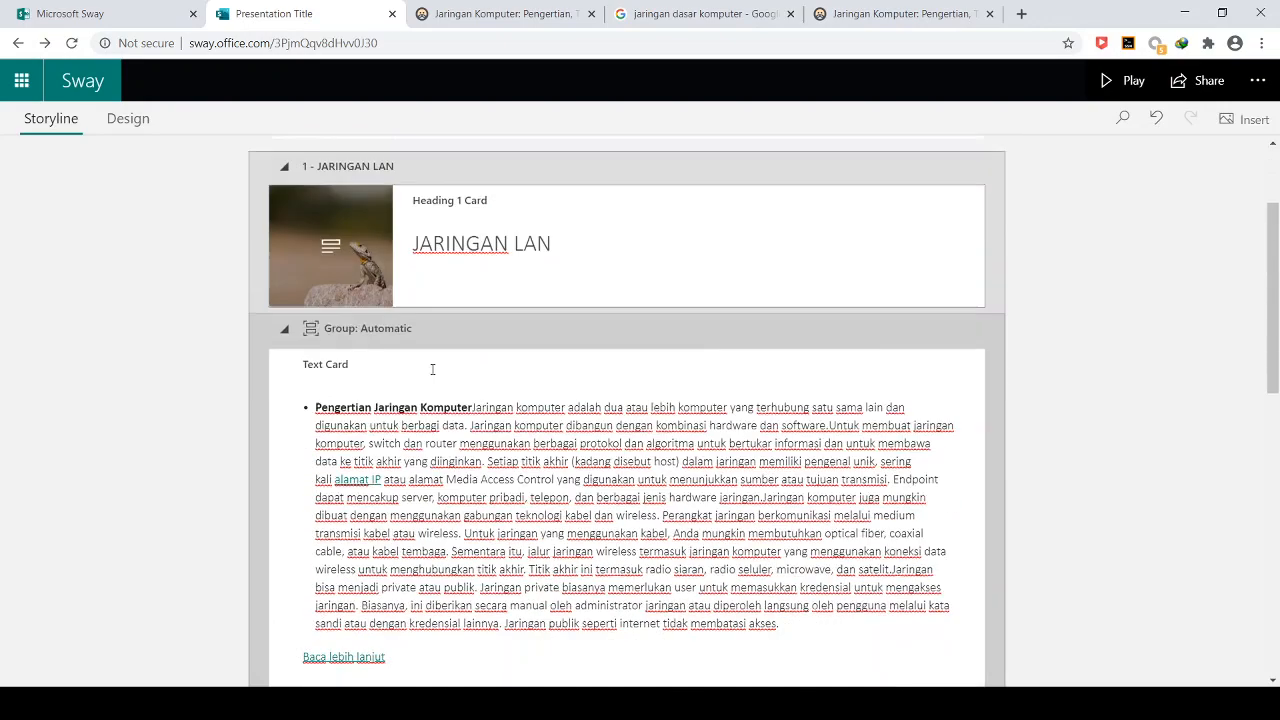
scroll(432, 371, "down", 2)
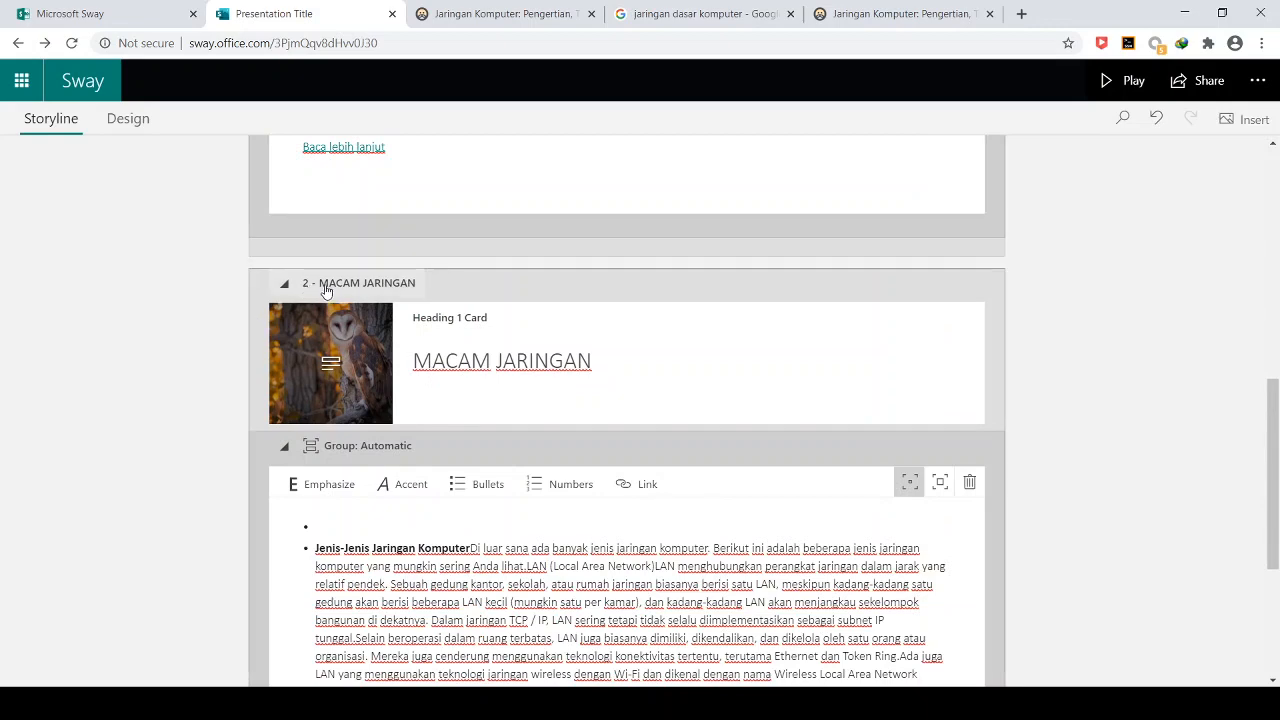
scroll(500, 388, "down", 3)
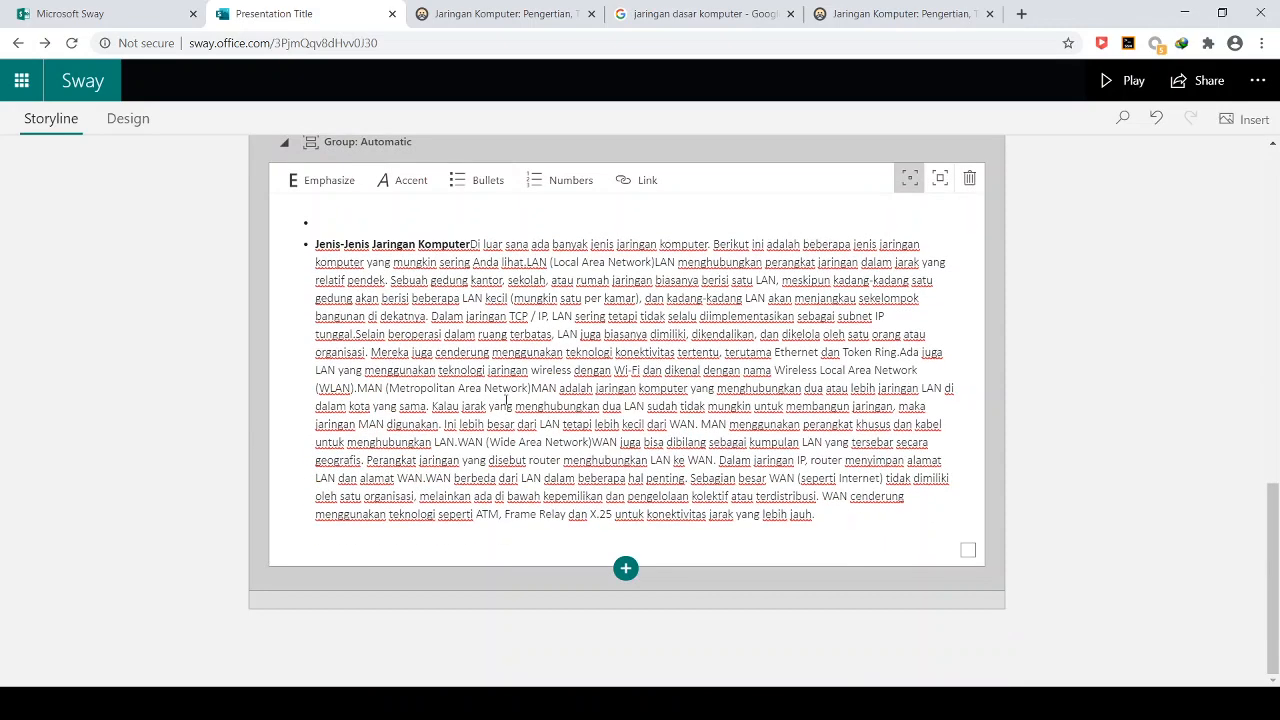
left_click(618, 600)
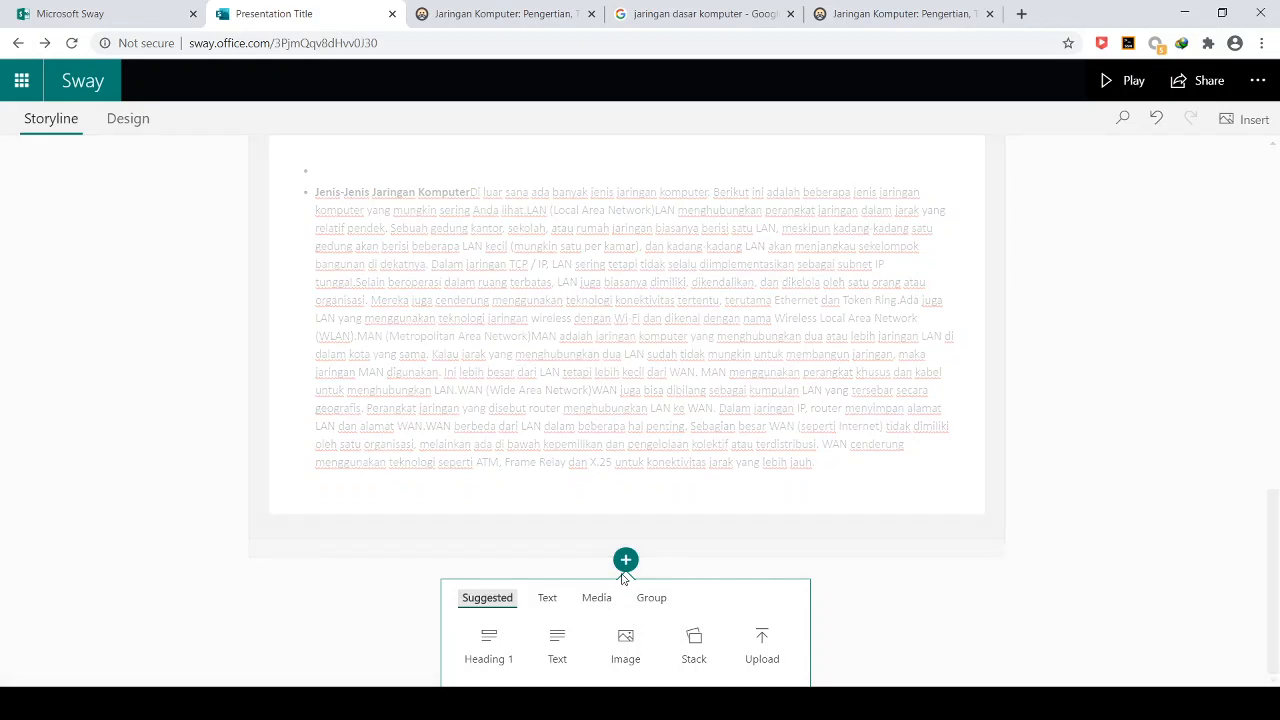
left_click(946, 588)
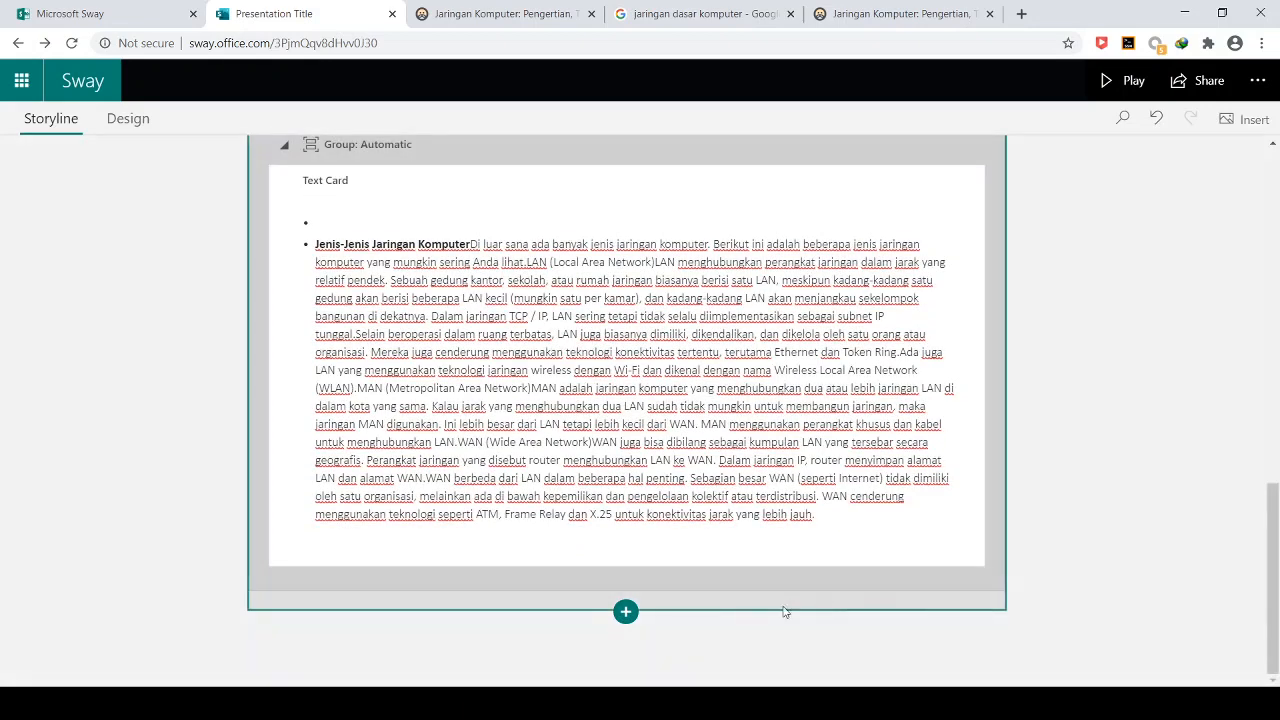
left_click(718, 608)
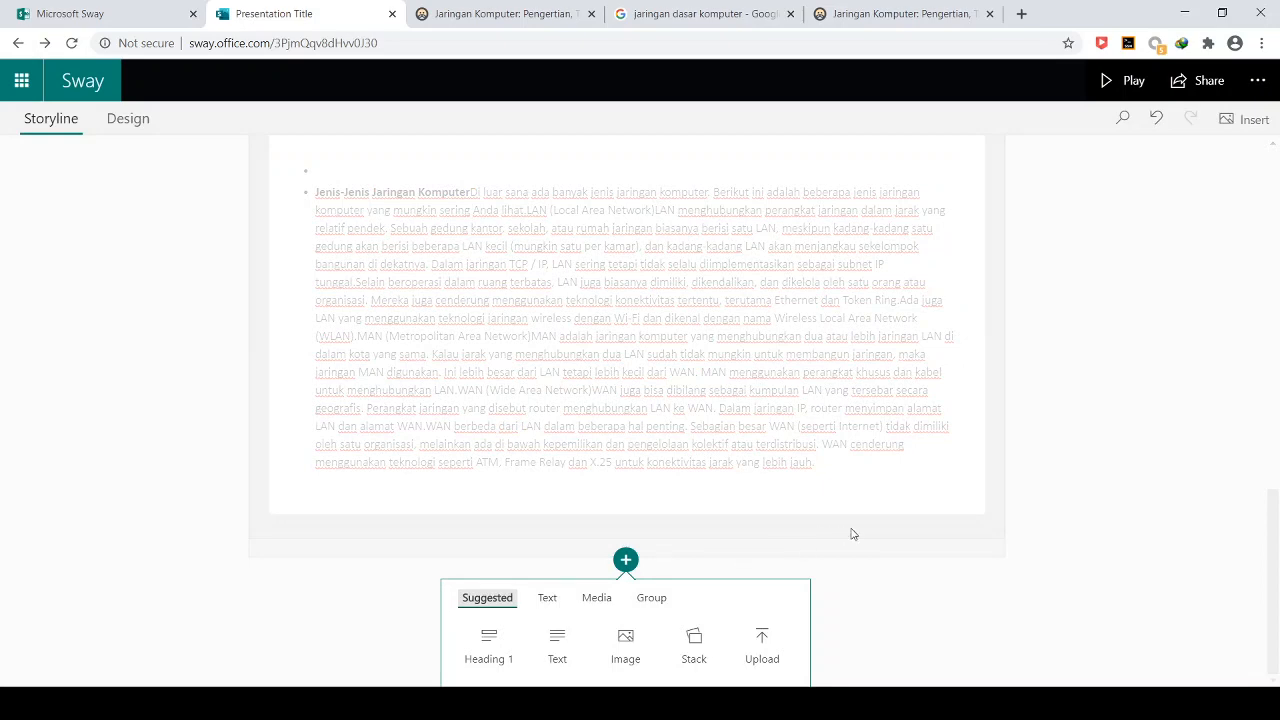
left_click(851, 534)
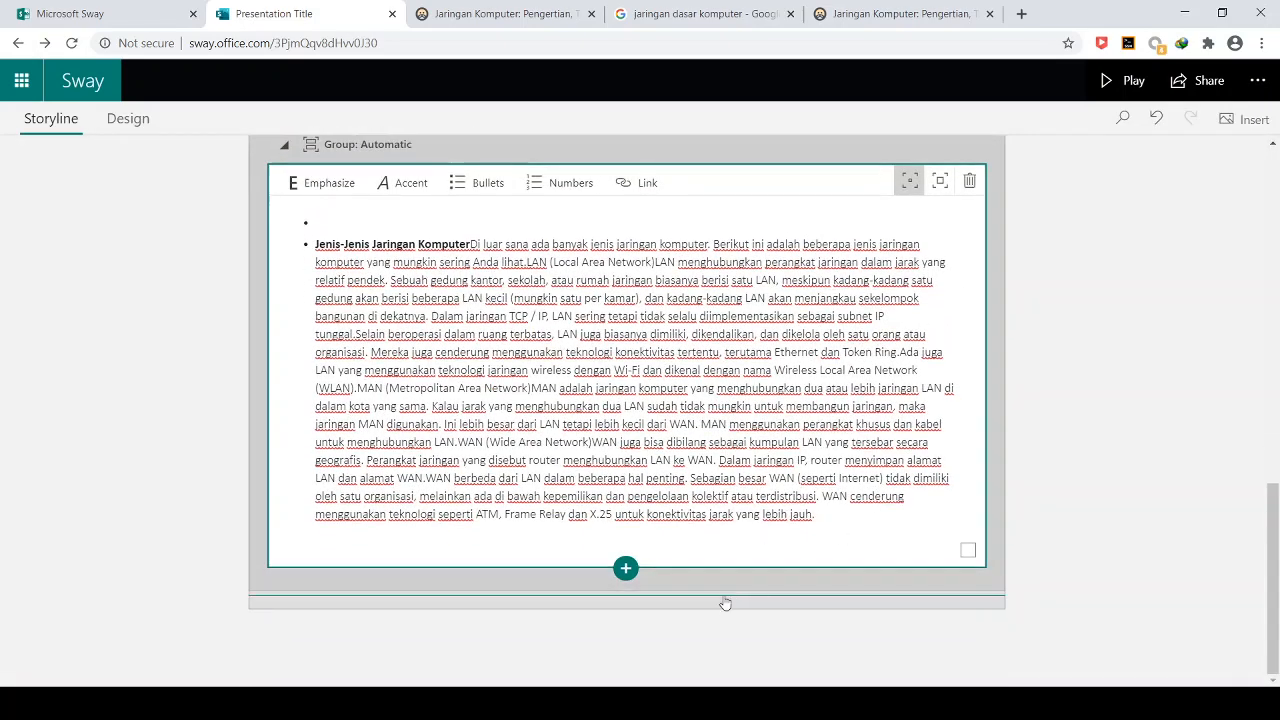
Step: Add a Heading 1 card after the MACAM JARINGAN section and title it CONTOH JARINGAN
left_click(703, 607)
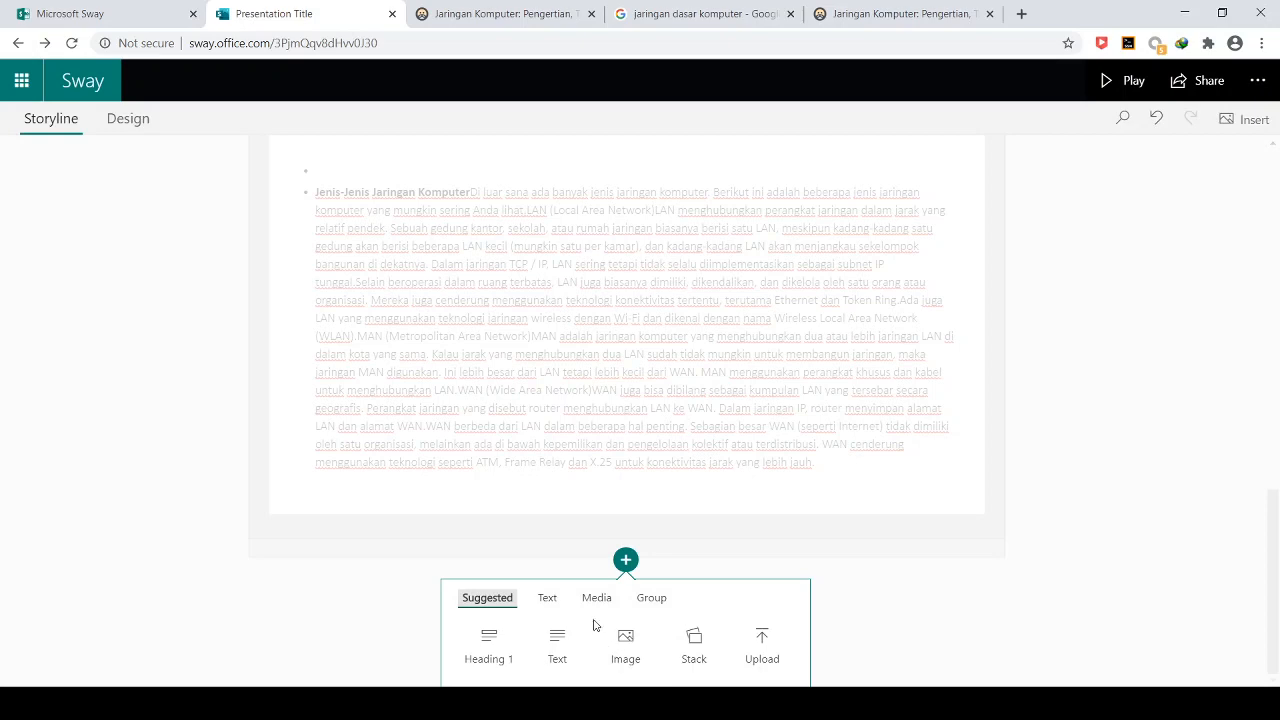
left_click(479, 659)
left_click(500, 524)
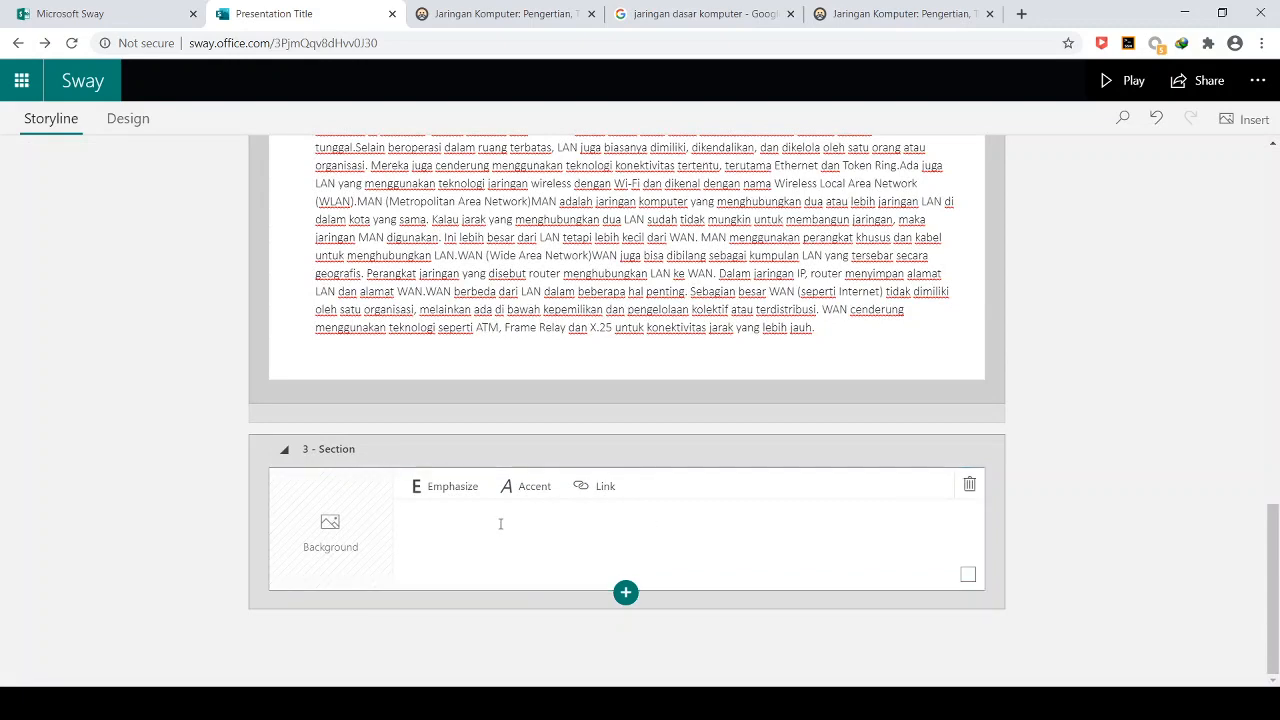
scroll(500, 524, "up", 5)
scroll(528, 501, "down", 5)
type("CONTOH JARINGAN")
Step: Set the 510 x 403 yellow-node network diagram from the suggested networking images as the CONTOH JARINGAN heading's background
left_click(341, 540)
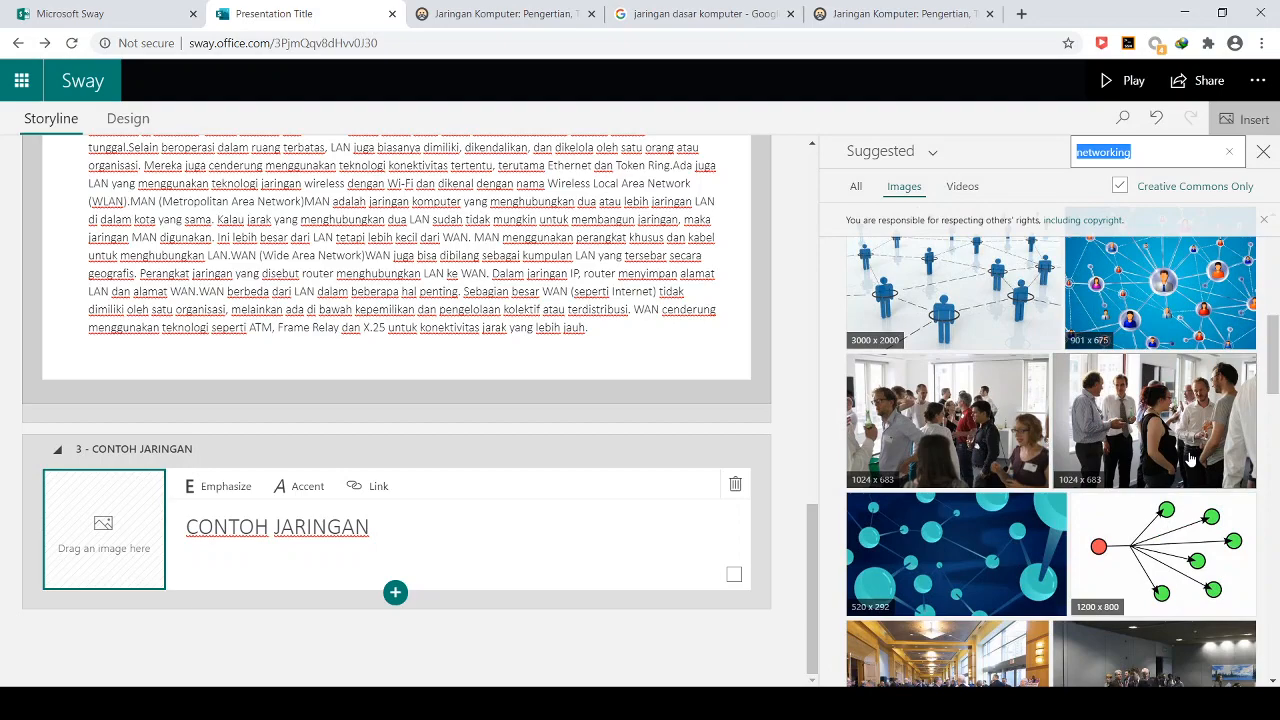
scroll(1193, 459, "down", 5)
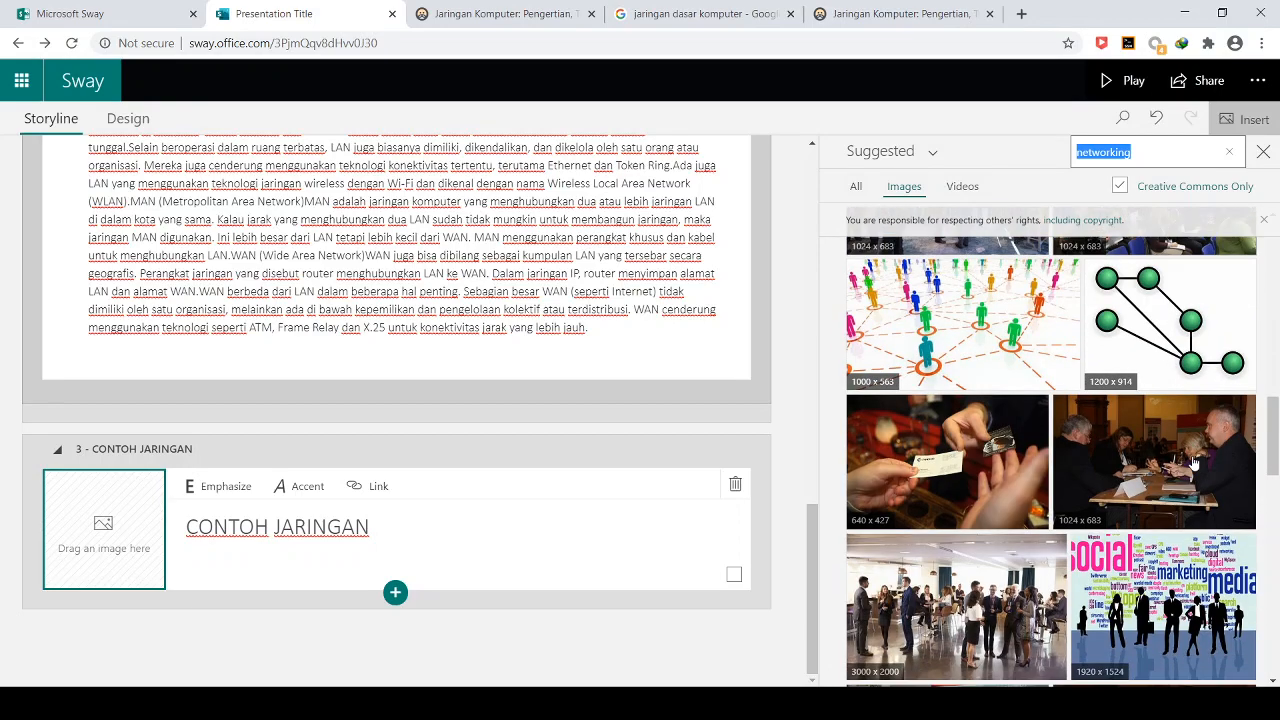
scroll(1193, 463, "down", 2)
scroll(1193, 459, "down", 3)
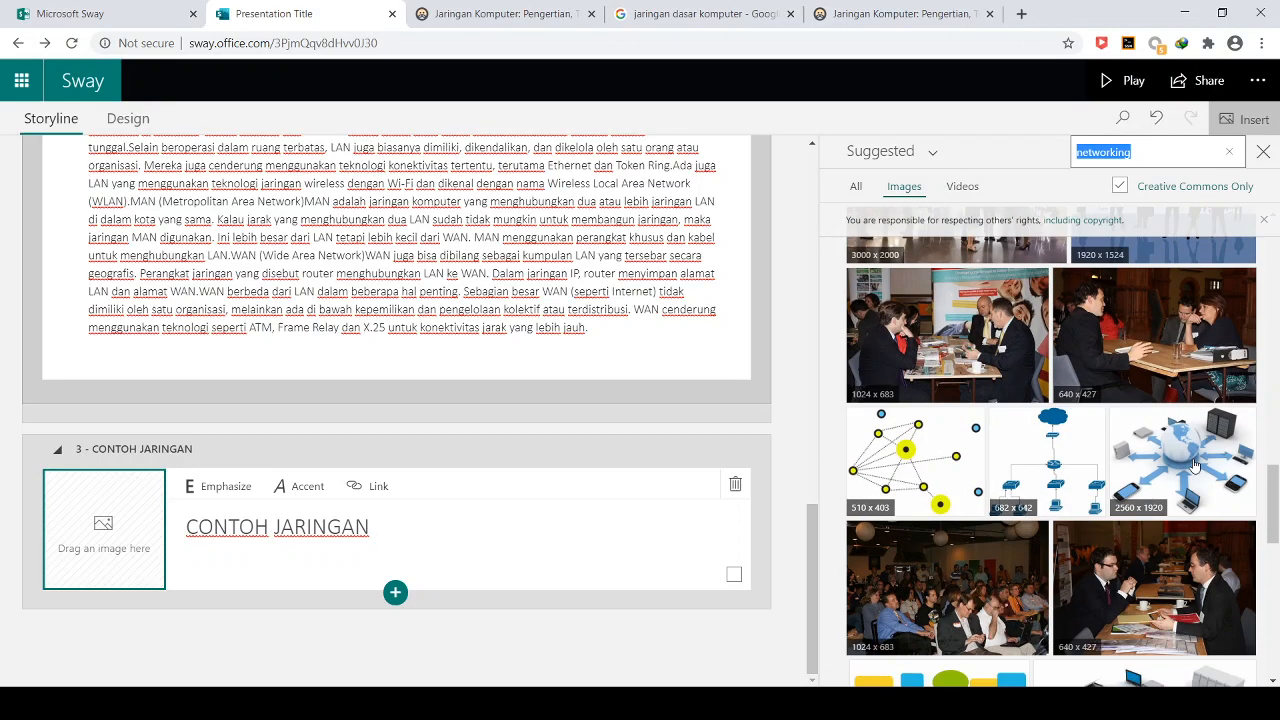
left_click(943, 463)
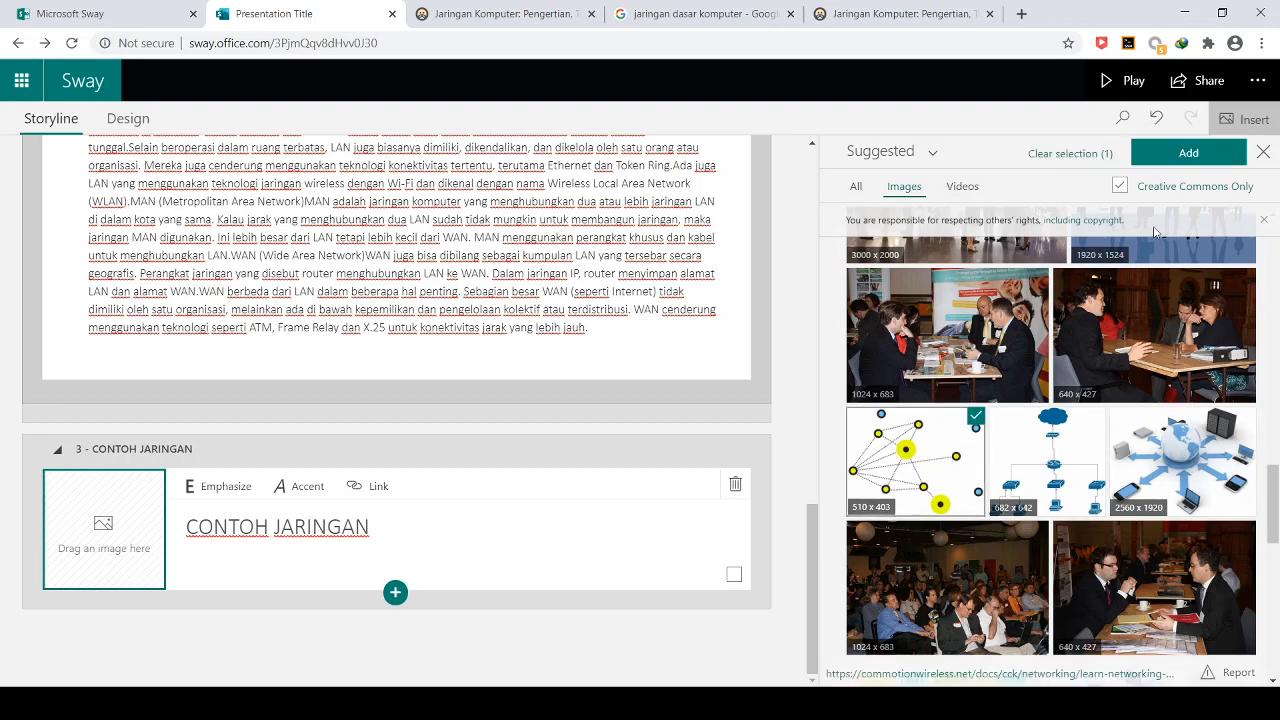
left_click(1170, 155)
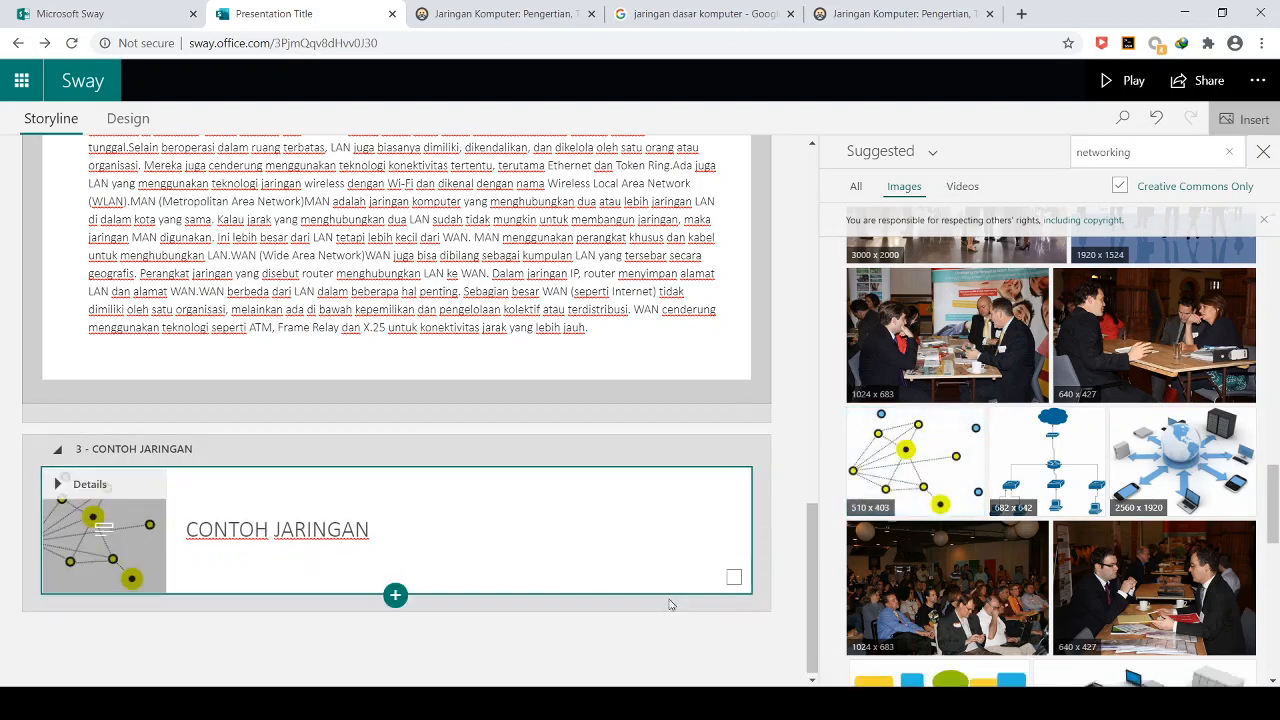
left_click(557, 557)
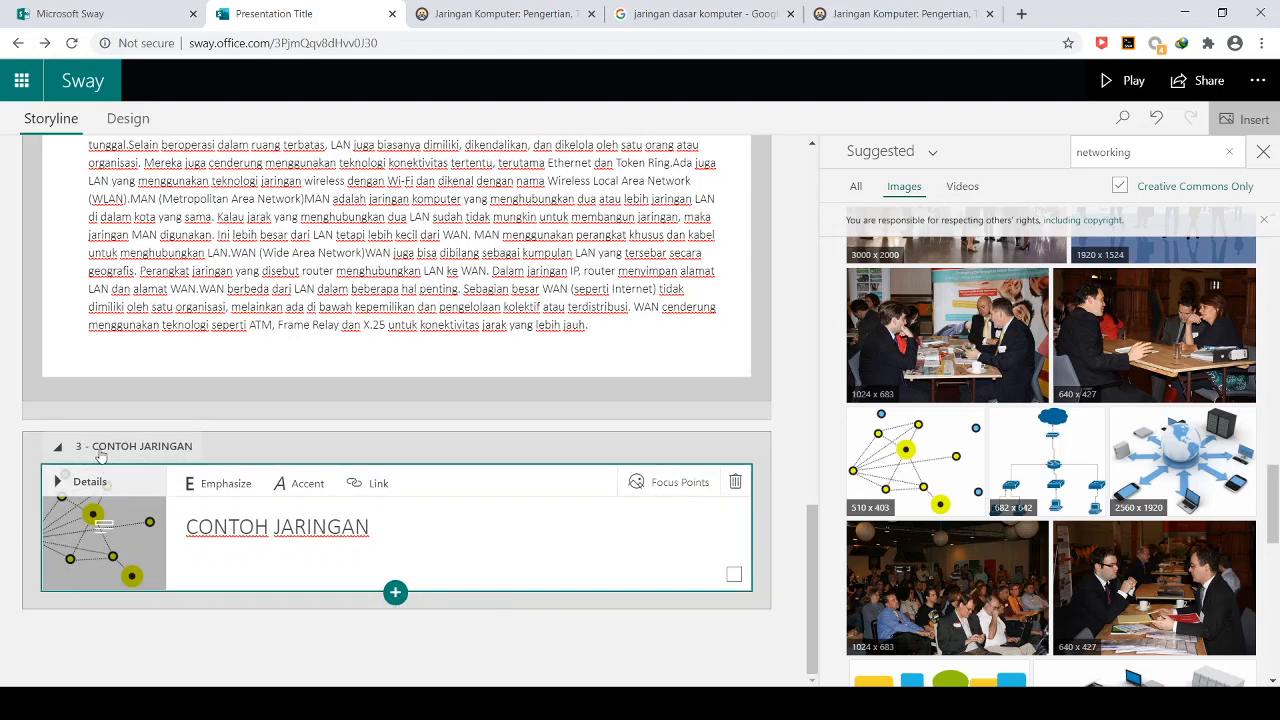
Step: Add a Stack group beneath the CONTOH JARINGAN heading and insert an empty image card in it
left_click(396, 594)
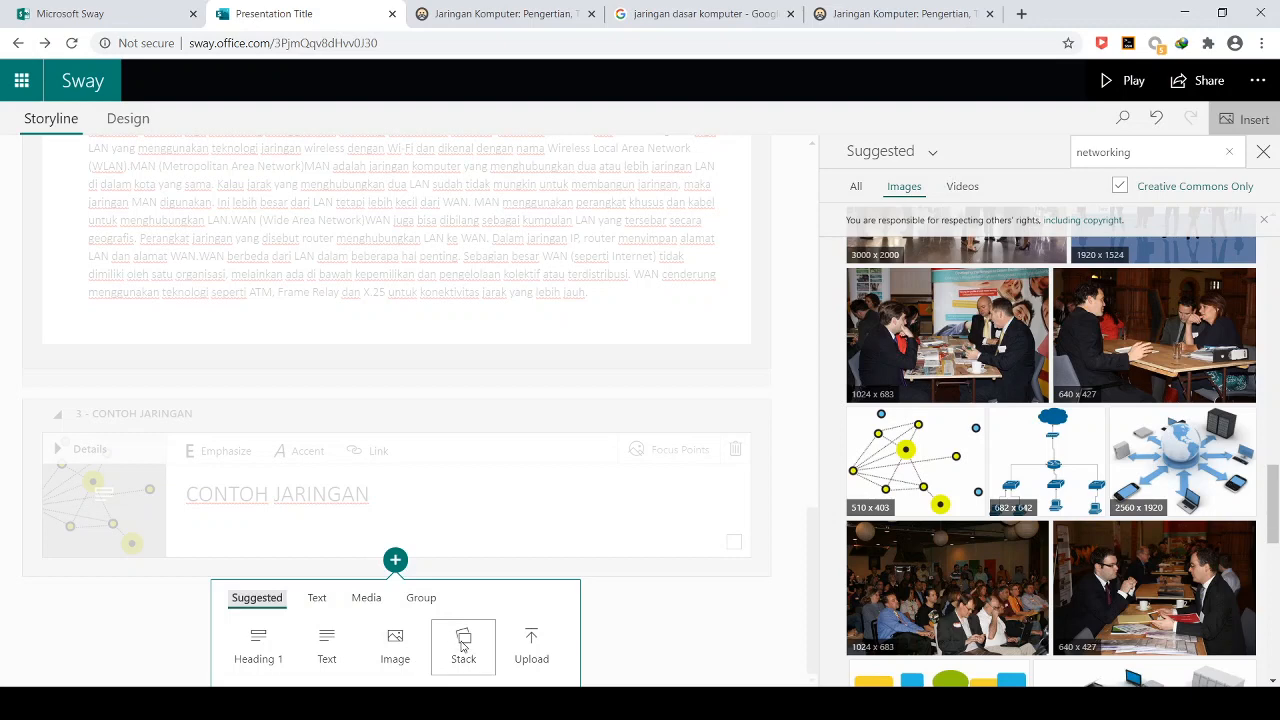
left_click(462, 647)
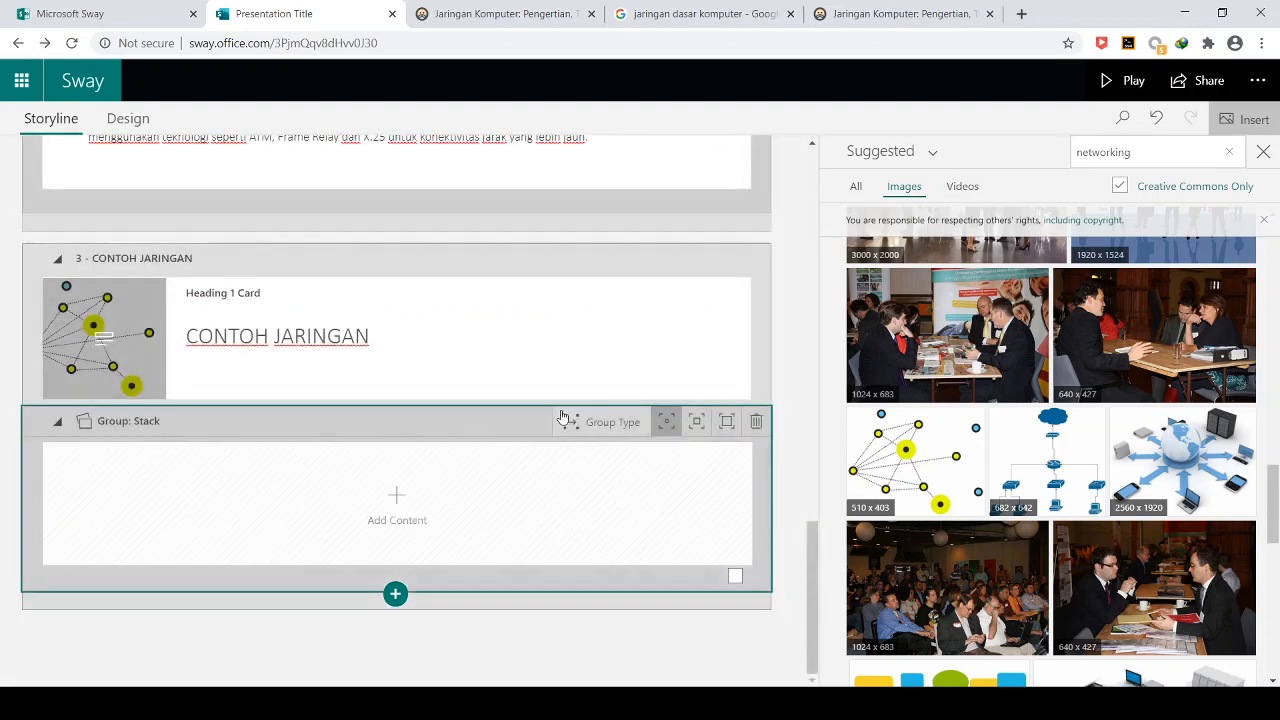
left_click(396, 514)
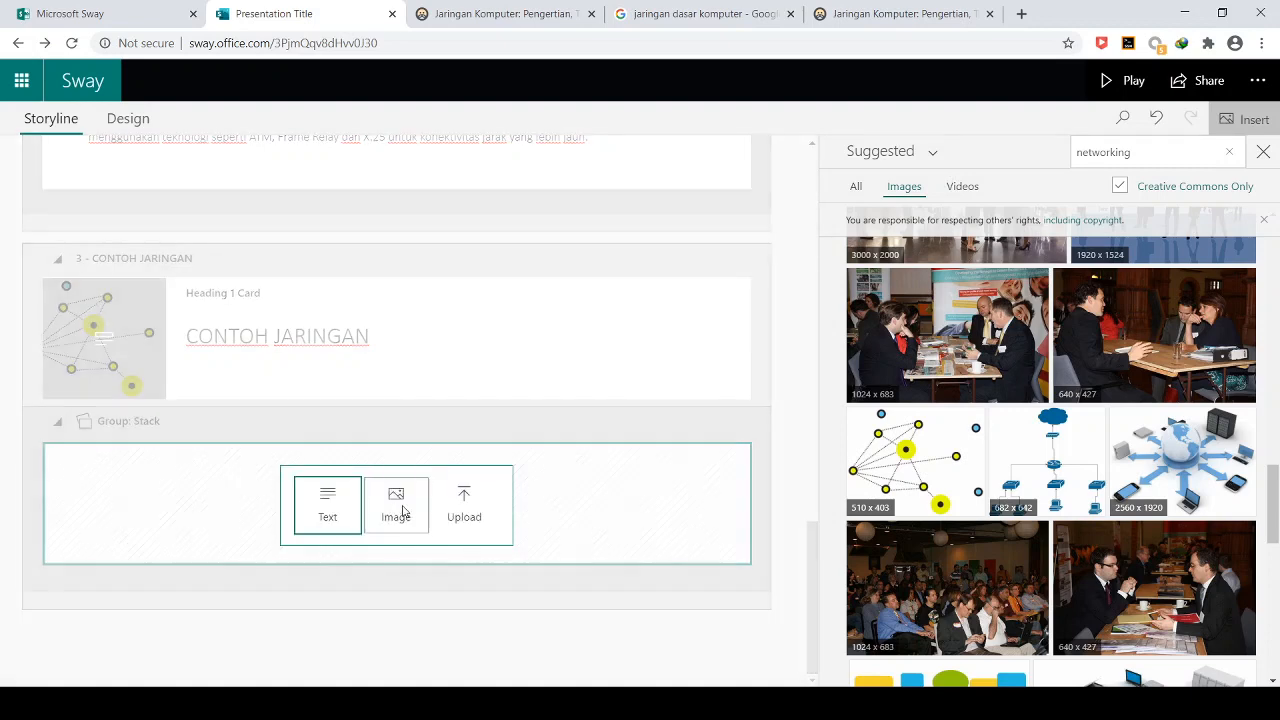
left_click(397, 514)
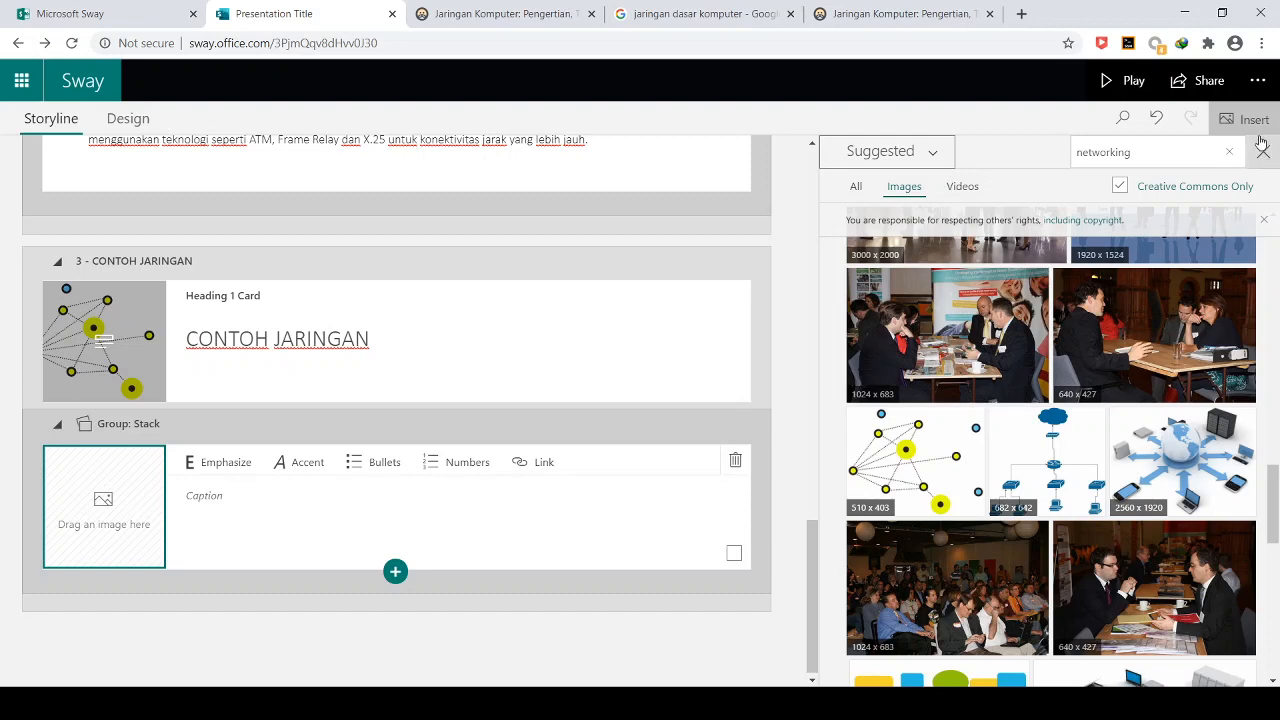
Step: Search the suggested images for "networking" and add six network-themed pictures to the Stack group, including the hand-lettered NETWORKING image
left_click(1176, 160)
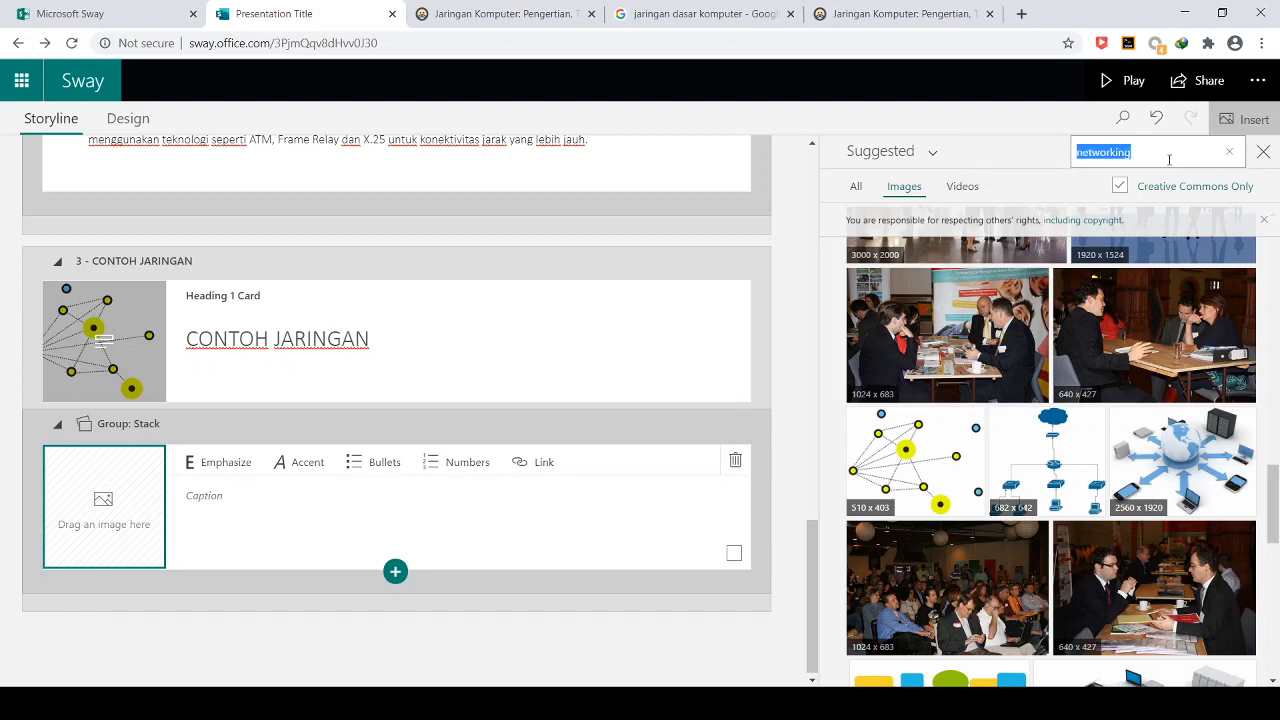
type("n")
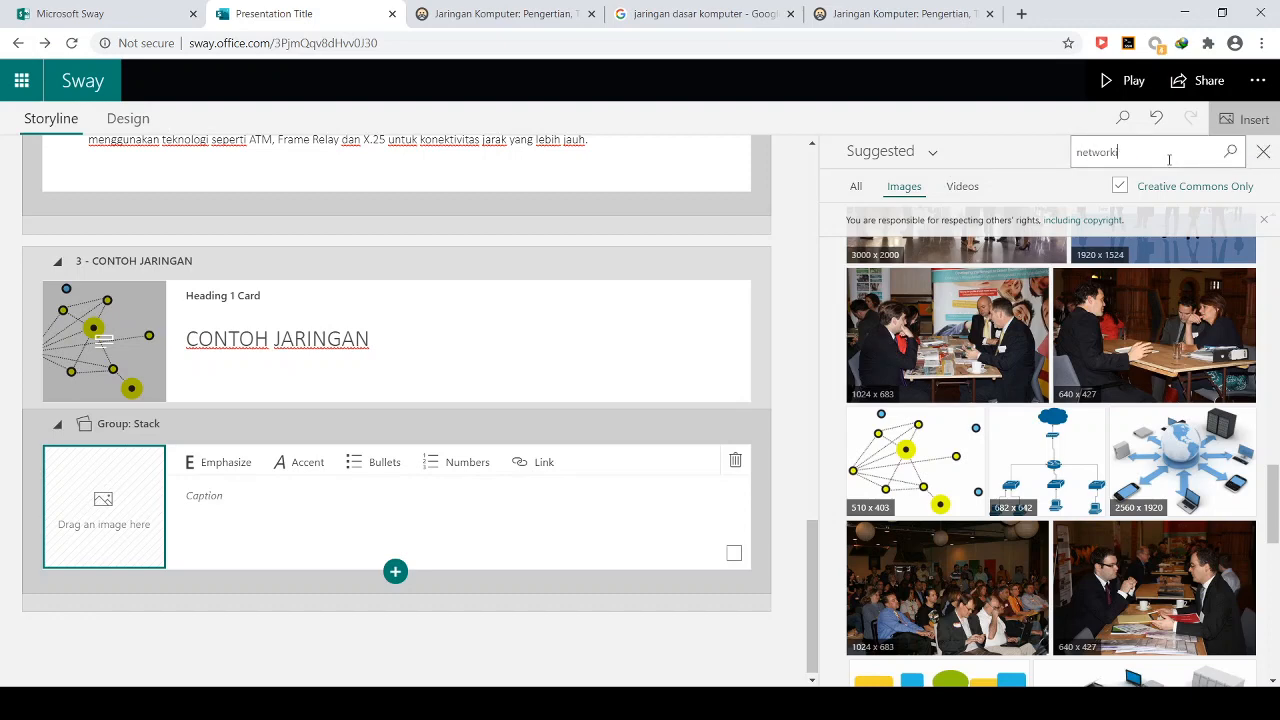
key("Return")
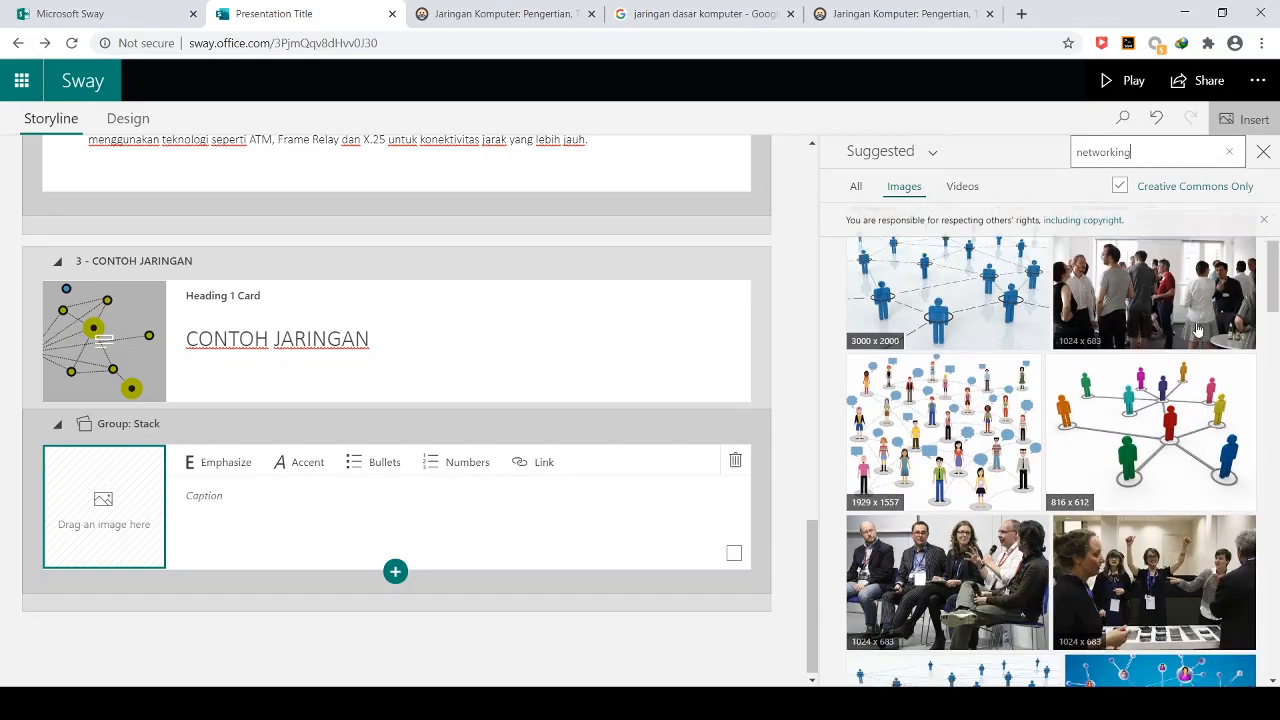
left_click(964, 307)
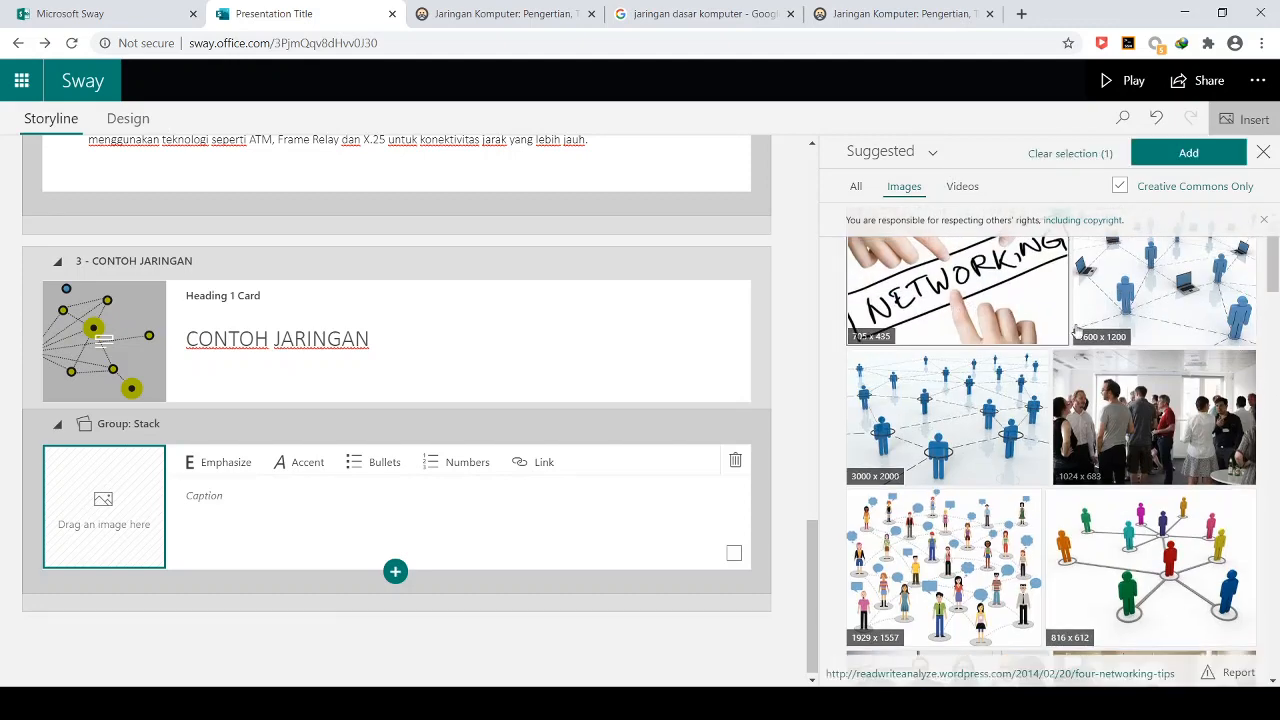
left_click(1138, 304)
left_click(990, 427)
left_click(1092, 546)
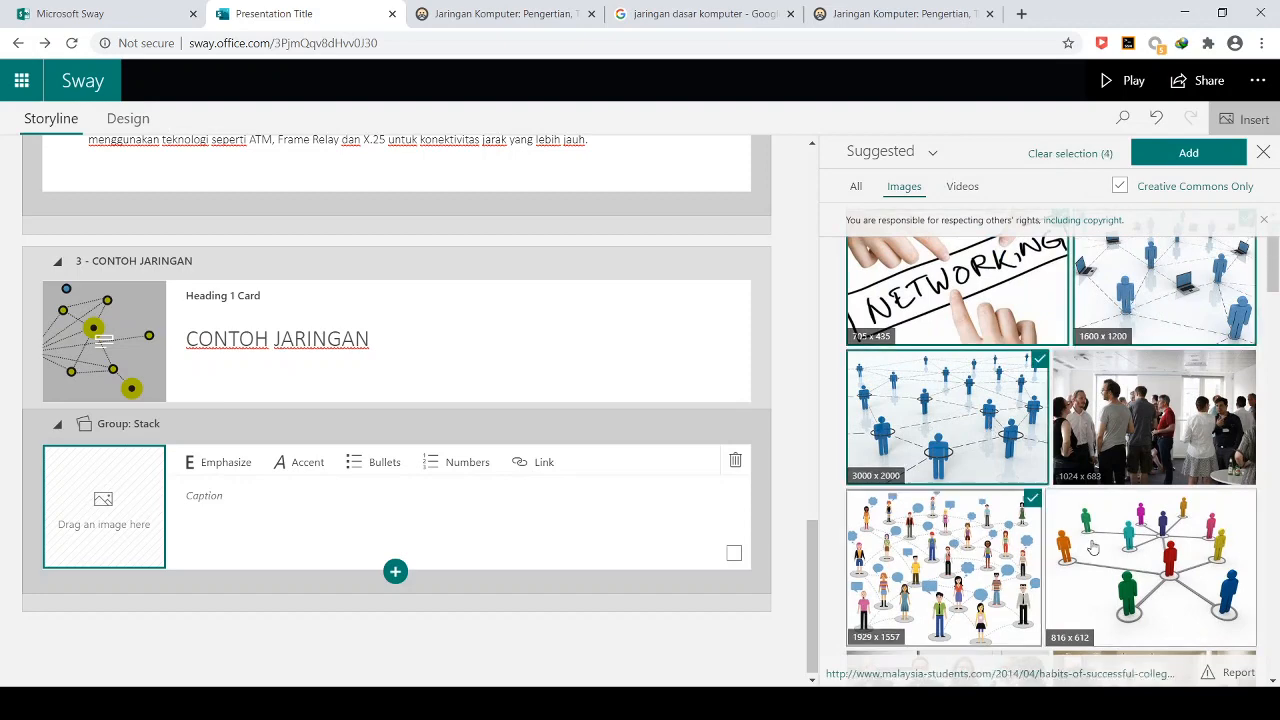
scroll(1100, 545, "down", 3)
left_click(1113, 543)
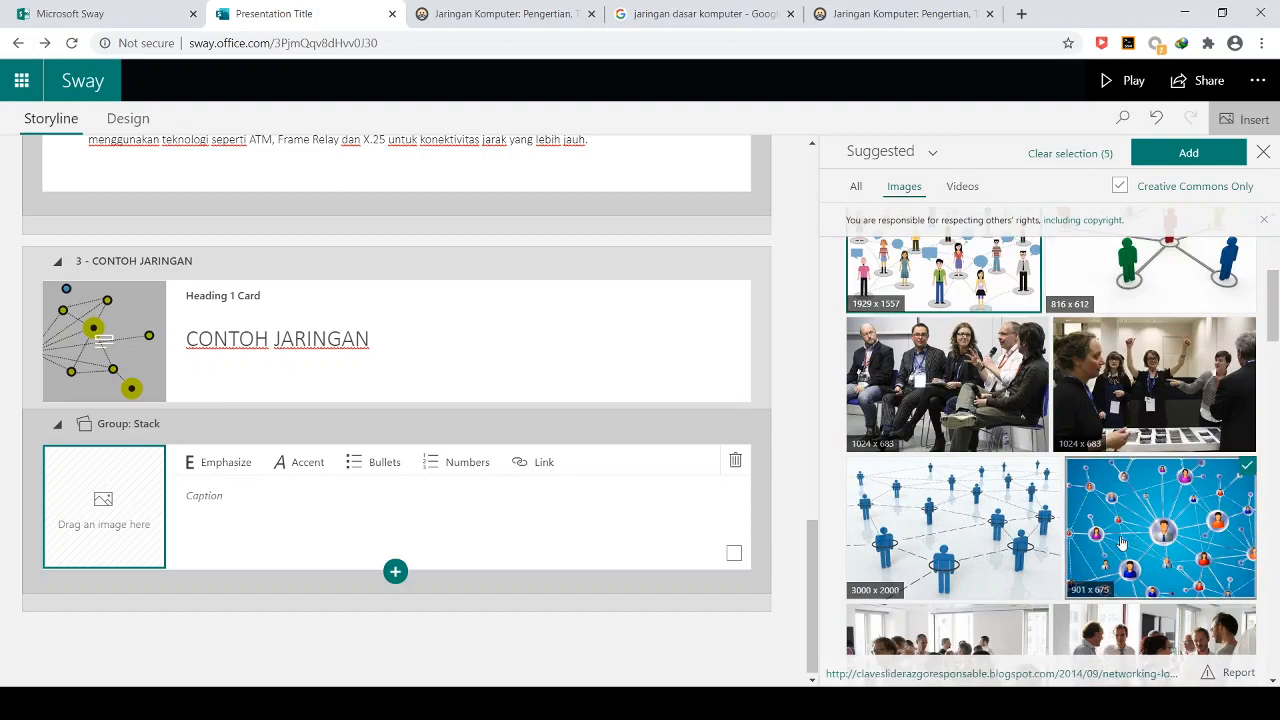
left_click(984, 538)
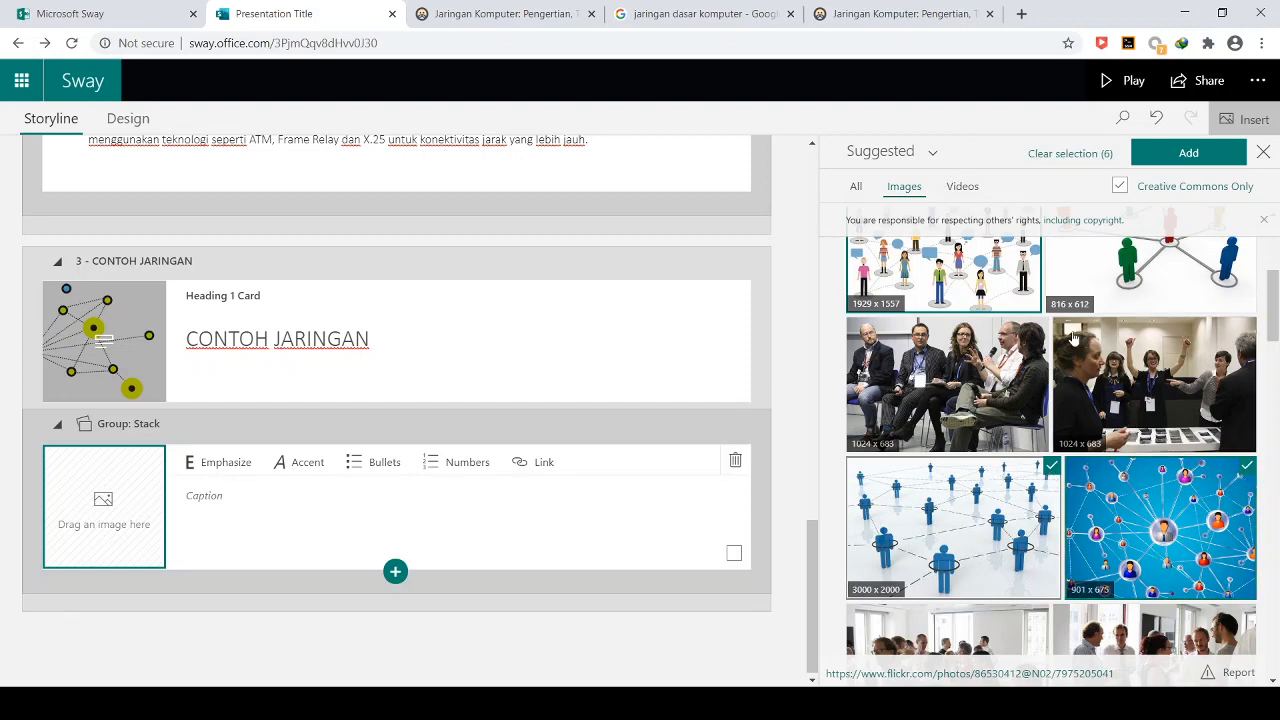
scroll(1022, 357, "up", 2)
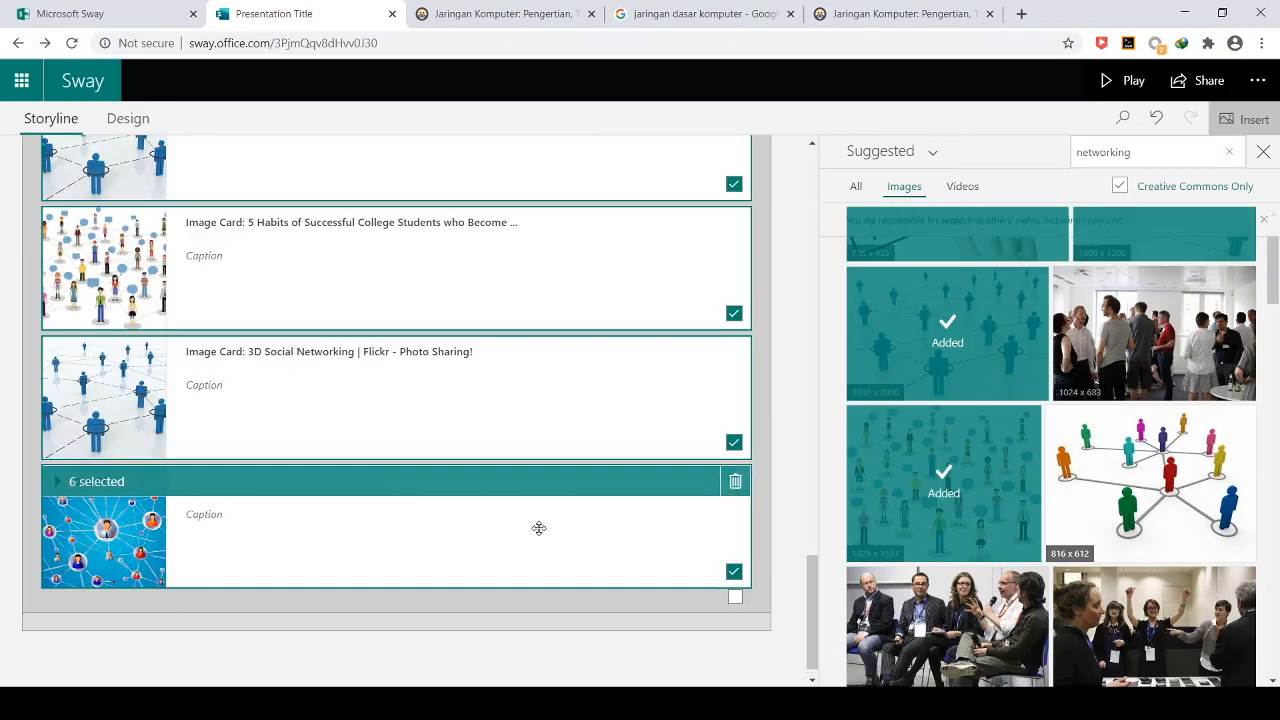
scroll(225, 413, "up", 5)
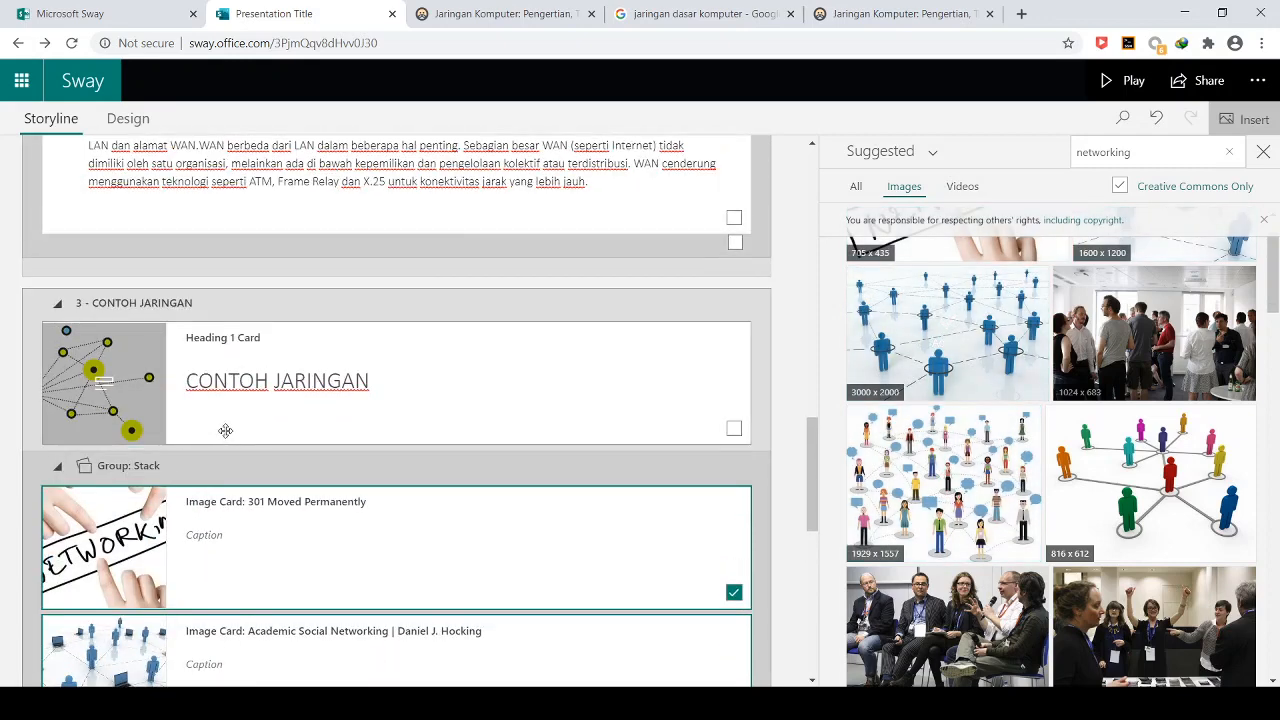
scroll(222, 432, "down", 1)
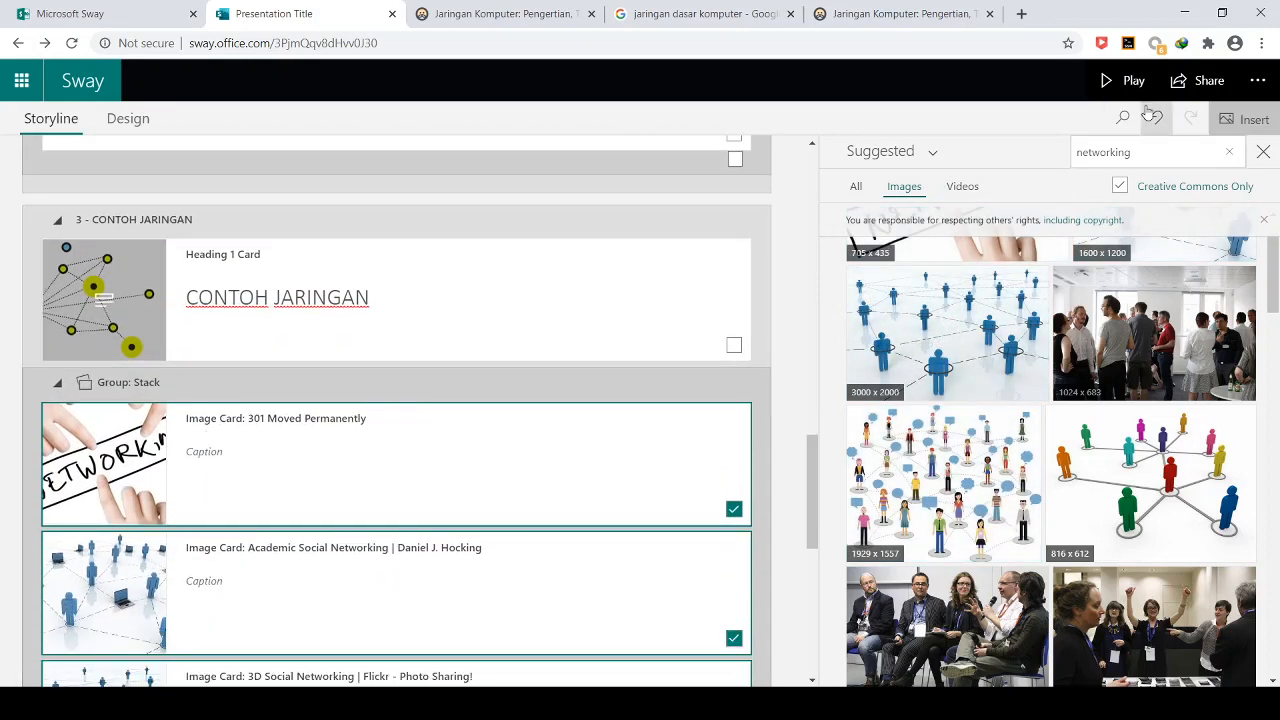
left_click(1263, 152)
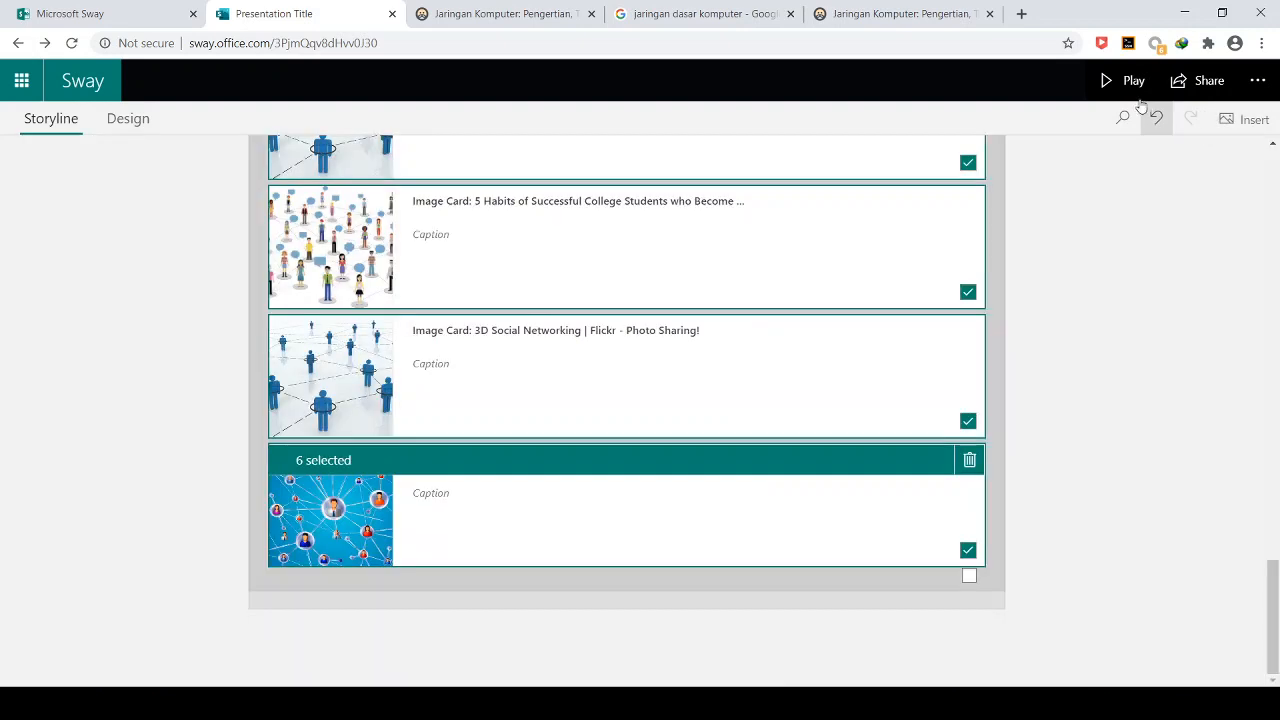
Step: Play the presentation and page from the JARINGAN DASAR title through every section to the stacked pictures
left_click(1127, 80)
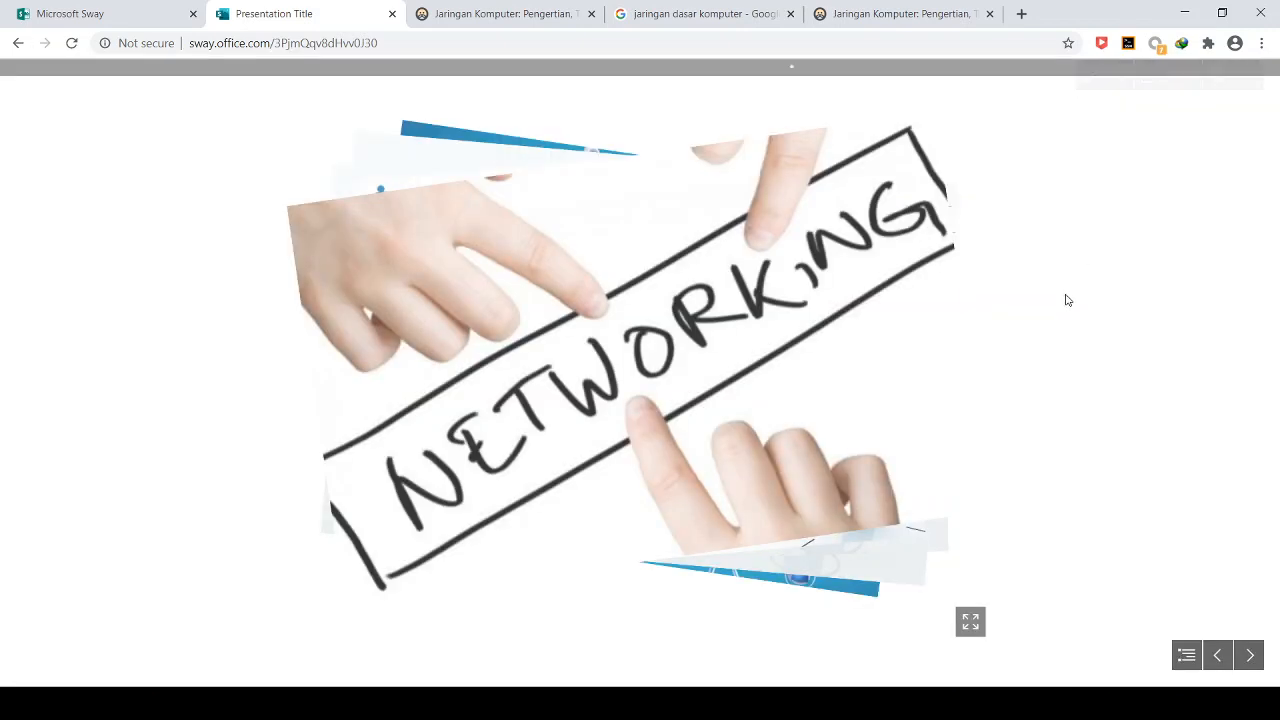
scroll(1067, 300, "up", 1)
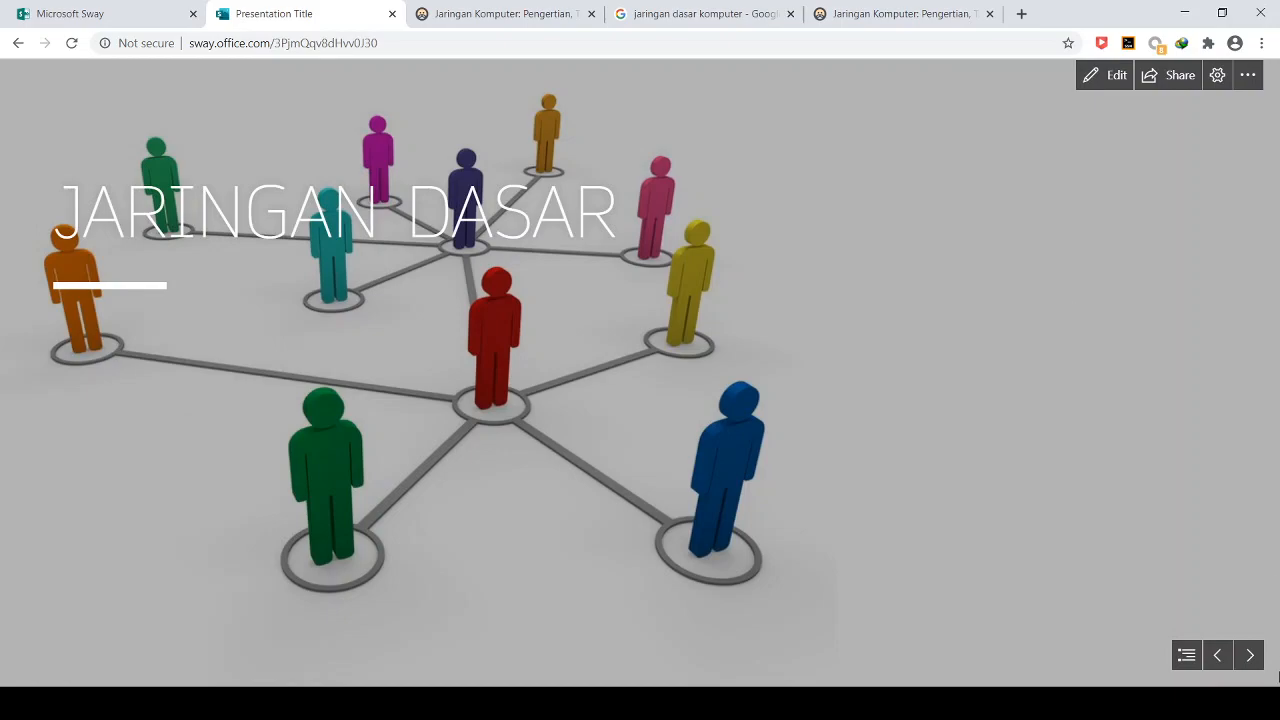
left_click(1256, 662)
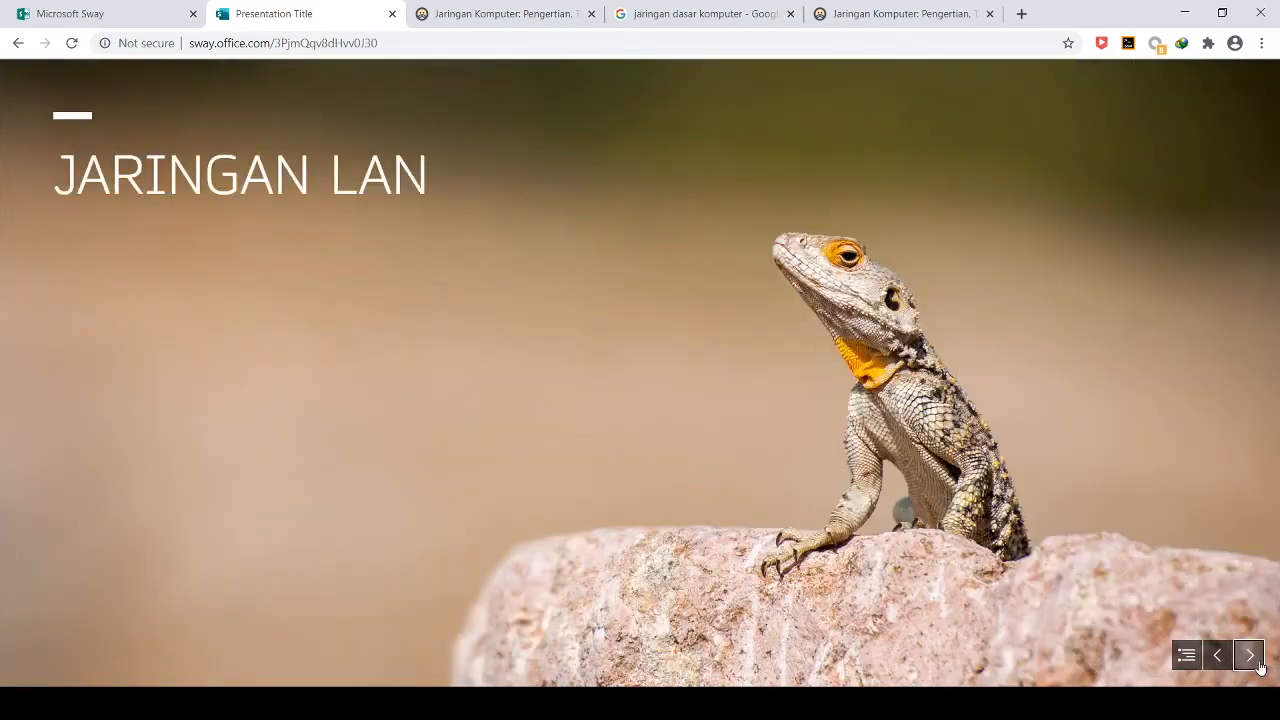
left_click(1259, 666)
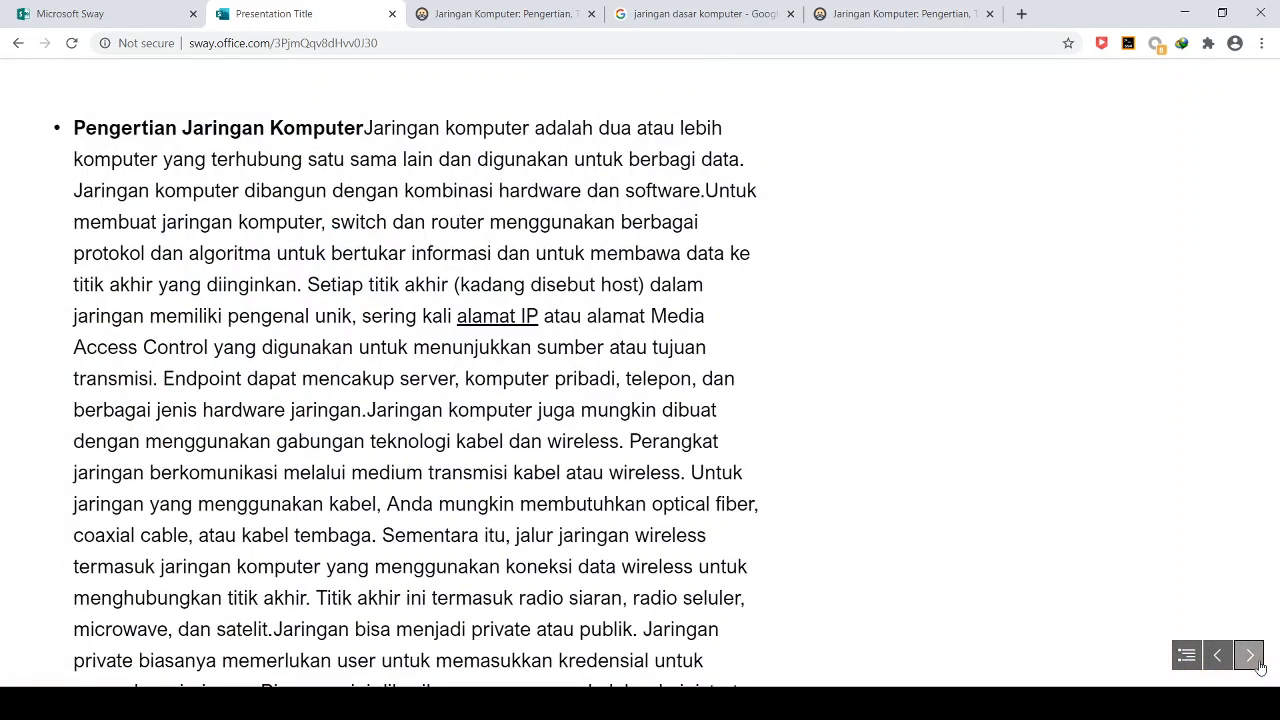
left_click(1259, 666)
left_click(1259, 666)
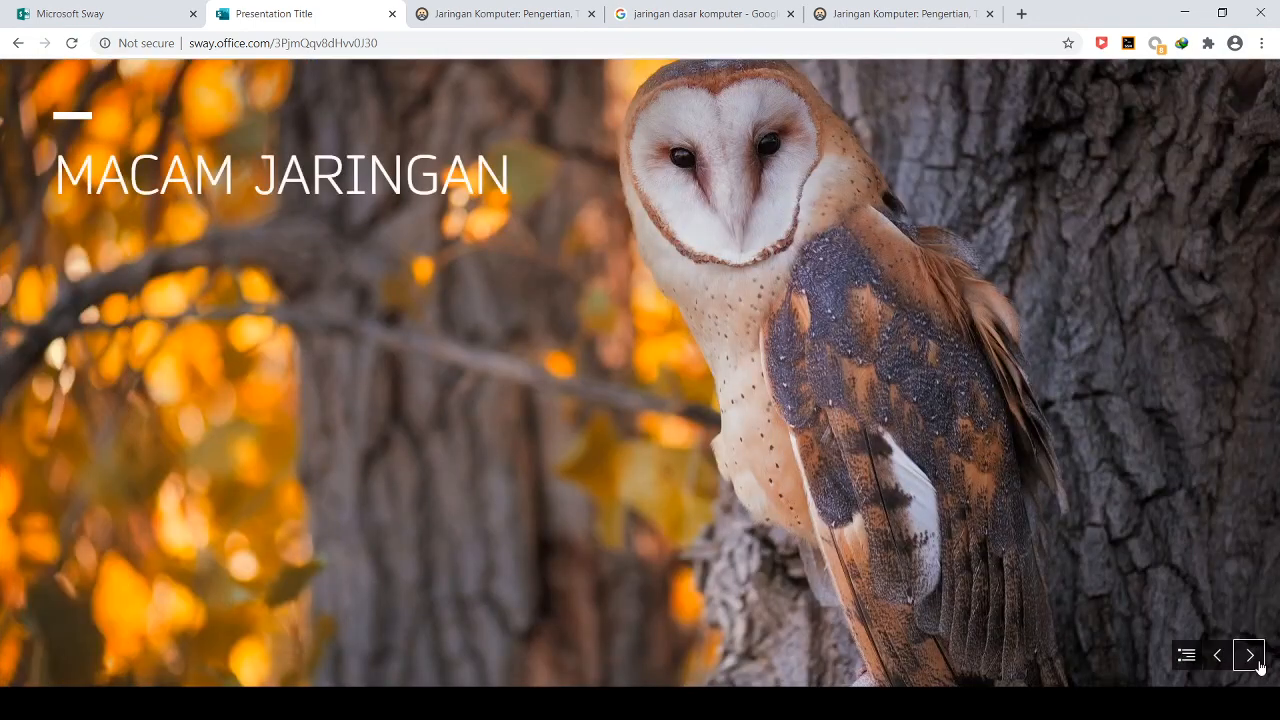
left_click(1259, 666)
left_click(1259, 666)
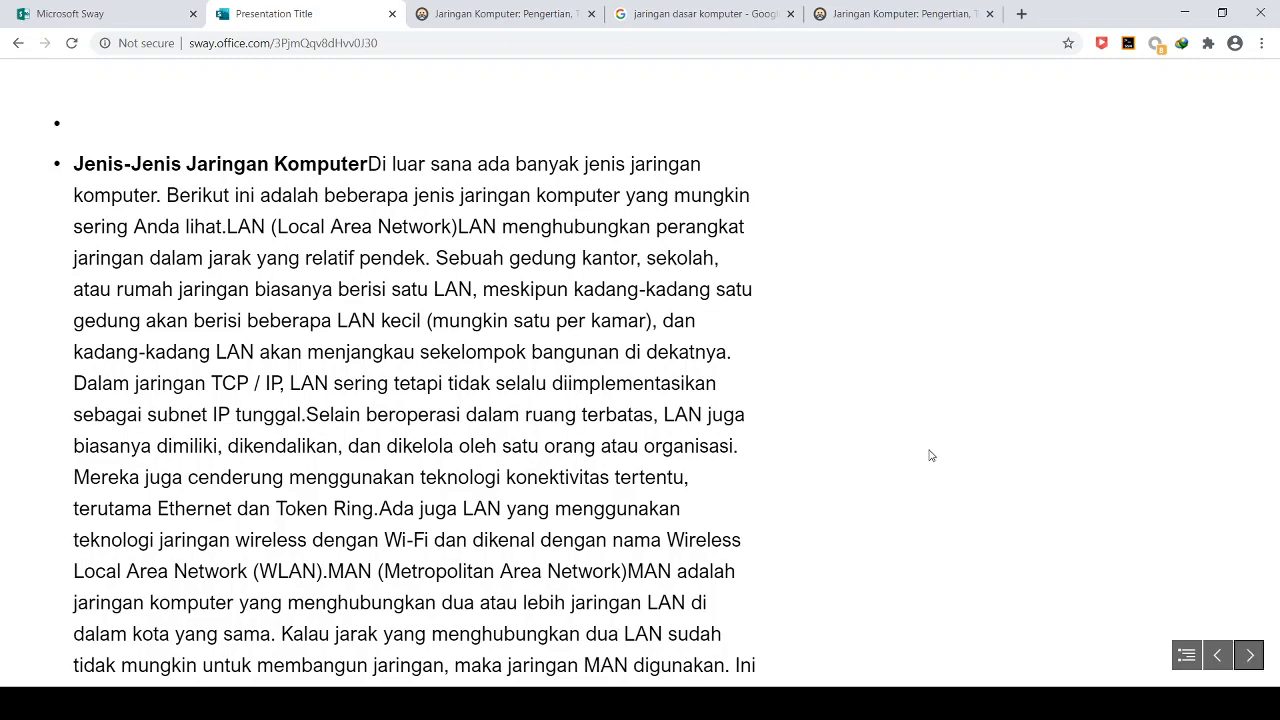
left_click(1250, 655)
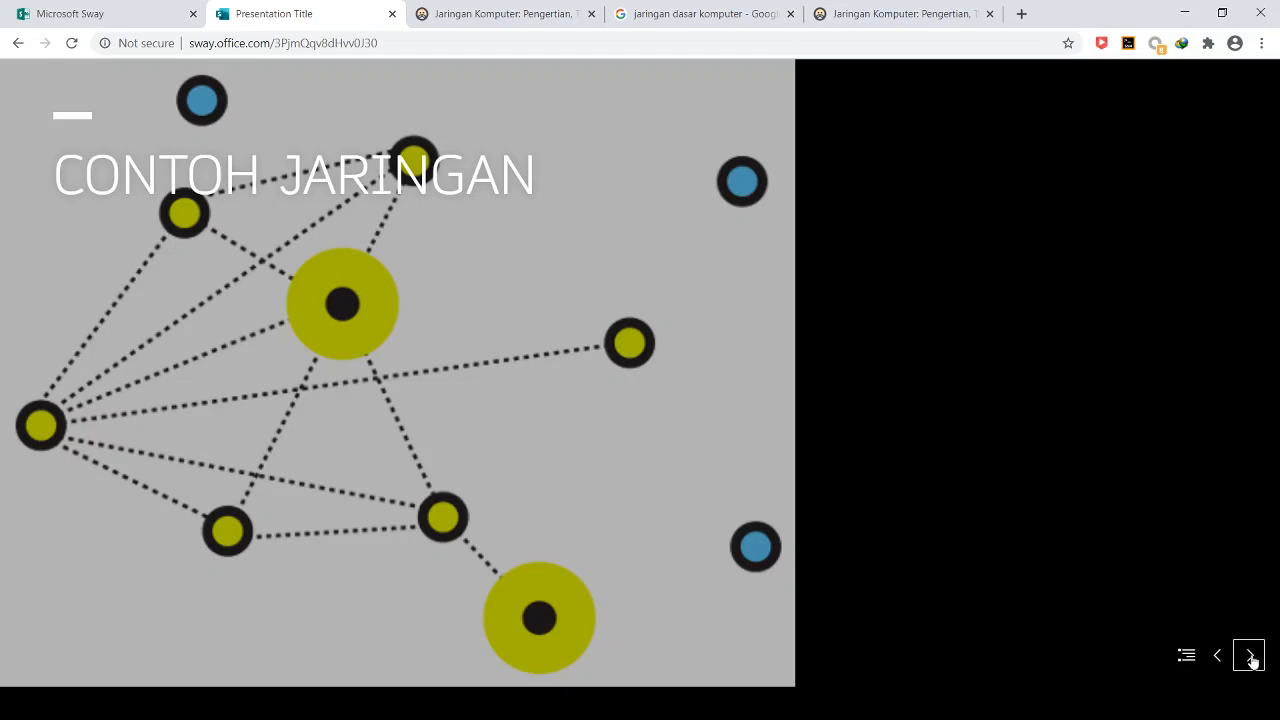
left_click(1250, 656)
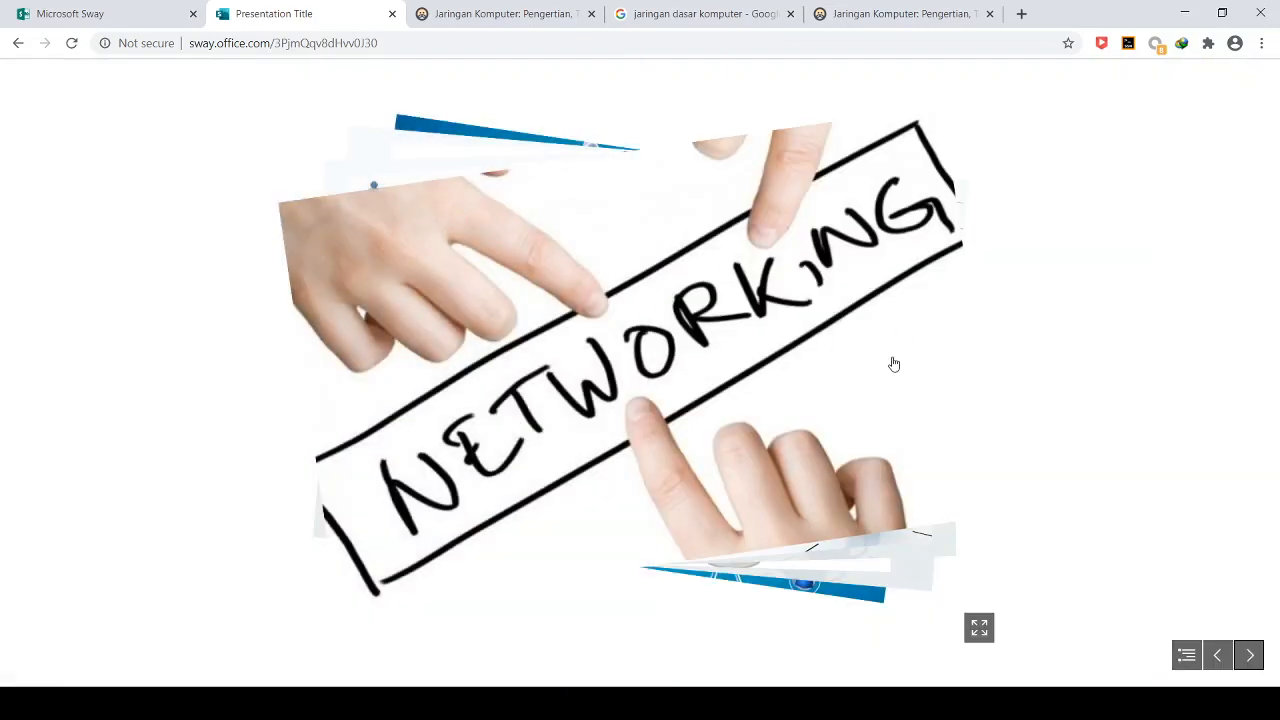
Step: Flip through all the pictures in the stack in the preview and return to editing the presentation
left_click(735, 387)
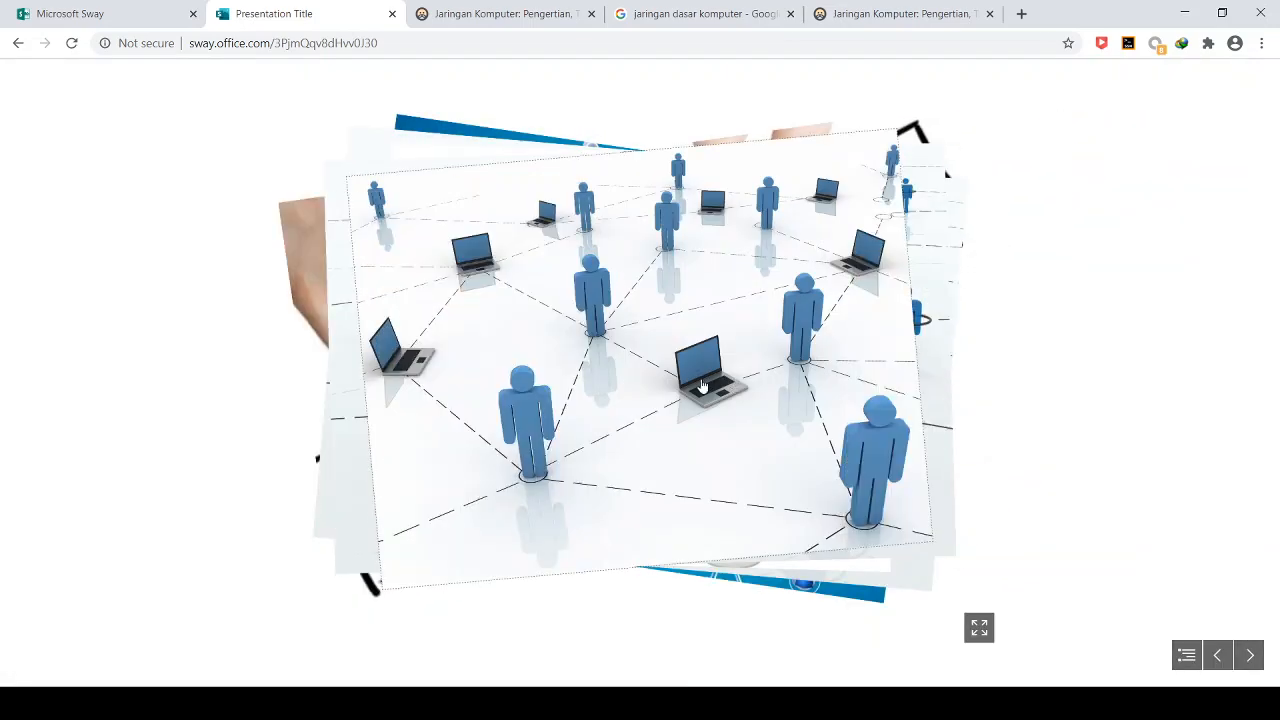
left_click(703, 386)
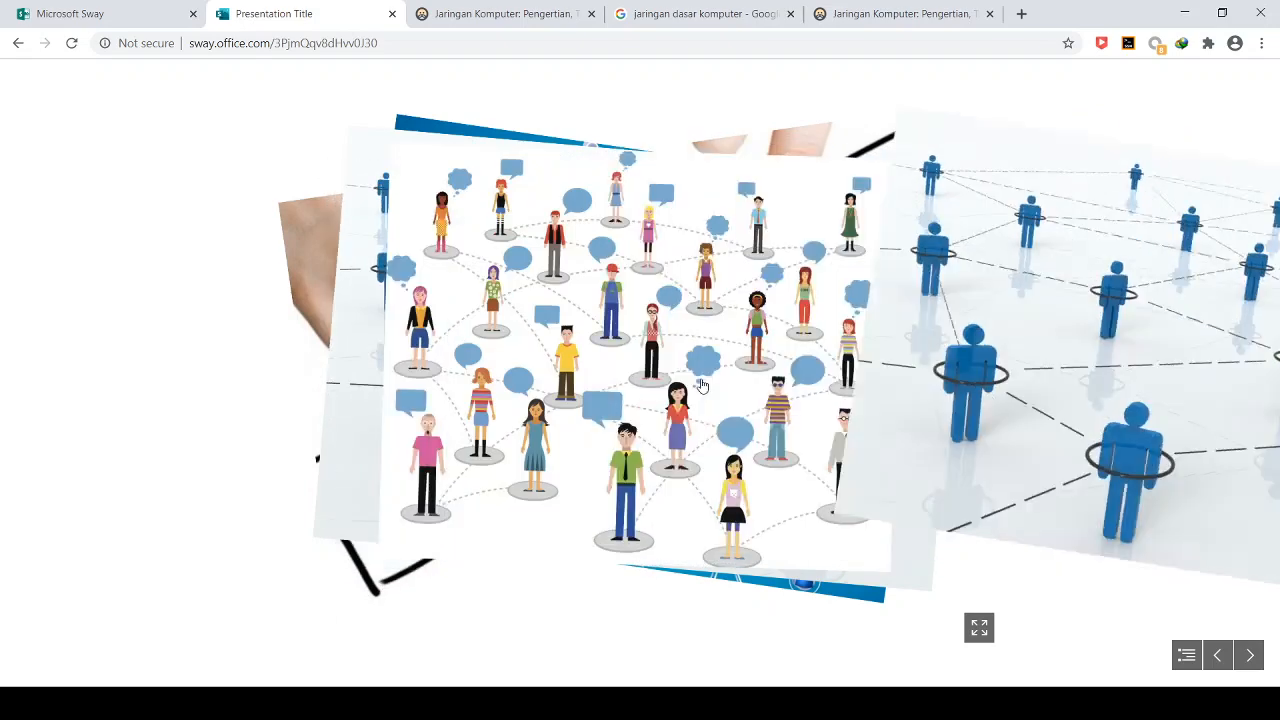
left_click(703, 386)
left_click(703, 386)
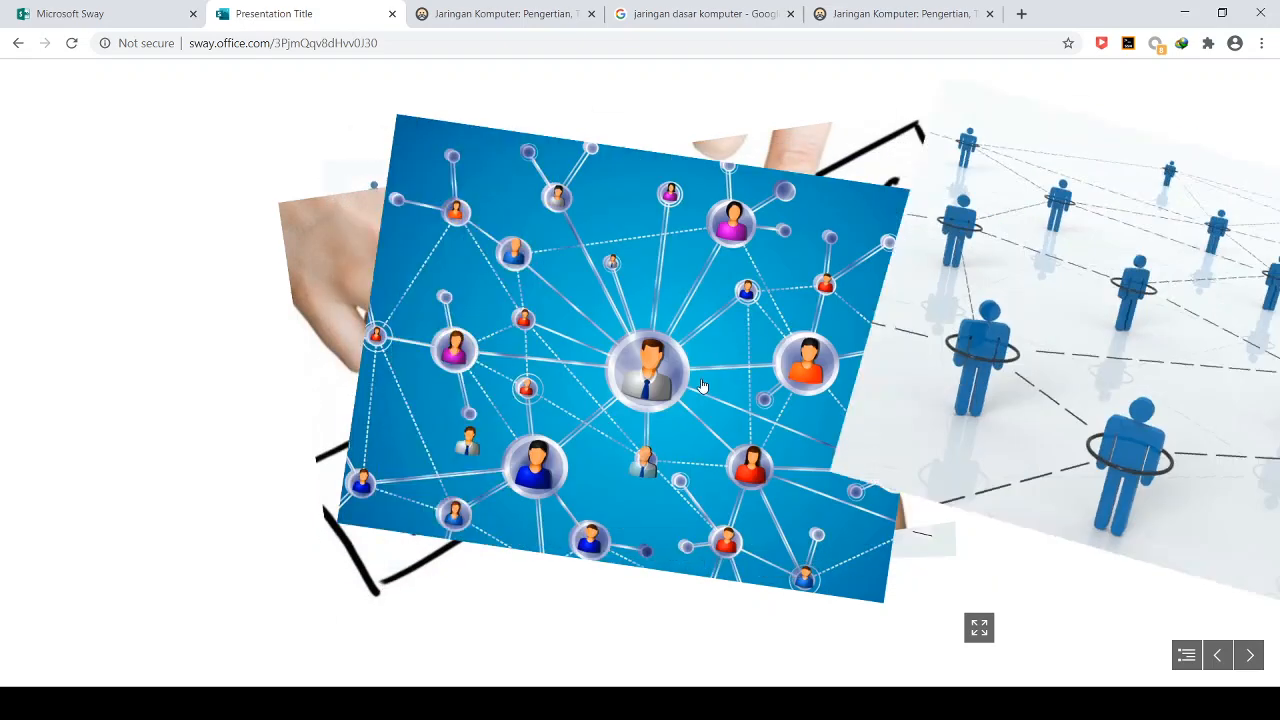
left_click(703, 386)
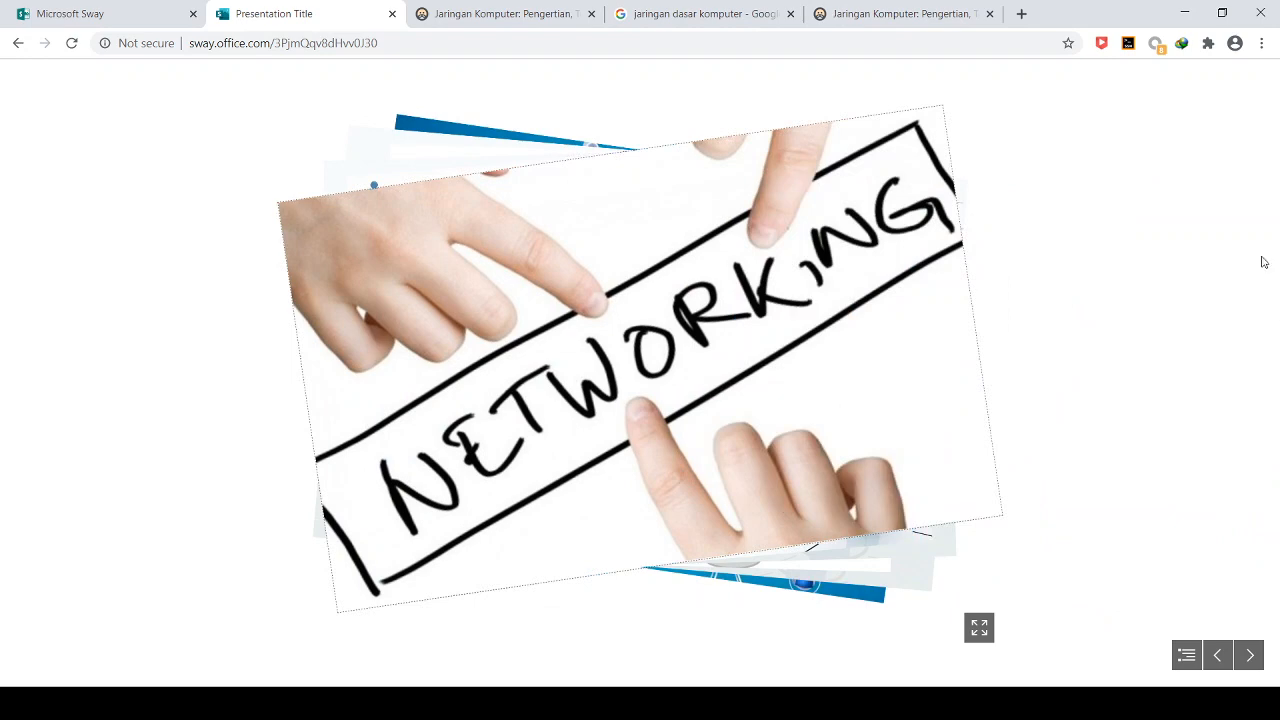
mouse_move(1171, 86)
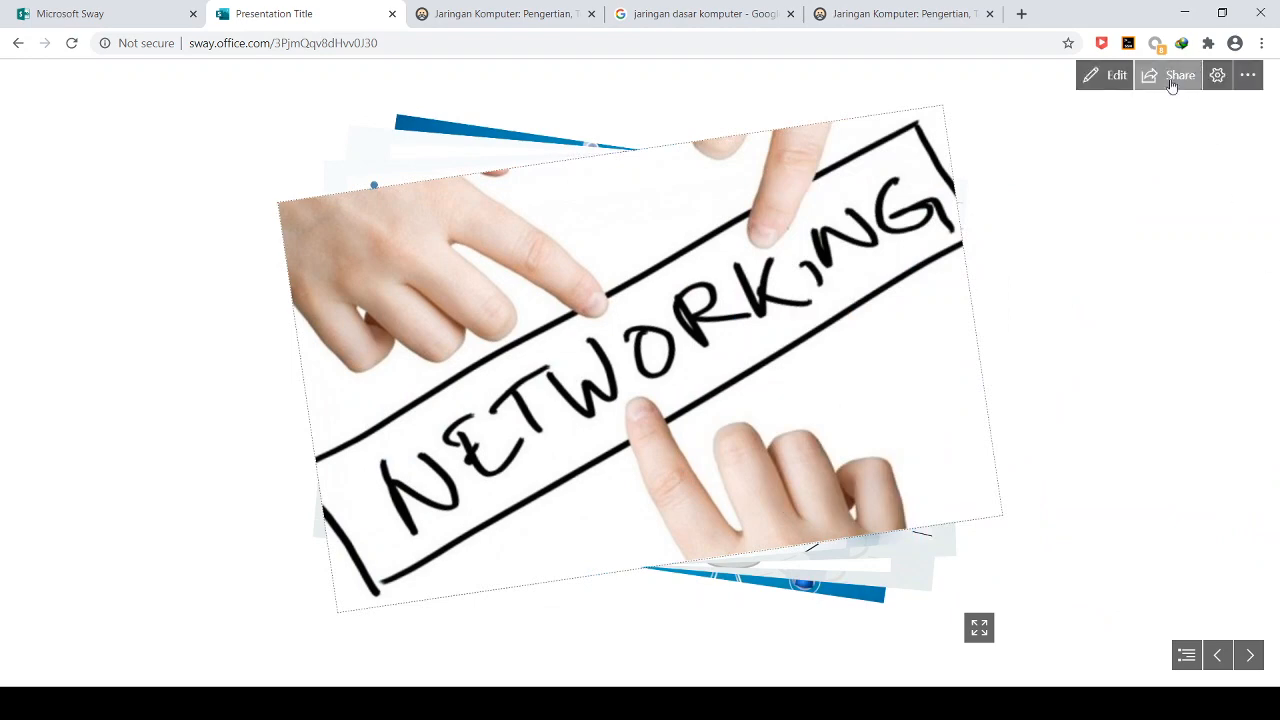
left_click(1108, 83)
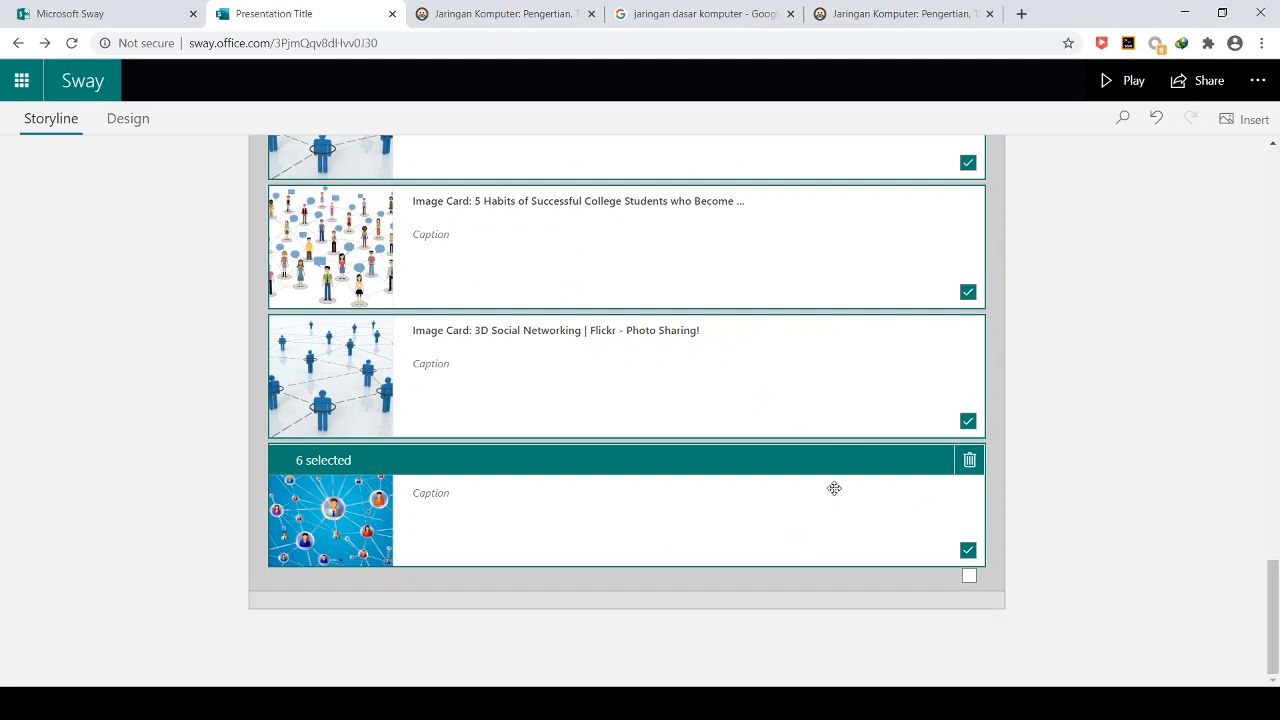
Step: Add a Heading 1 card after the CONTOH JARINGAN section and title it PERHATIKAN VIDEO BERIKUT DENGANS SEKSAMA
scroll(829, 483, "up", 5)
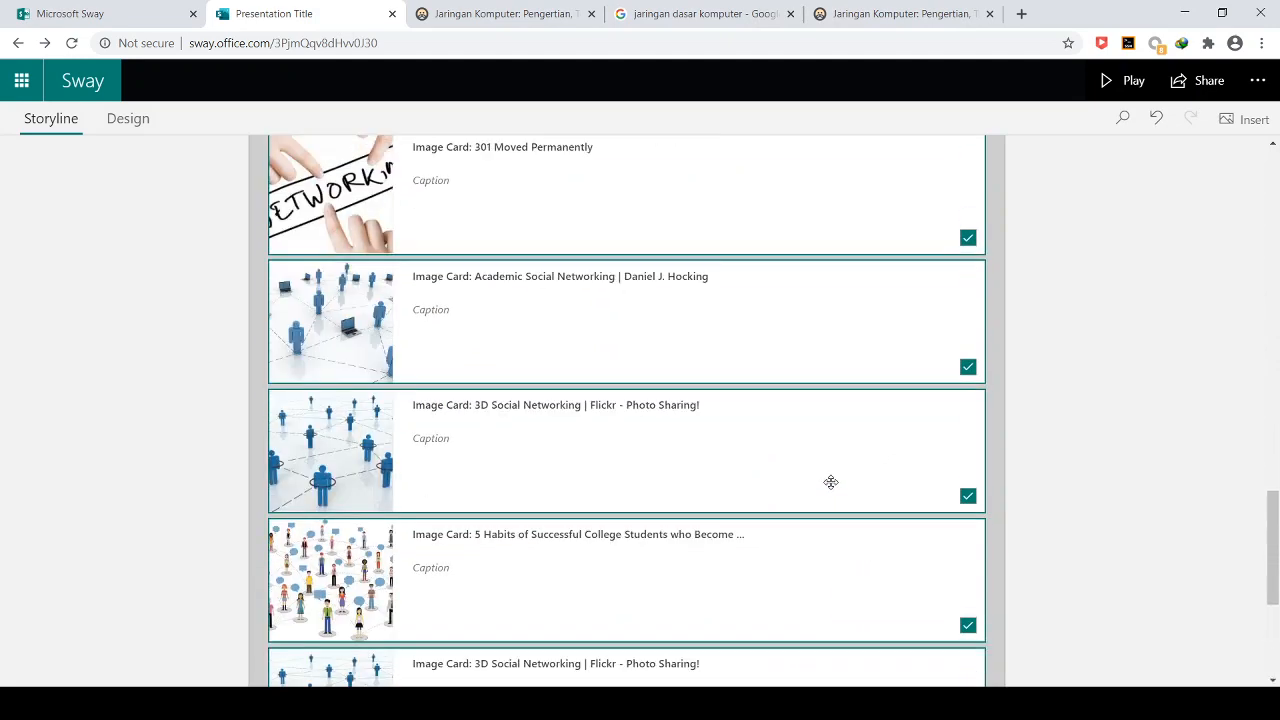
scroll(834, 477, "down", 4)
scroll(834, 477, "down", 2)
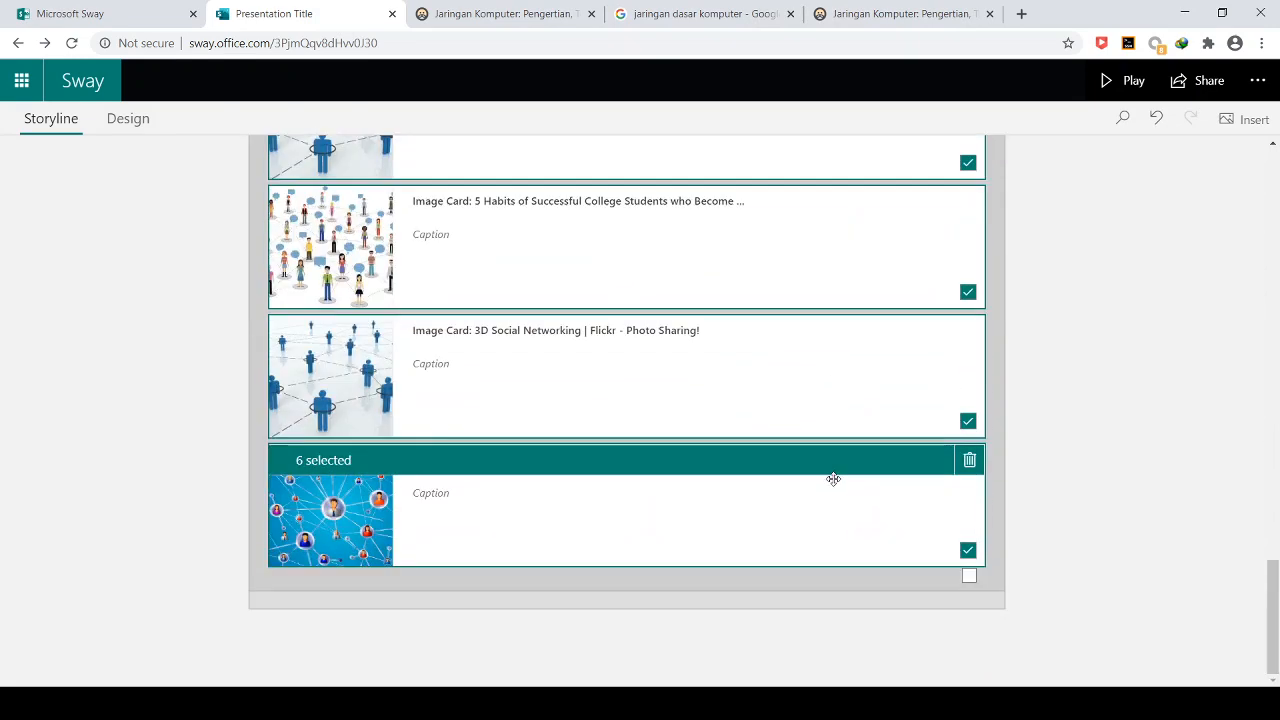
left_click(710, 612)
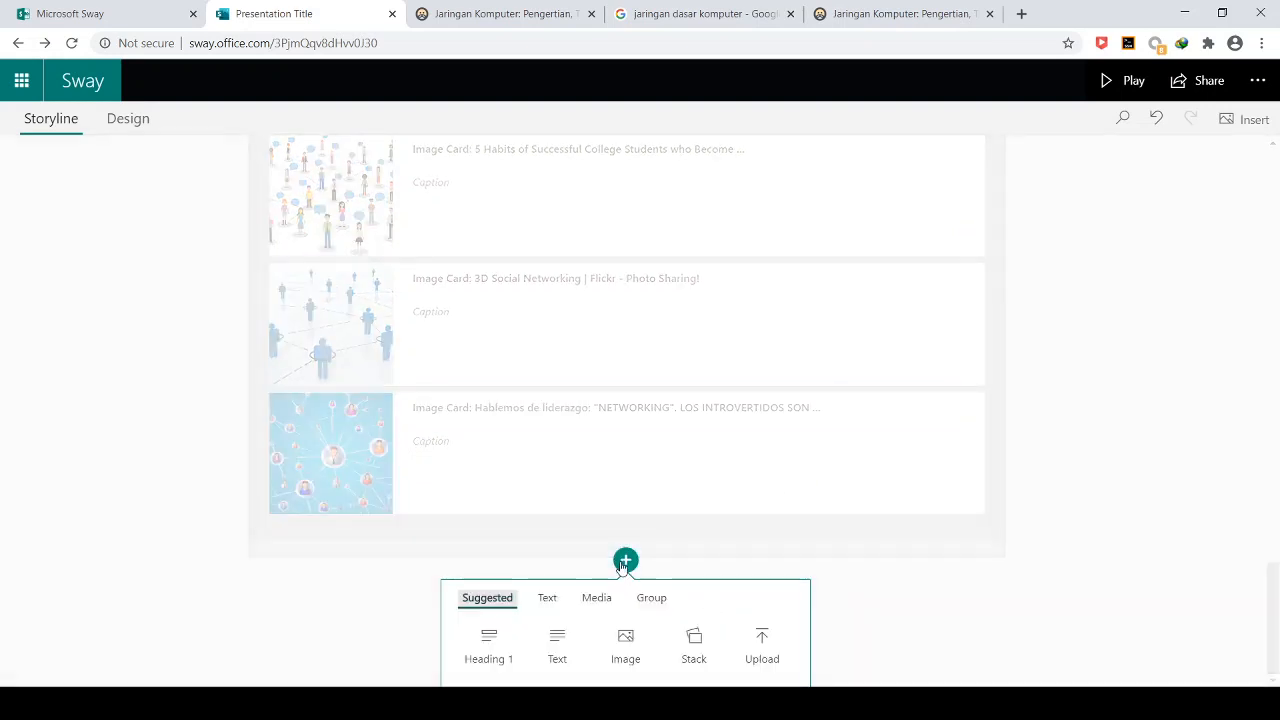
left_click(490, 648)
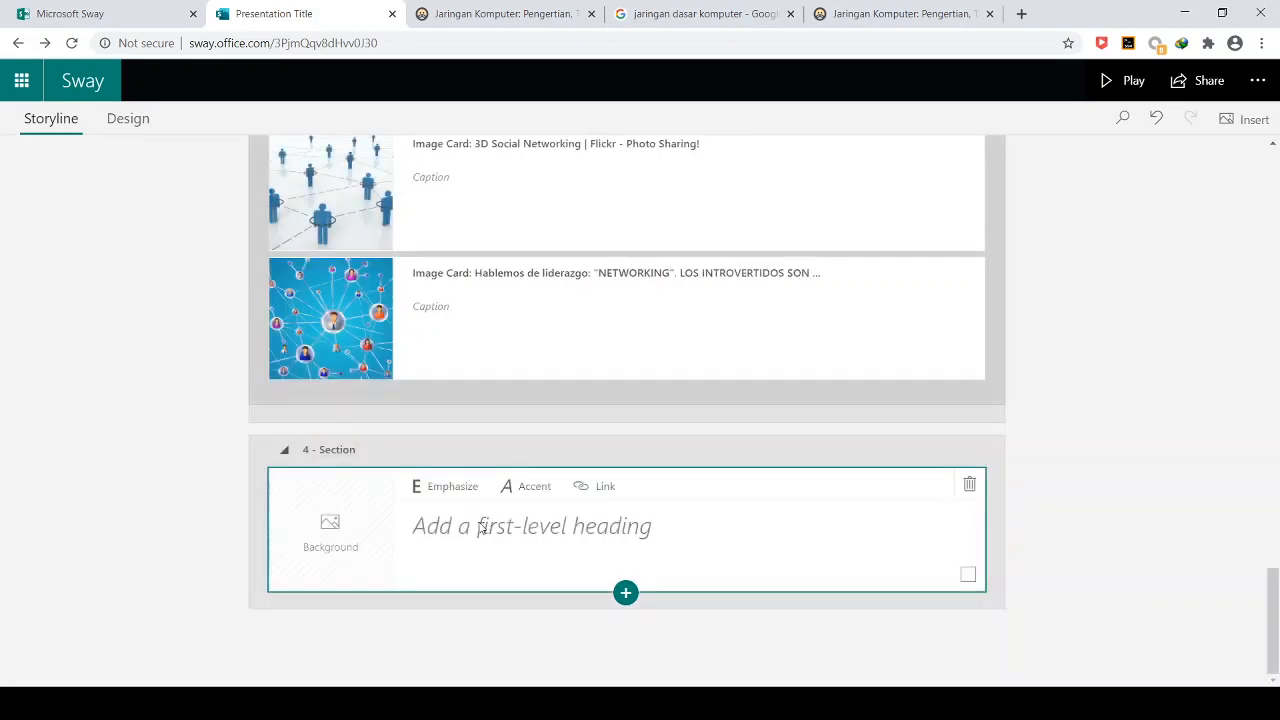
left_click(463, 526)
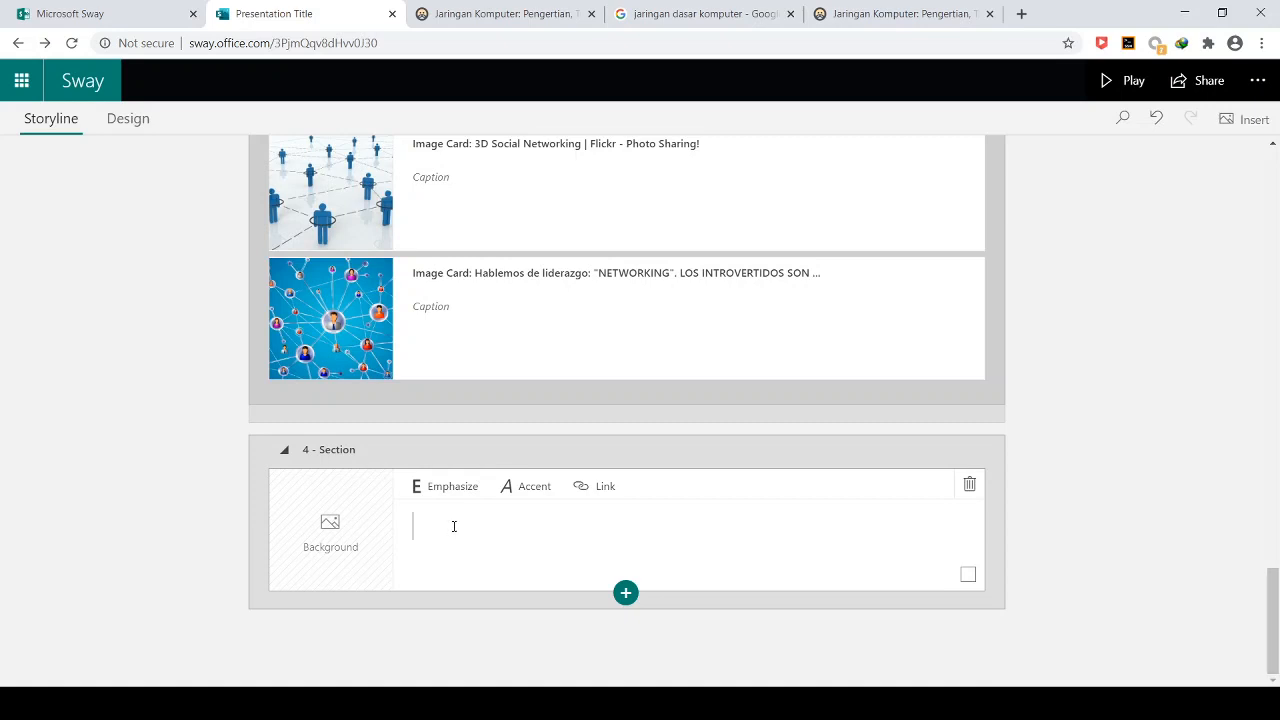
type("PERHATIKAN VIDEO BERI")
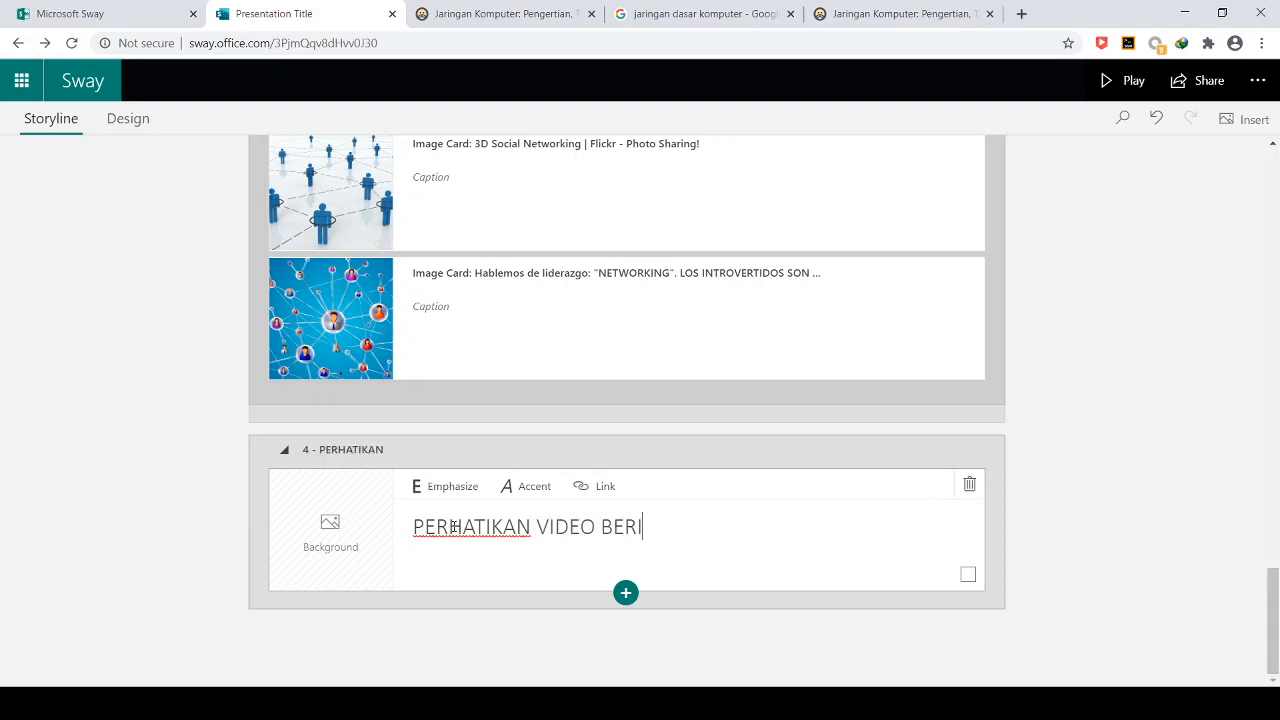
type("KUT DENGANS EKSAMA")
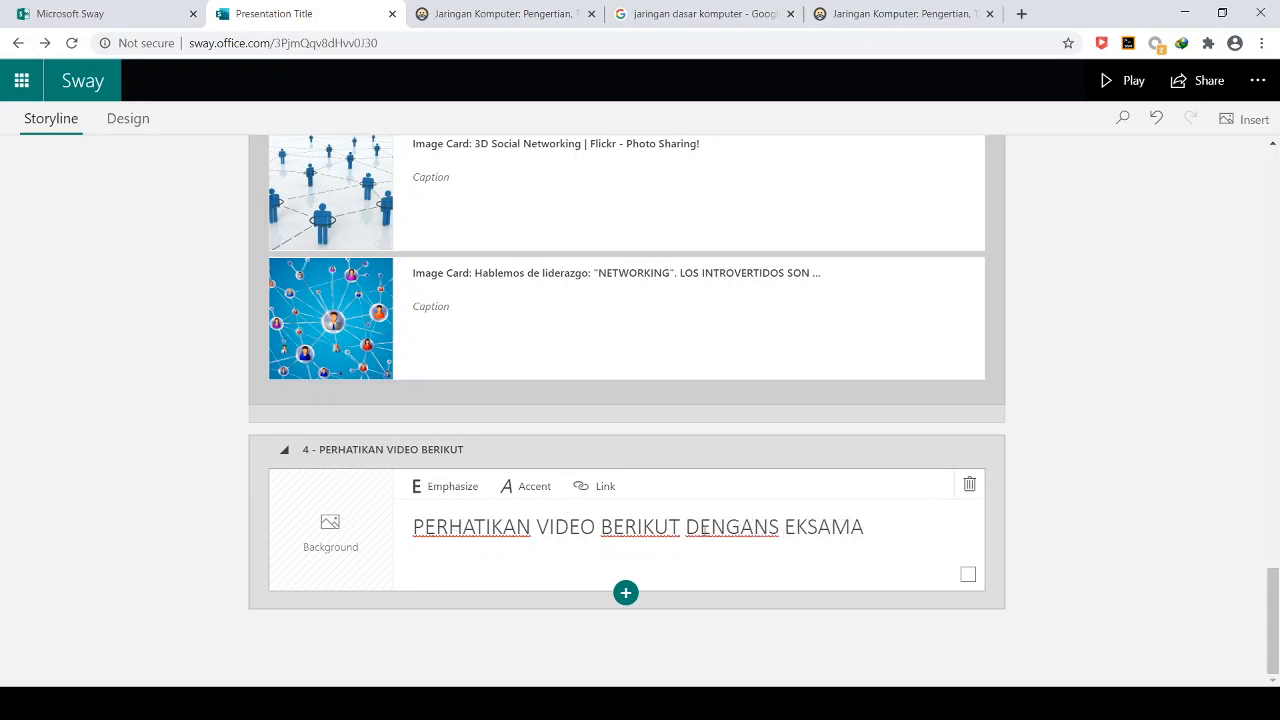
left_click(788, 534)
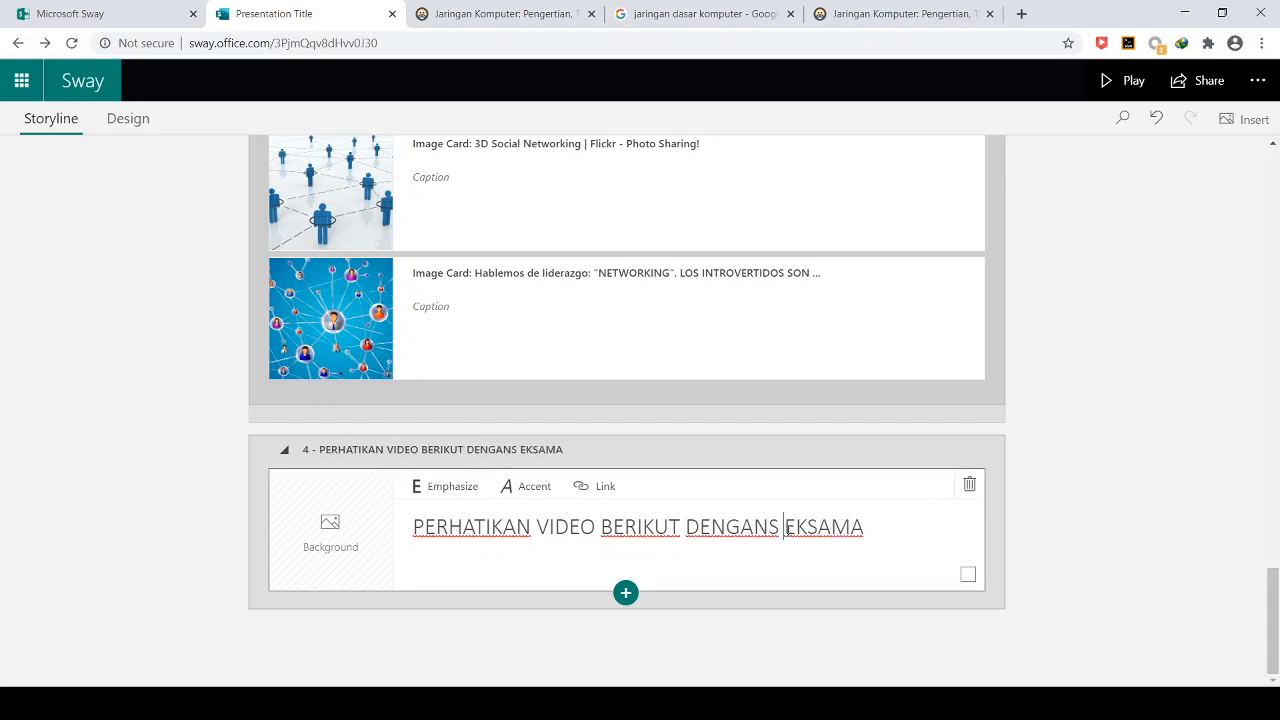
type("S")
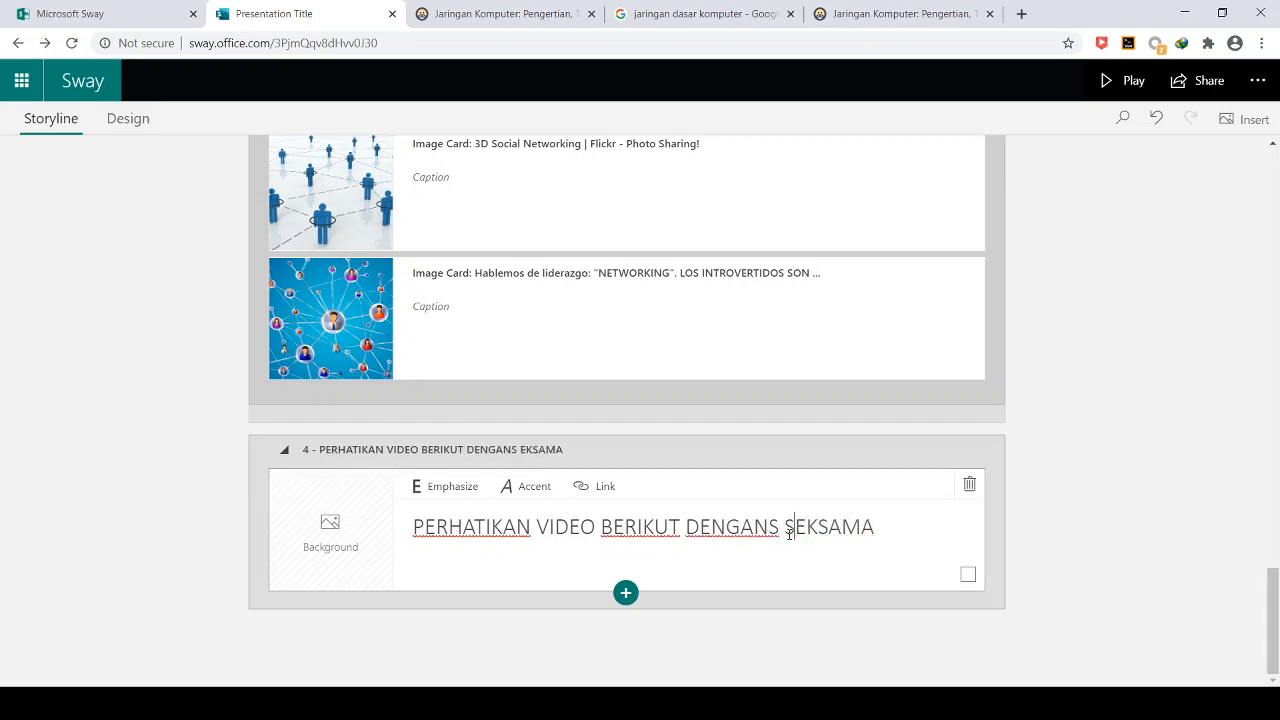
Step: Set the 1200 x 800 diagram of a red node with arrows to green nodes as the new heading's background
left_click(336, 540)
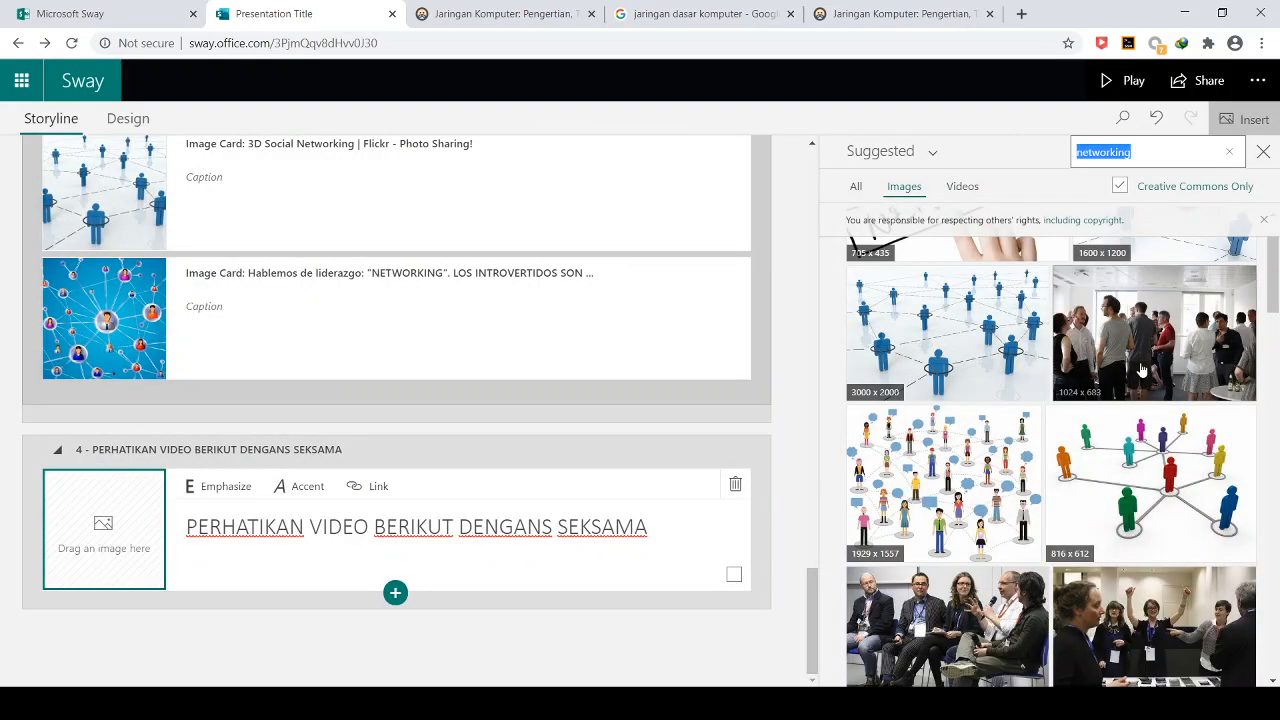
scroll(1168, 482, "down", 5)
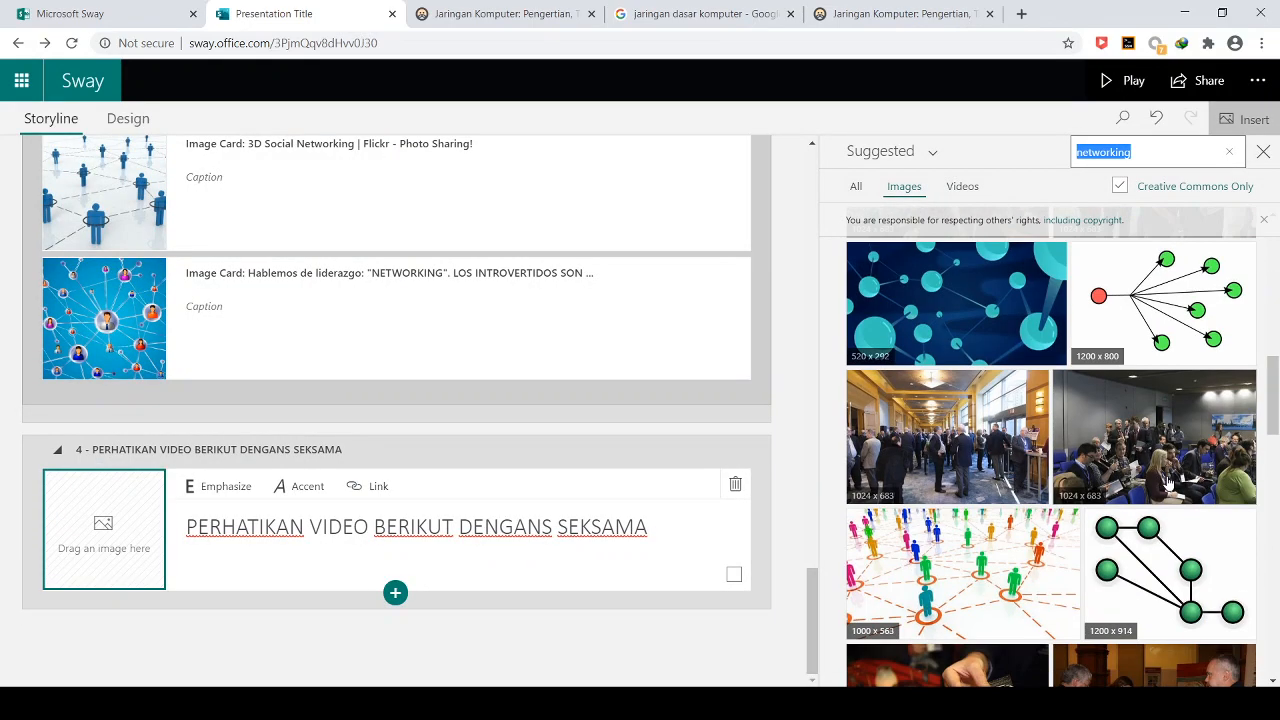
left_click(1172, 341)
left_click(1200, 157)
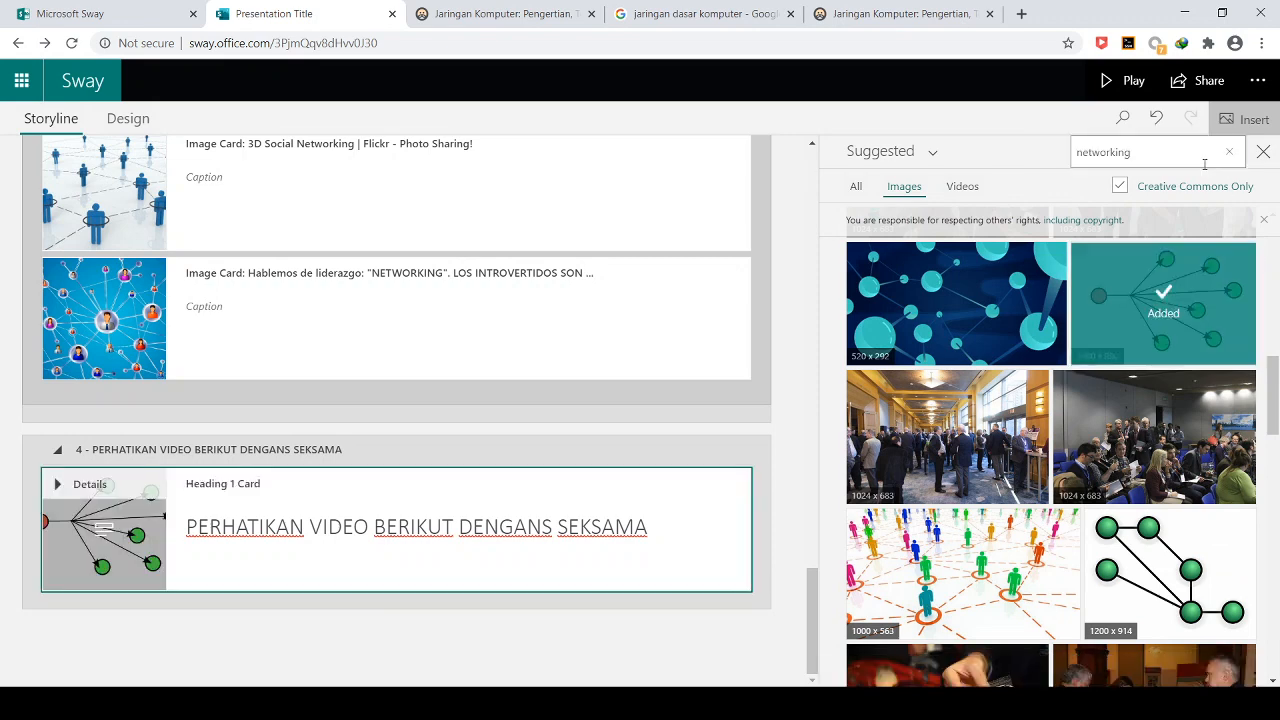
Step: Insert an empty video card beneath the PERHATIKAN VIDEO BERIKUT heading
left_click(419, 580)
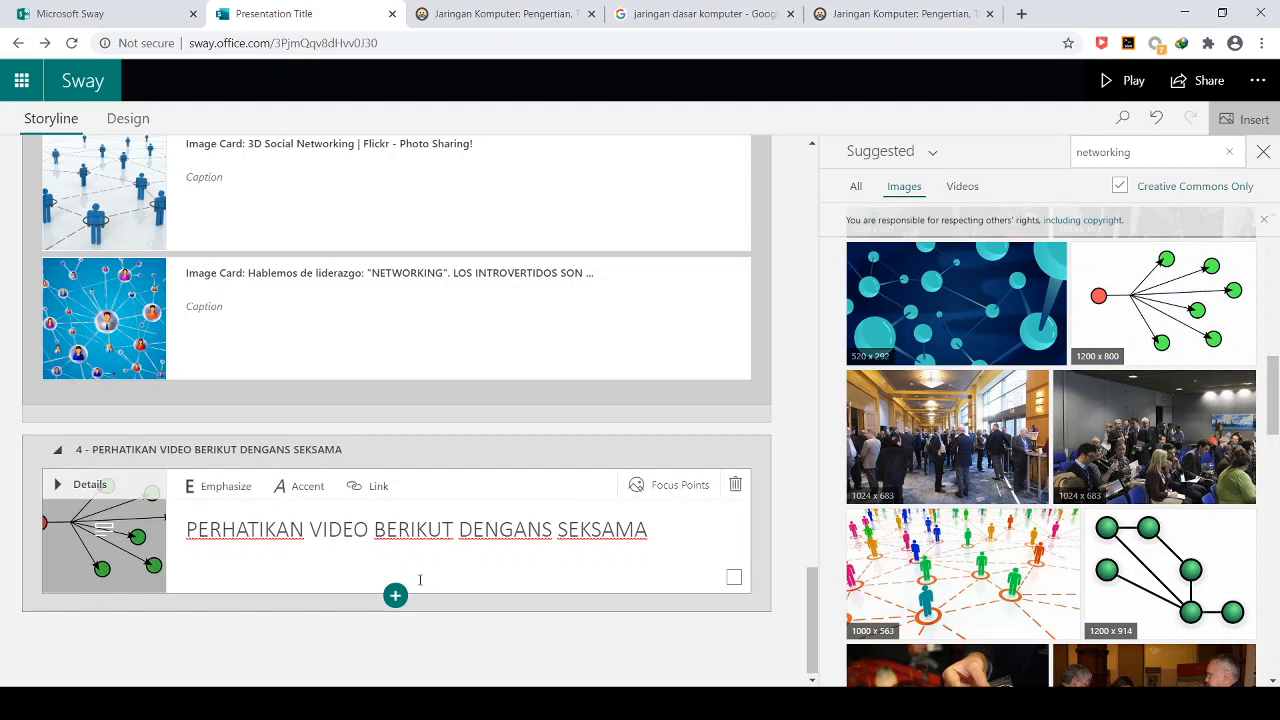
left_click(520, 566)
left_click(395, 595)
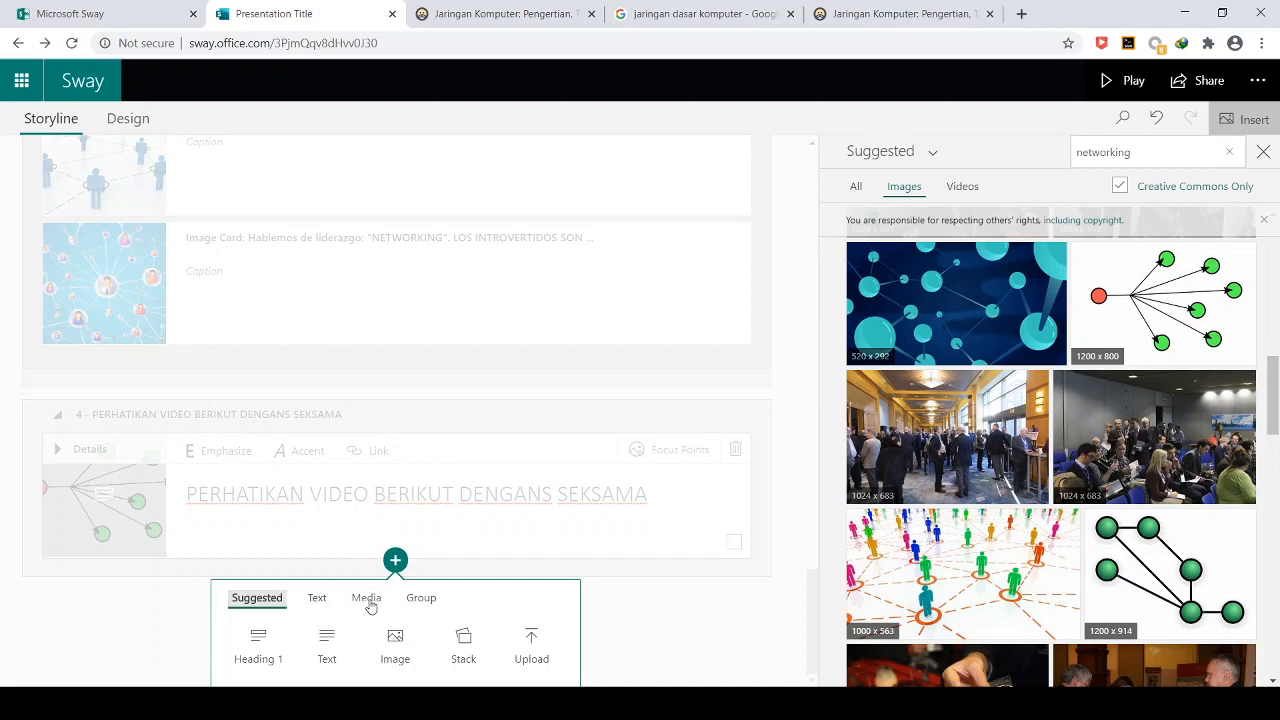
left_click(368, 600)
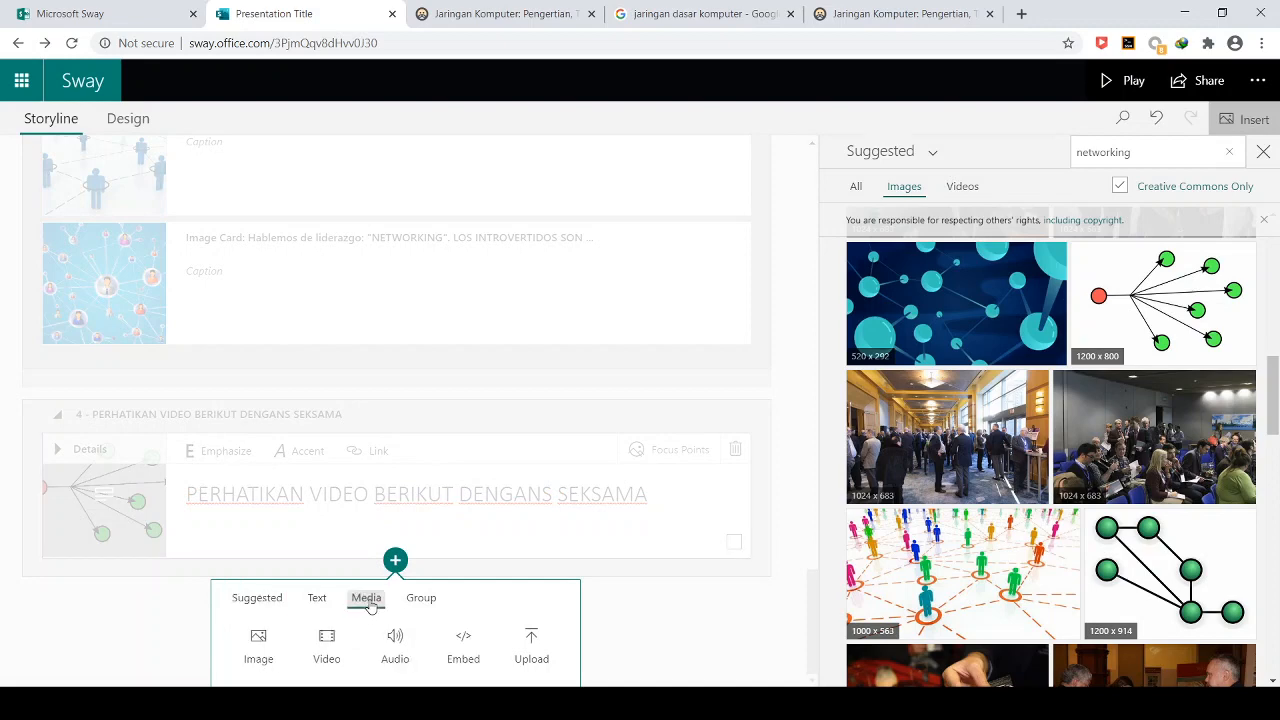
left_click(327, 648)
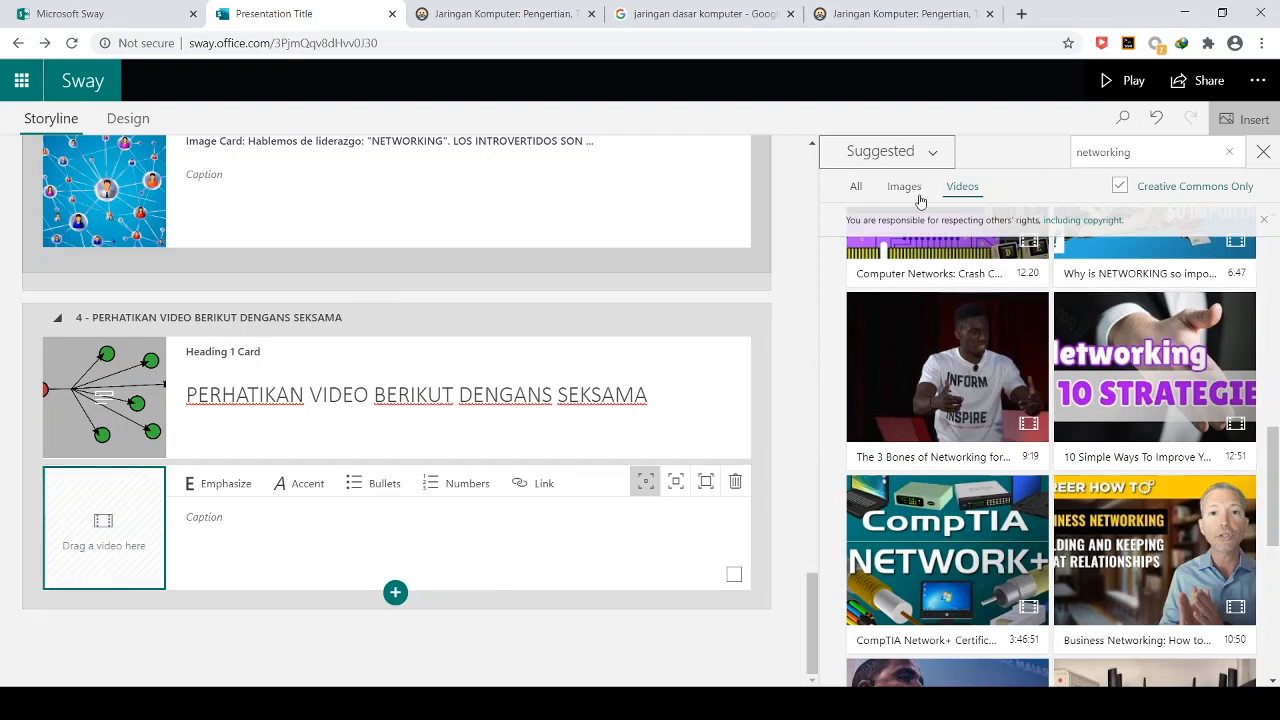
Step: Fill the video card with the 3:46:51 CompTIA Network+ video from the suggested networking videos
left_click(978, 191)
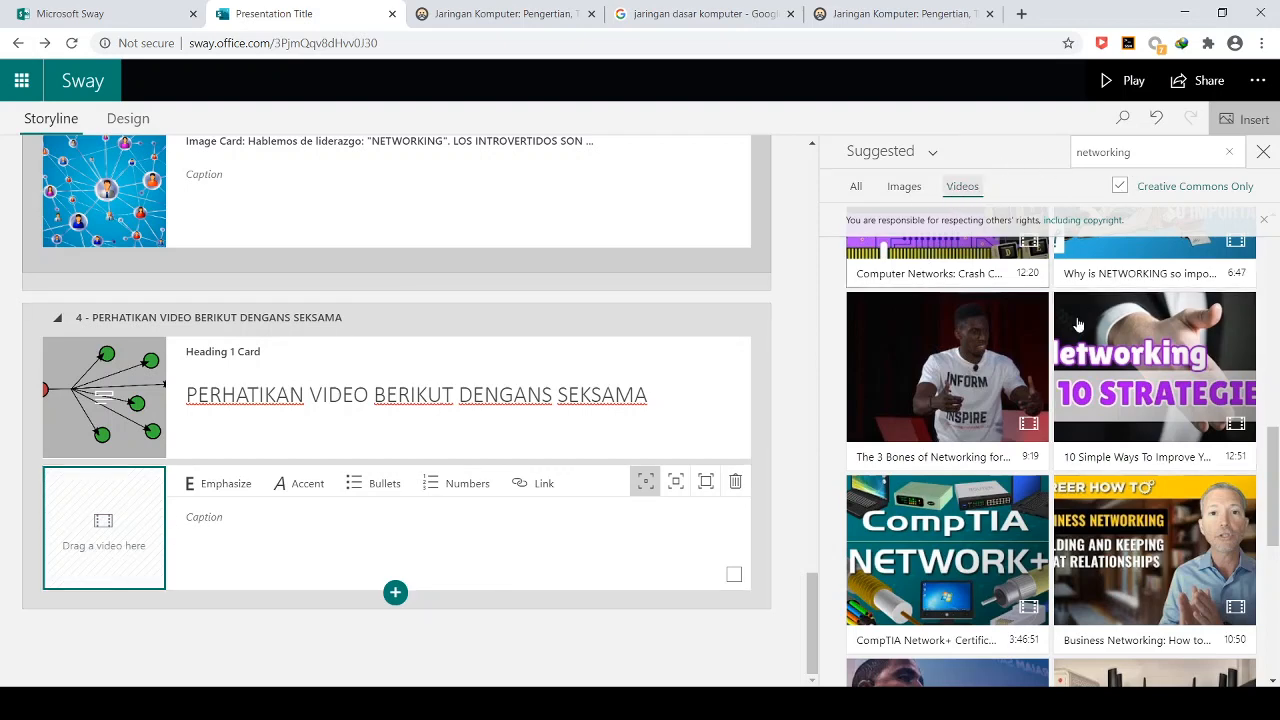
left_click(1123, 154)
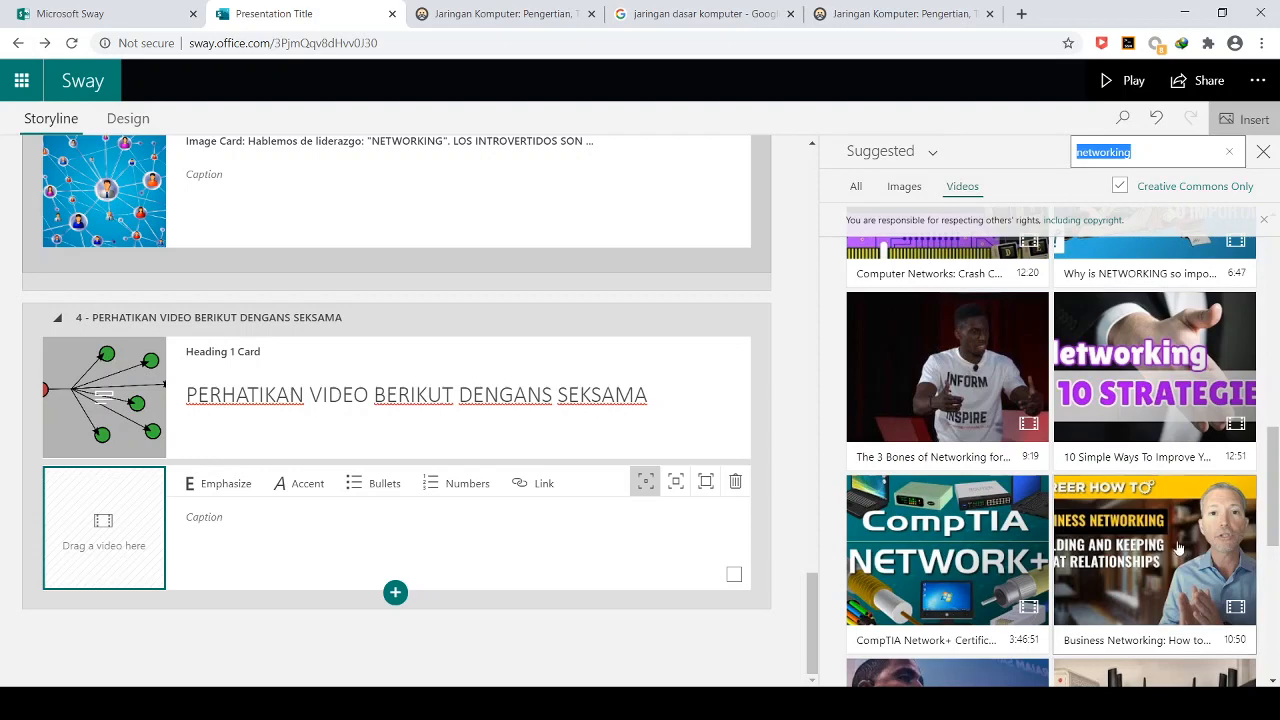
scroll(1165, 540, "down", 3)
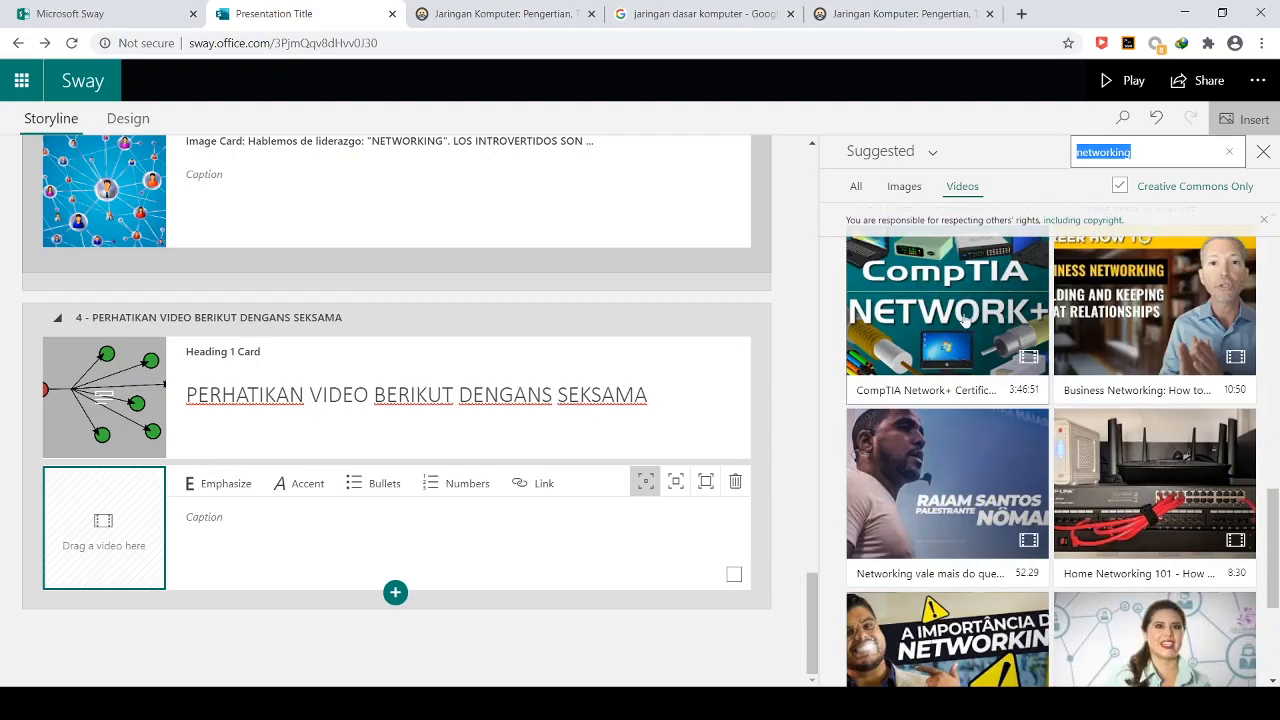
left_click(941, 320)
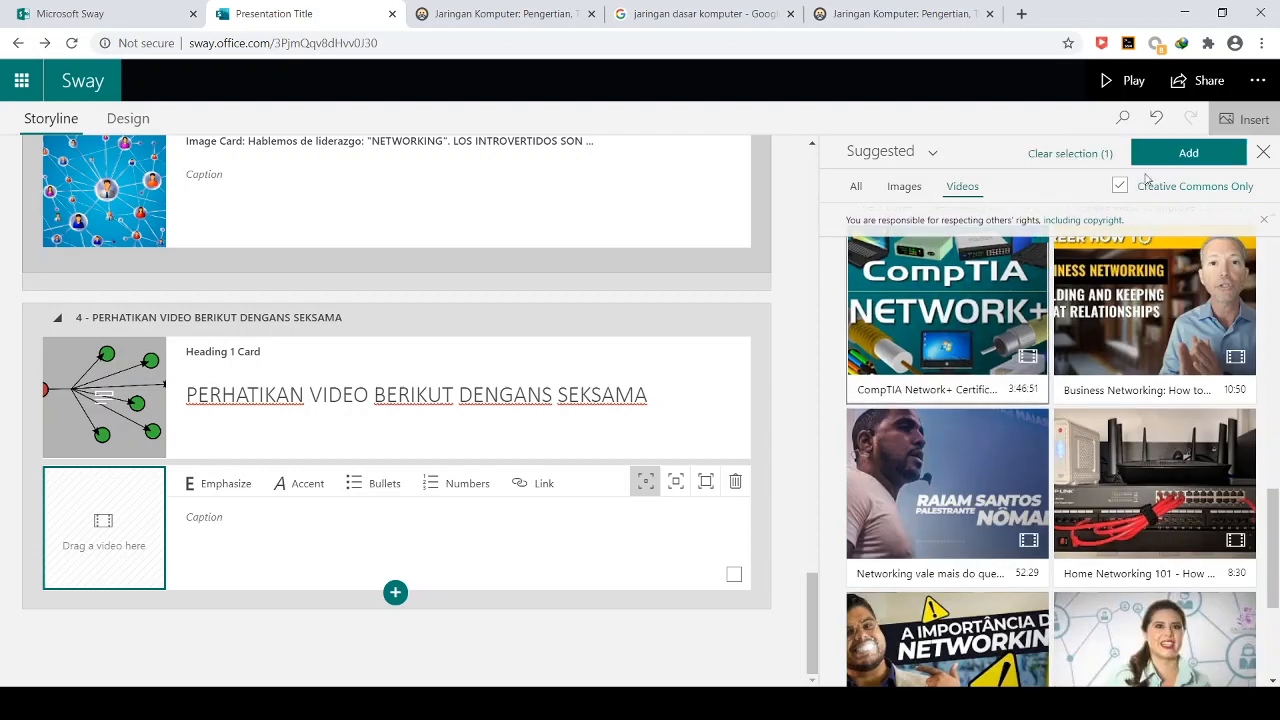
left_click(1188, 153)
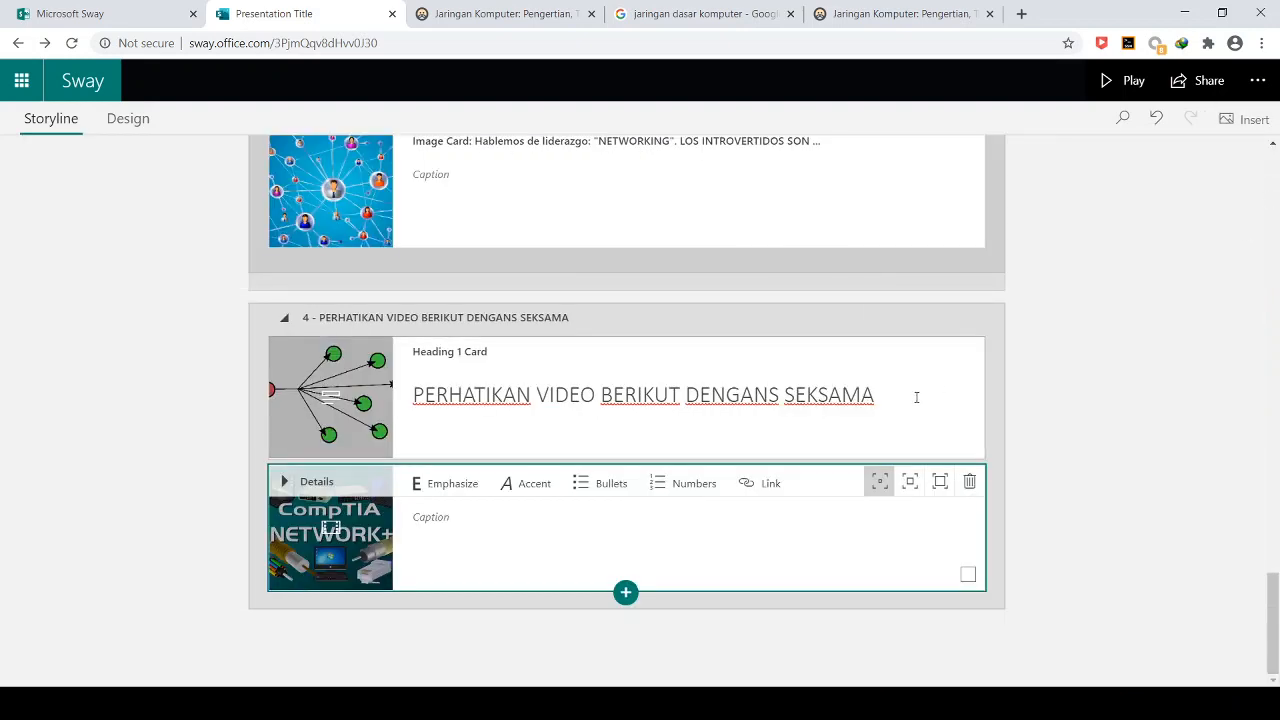
Step: Play the Sway and page through every section up to the CompTIA Network+ video
left_click(1127, 86)
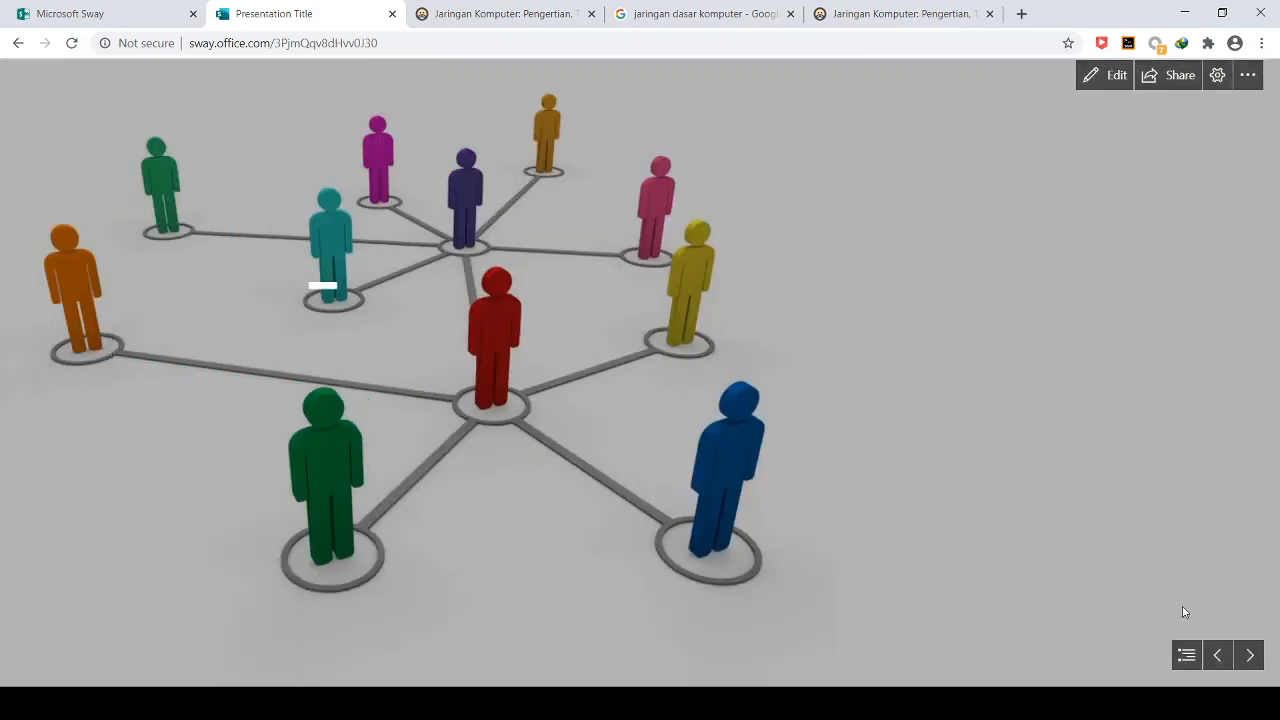
left_click(1251, 660)
left_click(1251, 656)
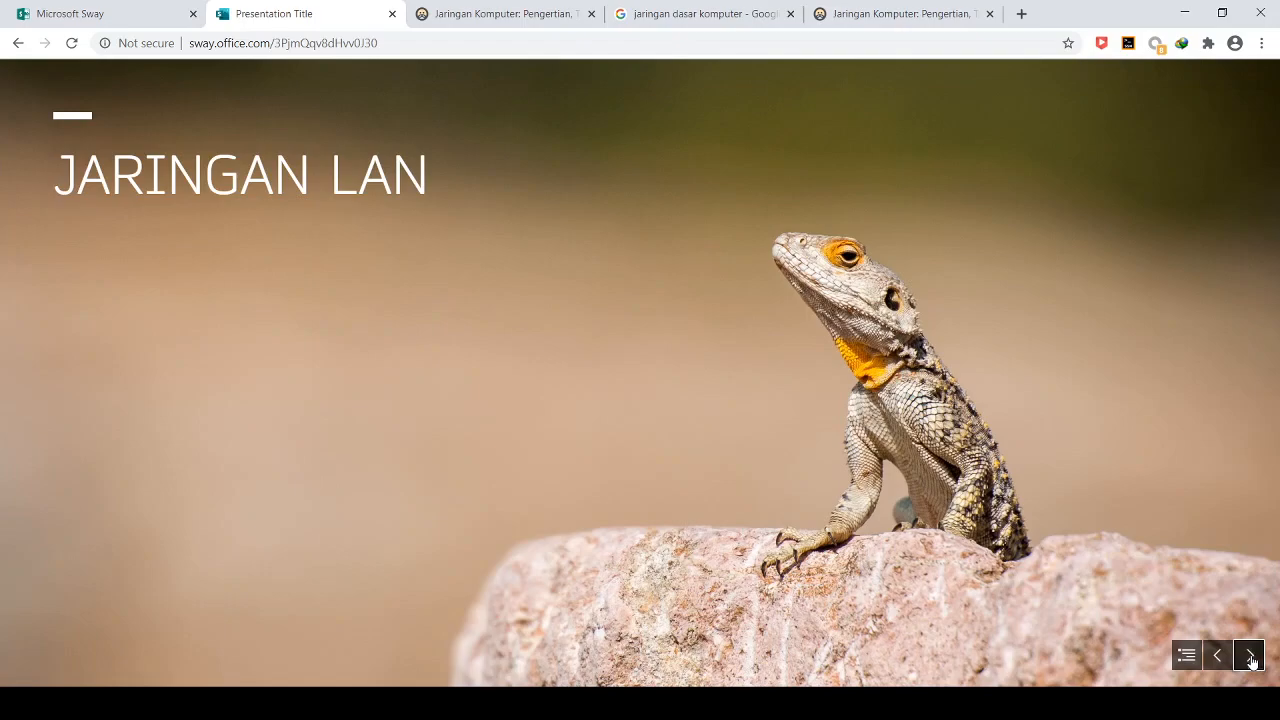
left_click(1251, 660)
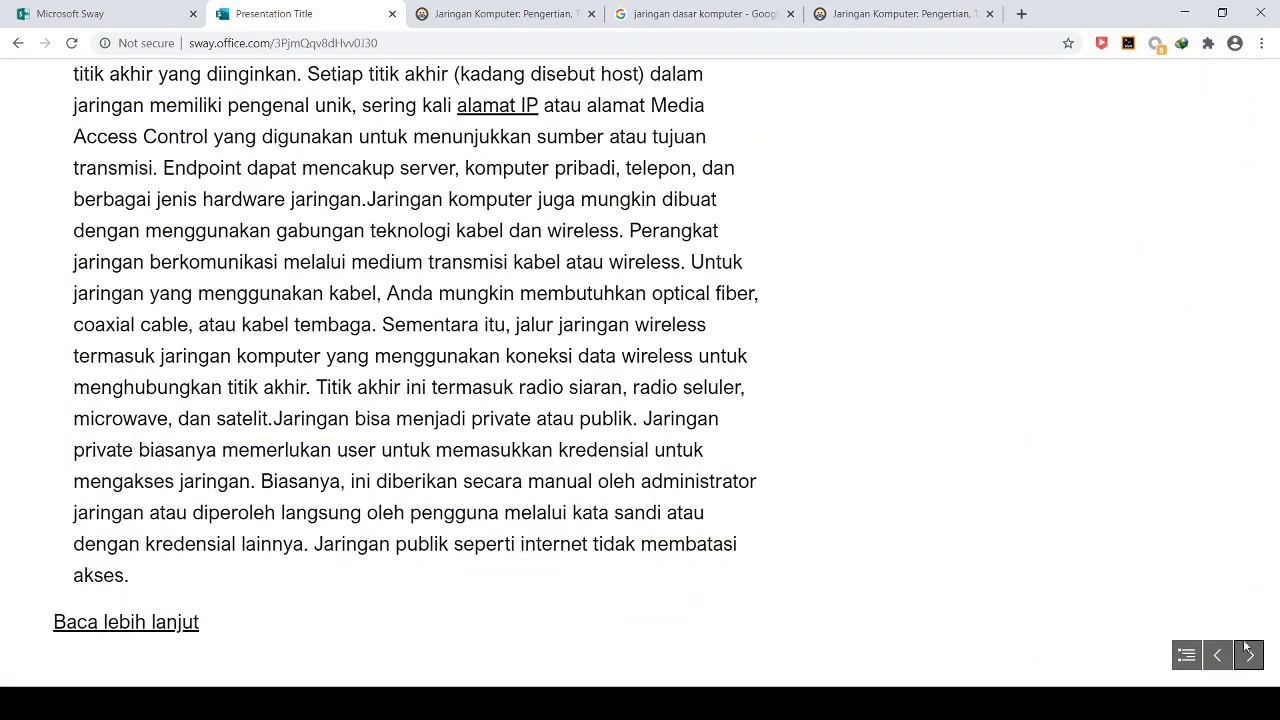
left_click(1248, 656)
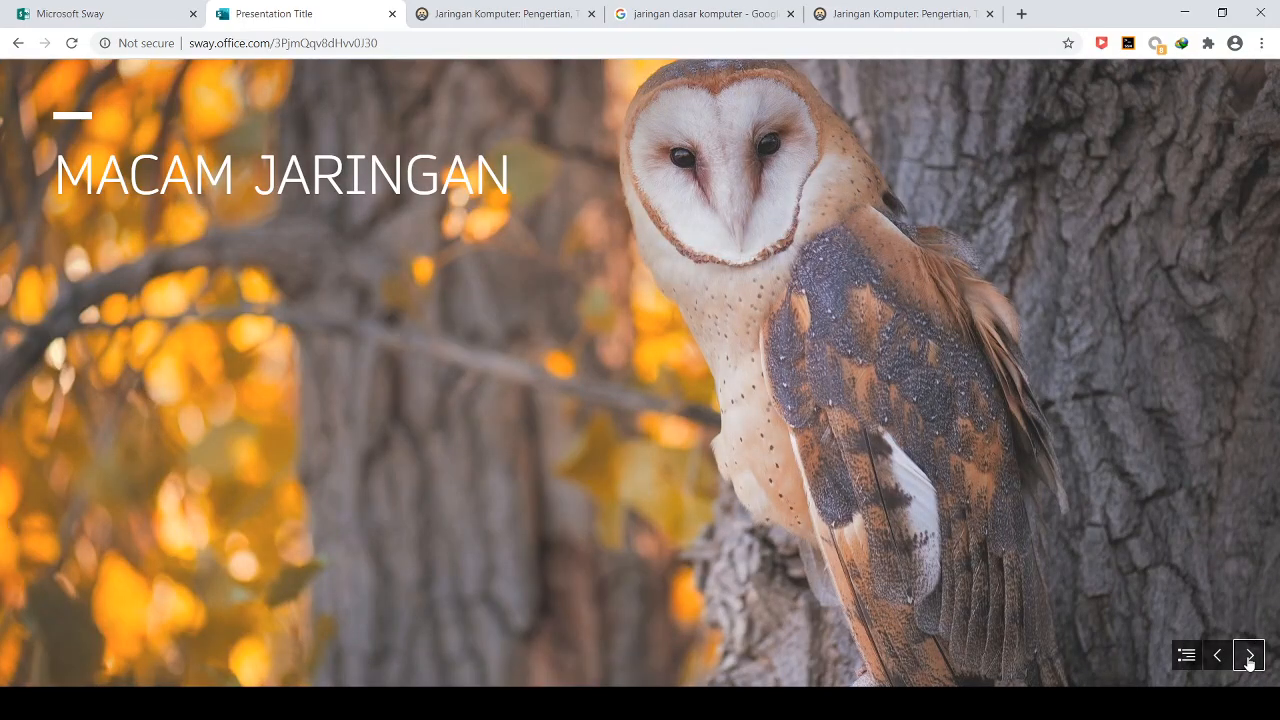
left_click(1249, 656)
left_click(1249, 656)
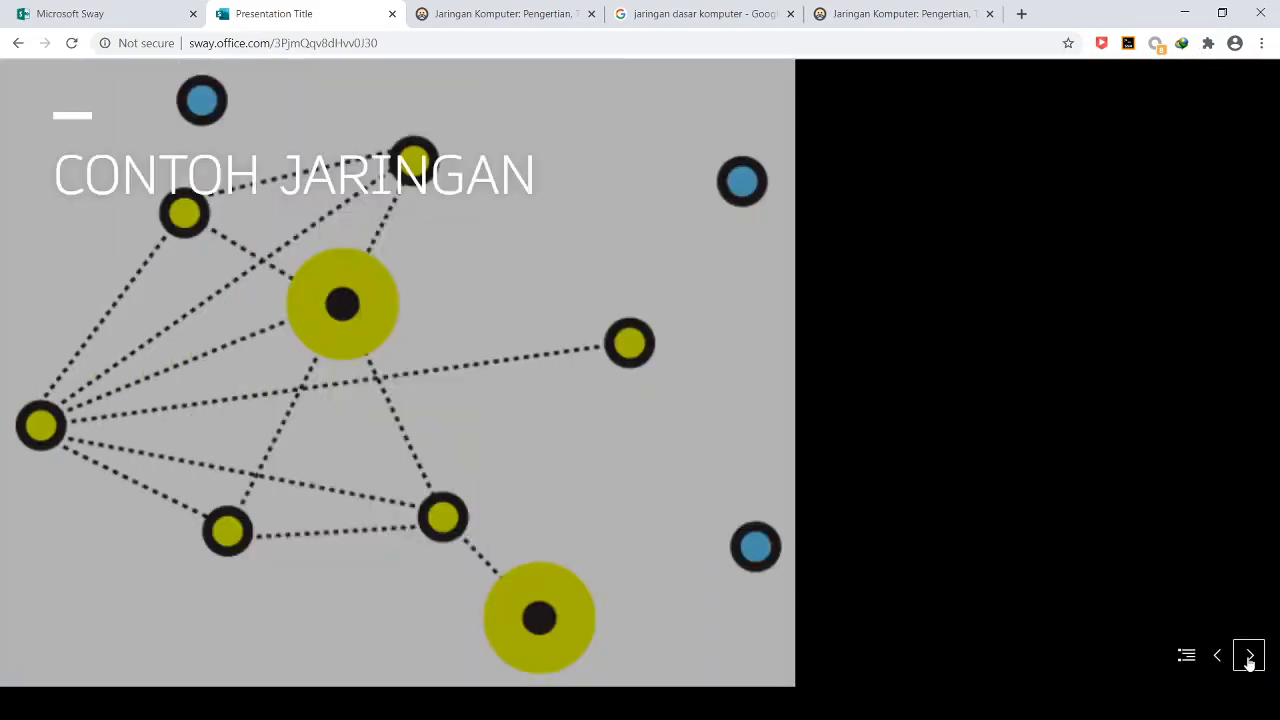
left_click(1249, 656)
left_click(1249, 656)
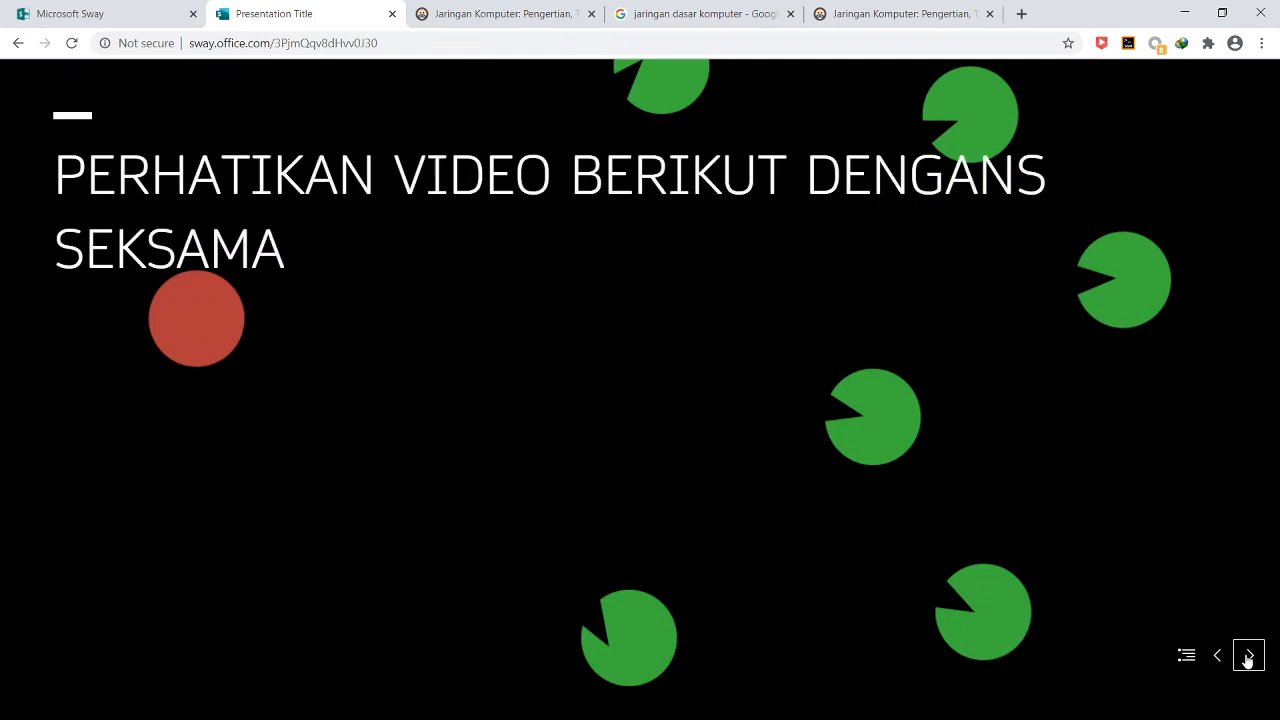
left_click(1249, 656)
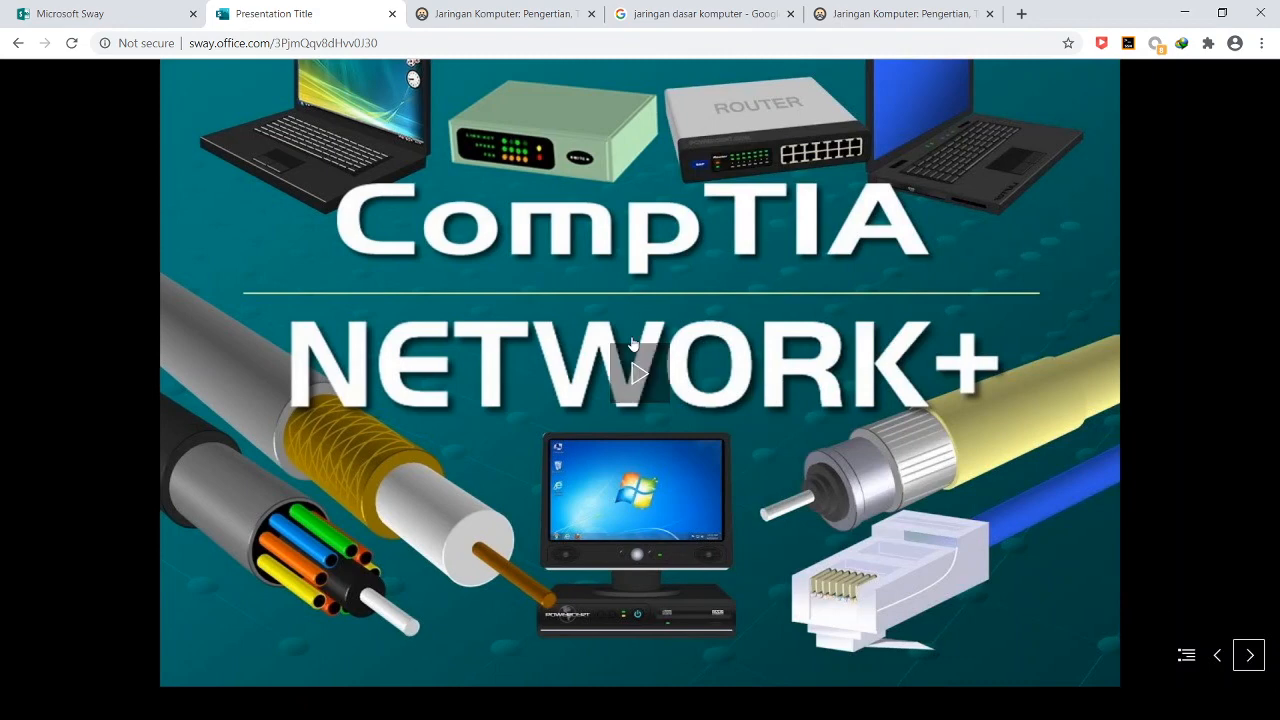
Step: Play the embedded video, skip ahead to about 9 minutes, pause it, and return to editing the Sway
left_click(637, 374)
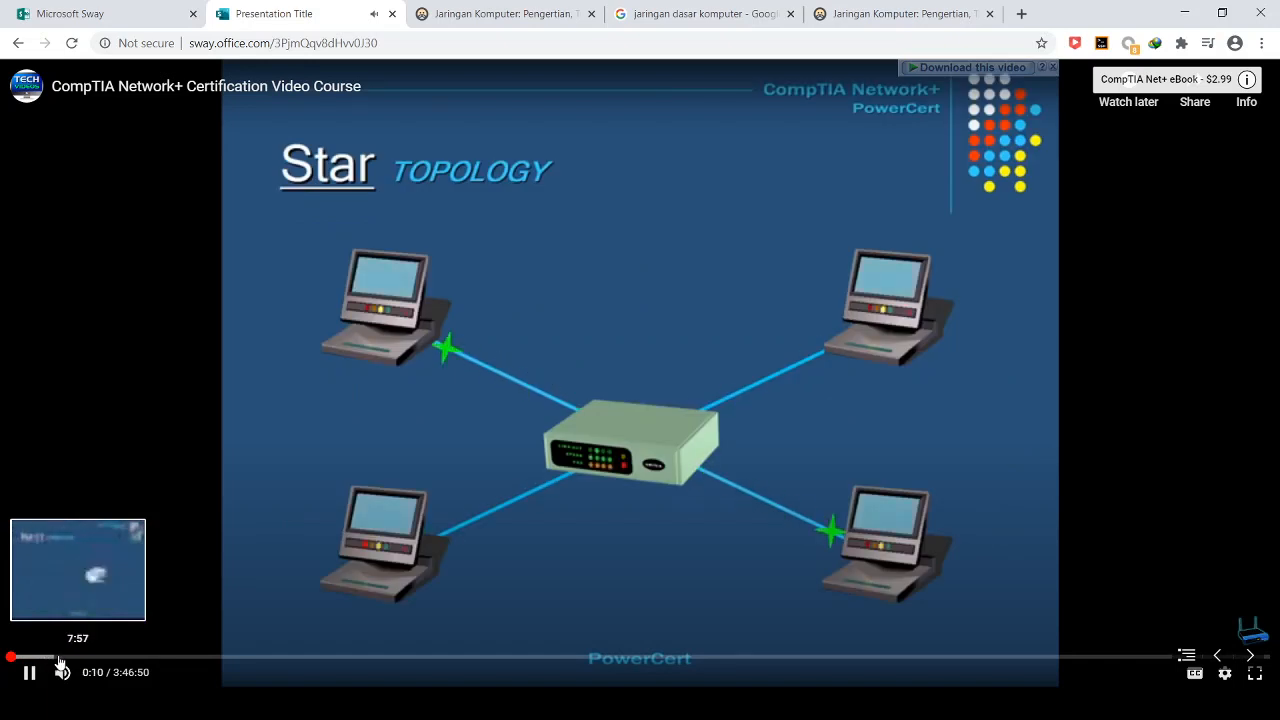
left_click(62, 659)
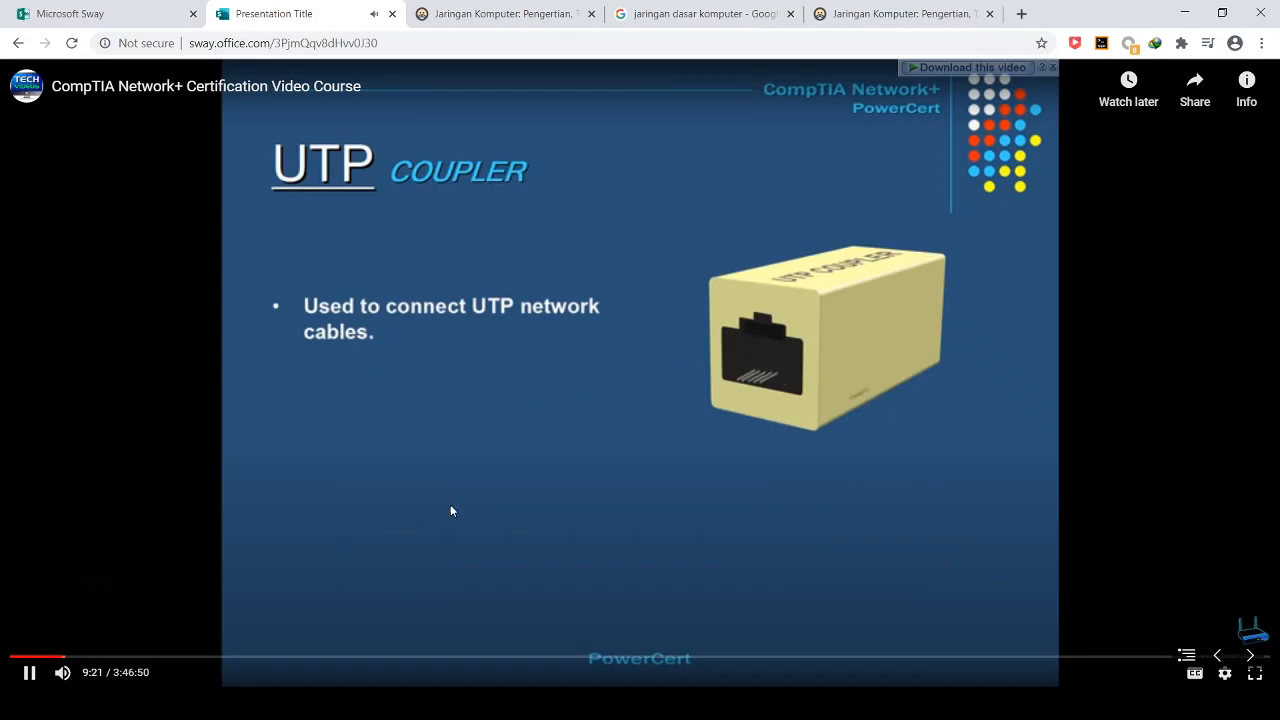
left_click(30, 674)
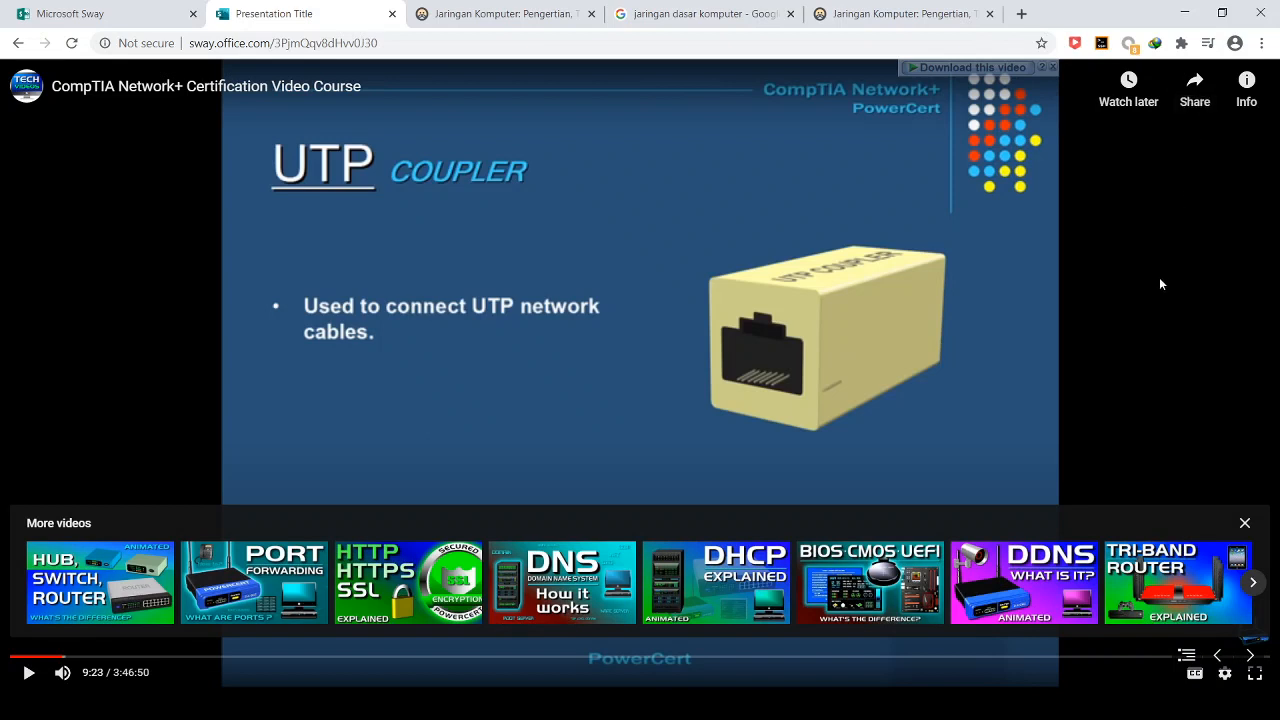
left_click(1245, 524)
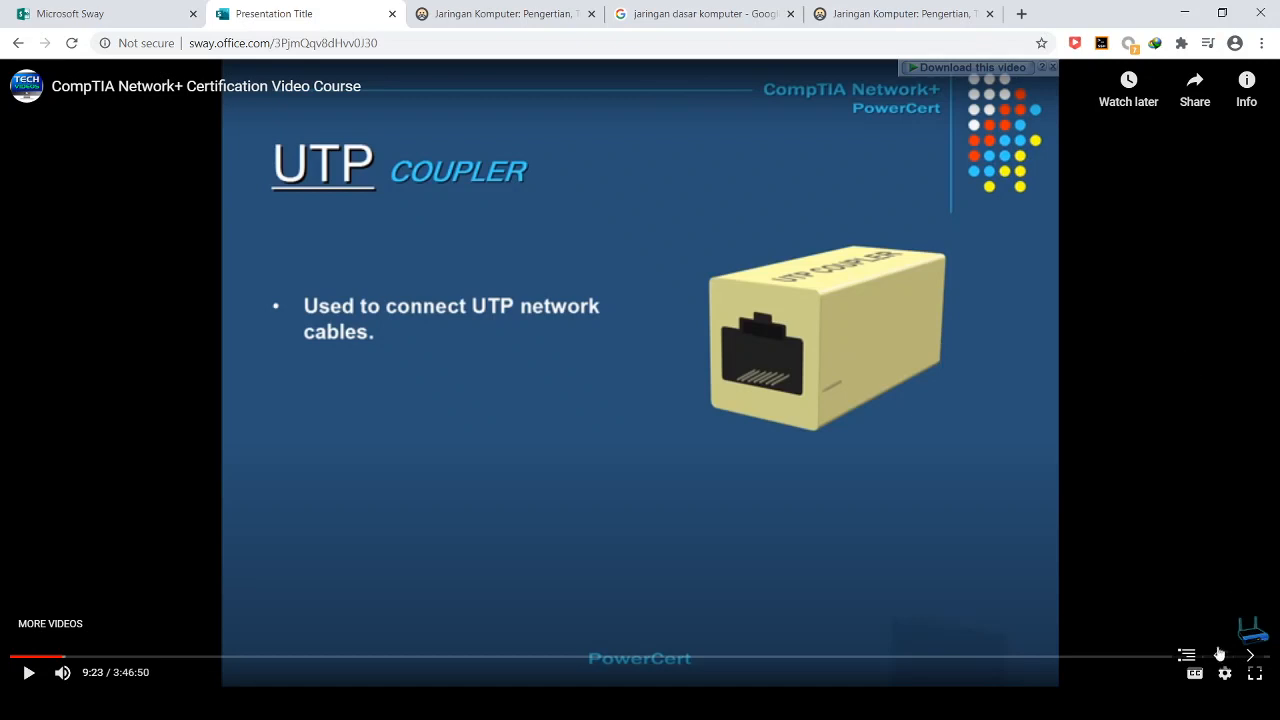
left_click(1218, 654)
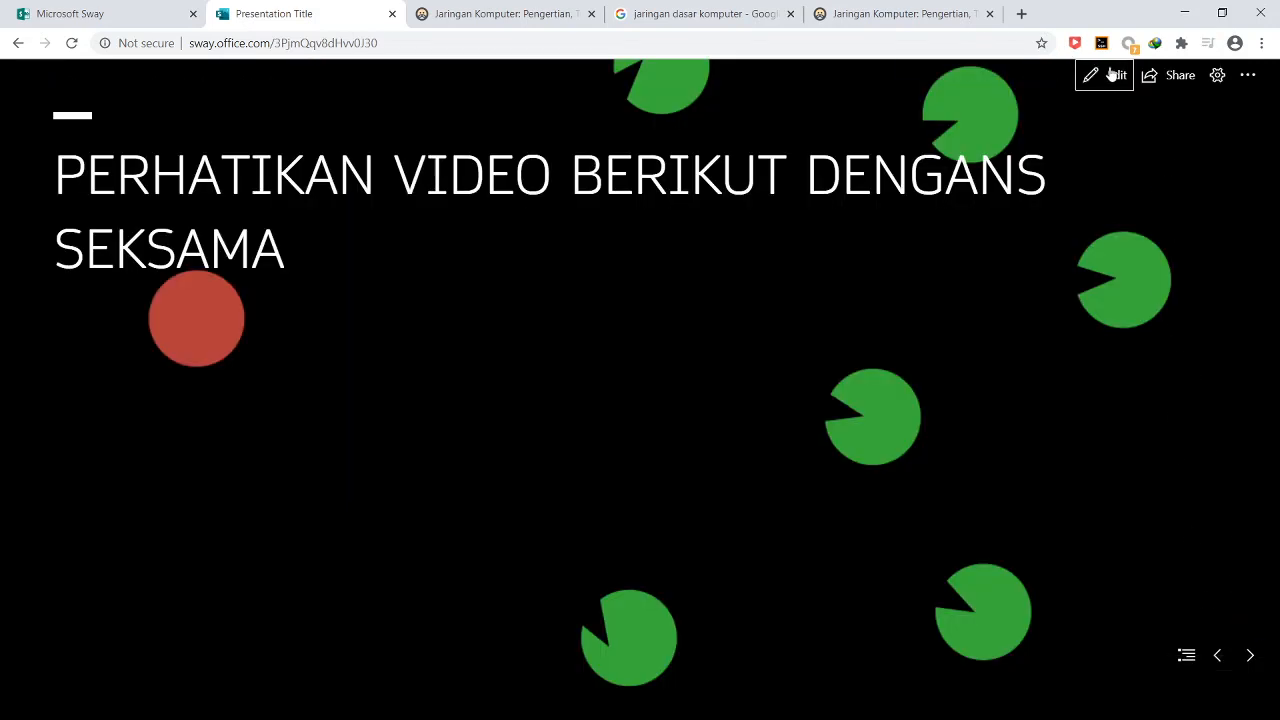
left_click(1112, 75)
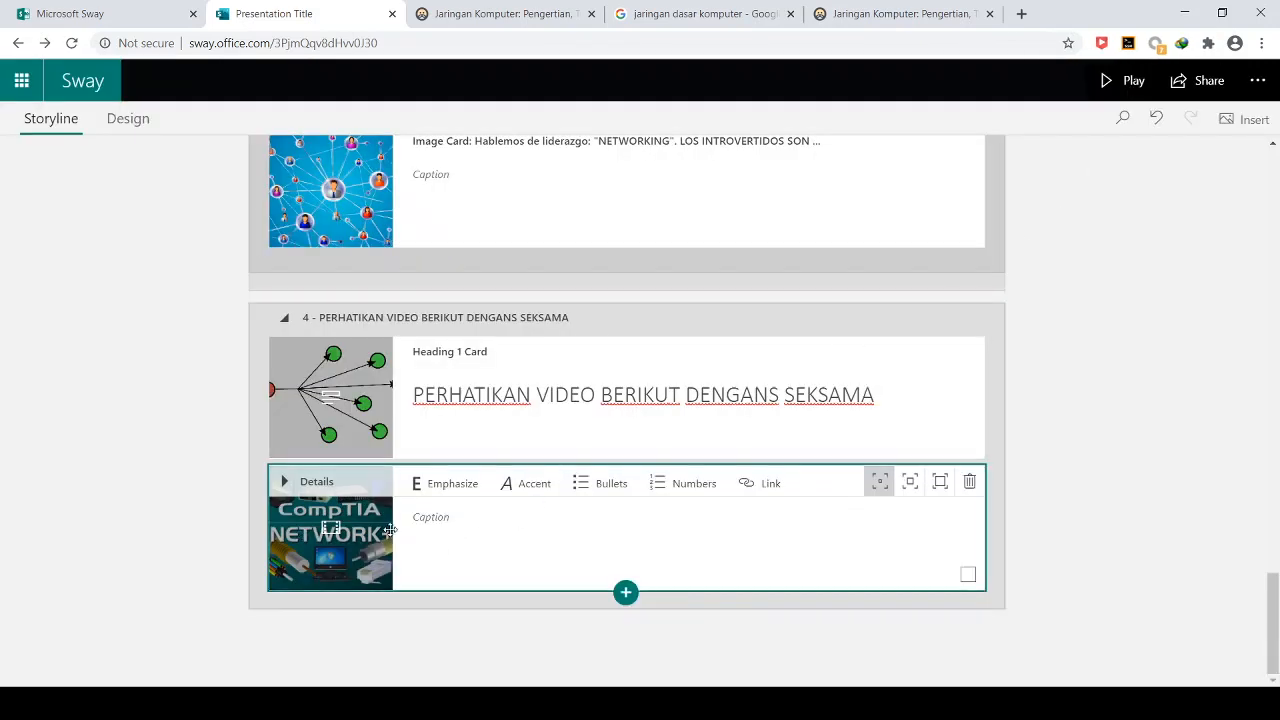
Step: Add a Heading 1 card after the video card and title it PENILAIAN
left_click(625, 595)
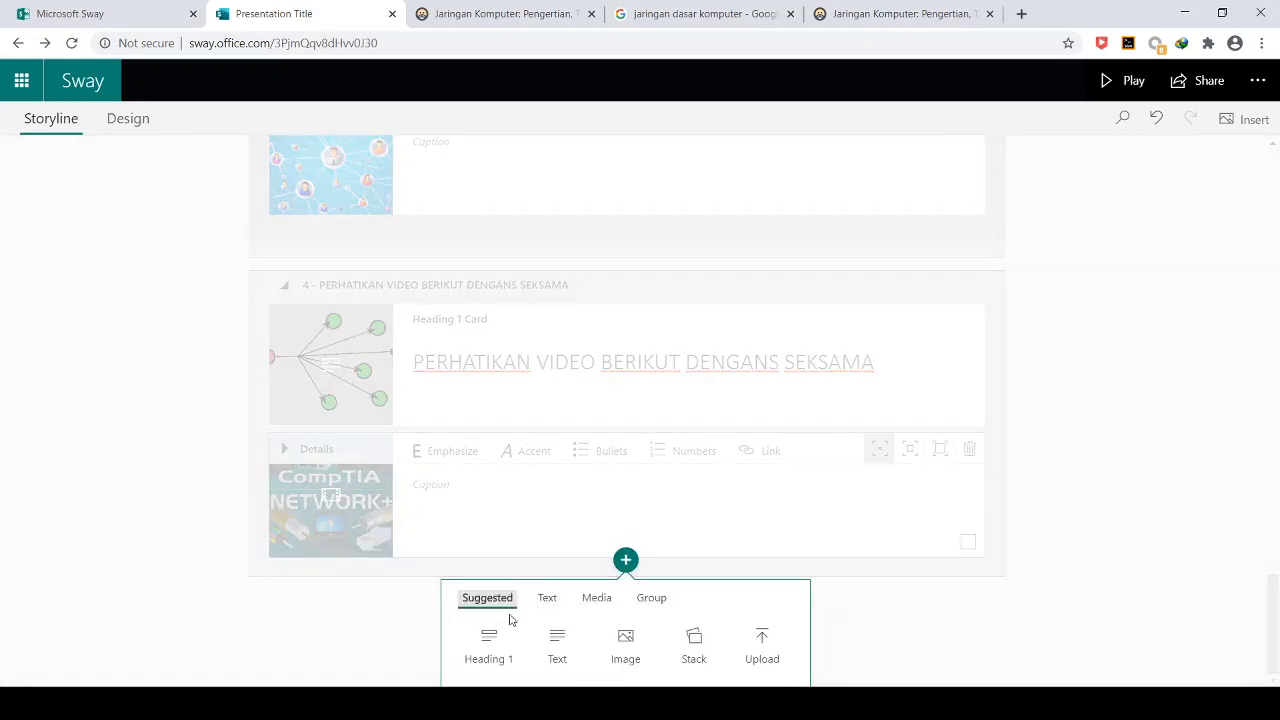
left_click(486, 648)
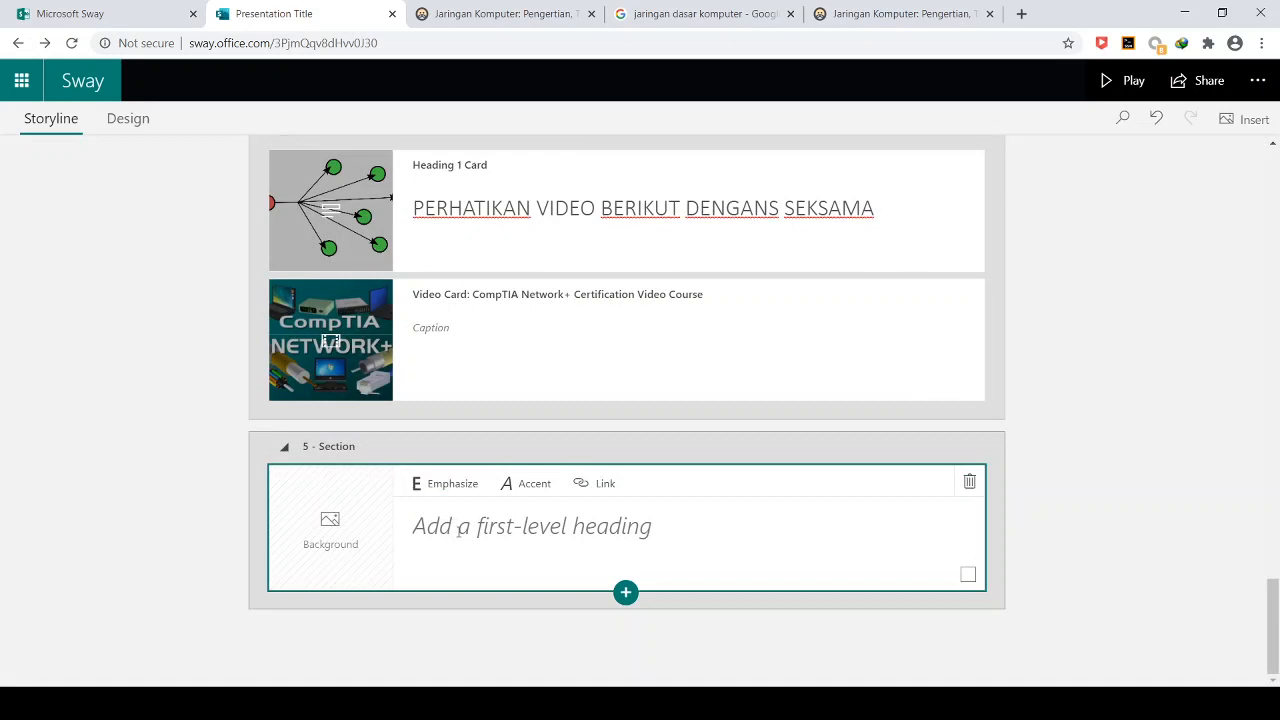
left_click(459, 531)
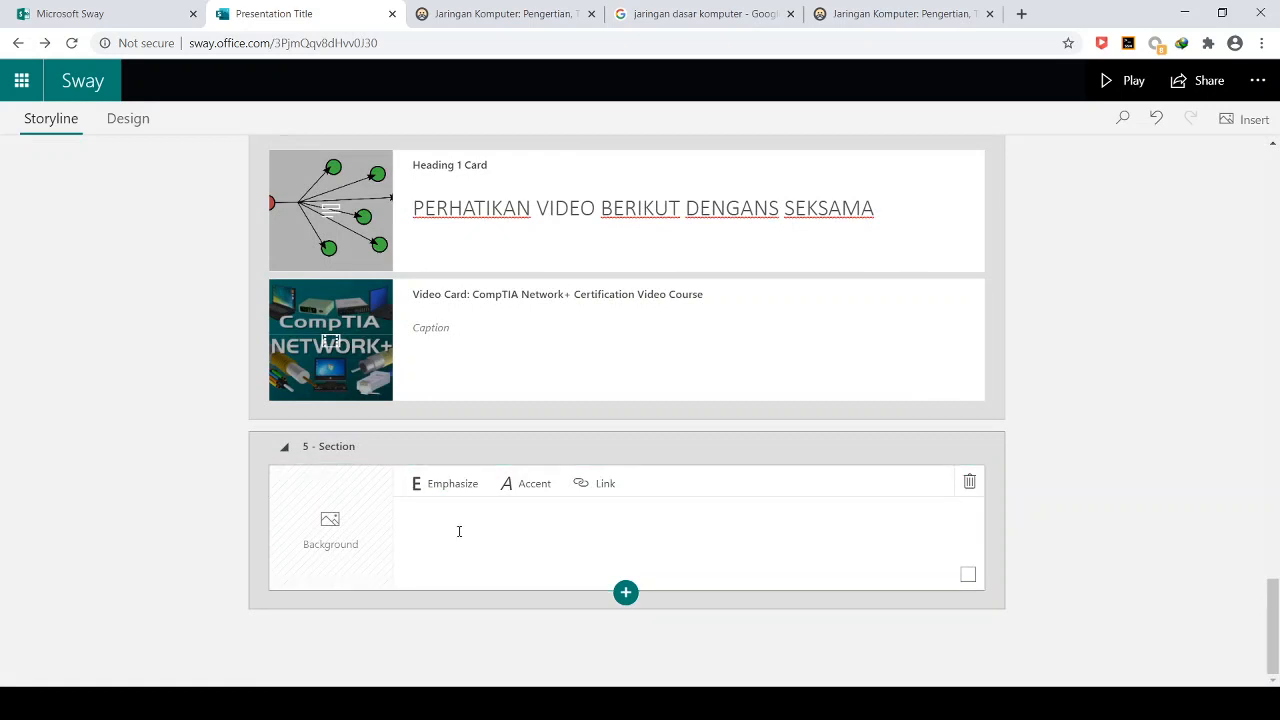
type("PENILAIAN")
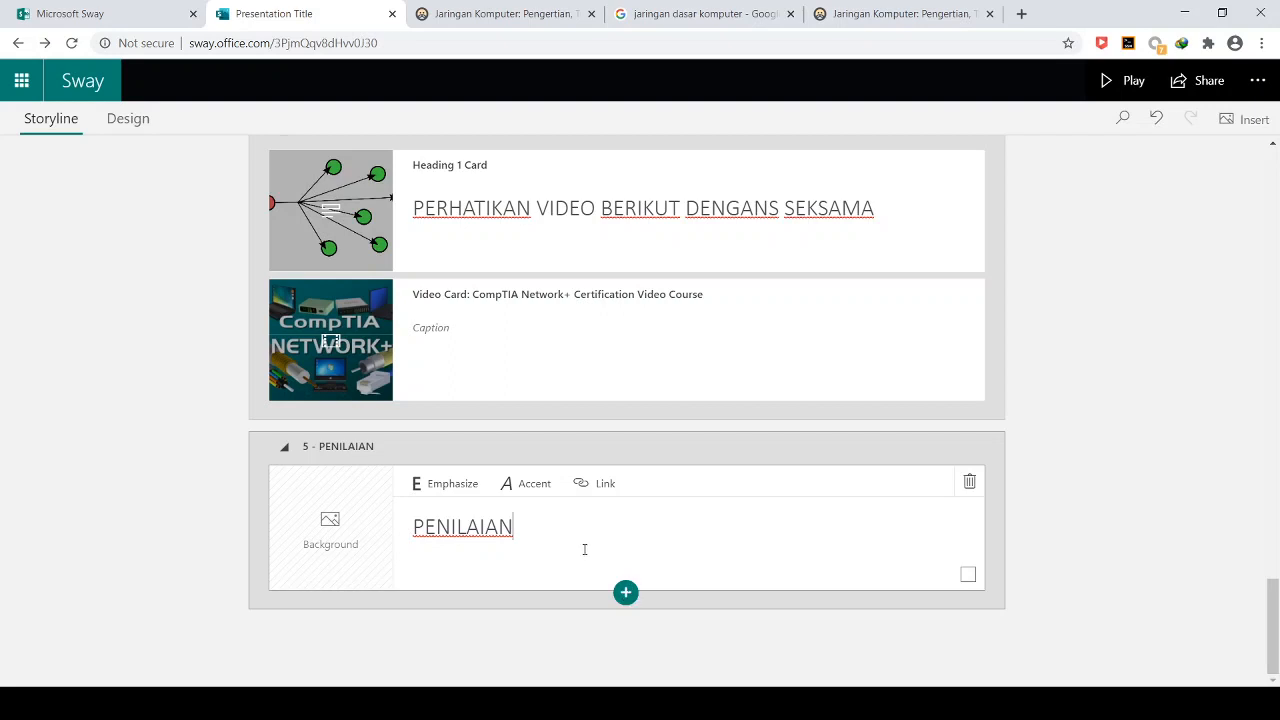
left_click(625, 592)
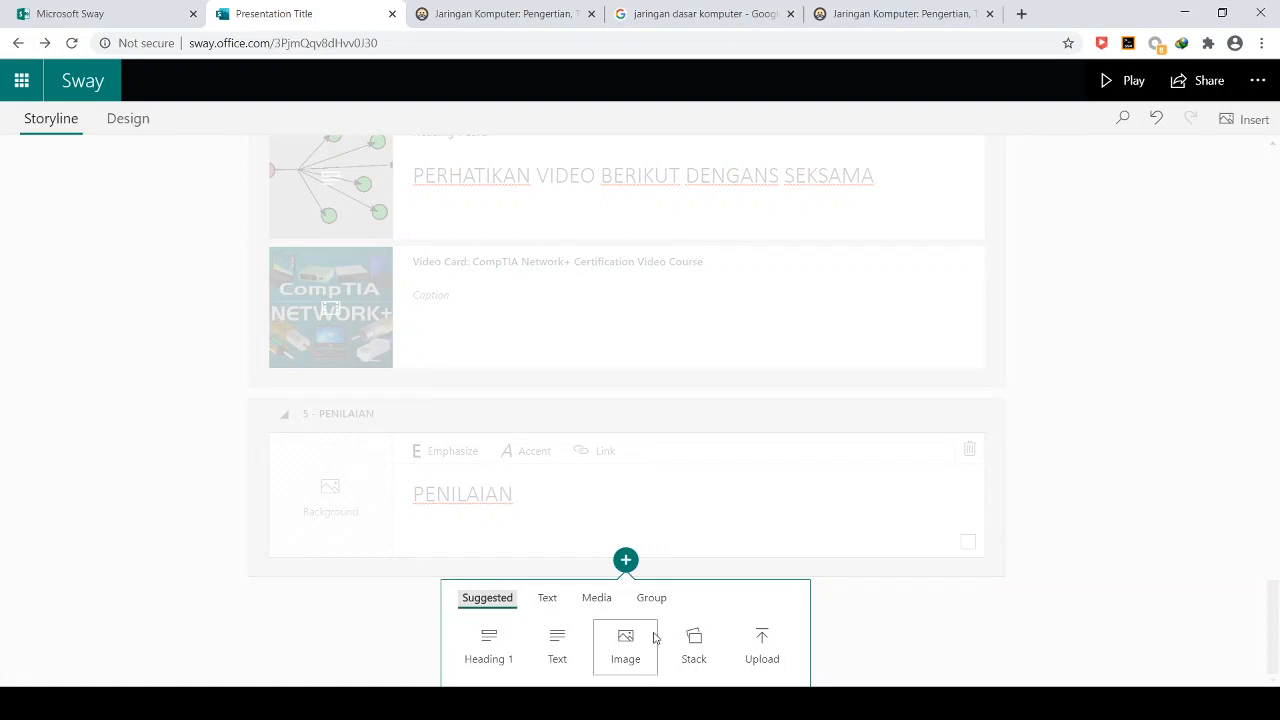
left_click(552, 602)
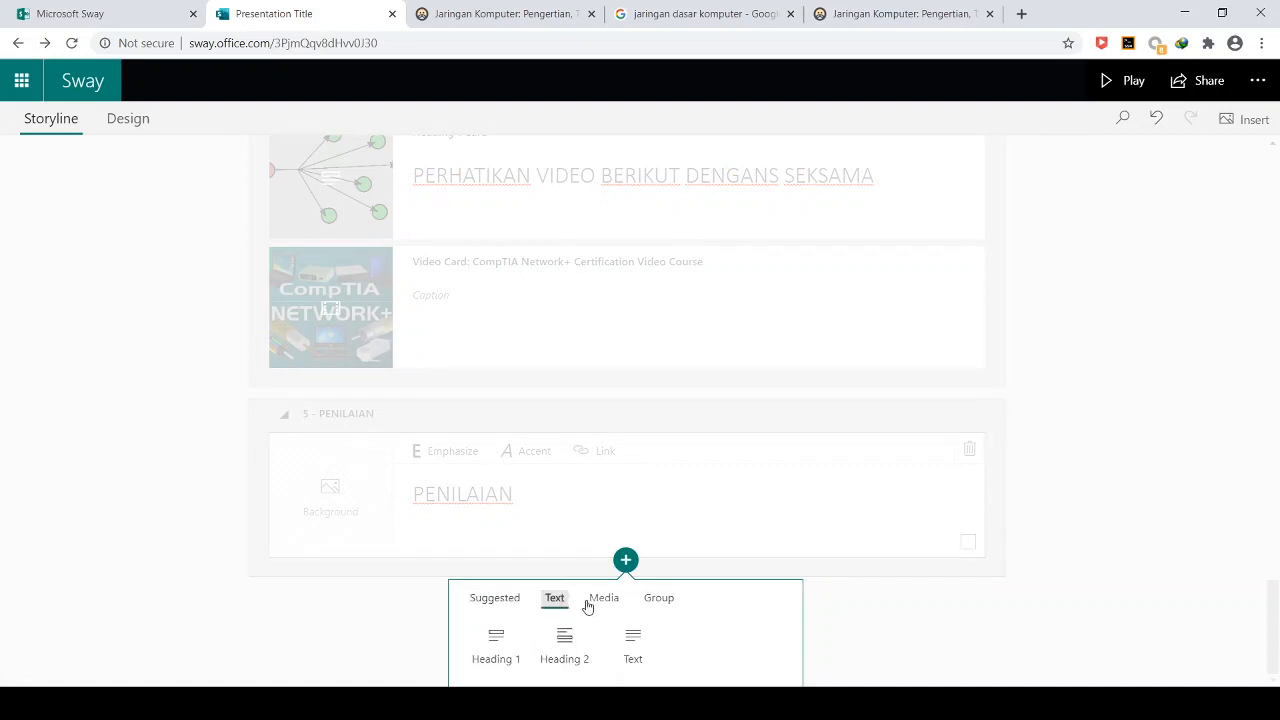
left_click(597, 600)
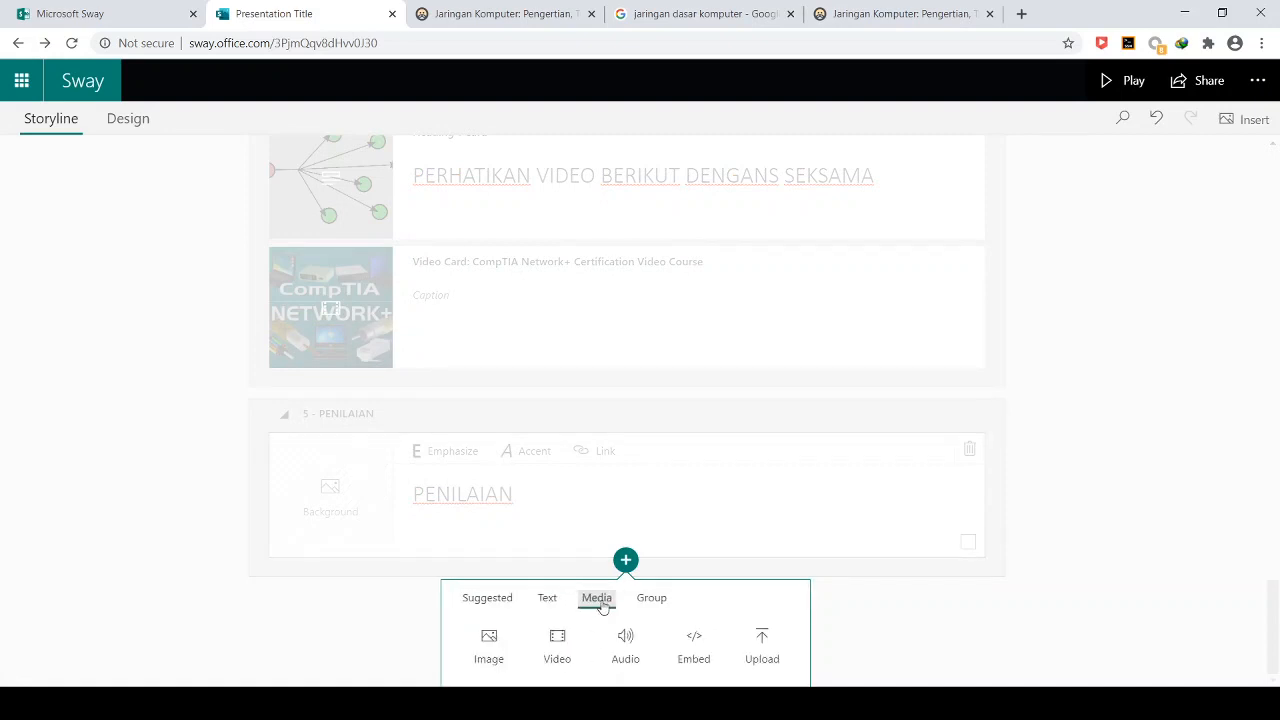
left_click(652, 598)
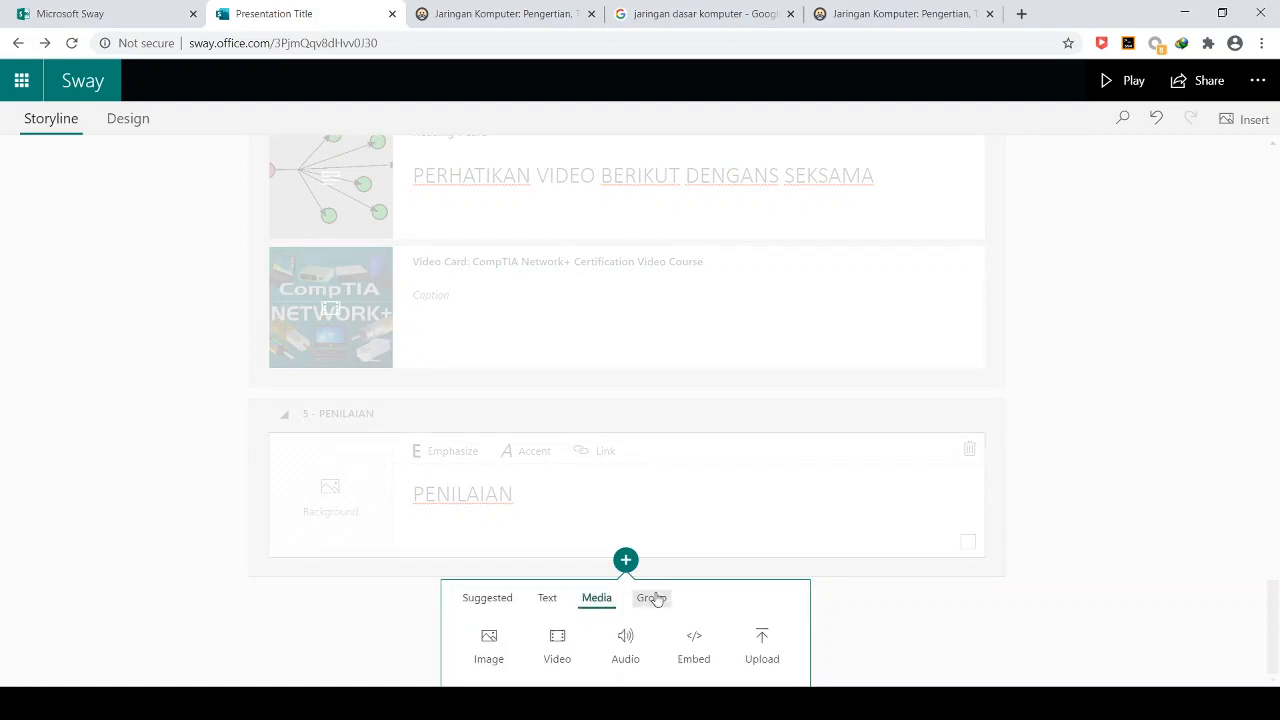
left_click(601, 599)
left_click(547, 598)
Step: Add an empty text card beneath the PENILAIAN heading
left_click(689, 537)
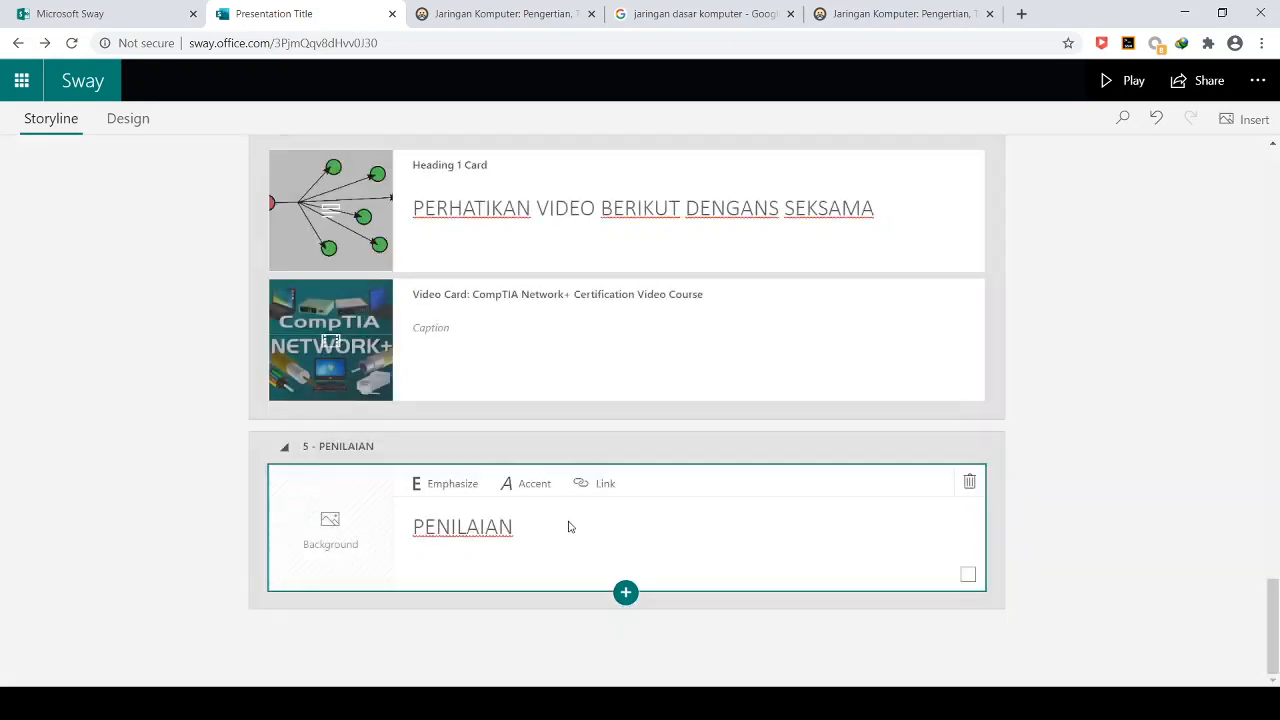
key("Return")
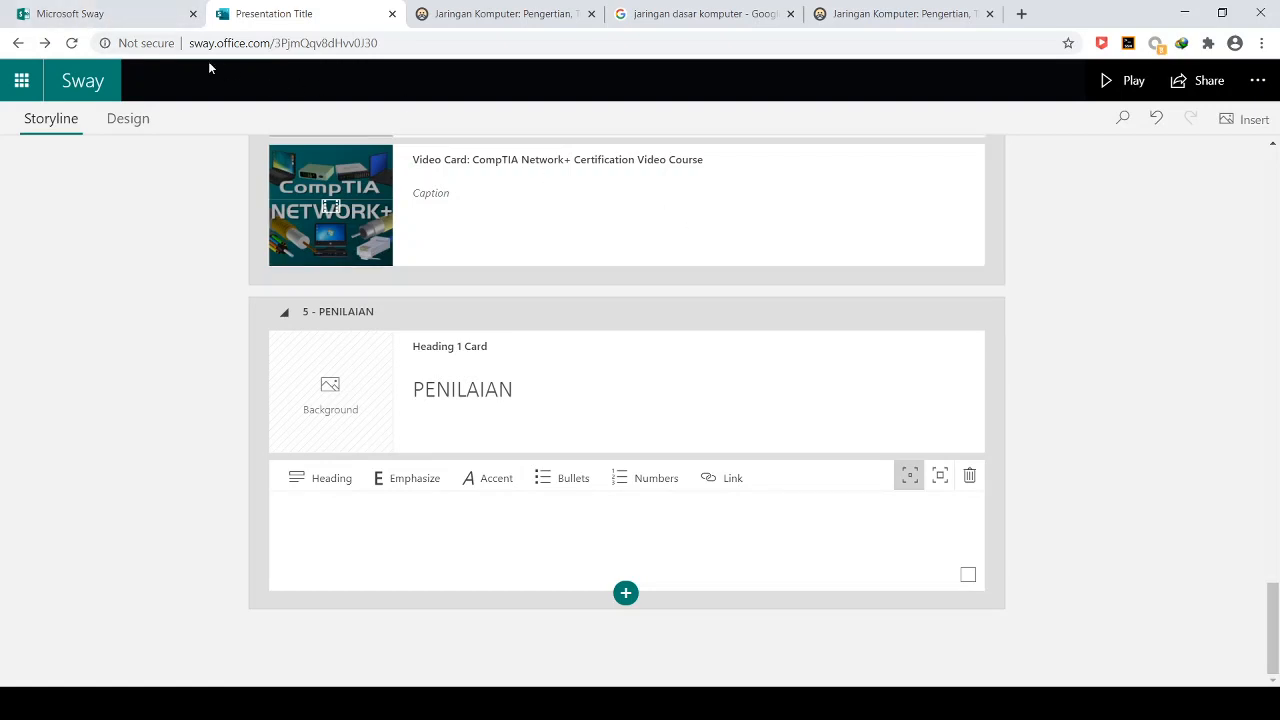
Step: Switch to the Sway template gallery page and open Microsoft Forms from there
left_click(115, 17)
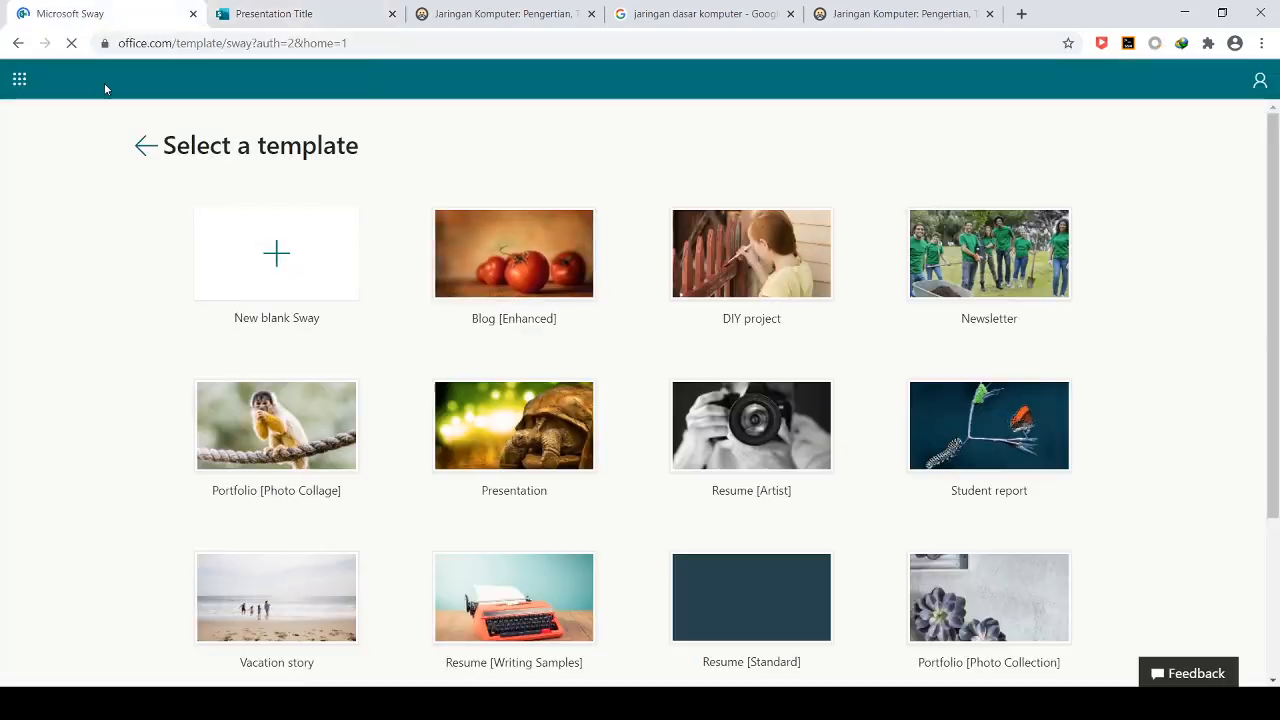
left_click(18, 80)
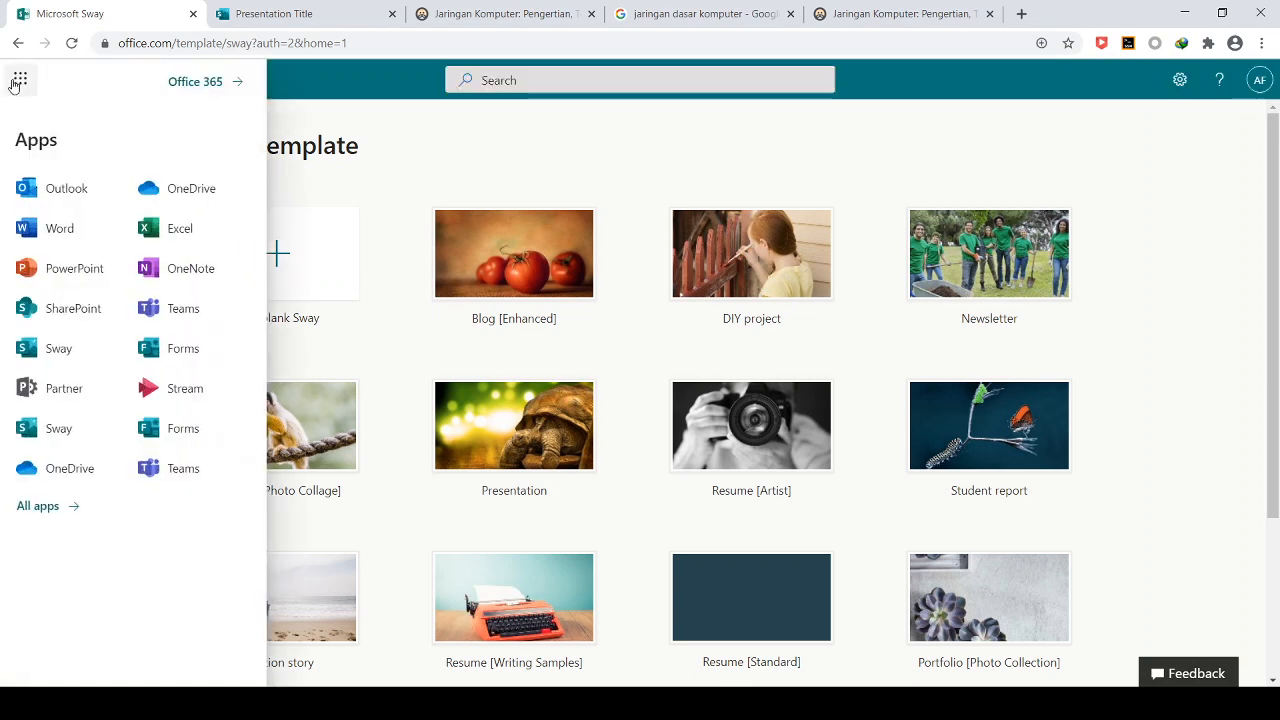
left_click(168, 352)
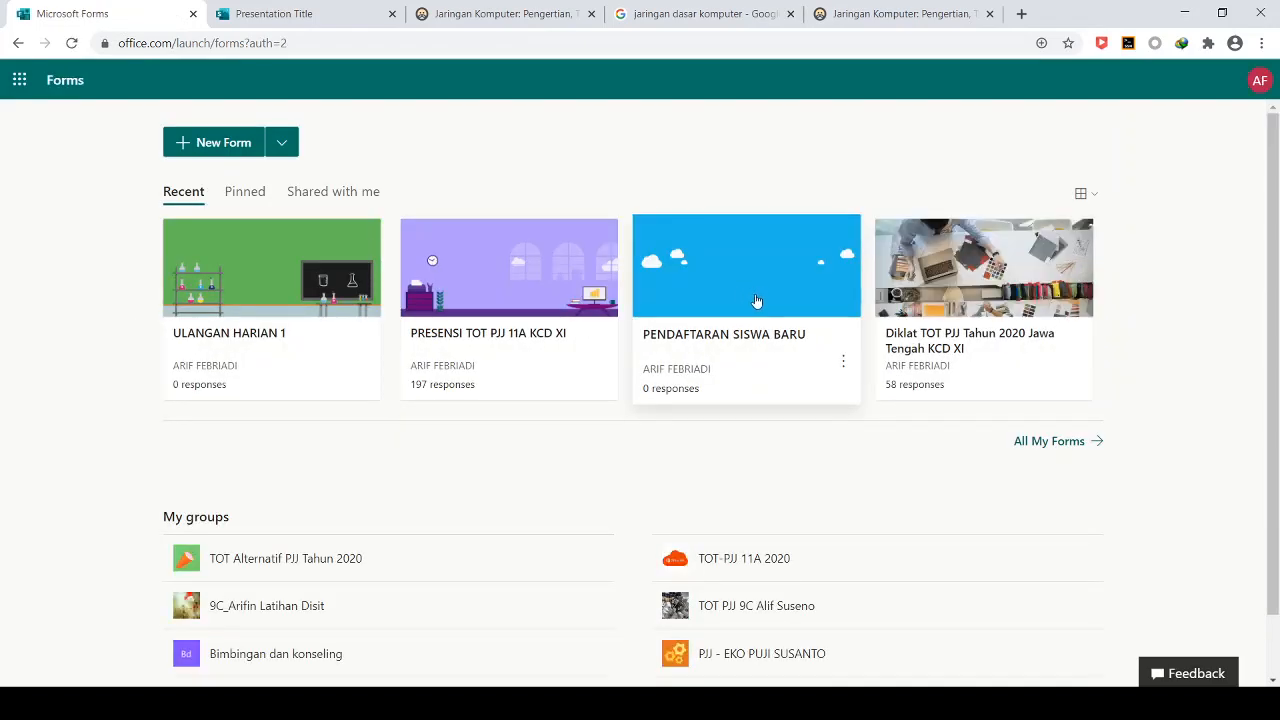
Step: List all of the account's forms and open the ULANGAN HARIAN 1 quiz for editing
left_click(843, 362)
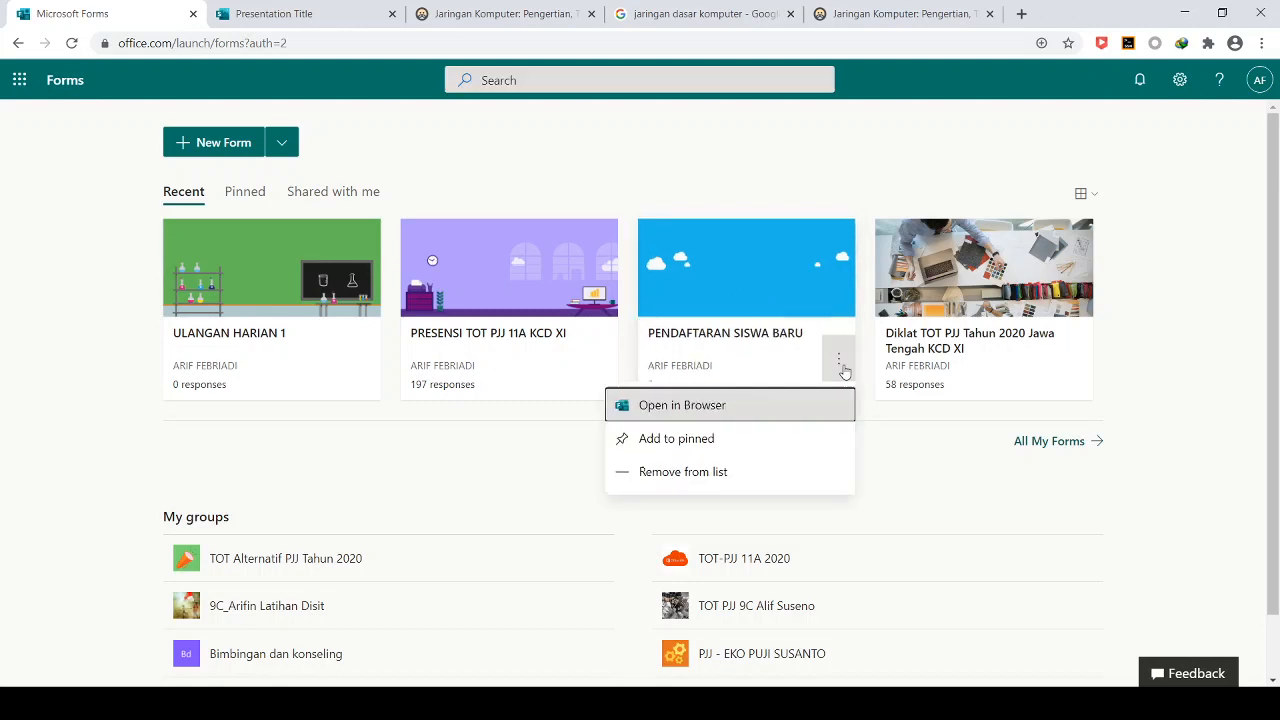
left_click(843, 366)
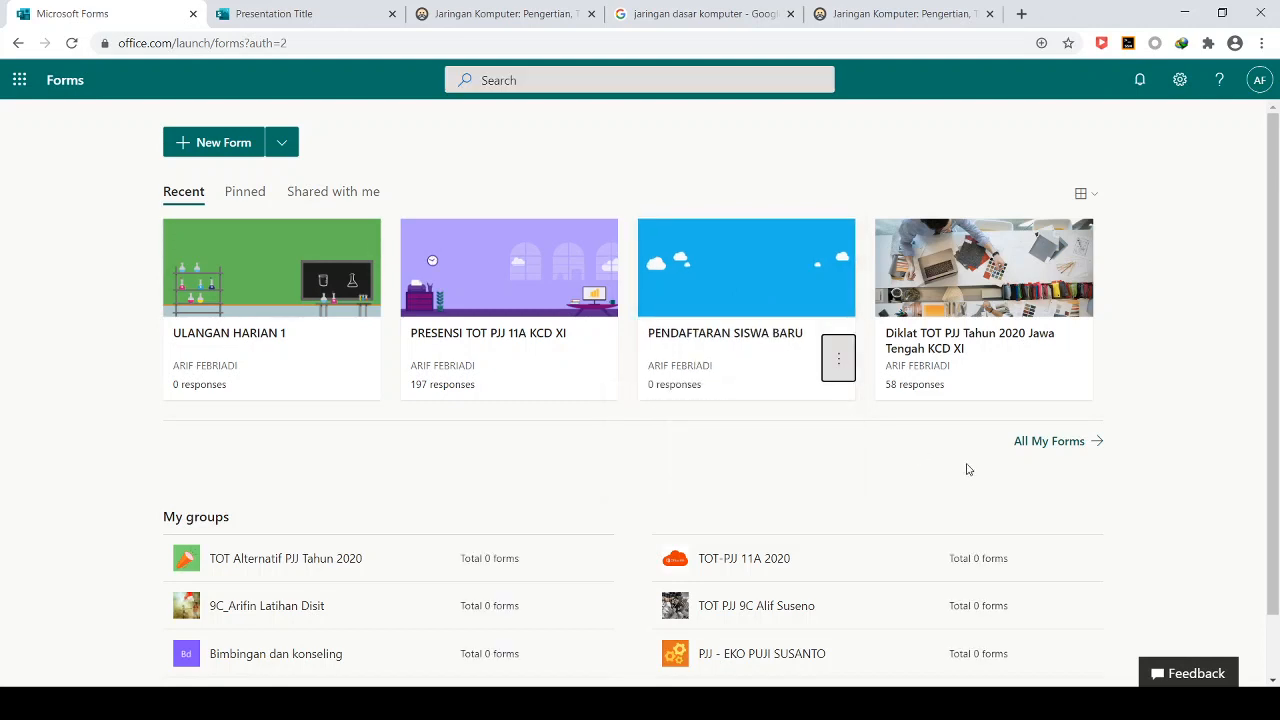
left_click(1057, 448)
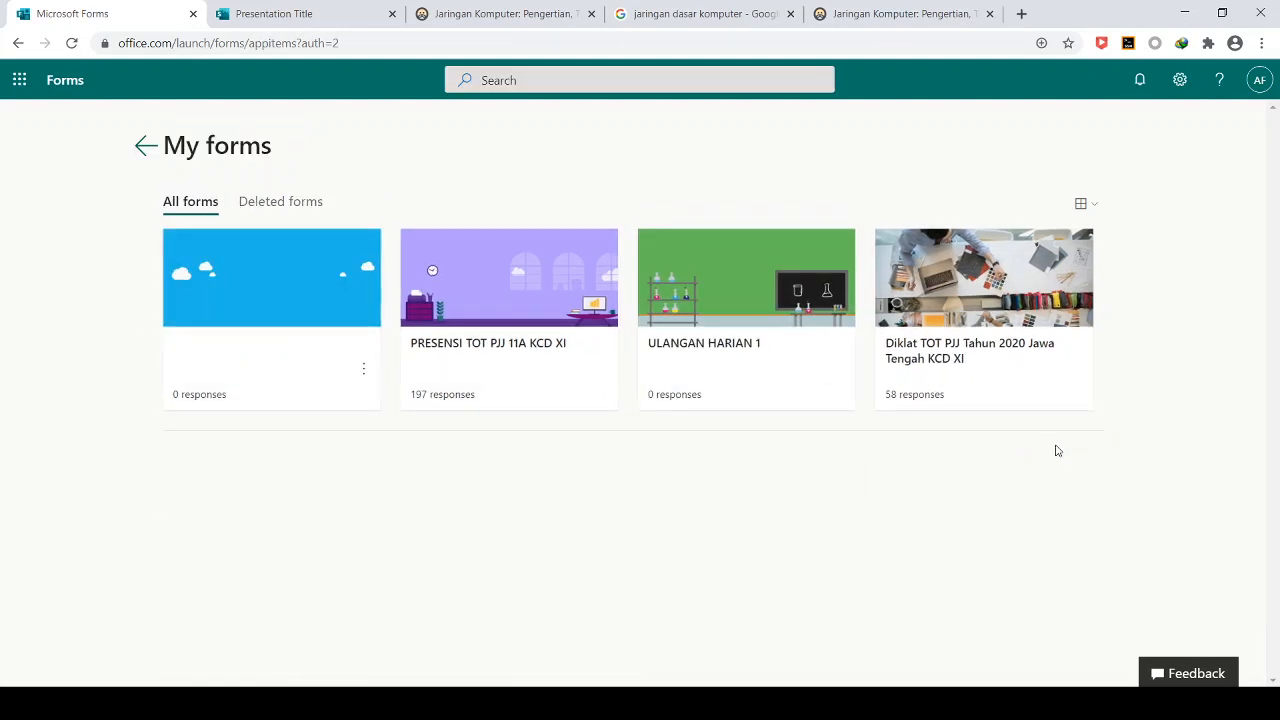
left_click(846, 380)
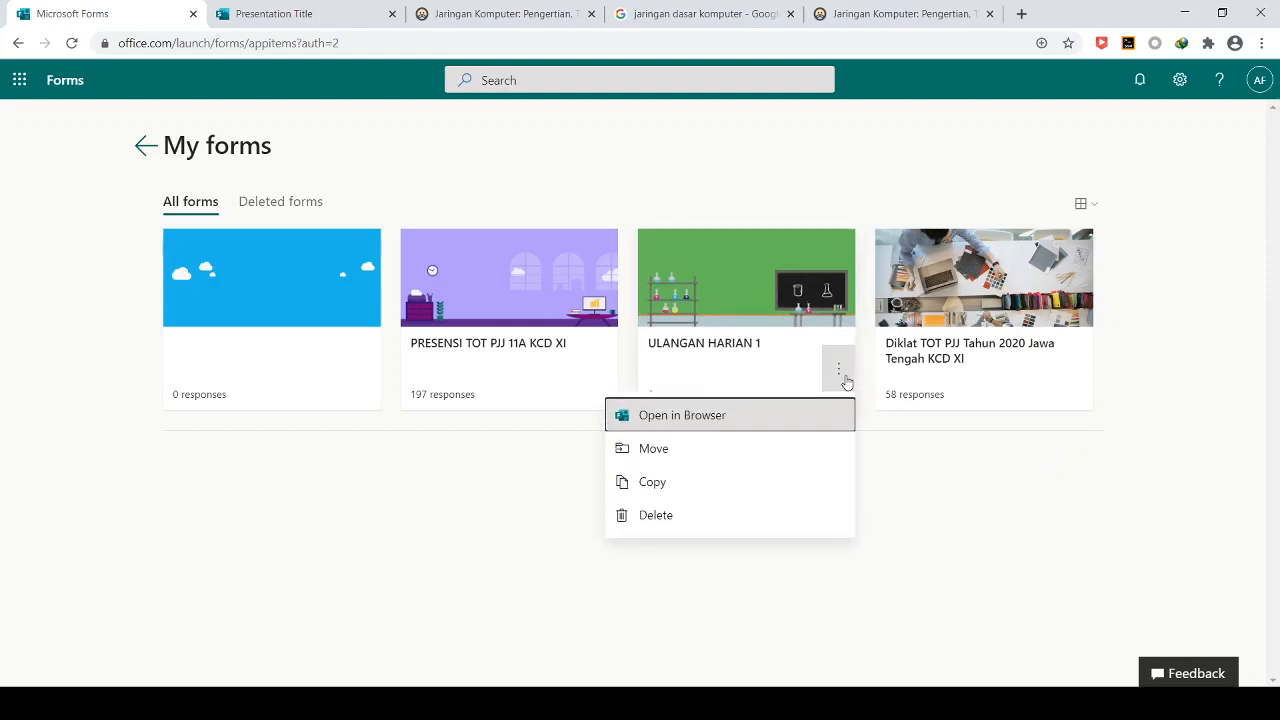
left_click(752, 303)
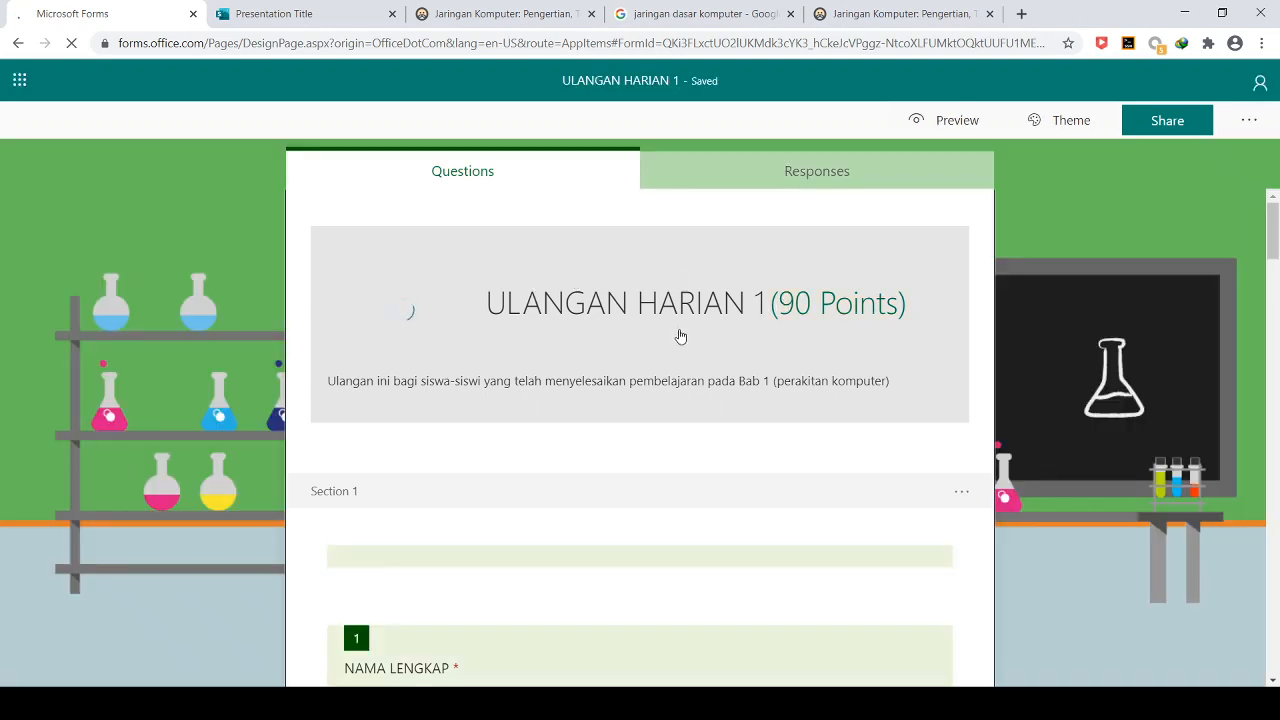
scroll(680, 337, "down", 3)
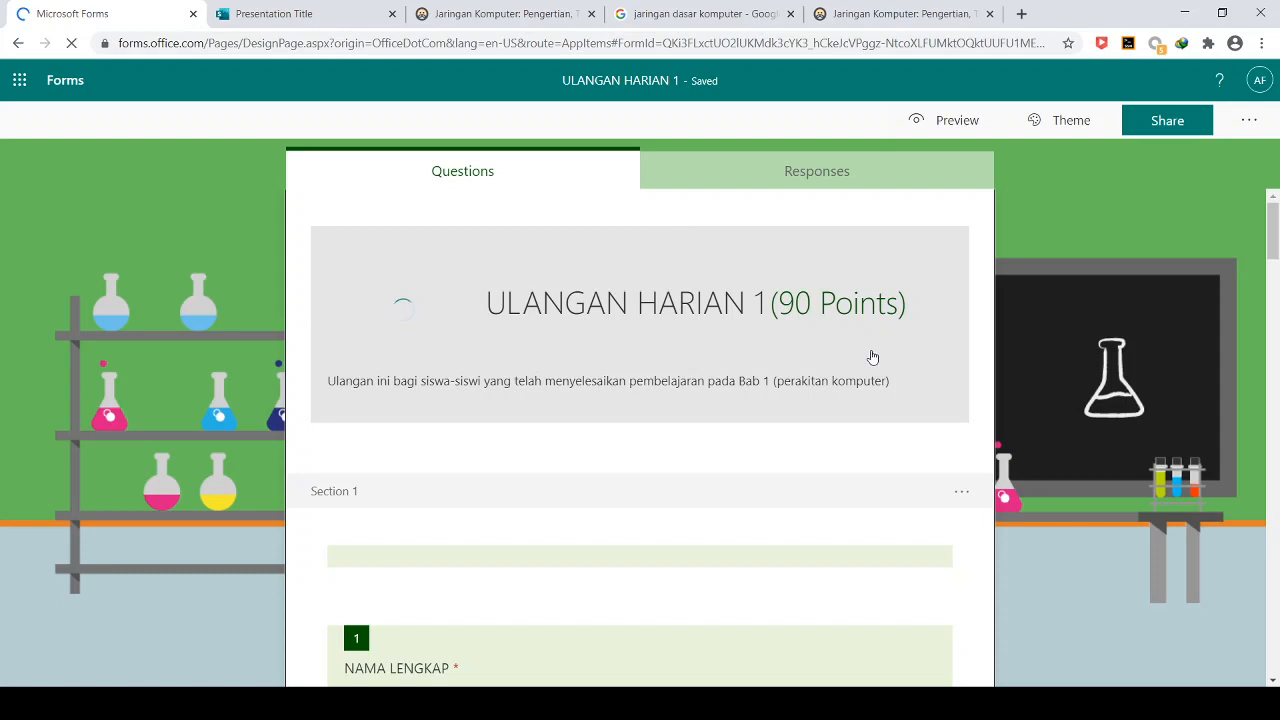
Step: Copy the ULANGAN HARIAN 1 response link for anyone with the link and switch back to the Sway presentation
left_click(1164, 127)
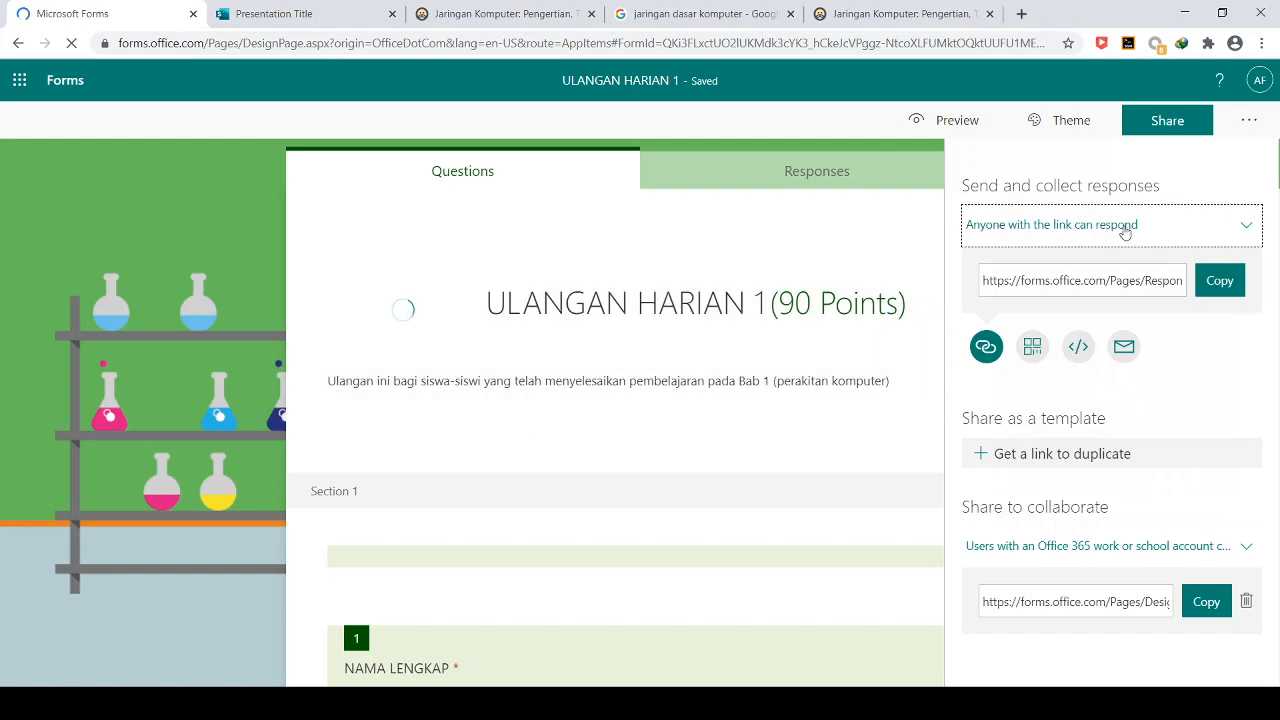
left_click(1221, 284)
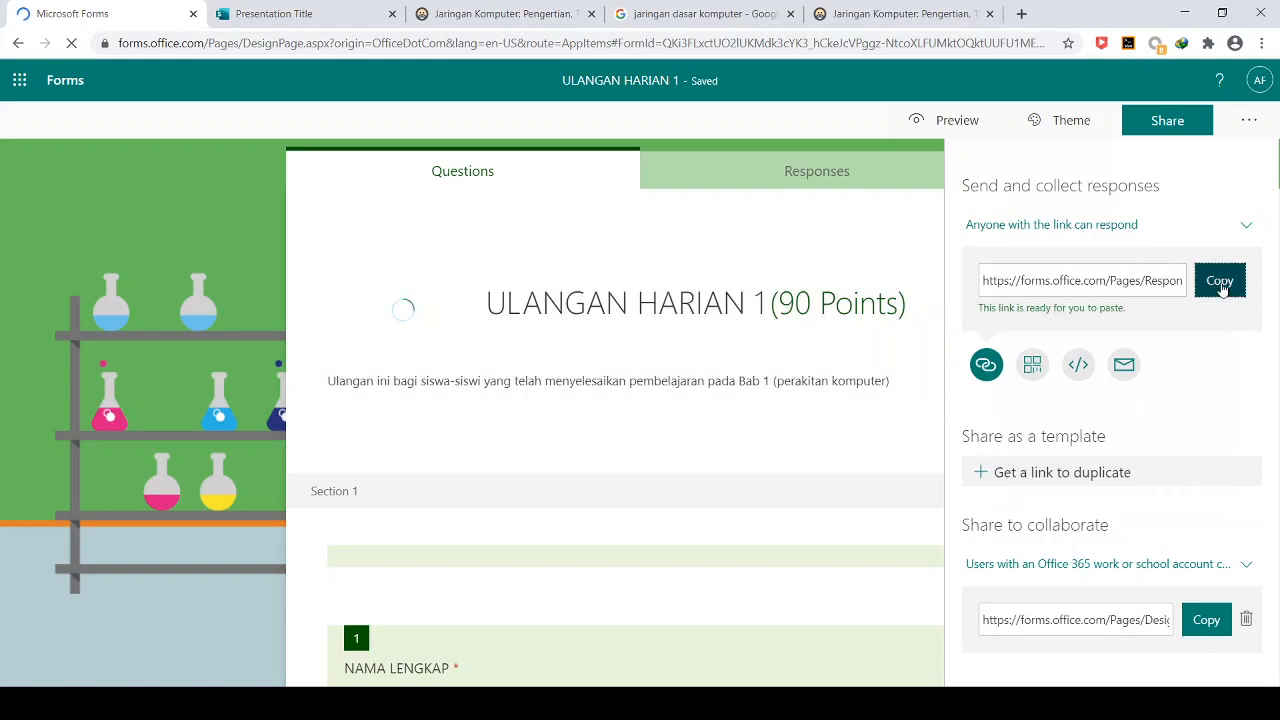
left_click(273, 14)
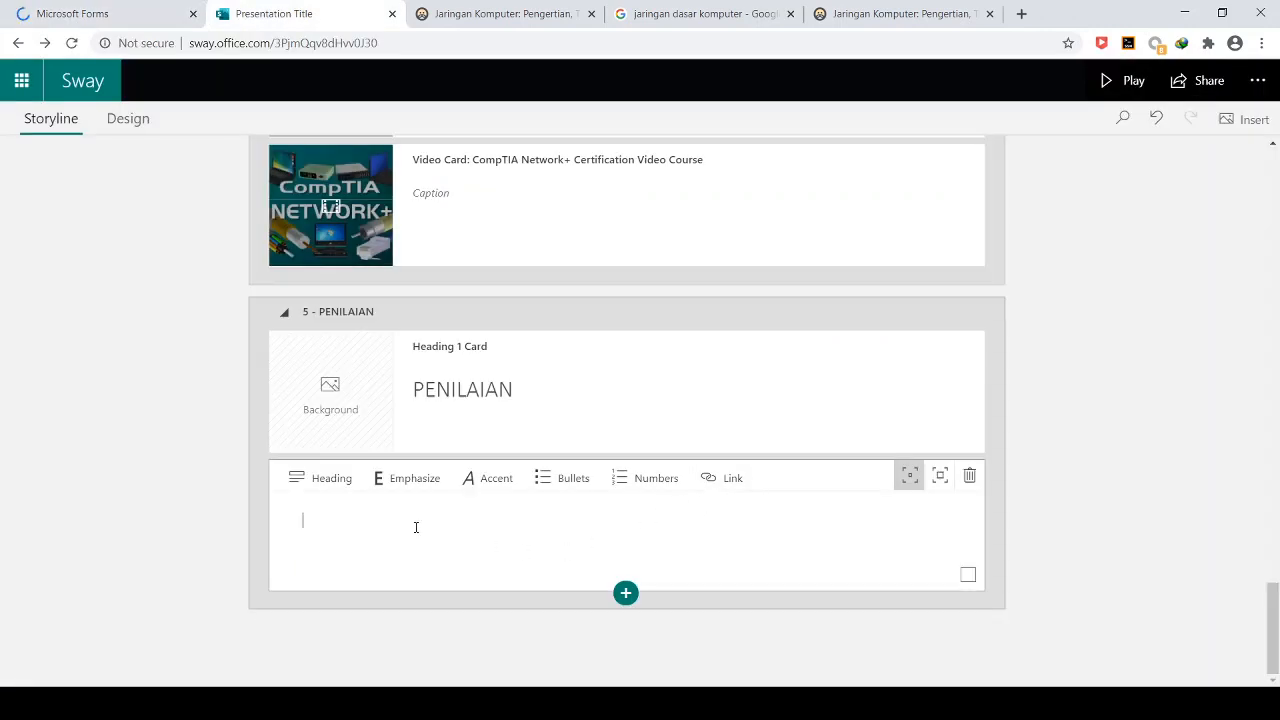
Step: Insert a link with the display text "Quiz" in the PENILAIAN text card, pointing to the copied form response address
left_click(720, 480)
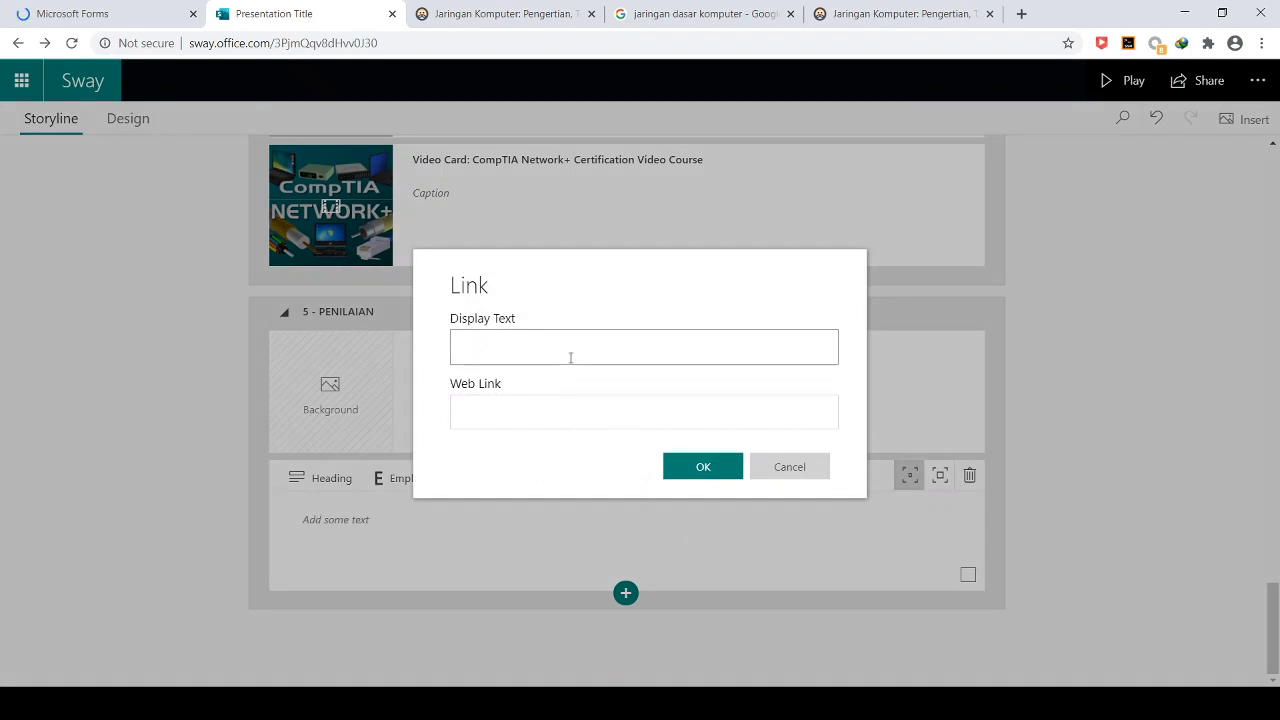
left_click(552, 408)
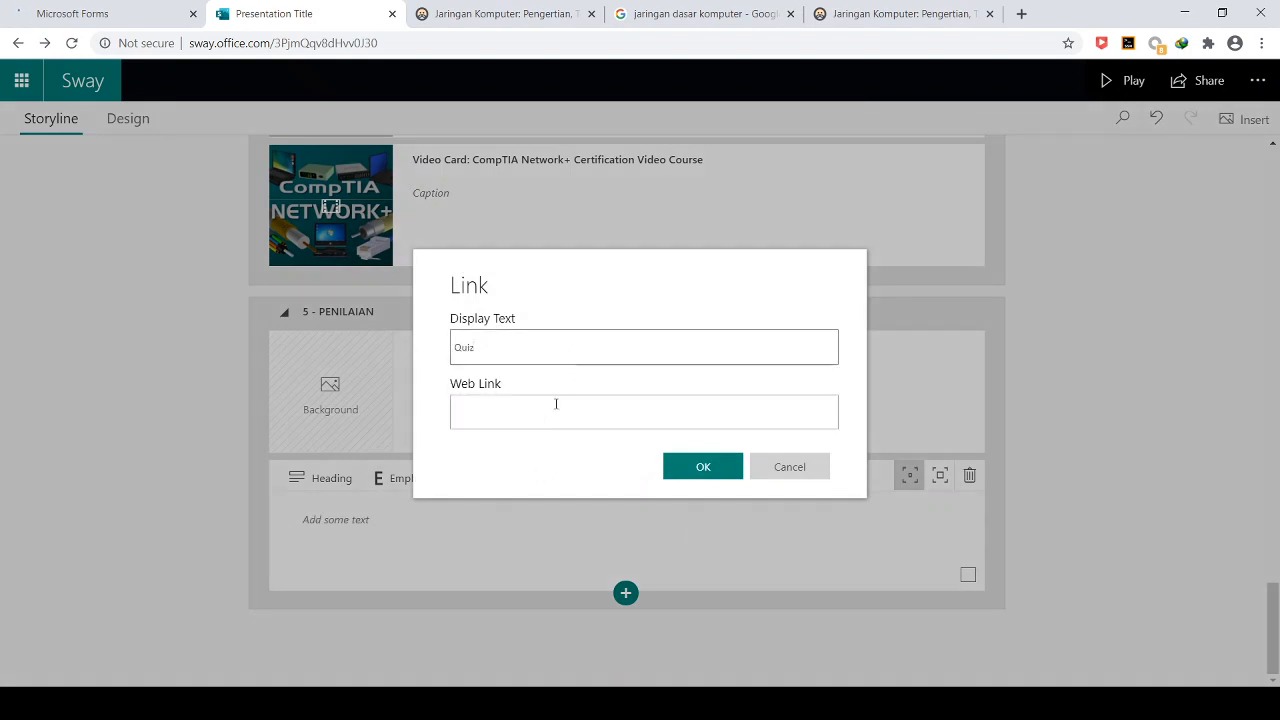
key("ctrl+v")
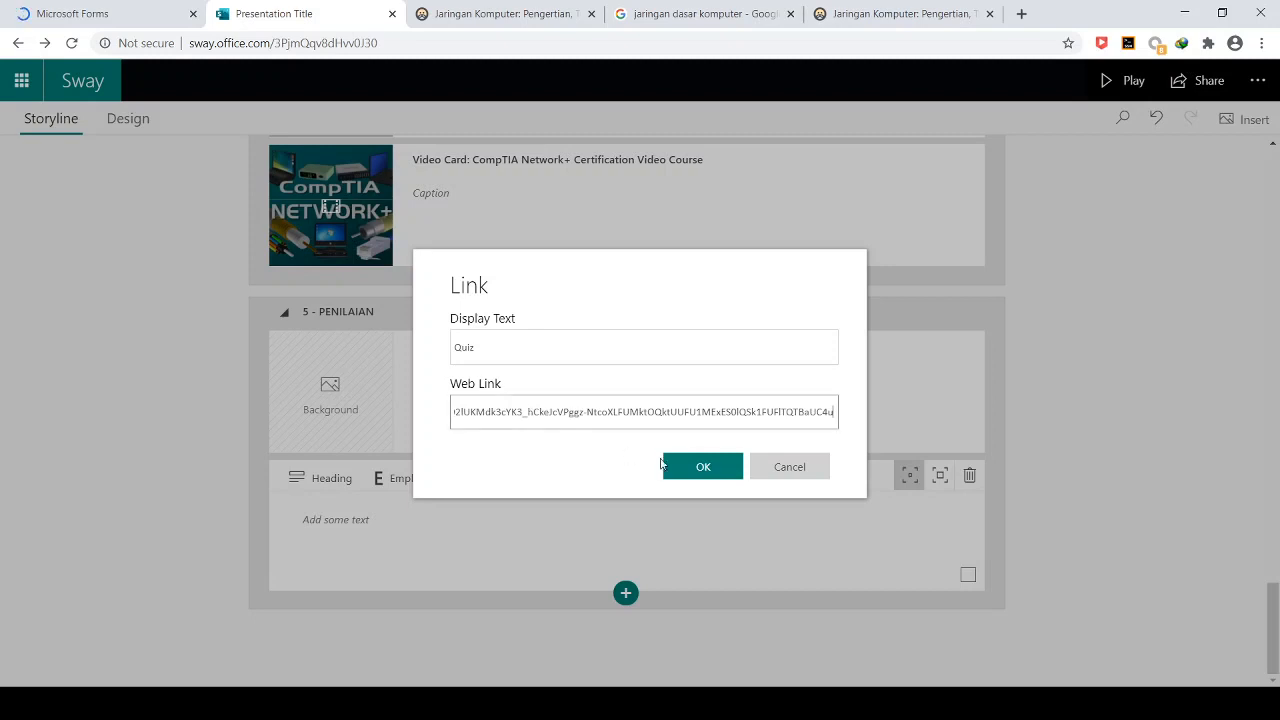
left_click(691, 474)
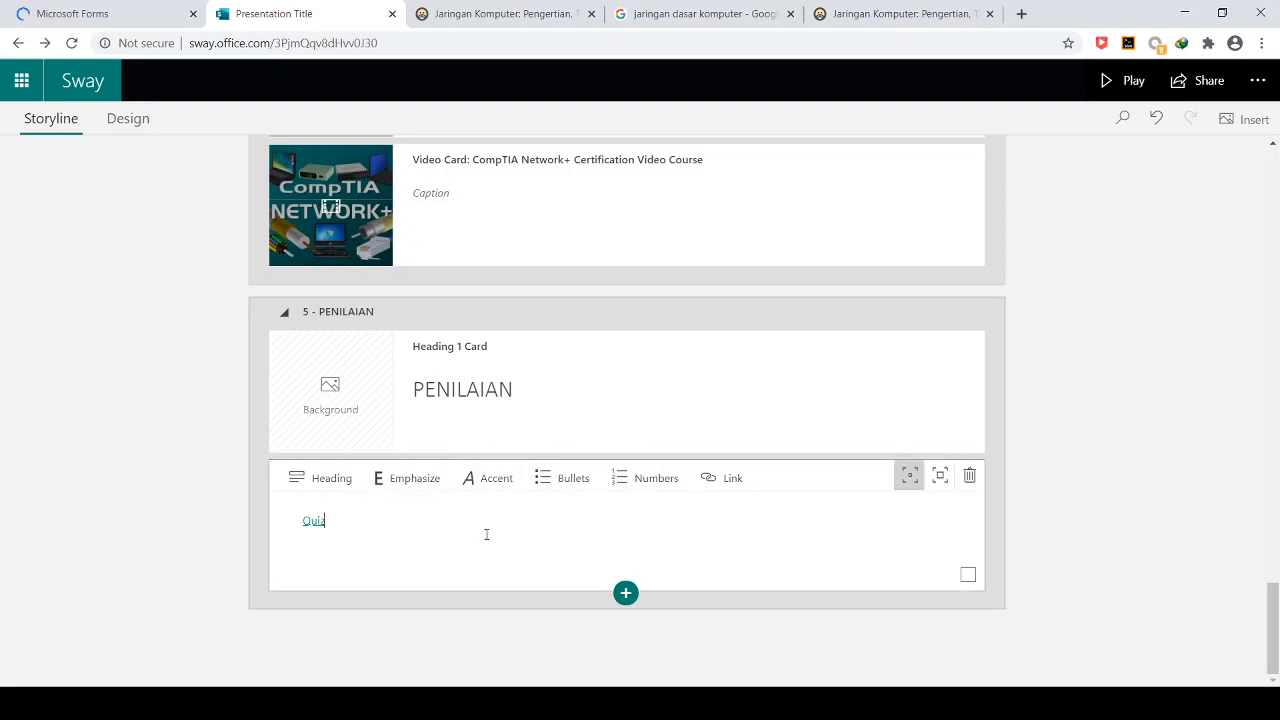
Step: Play the presentation and page through it from the title to the Quiz link after the PENILAIAN heading
left_click(1118, 80)
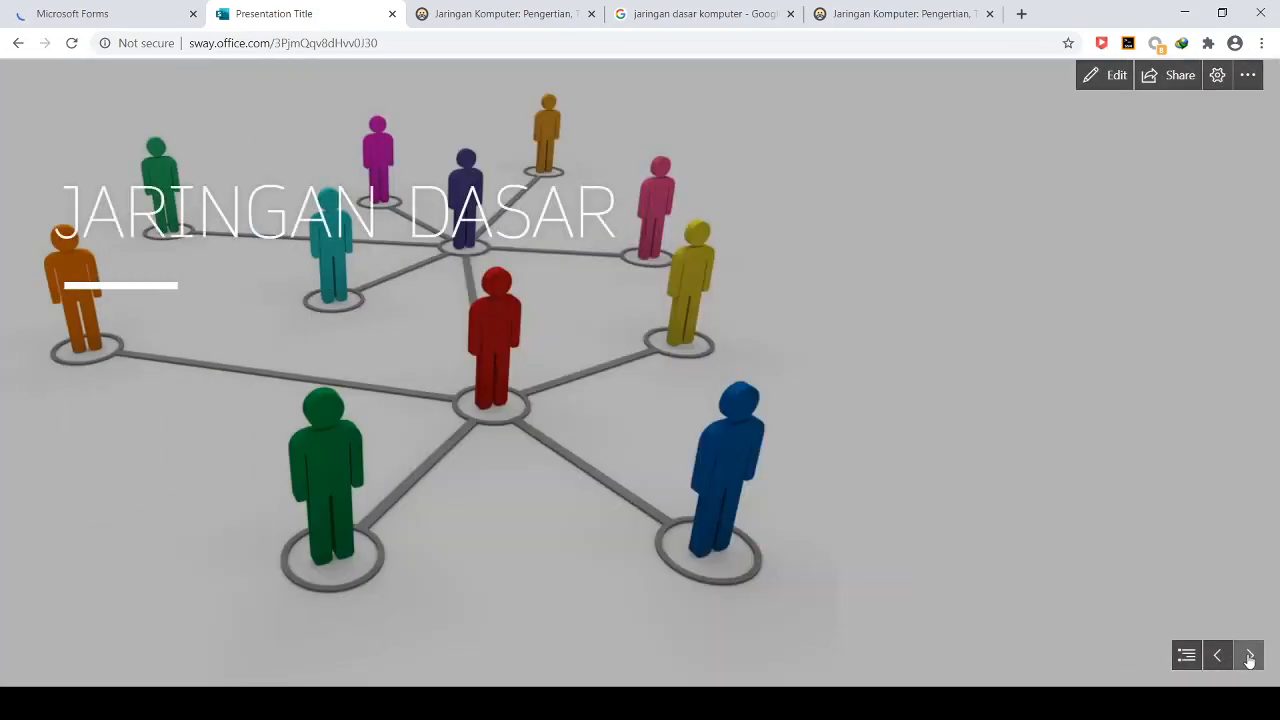
left_click(1249, 656)
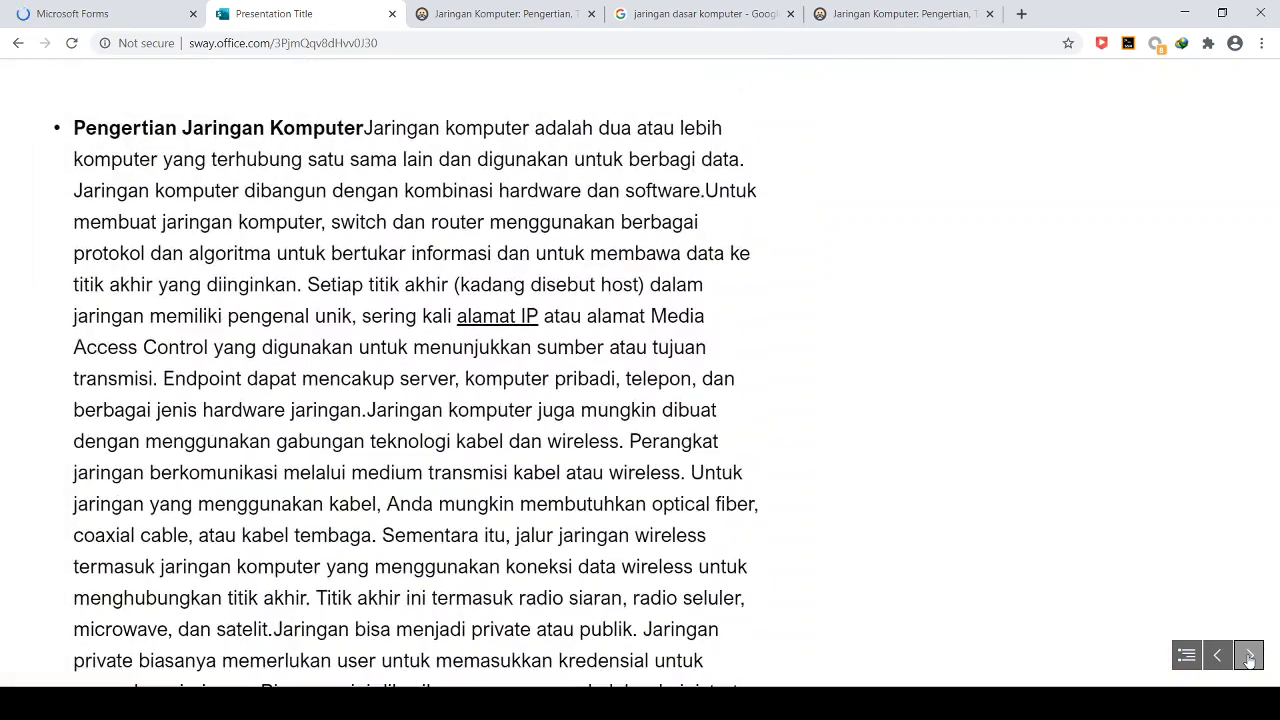
left_click(1248, 655)
left_click(1248, 655)
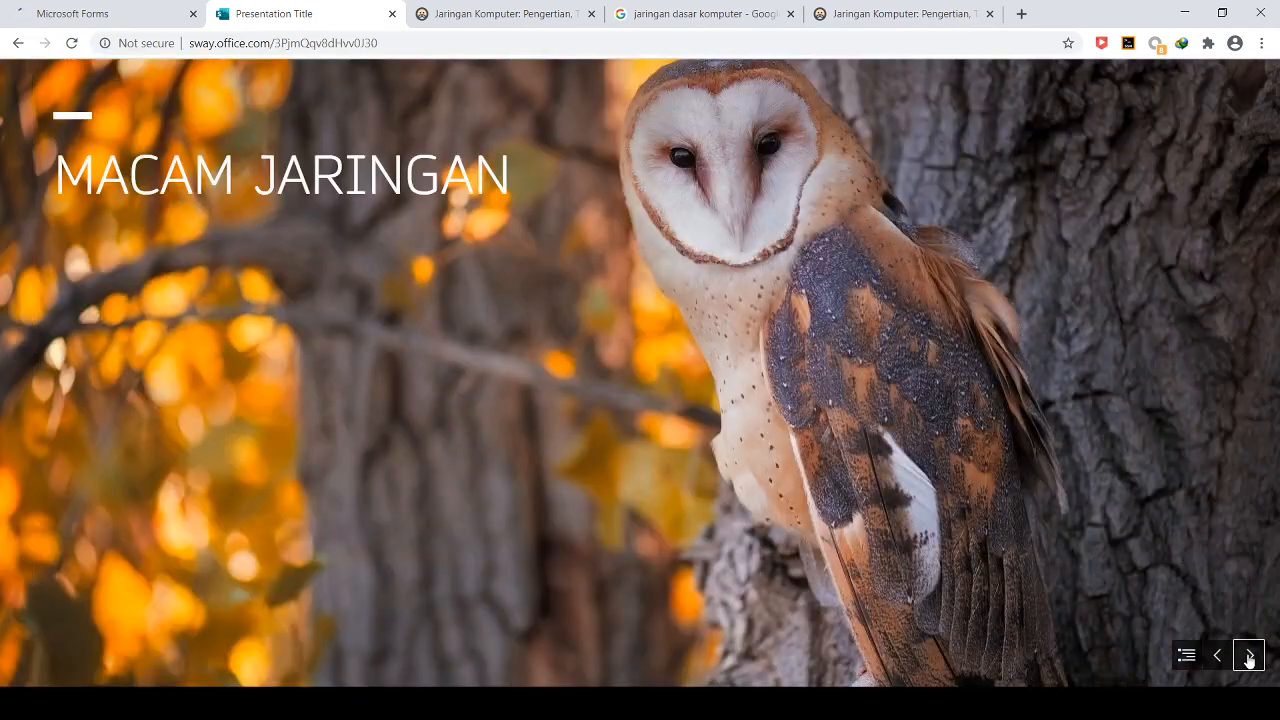
left_click(1248, 656)
left_click(1248, 655)
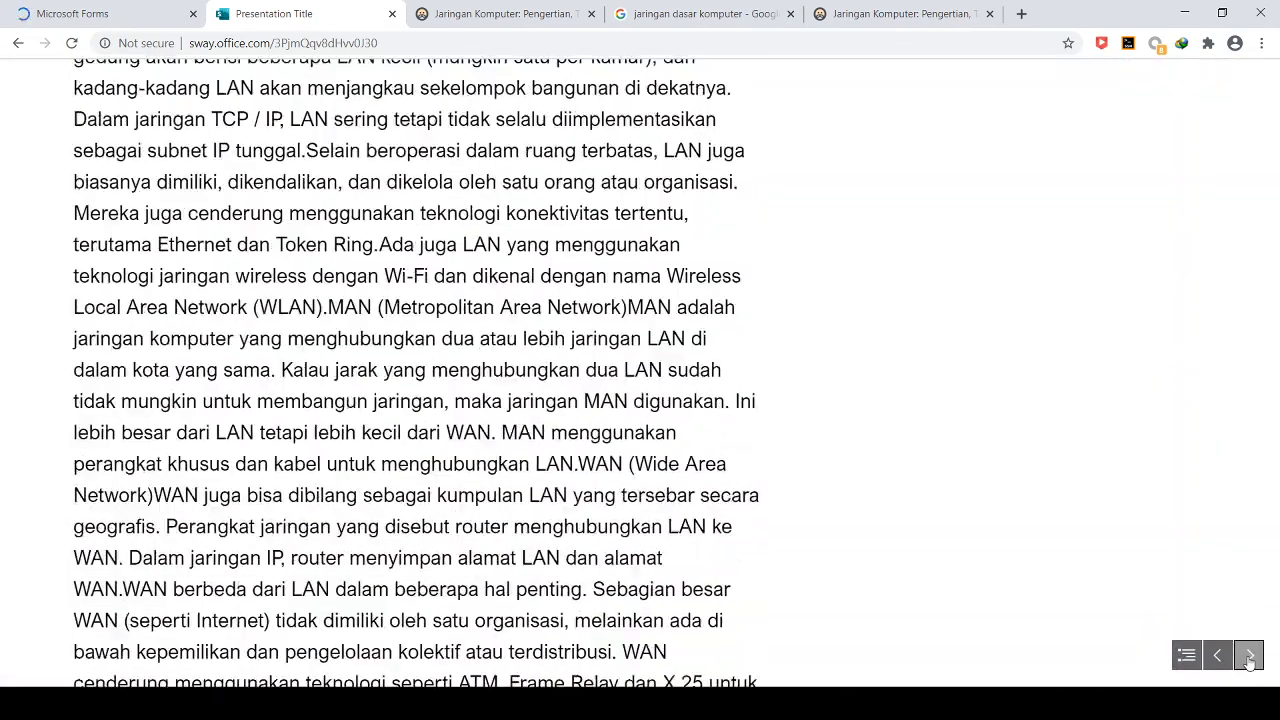
left_click(1248, 655)
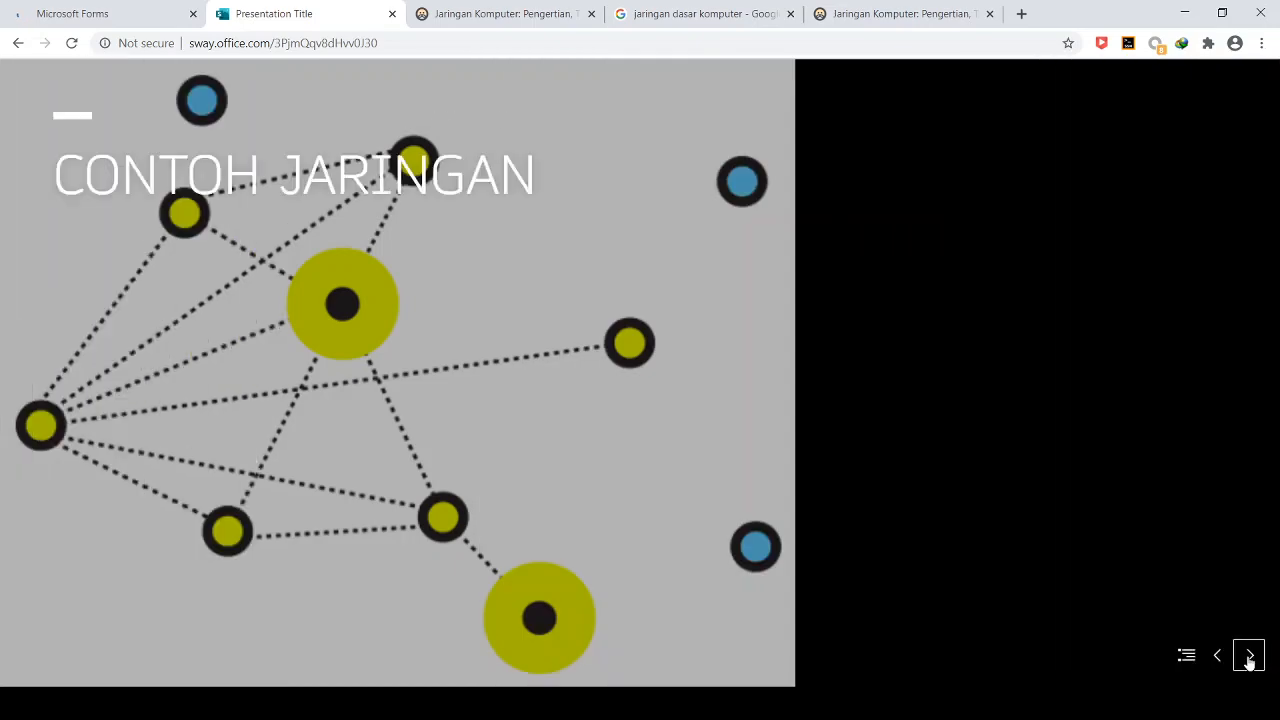
left_click(1248, 656)
left_click(1248, 656)
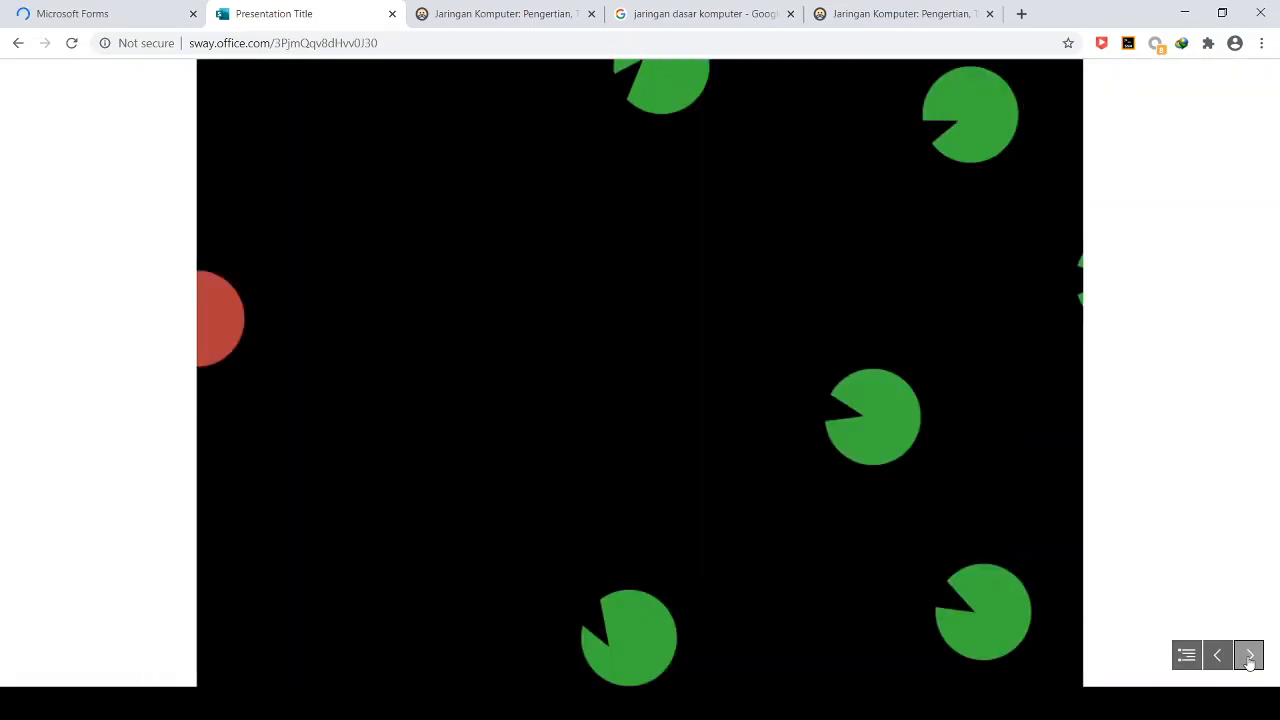
left_click(1248, 656)
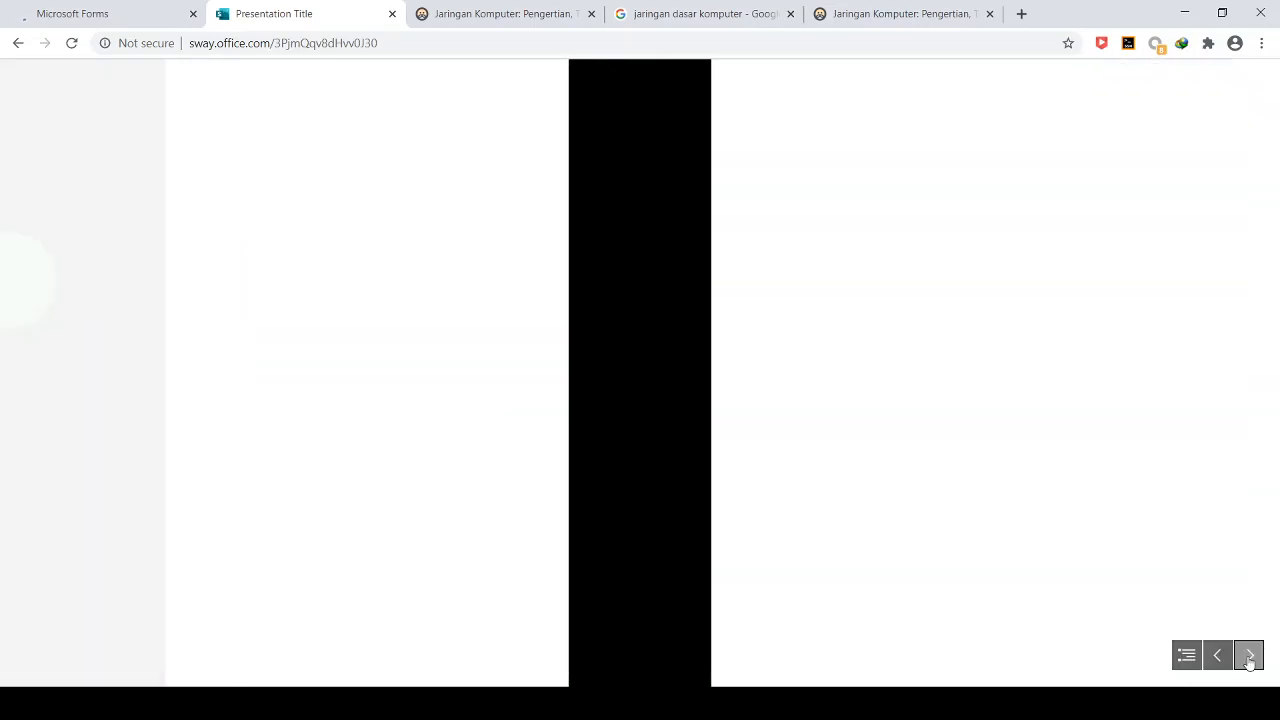
left_click(1248, 656)
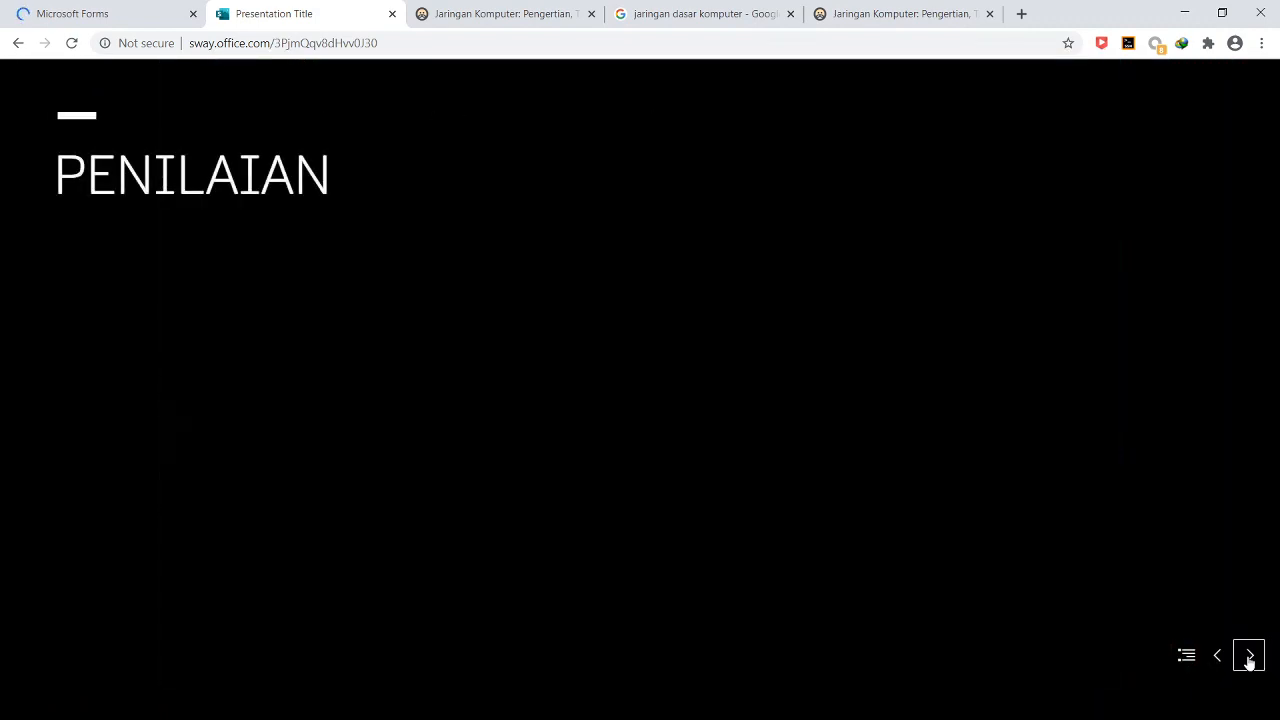
left_click(1248, 656)
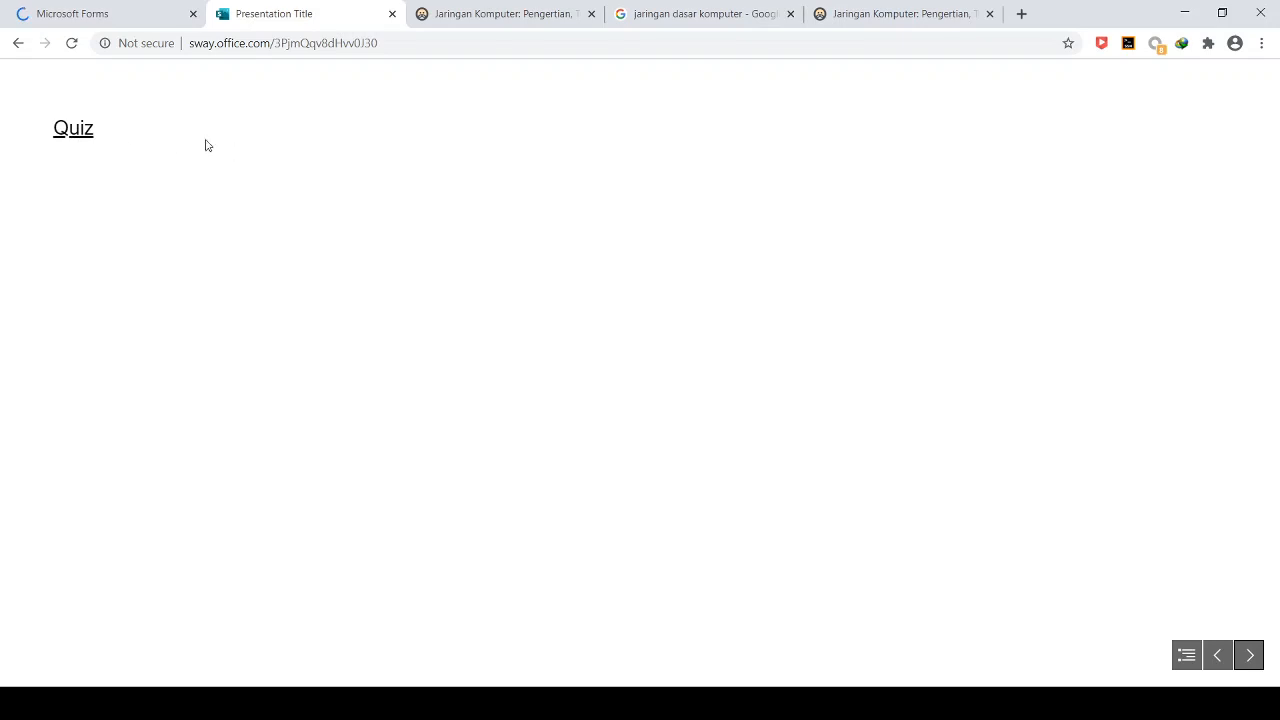
Step: Test the Quiz link by viewing the ULANGAN HARIAN 1 form, close the form and return to editing the presentation
left_click(73, 135)
left_click(807, 469)
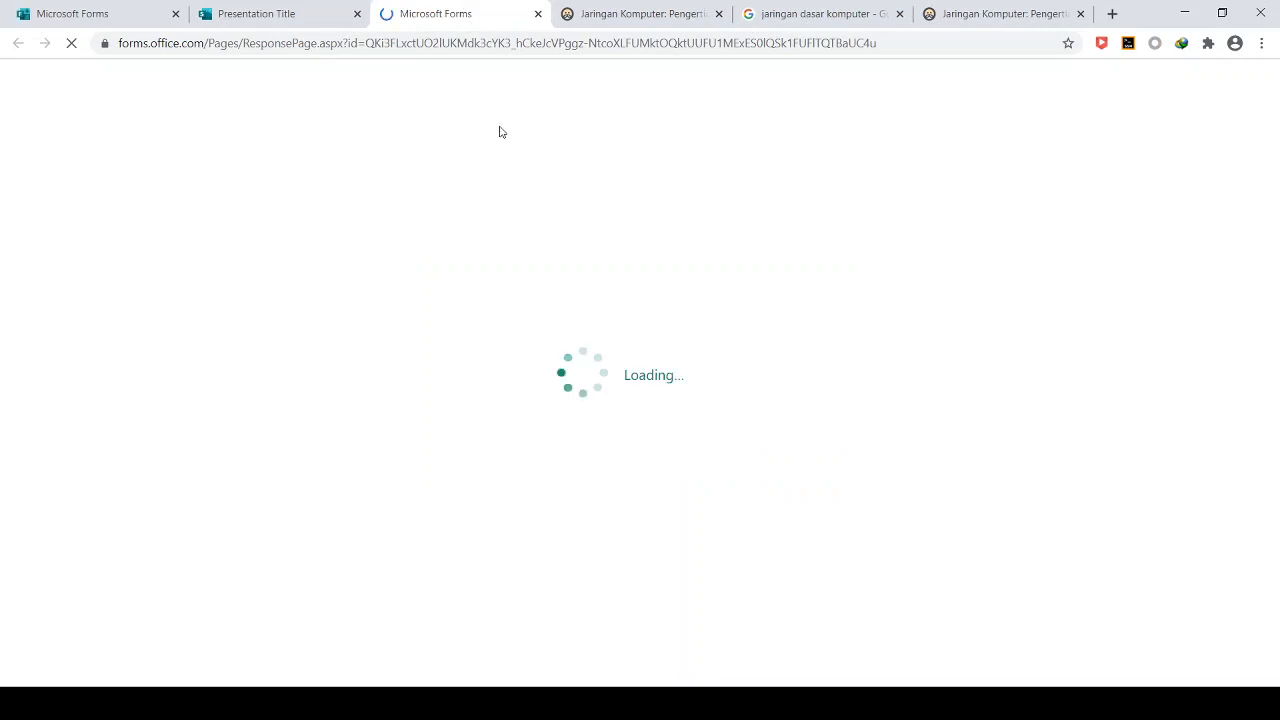
scroll(620, 345, "down", 3)
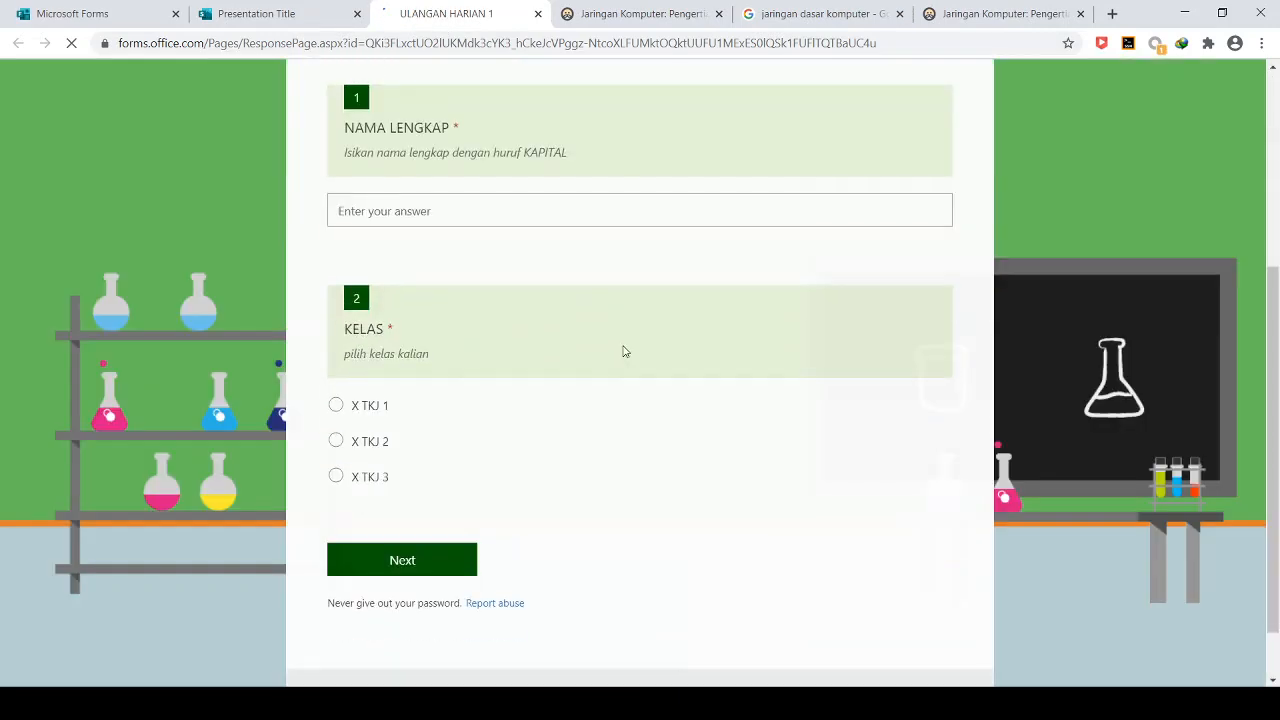
scroll(622, 351, "up", 4)
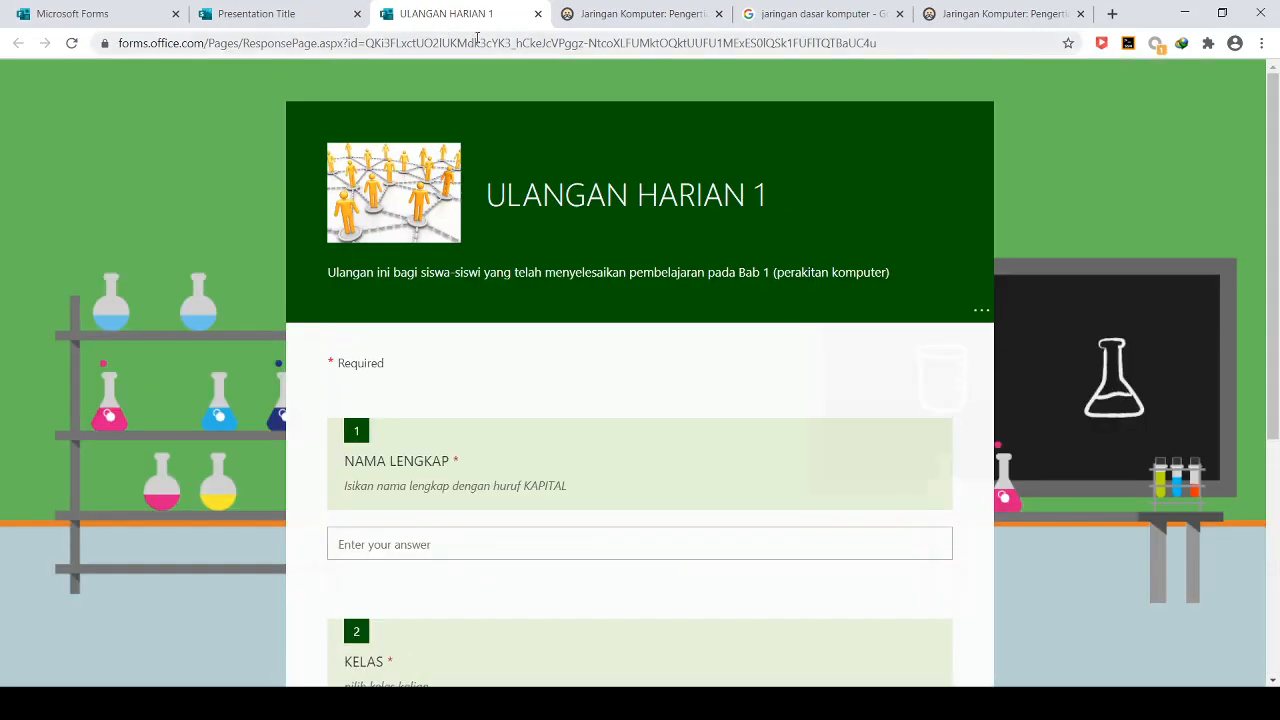
left_click(539, 14)
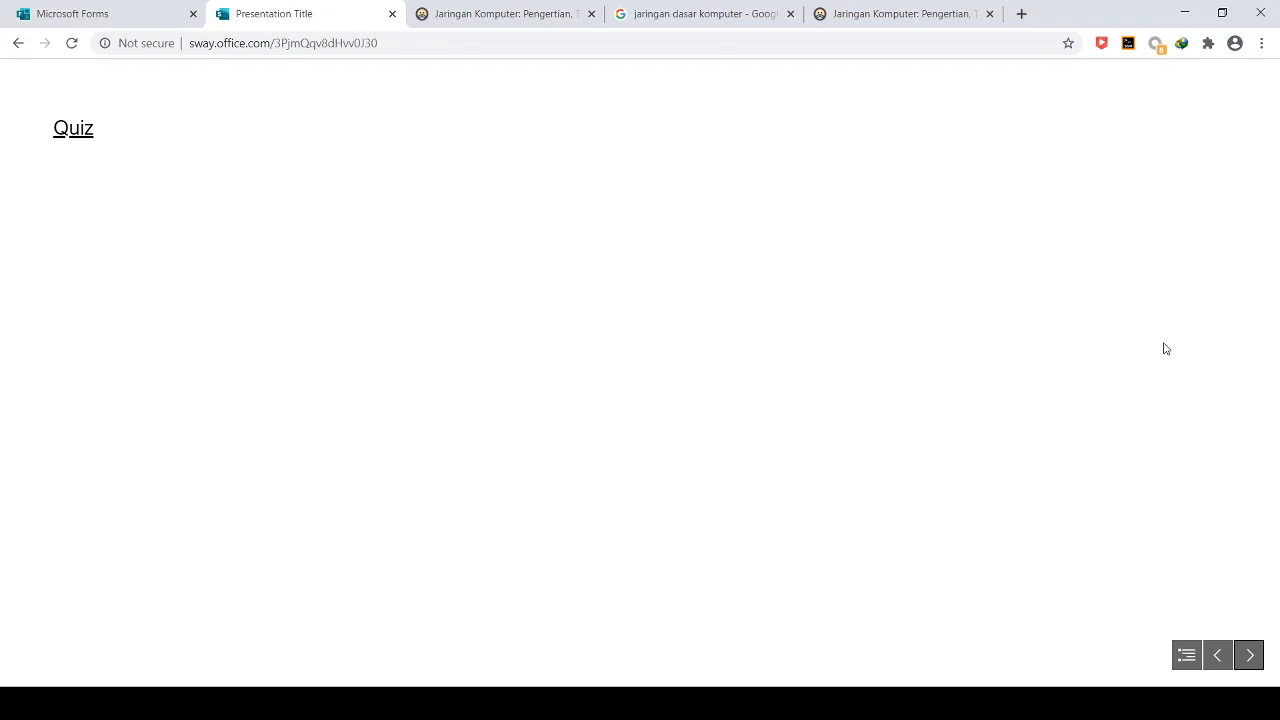
left_click(1104, 76)
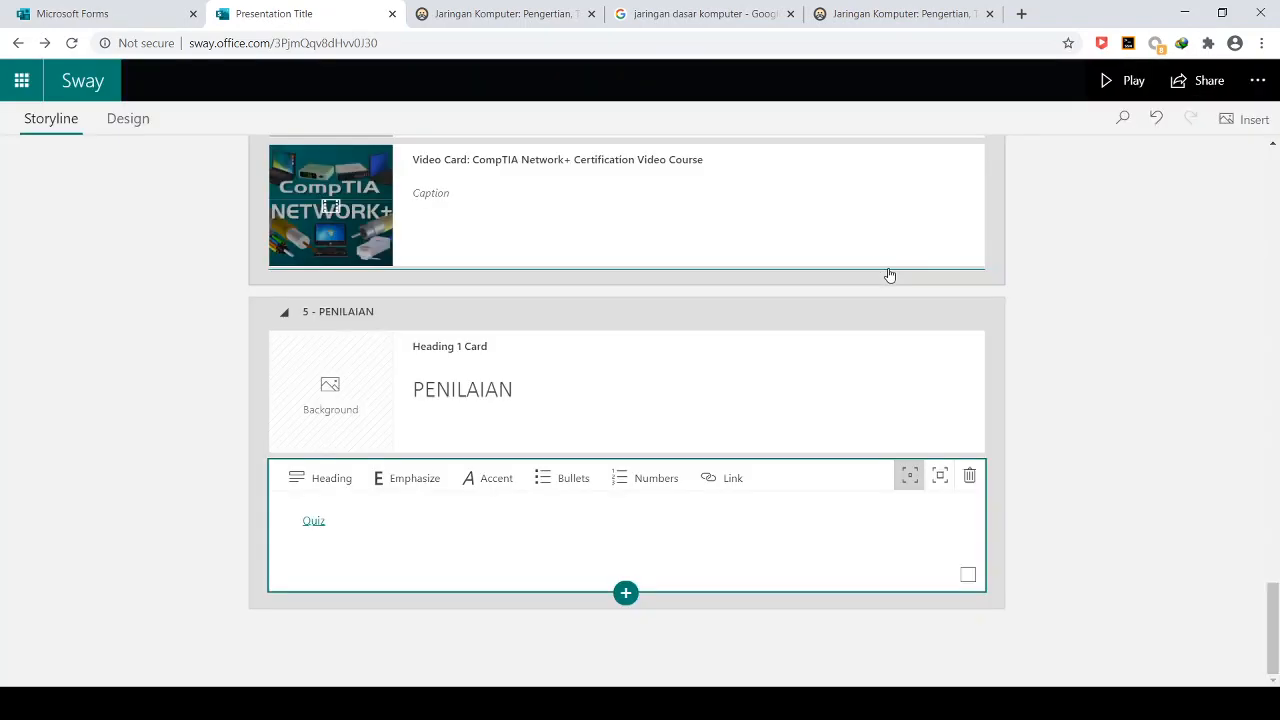
Step: Show the media card types that can be added beneath the Quiz text card
left_click(365, 526)
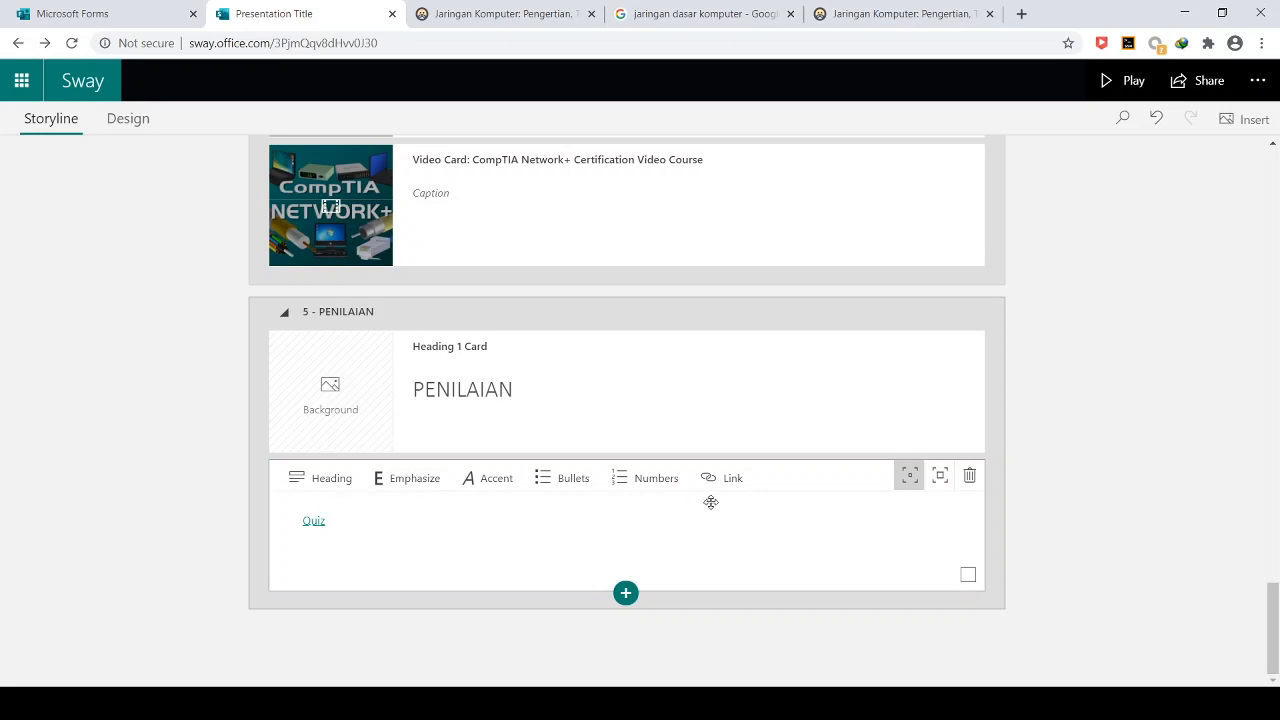
left_click(625, 593)
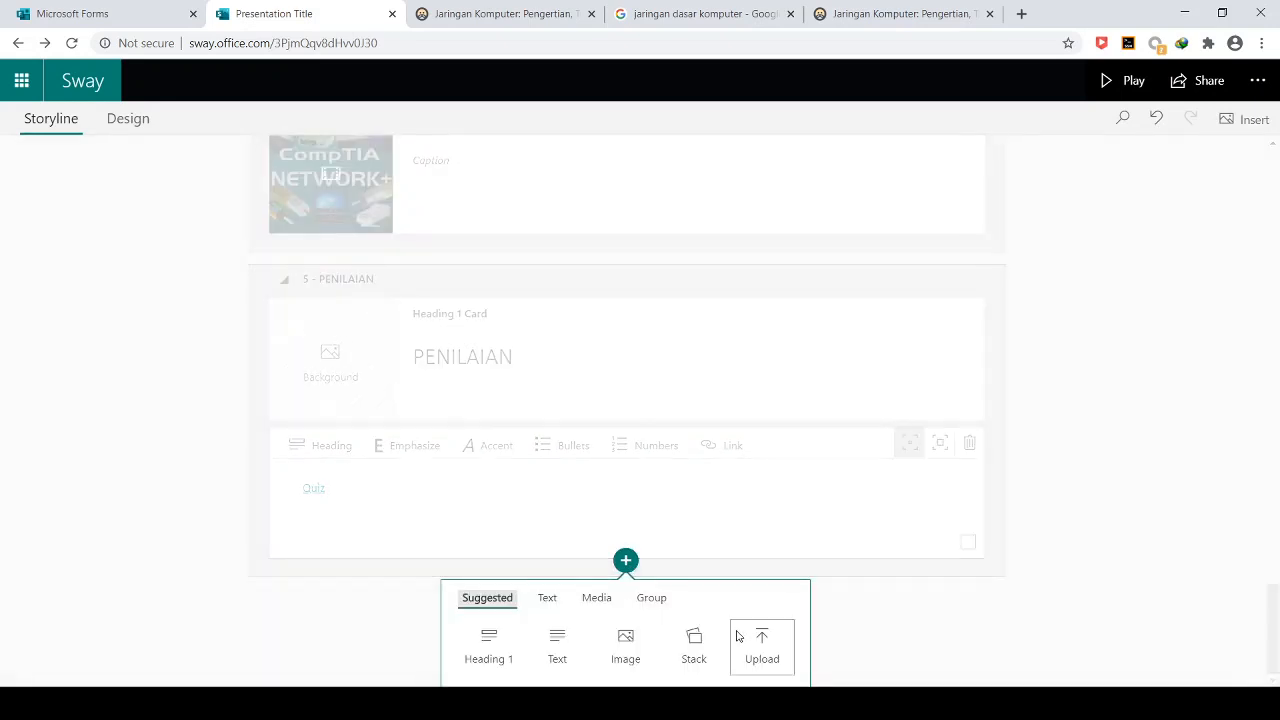
left_click(596, 602)
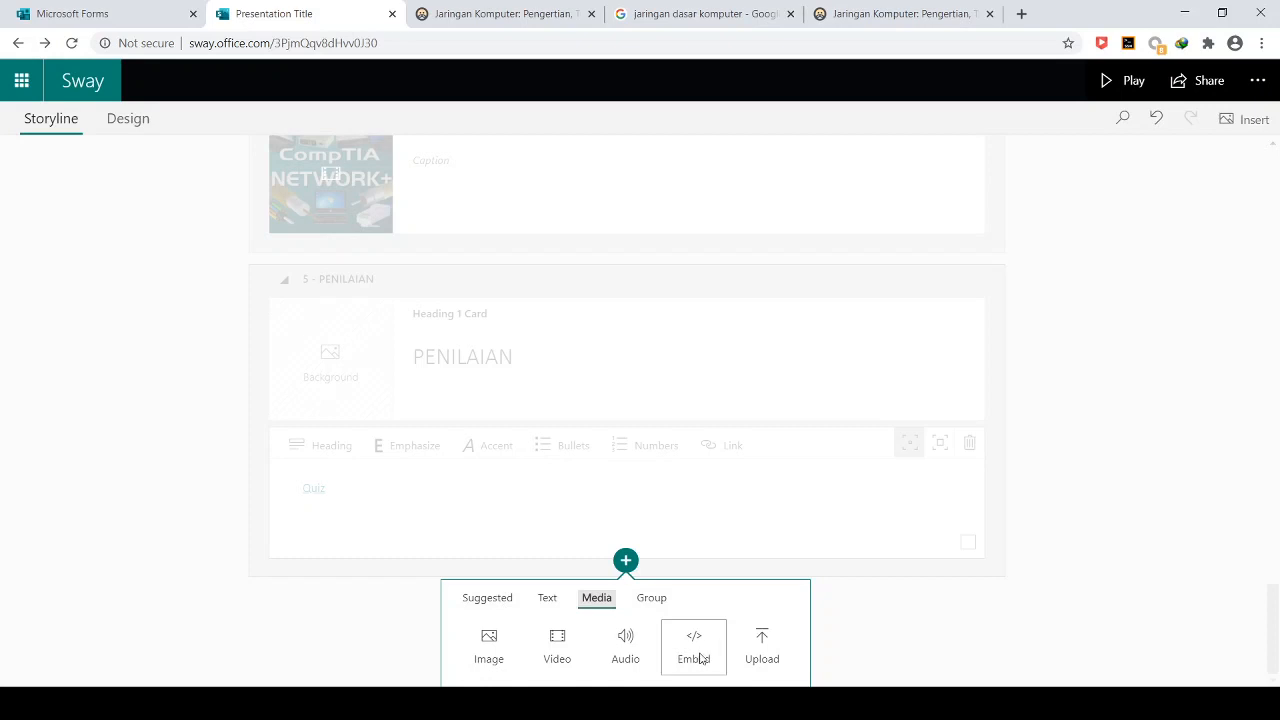
Step: Switch to Microsoft Forms, copy the embed code of the ULANGAN HARIAN 1 quiz and switch back to the Sway presentation
left_click(106, 14)
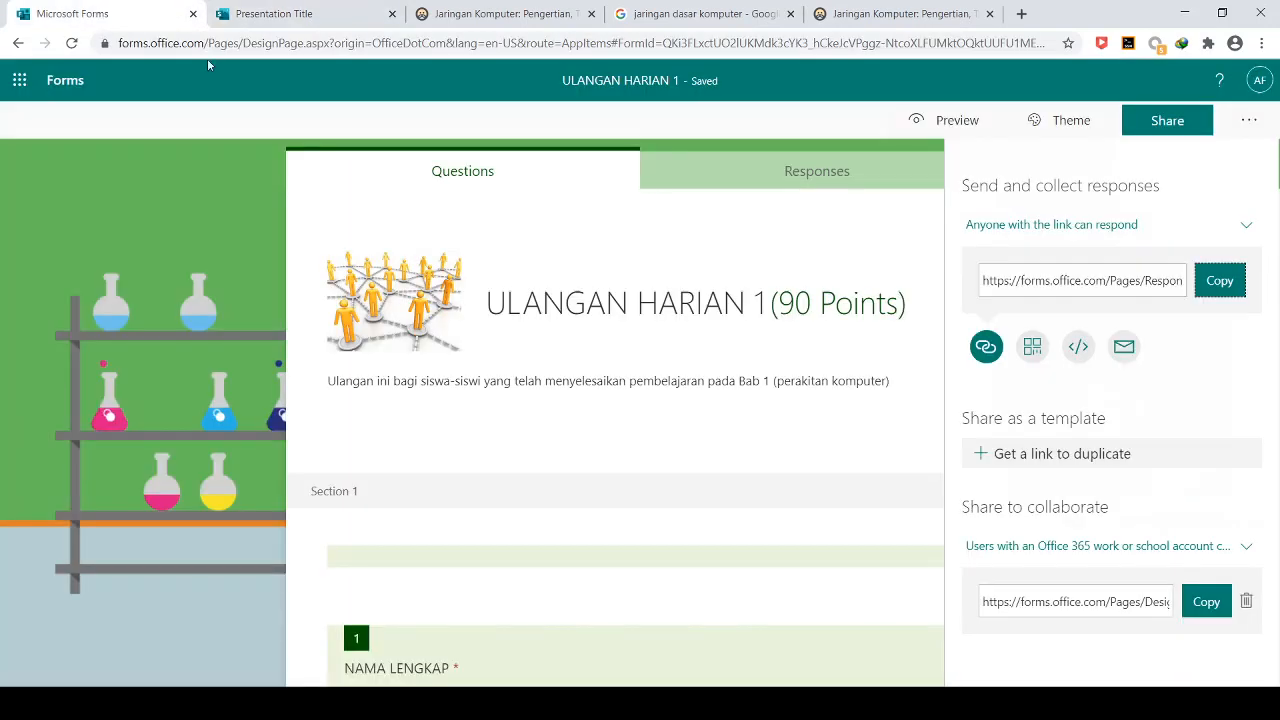
left_click(1188, 130)
left_click(1188, 131)
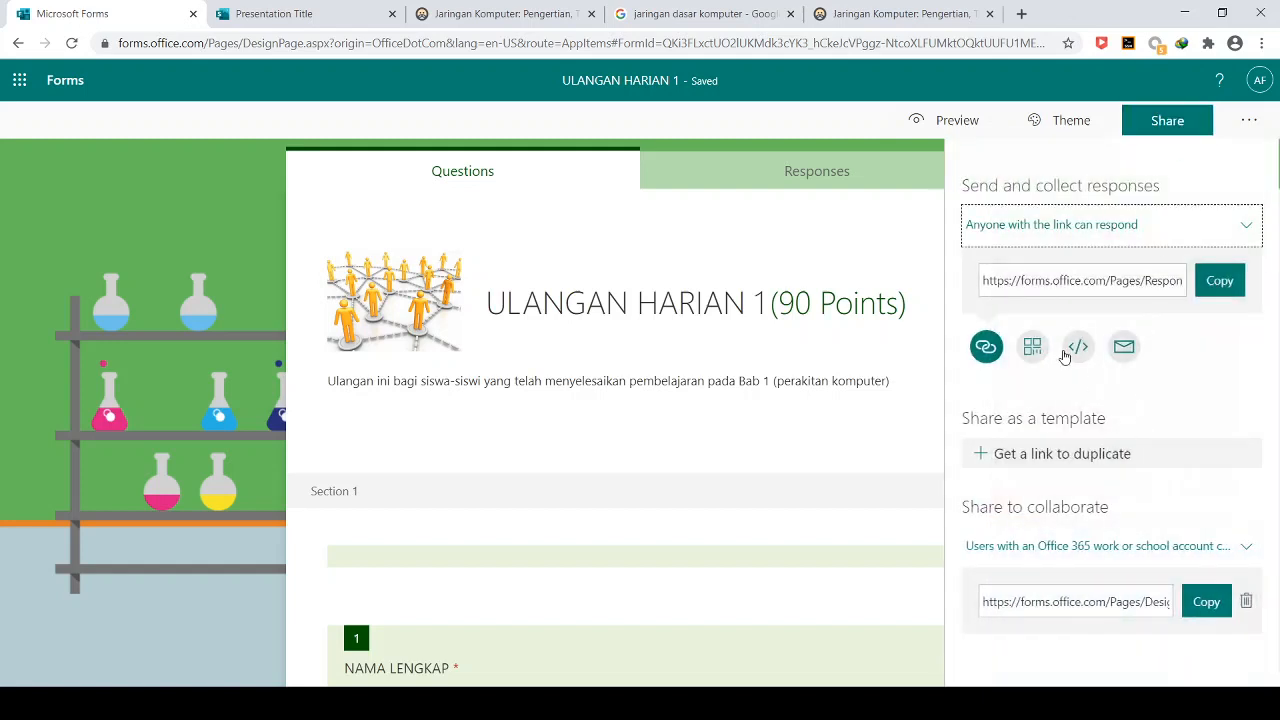
left_click(1077, 349)
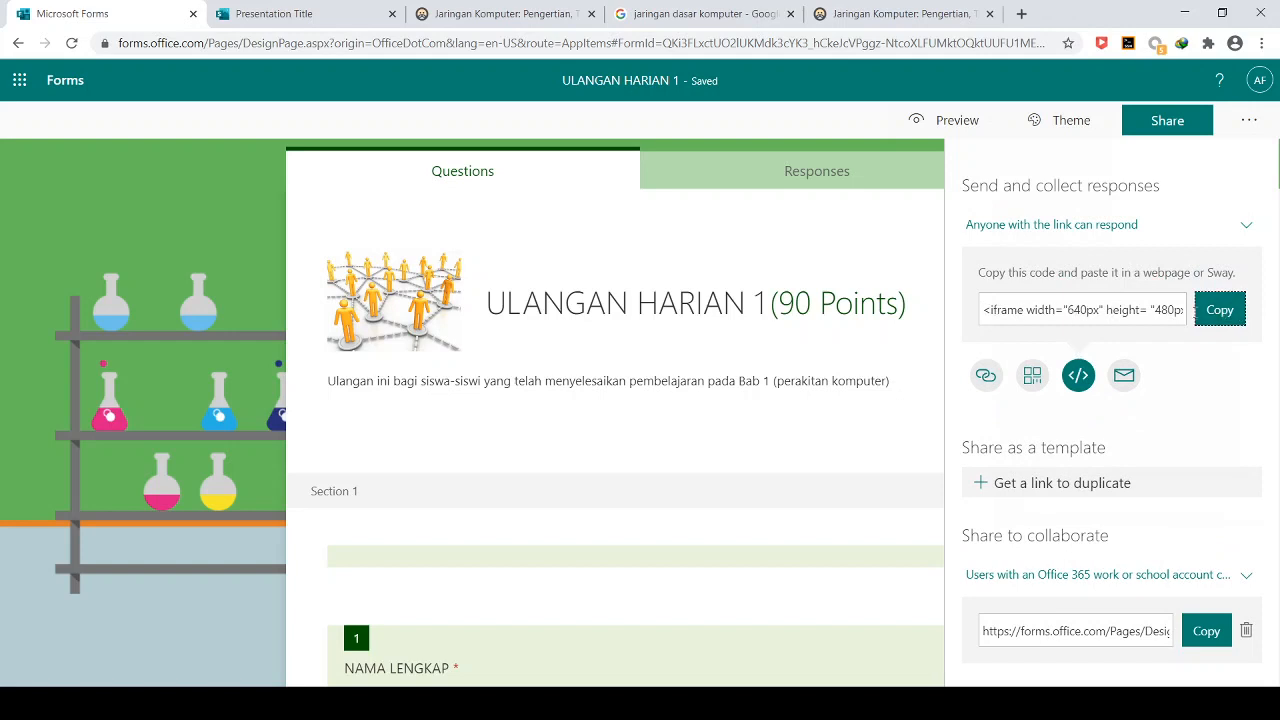
left_click(1215, 313)
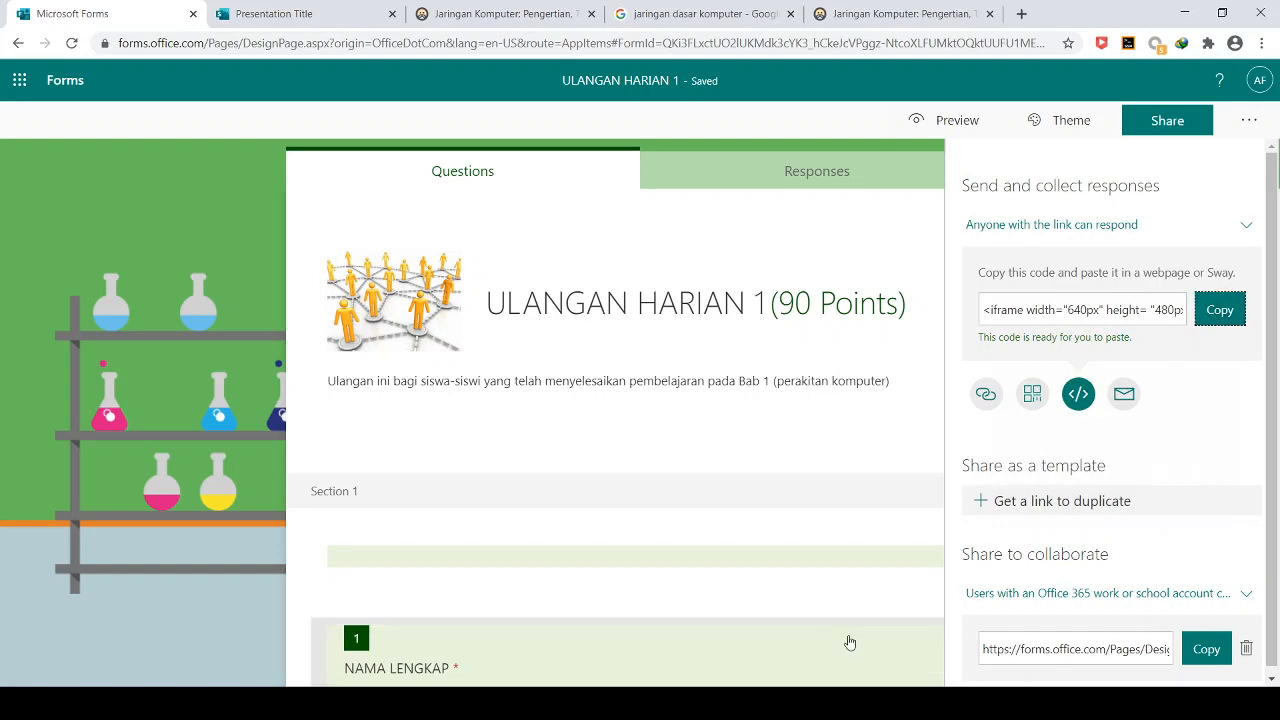
left_click(288, 15)
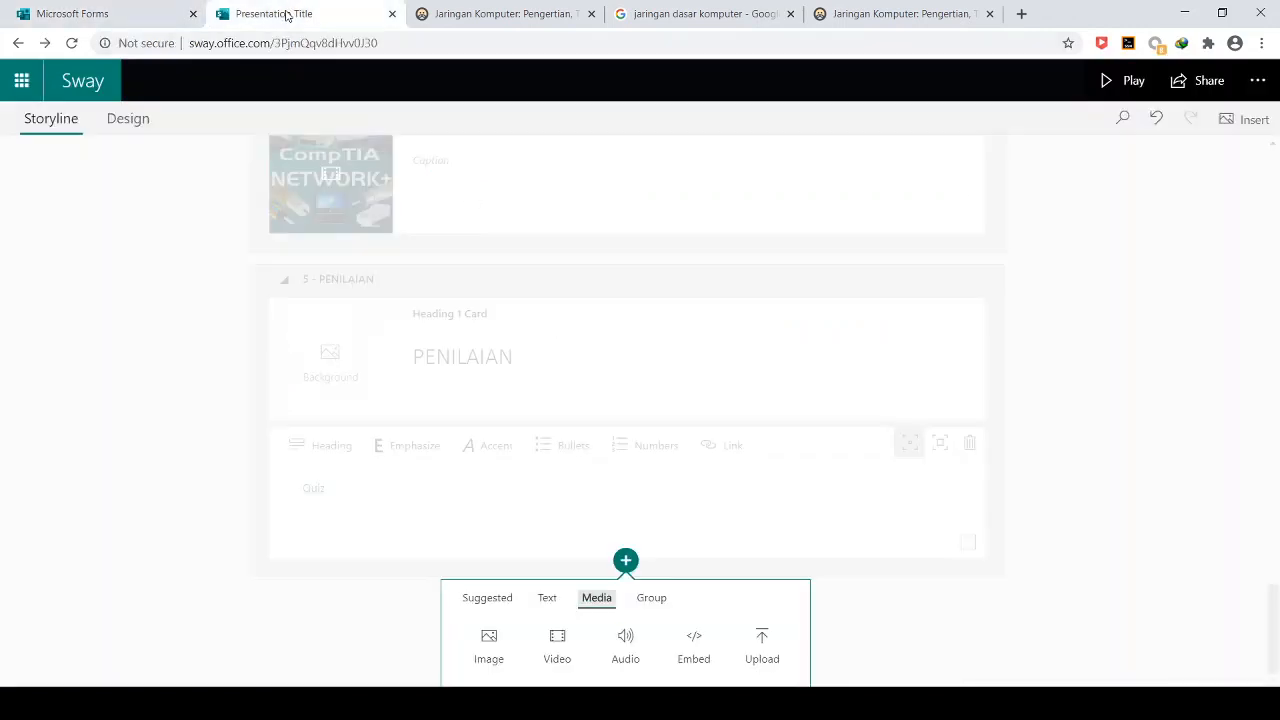
Step: Add an embed card beneath the Quiz text card and paste the copied form embed code into it
left_click(697, 652)
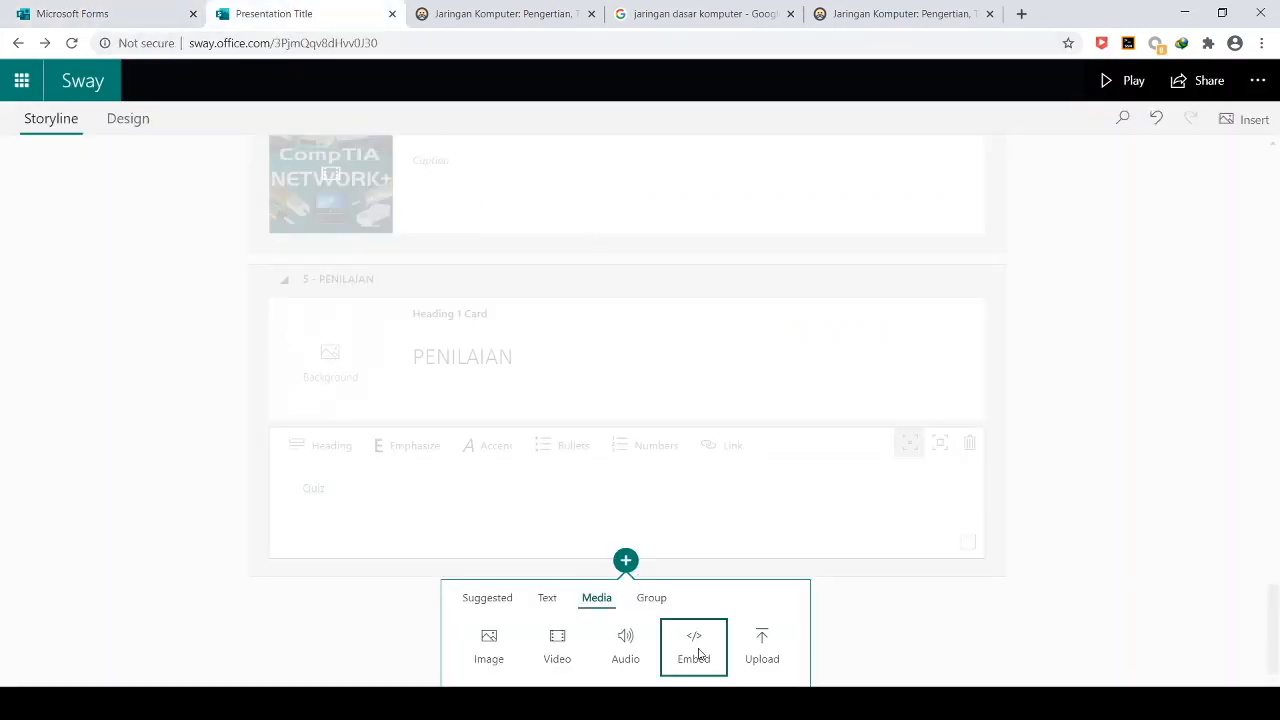
left_click(440, 550)
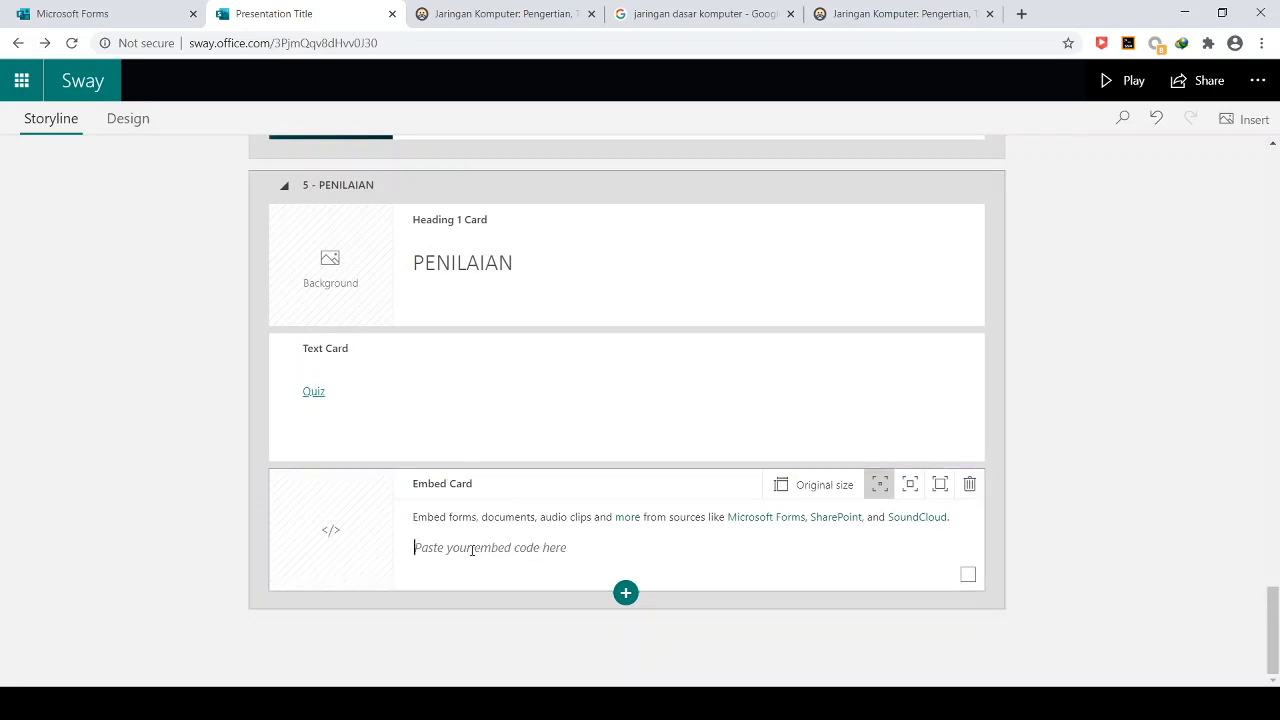
key("ctrl+v")
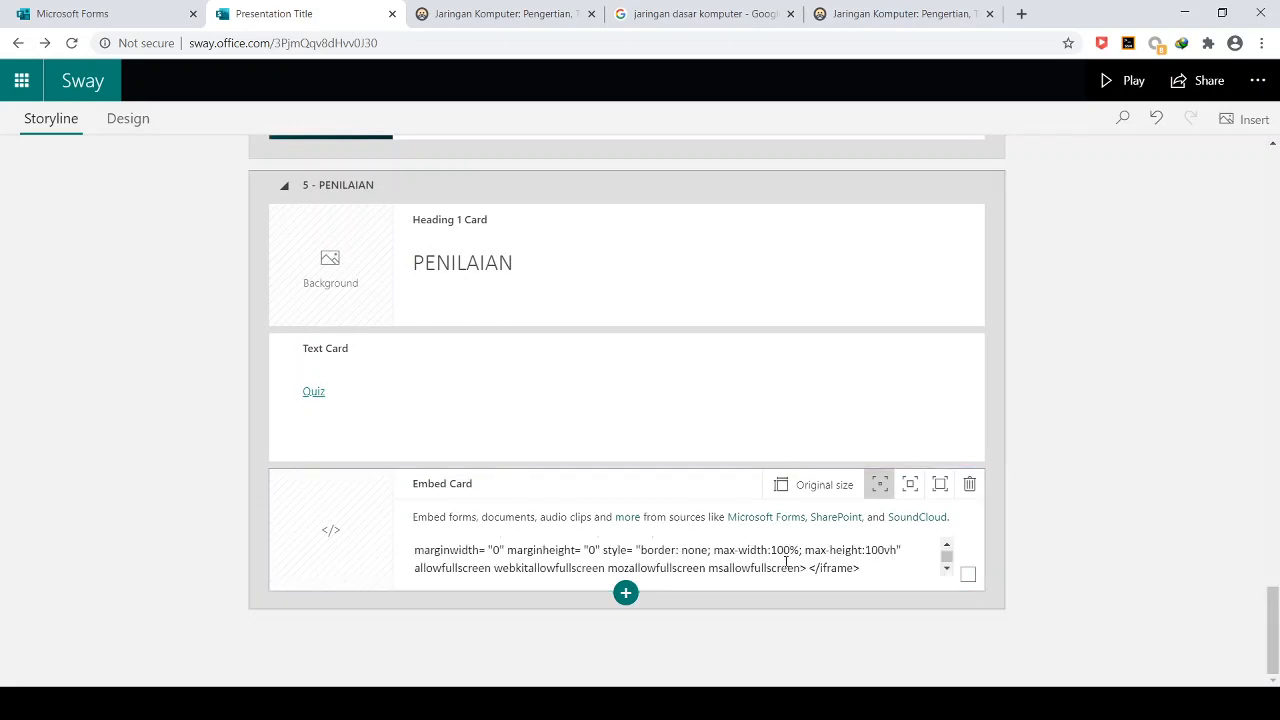
Step: Play the presentation and page through its slides from the JARINGAN DASAR title to the Quiz link slide
left_click(1108, 82)
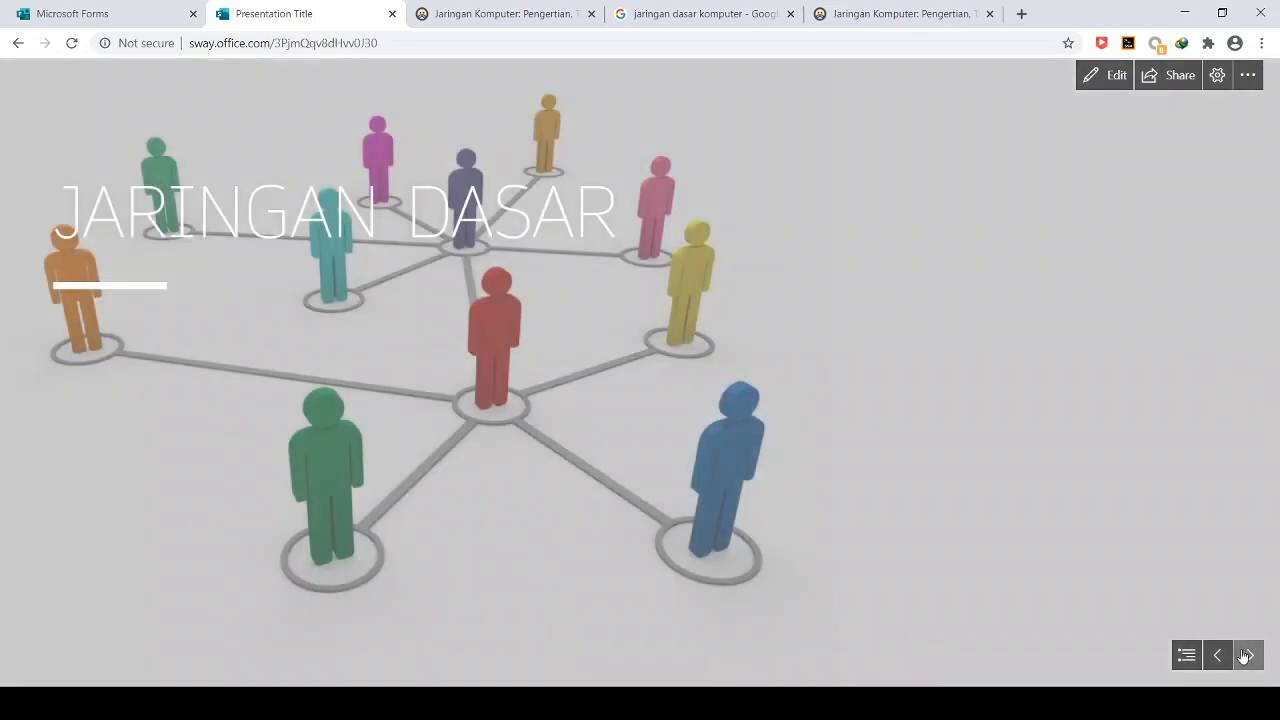
left_click(1249, 656)
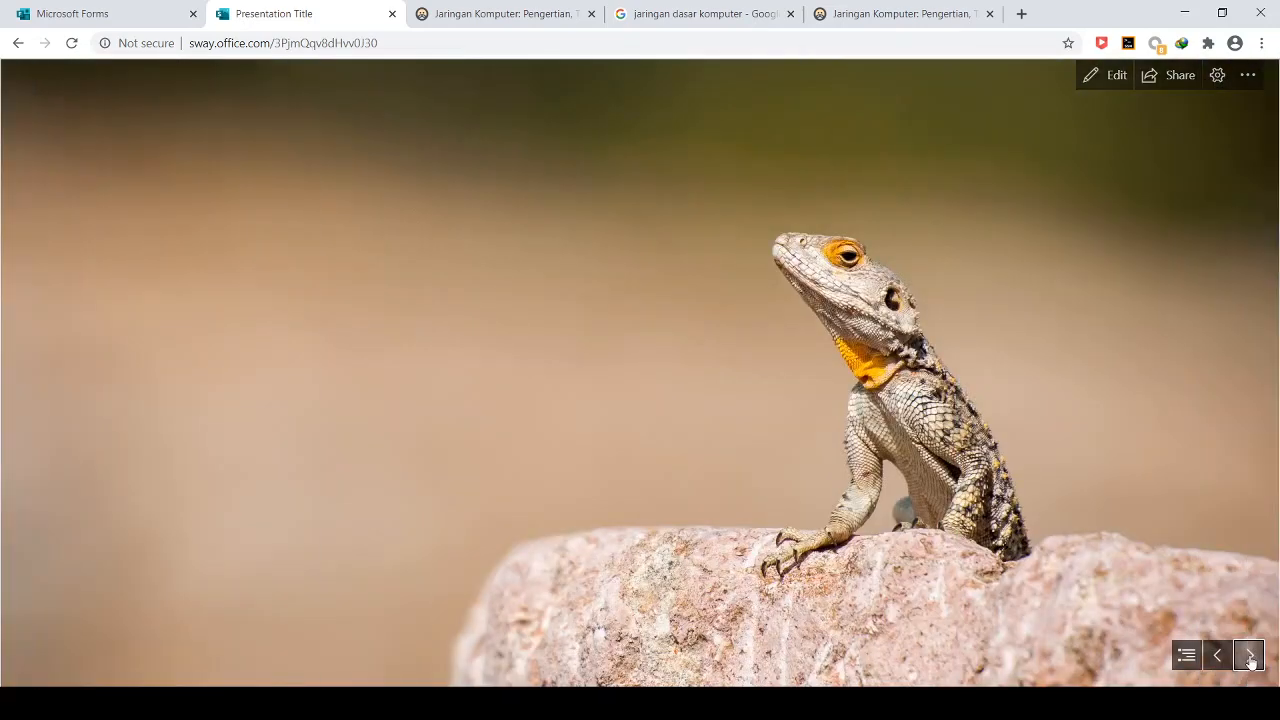
left_click(1249, 656)
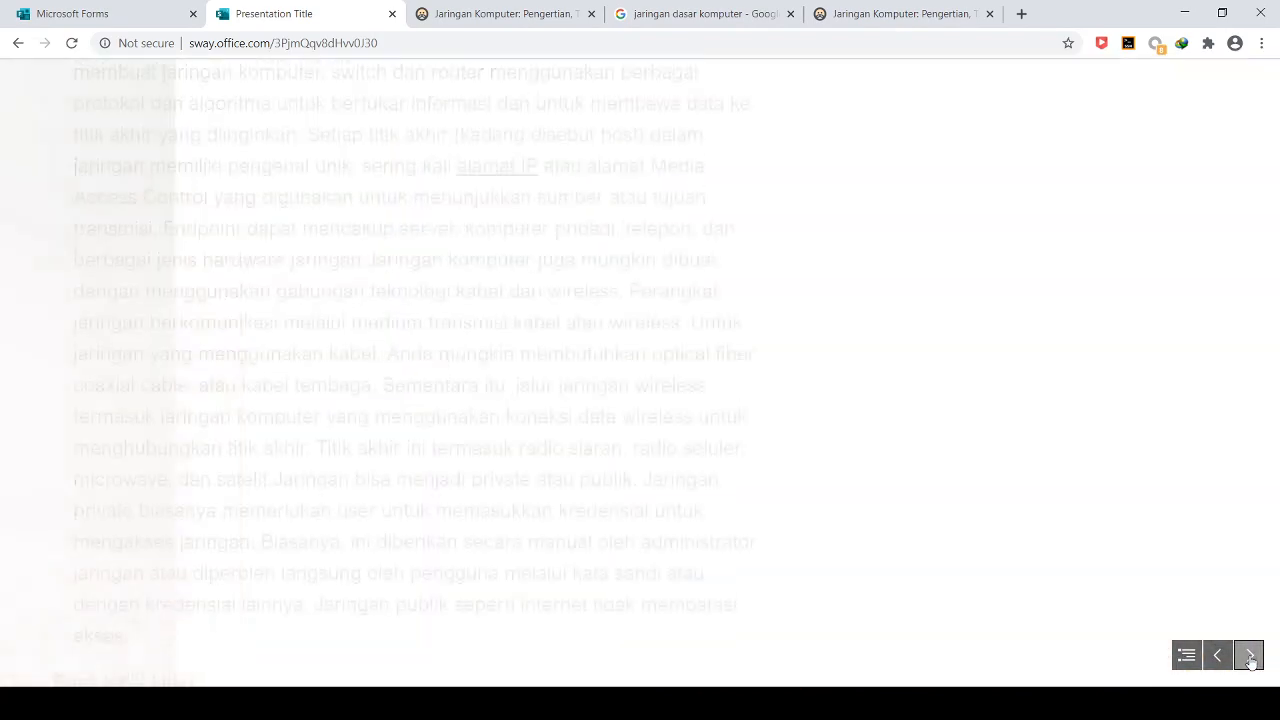
left_click(1249, 656)
left_click(1249, 656)
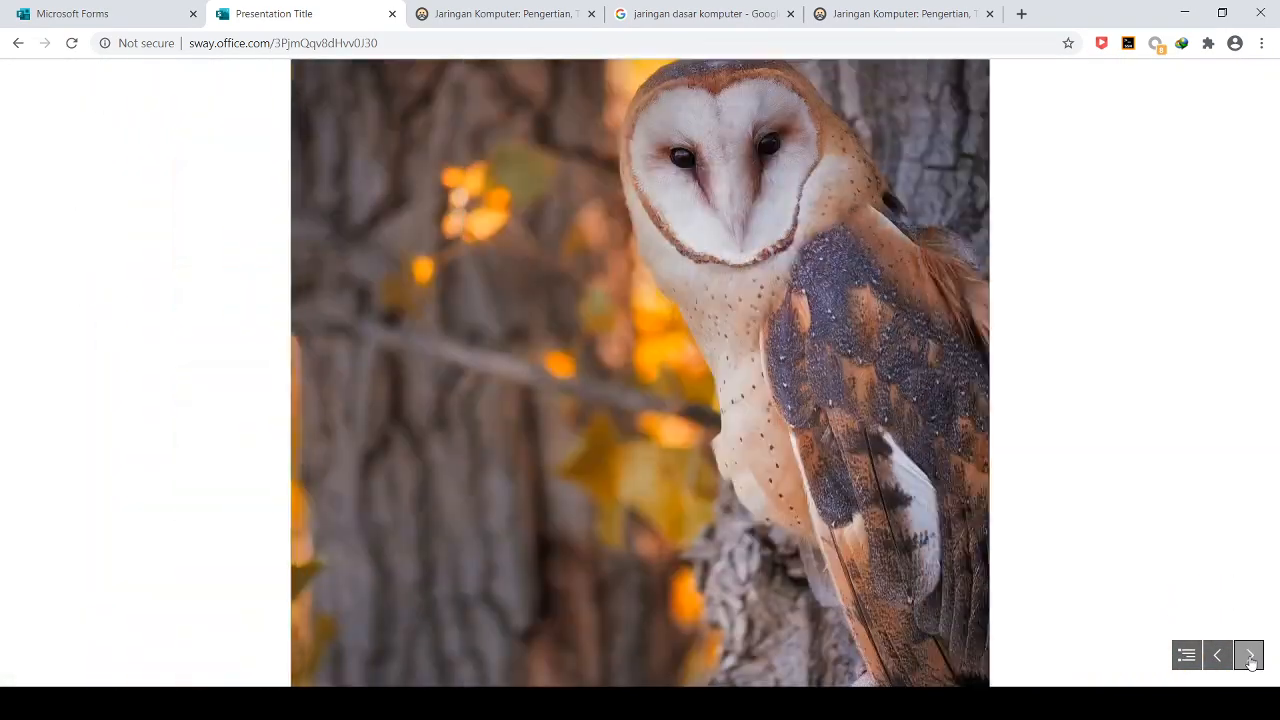
left_click(1249, 656)
left_click(1249, 656)
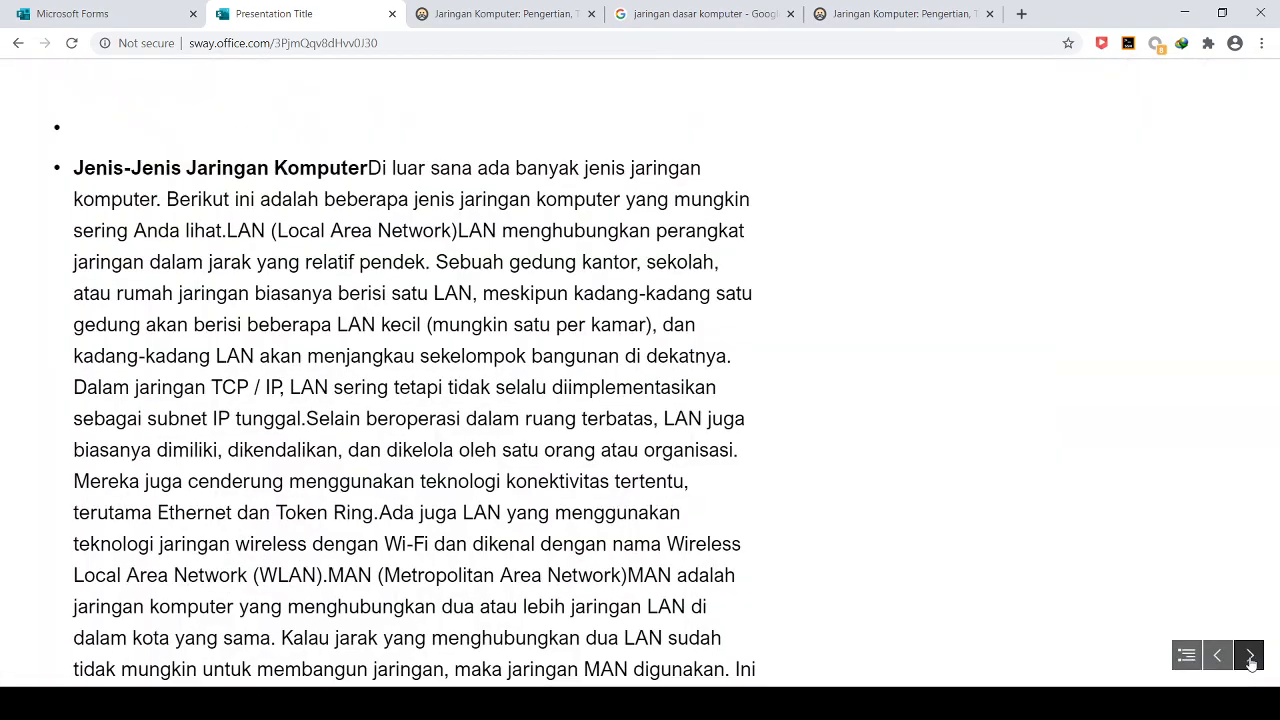
left_click(1249, 656)
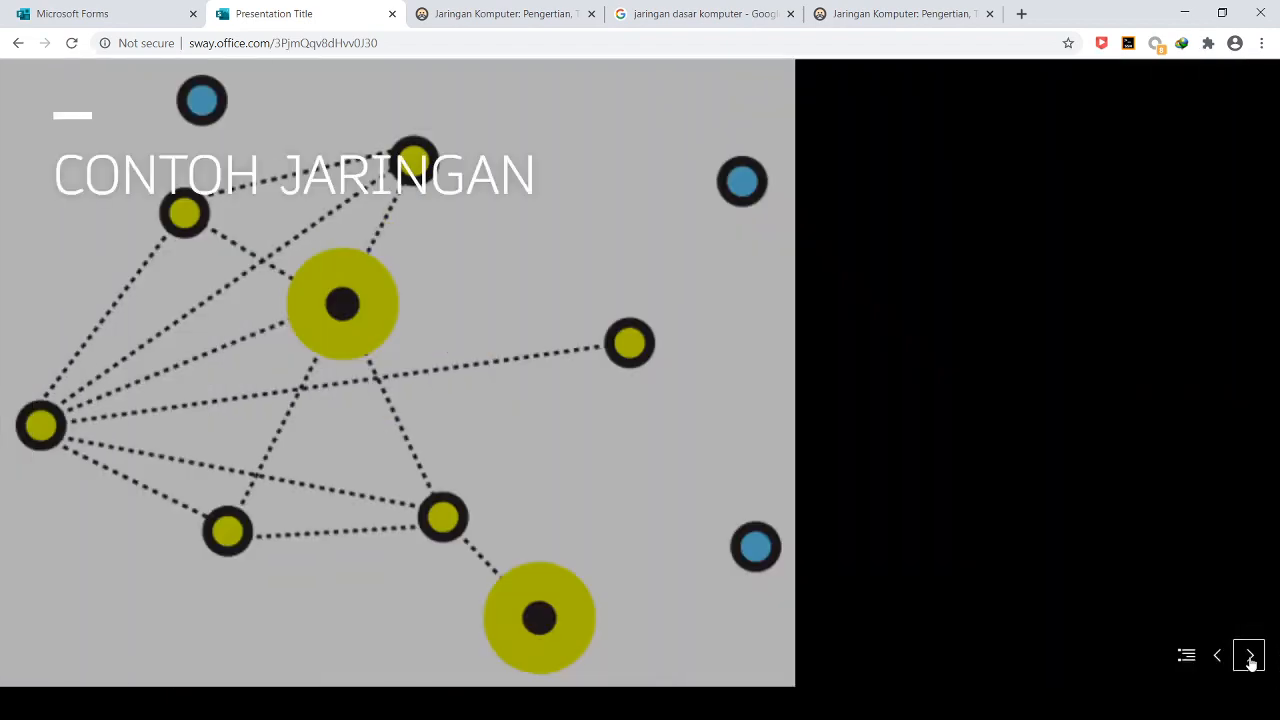
left_click(1249, 656)
left_click(1249, 656)
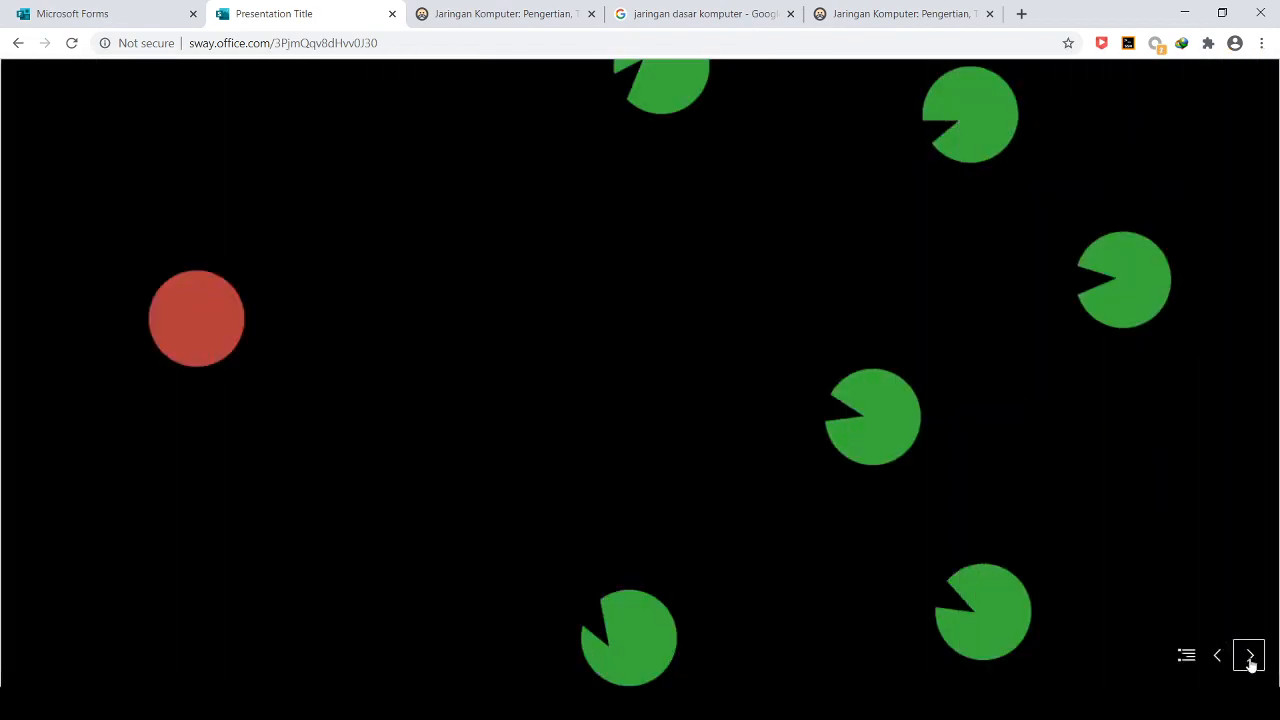
left_click(1250, 660)
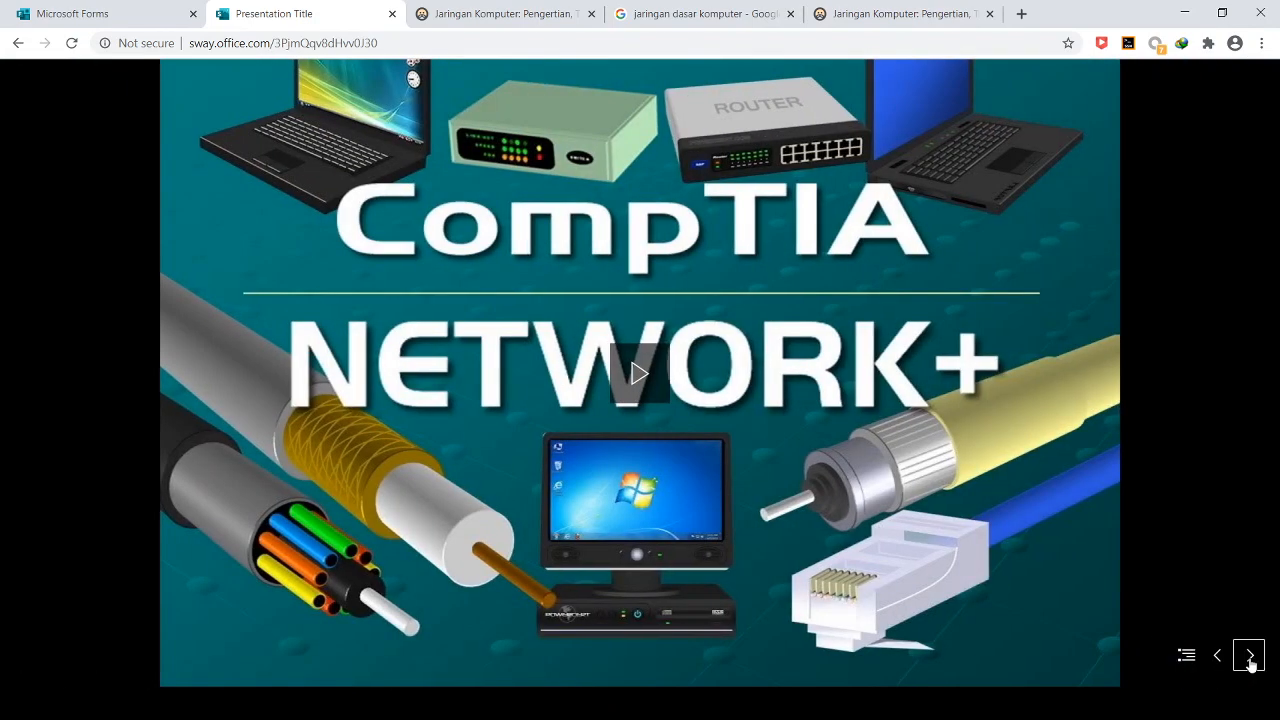
left_click(1250, 660)
left_click(1250, 660)
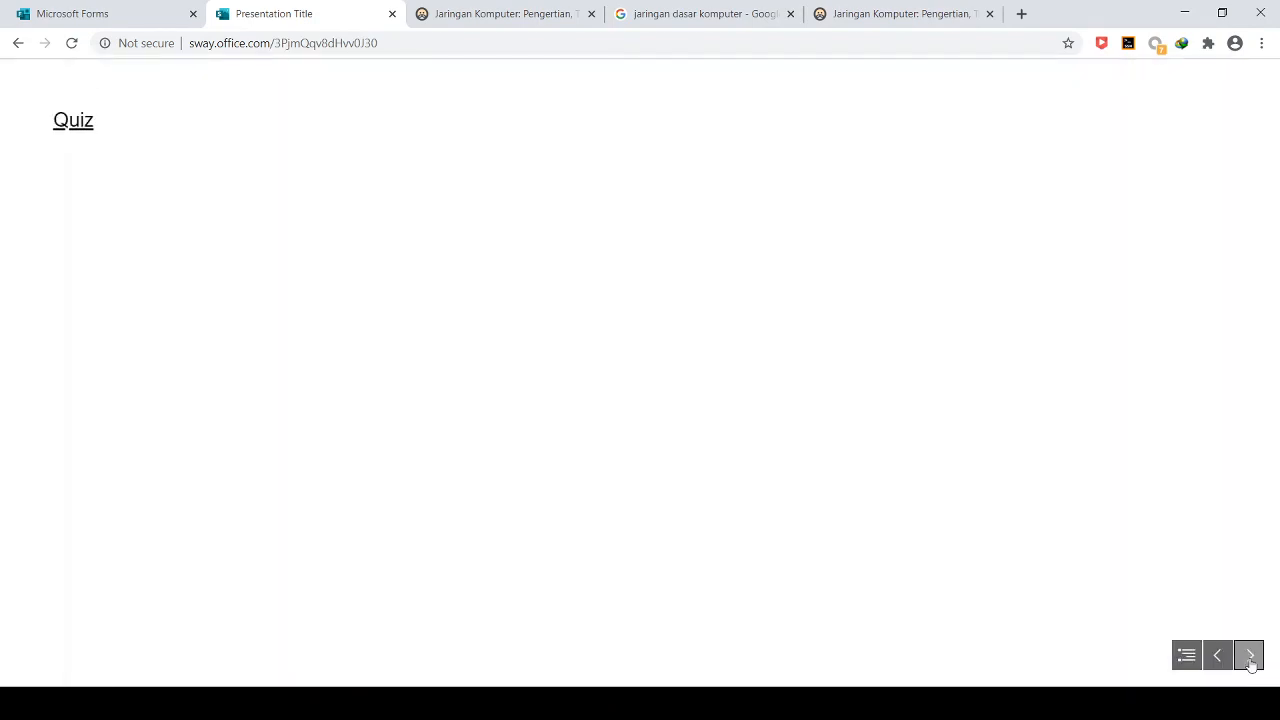
Step: Check the embedded ULANGAN HARIAN 1 form on the slide after the Quiz link and return to editing
left_click(1250, 658)
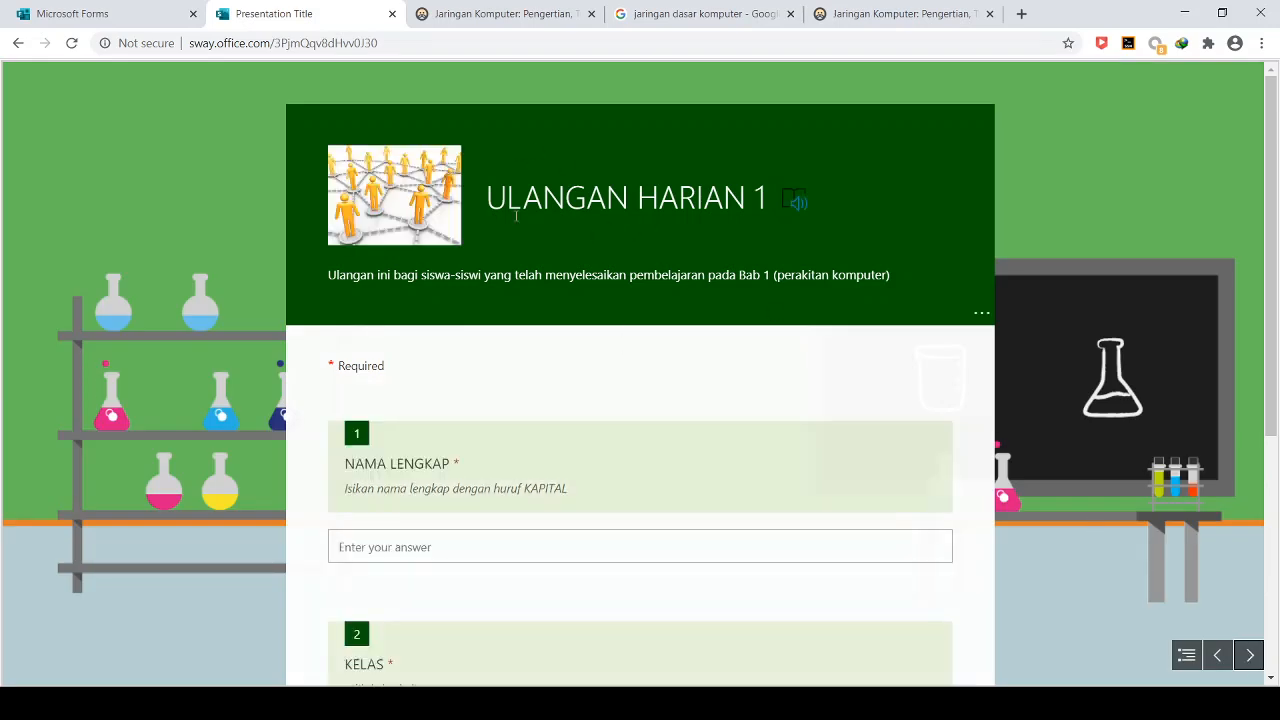
scroll(648, 364, "down", 4)
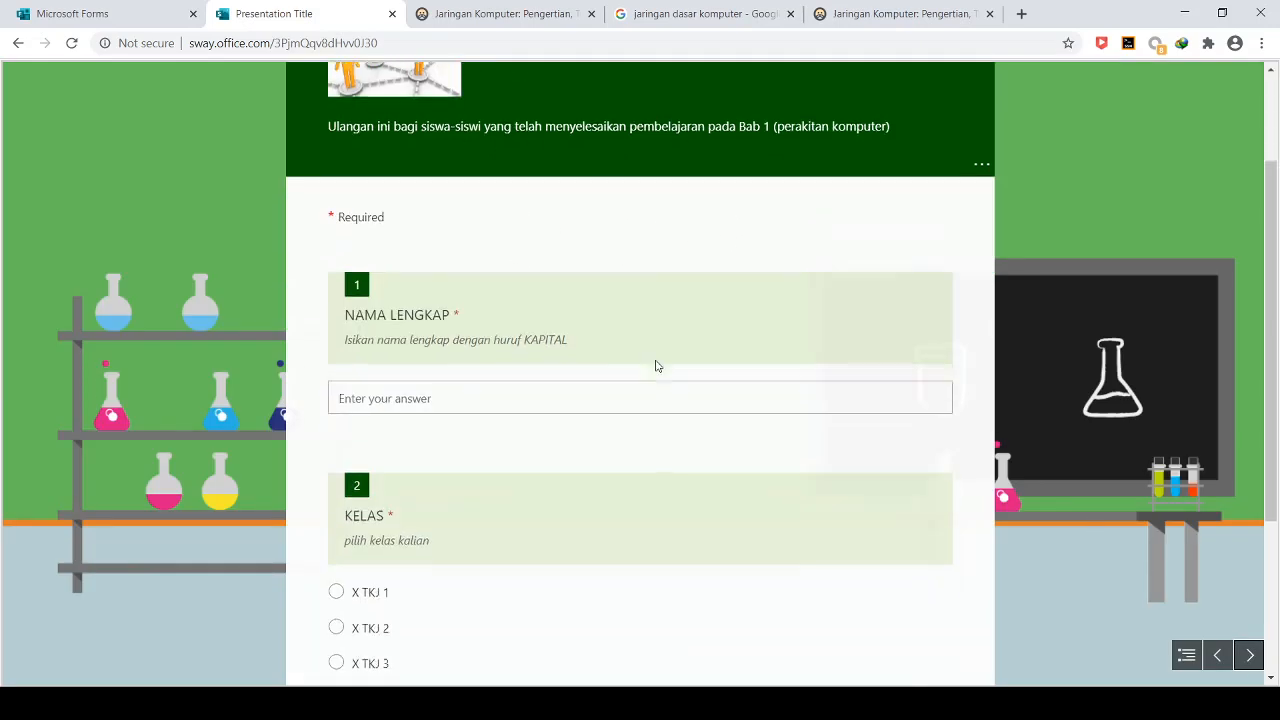
scroll(659, 374, "up", 4)
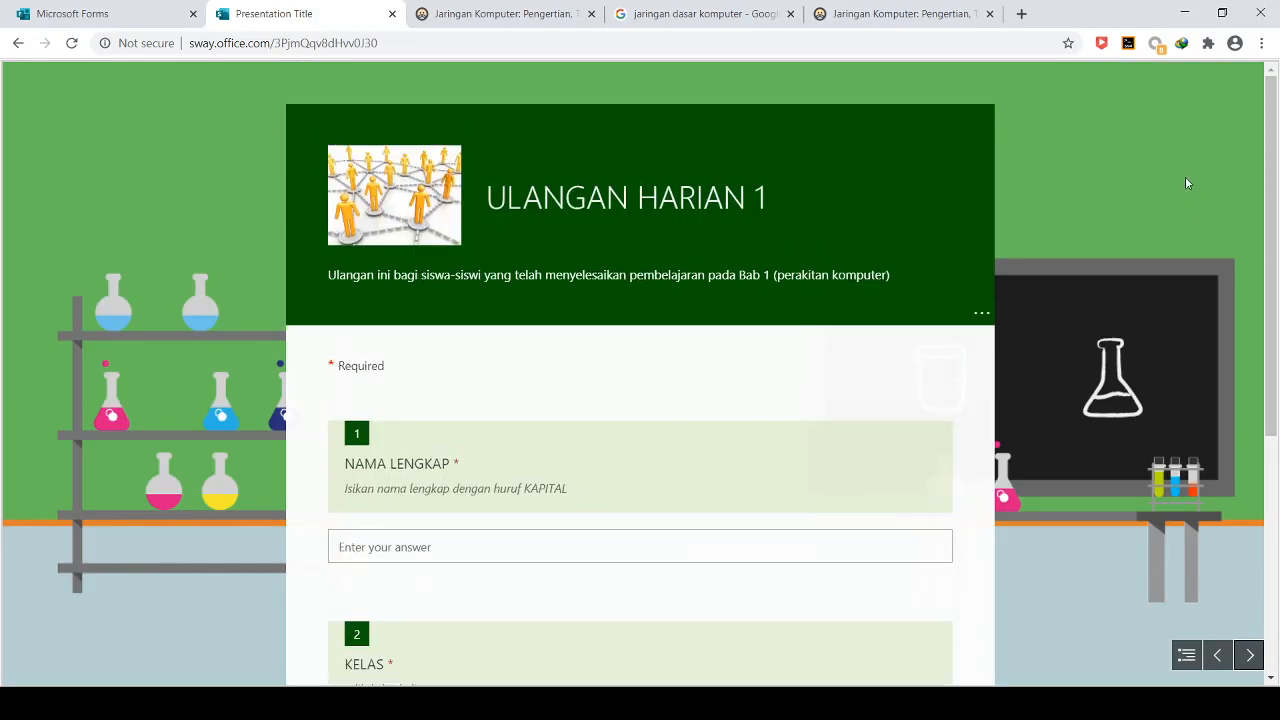
left_click(1115, 80)
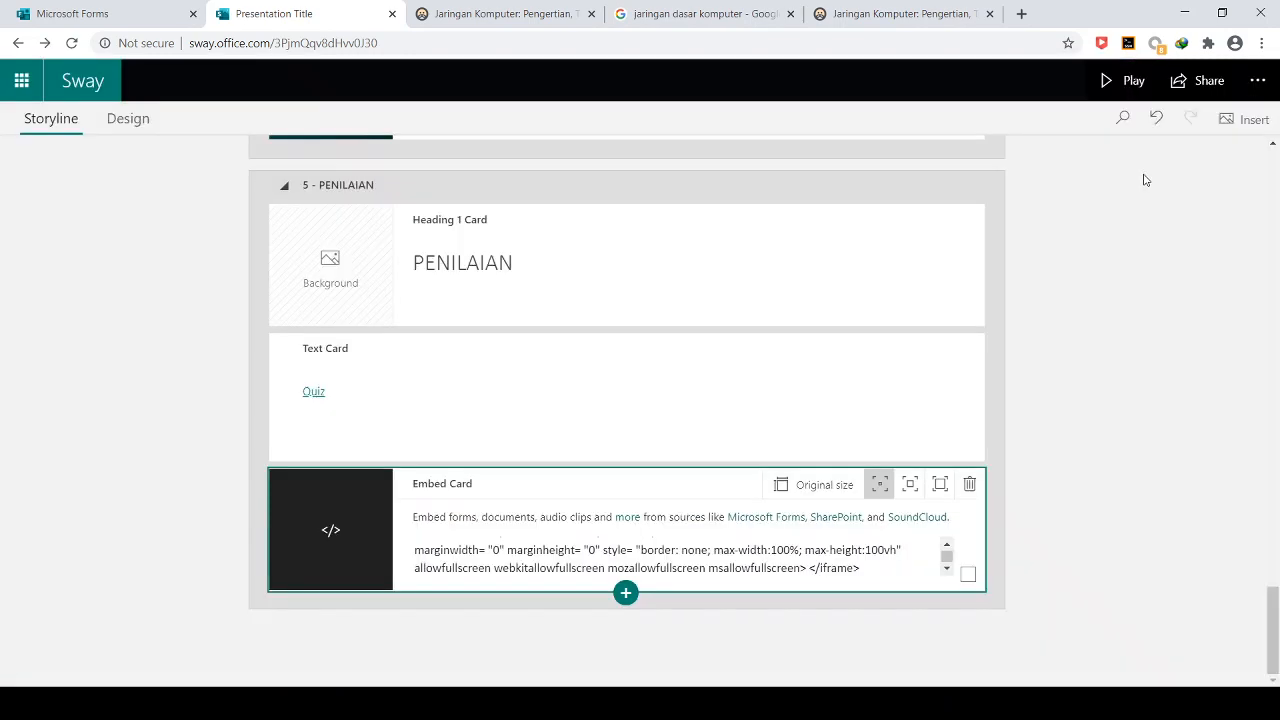
Step: Change the presentation's layout style to Vertical in the design settings
scroll(1000, 320, "up", 10)
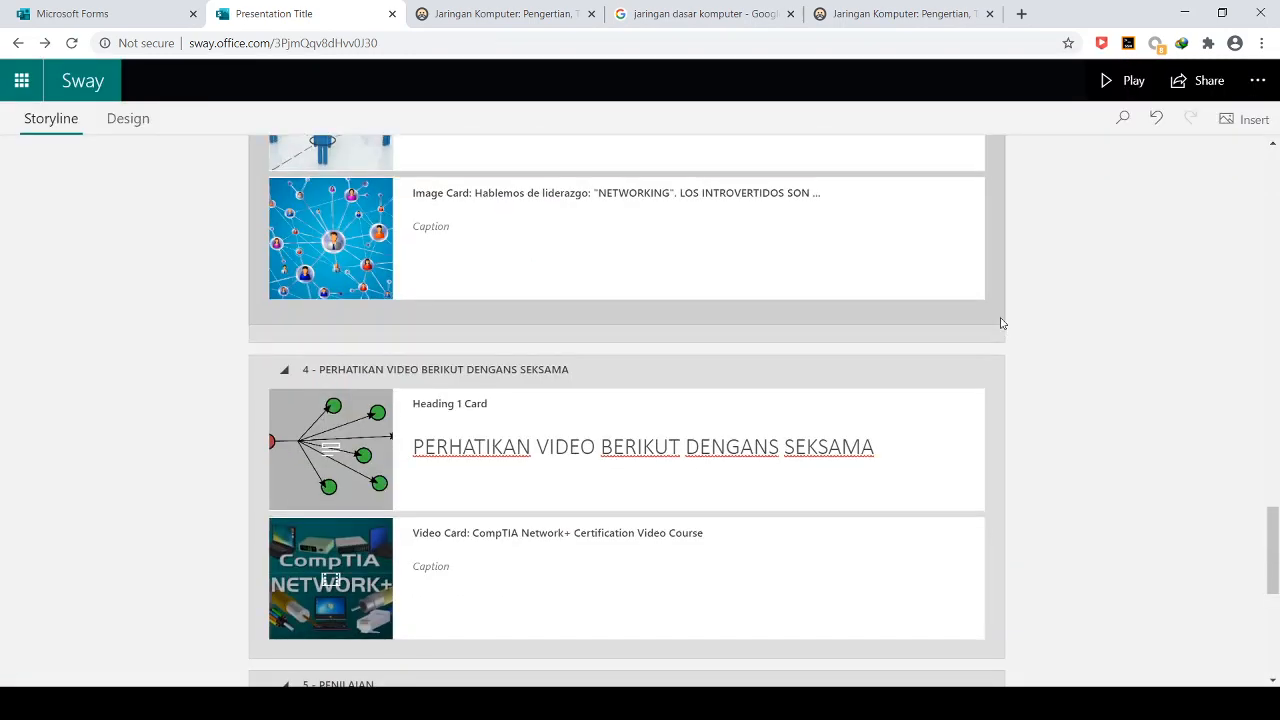
scroll(1025, 408, "up", 10)
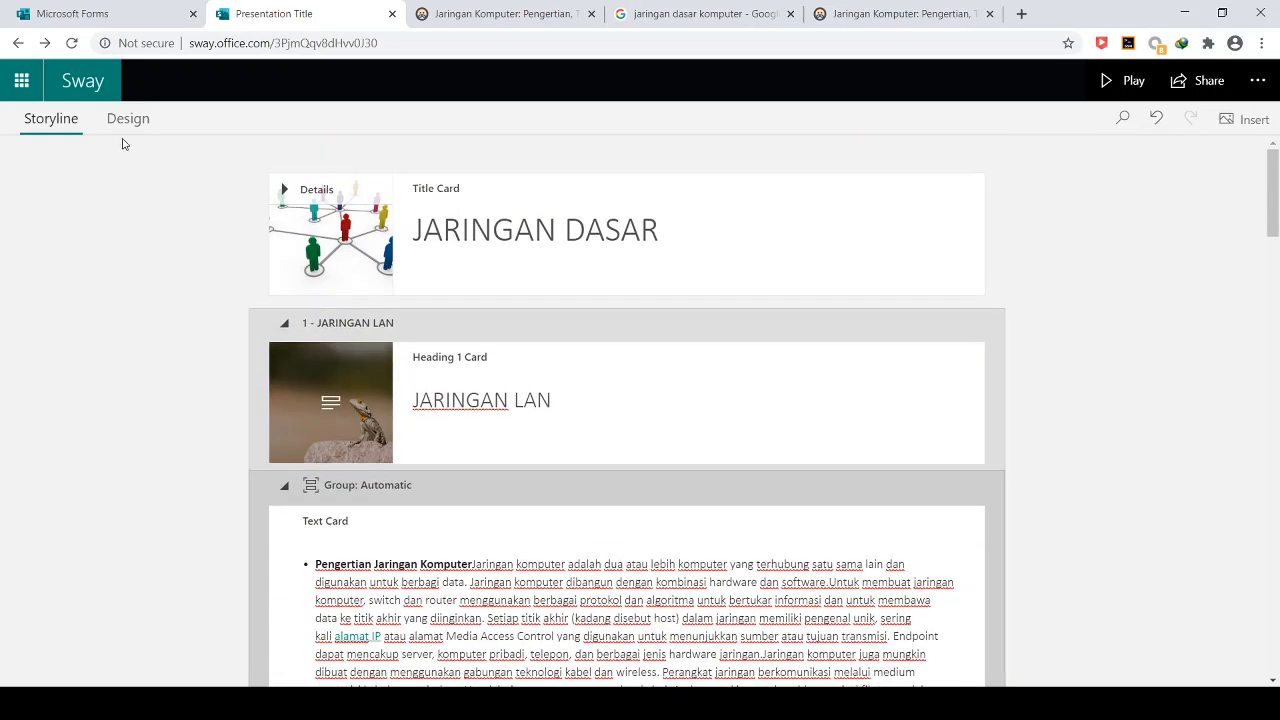
left_click(126, 120)
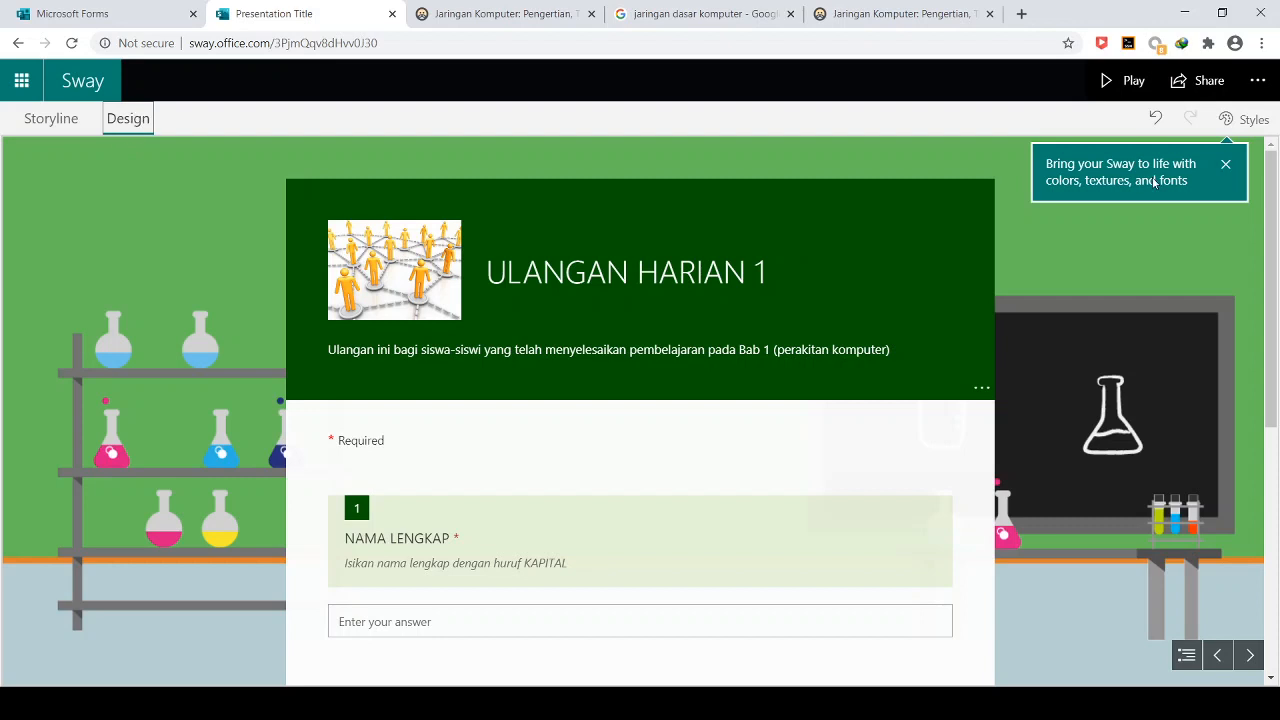
left_click(1250, 120)
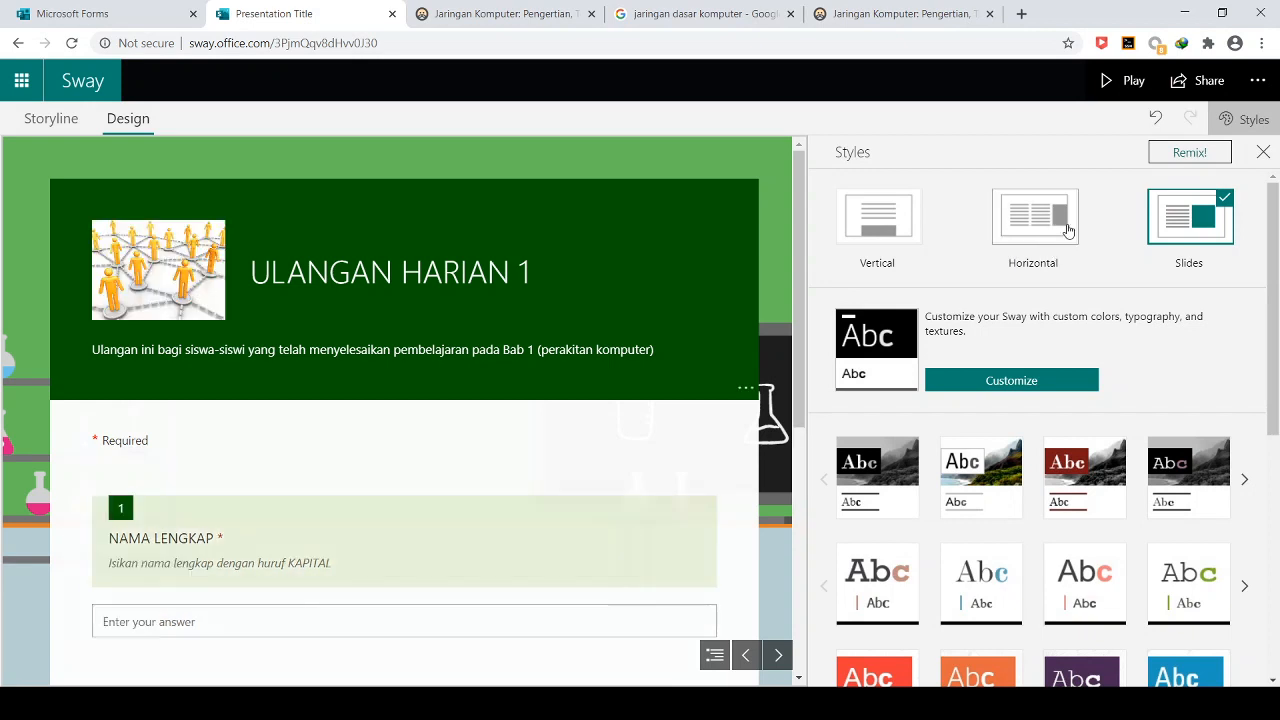
left_click(892, 233)
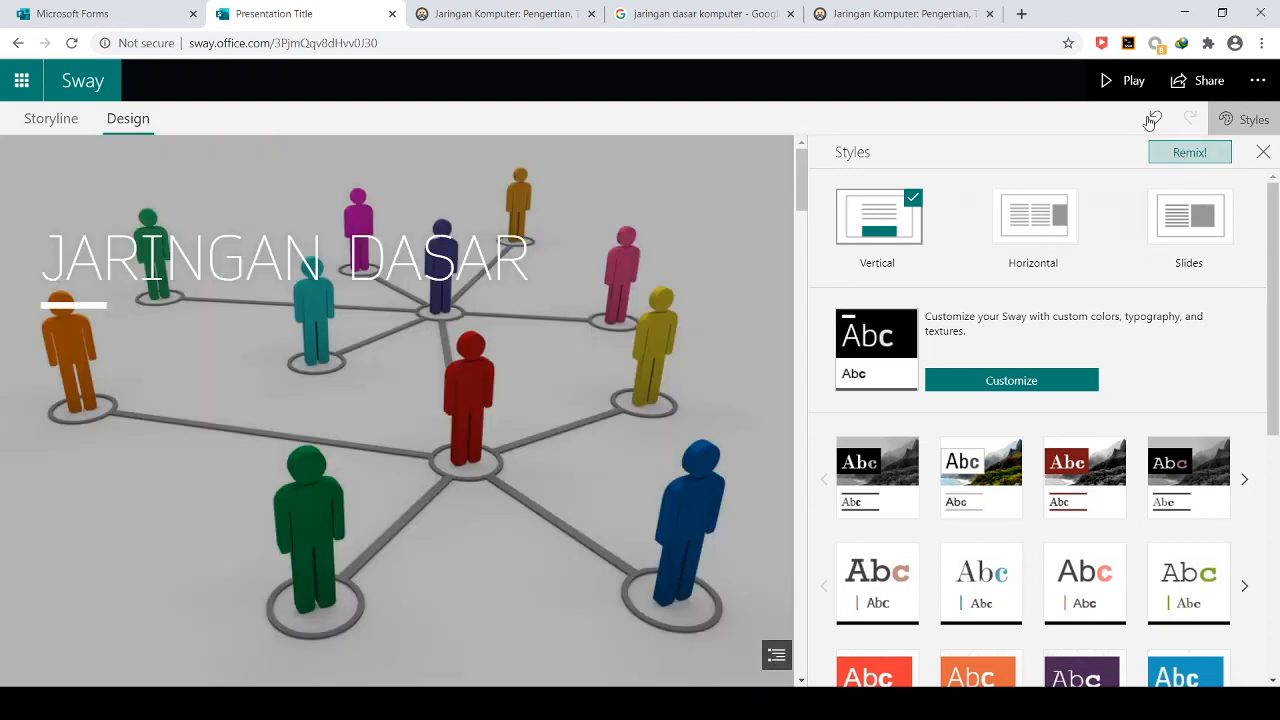
Step: Play the presentation in its vertical layout and look through it down to the PENILAIAN section
left_click(1124, 84)
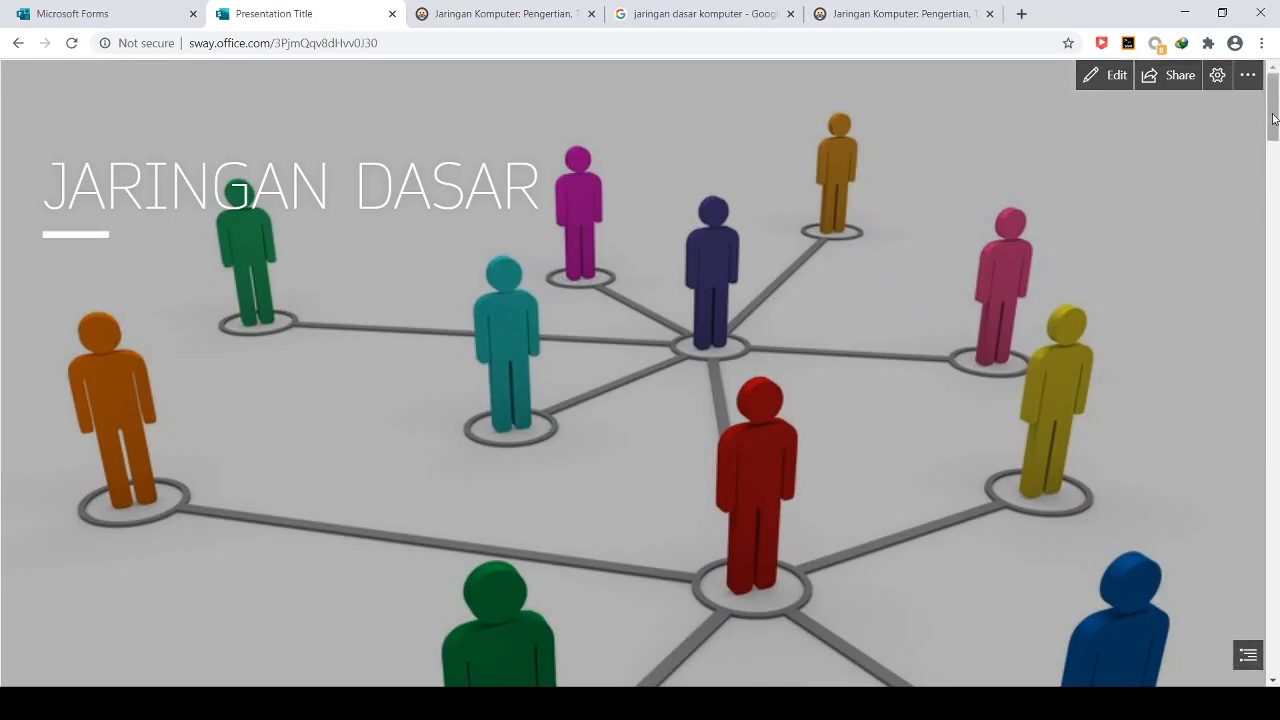
scroll(929, 280, "down", 10)
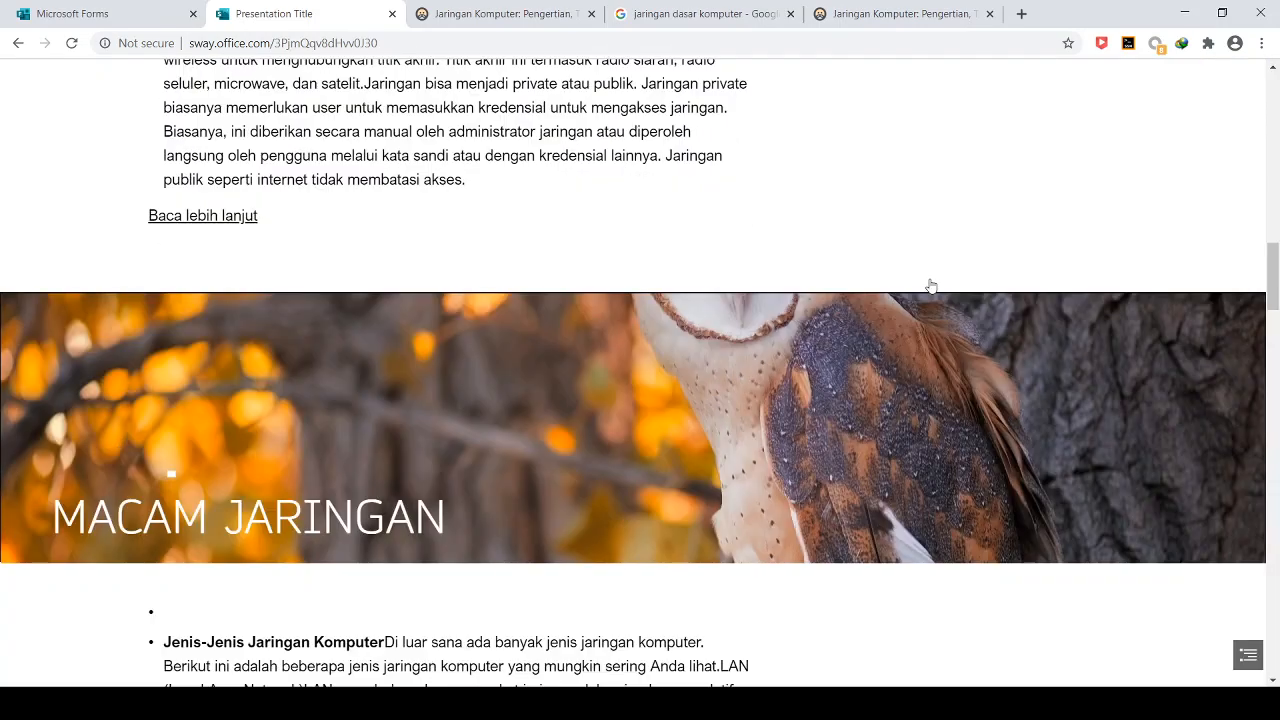
scroll(930, 286, "down", 15)
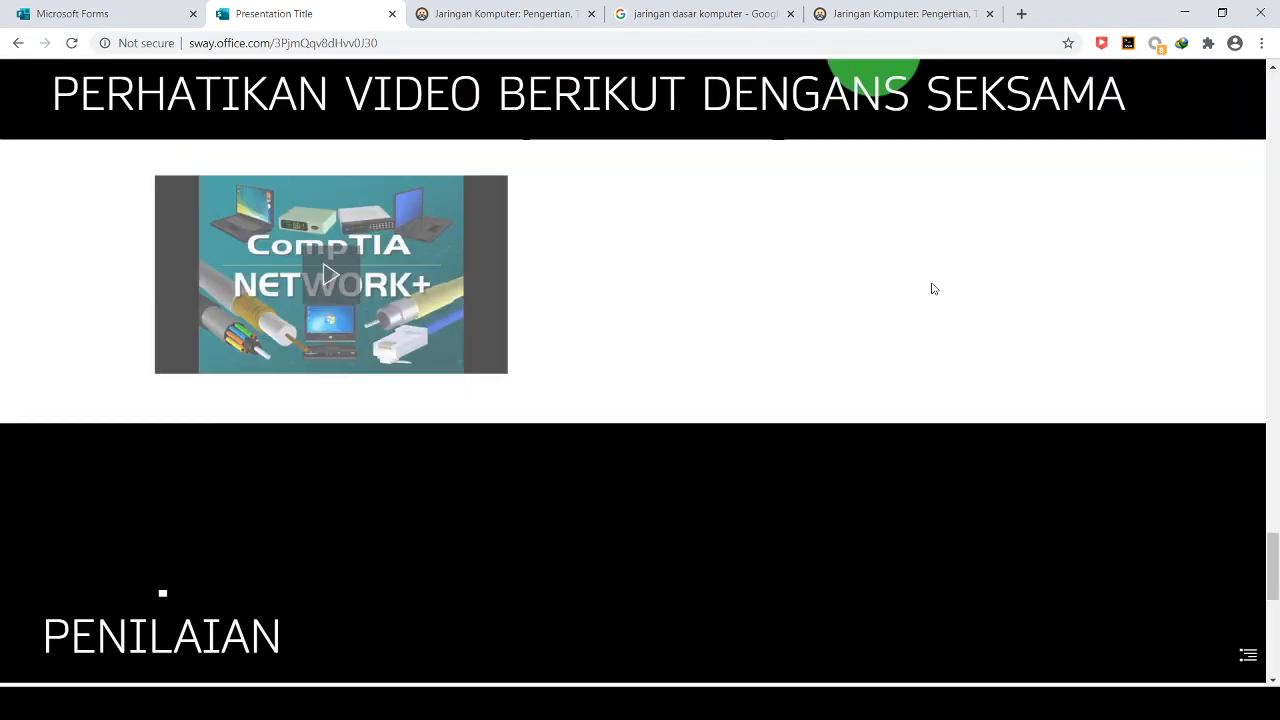
scroll(931, 287, "down", 1)
scroll(551, 254, "down", 4)
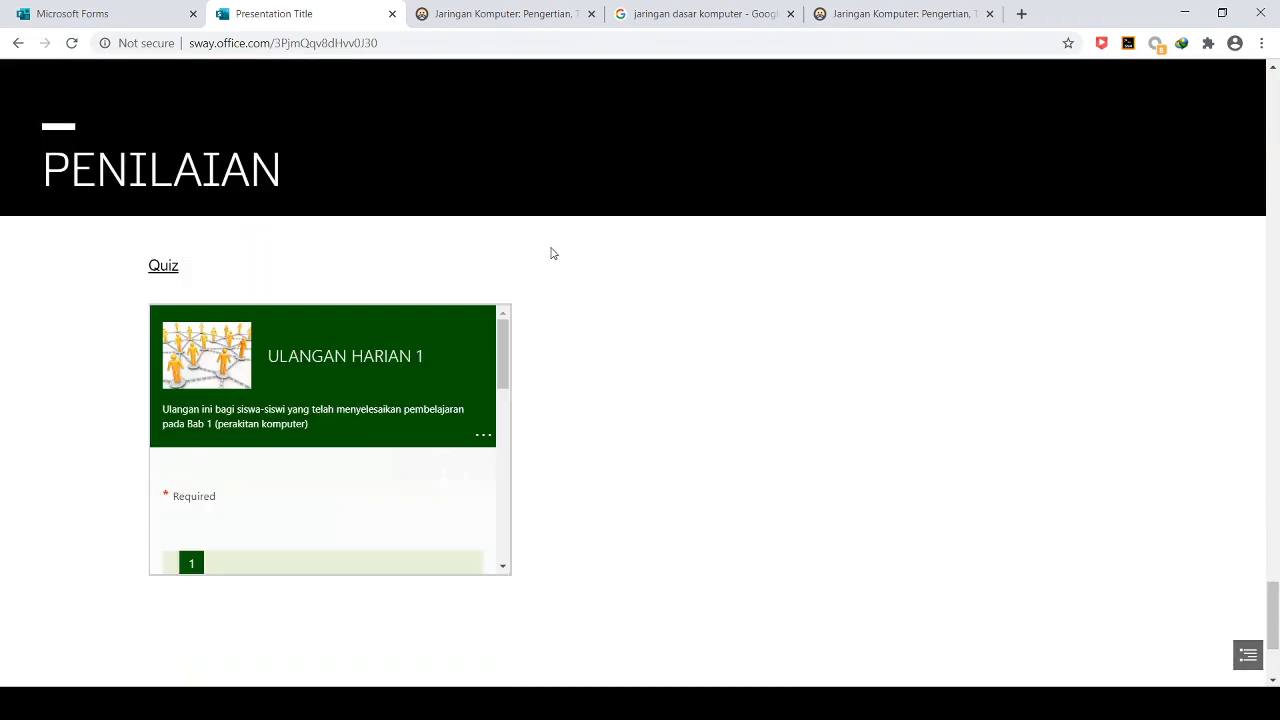
Step: Examine the embedded ULANGAN HARIAN 1 form in the PENILAIAN section and go back to the JARINGAN DASAR title
scroll(277, 423, "down", 6)
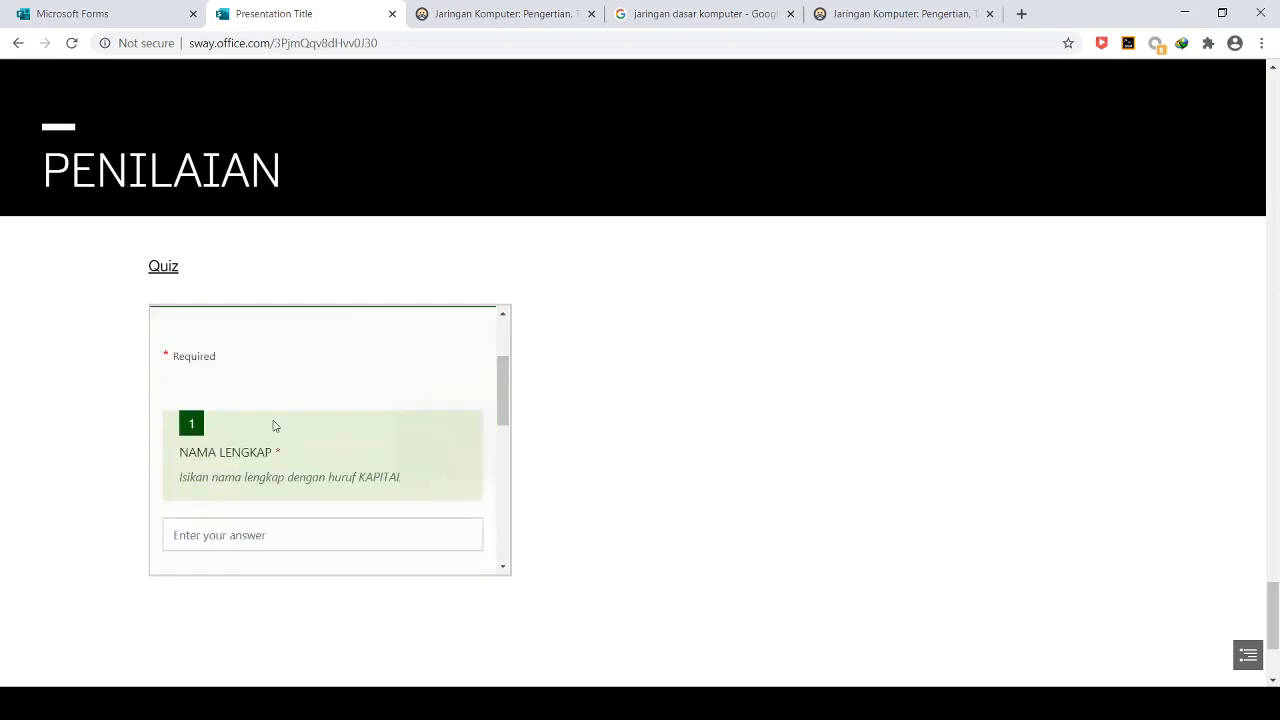
scroll(280, 422, "up", 4)
scroll(281, 420, "up", 2)
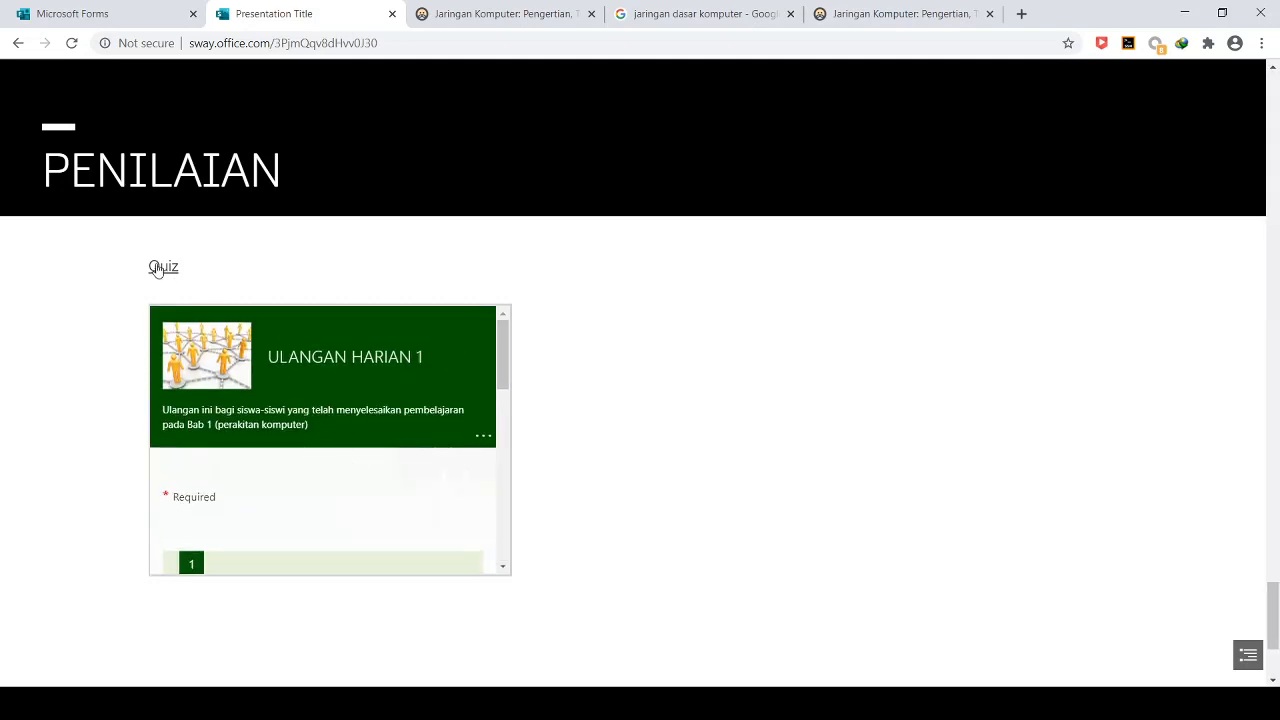
scroll(813, 421, "down", 2)
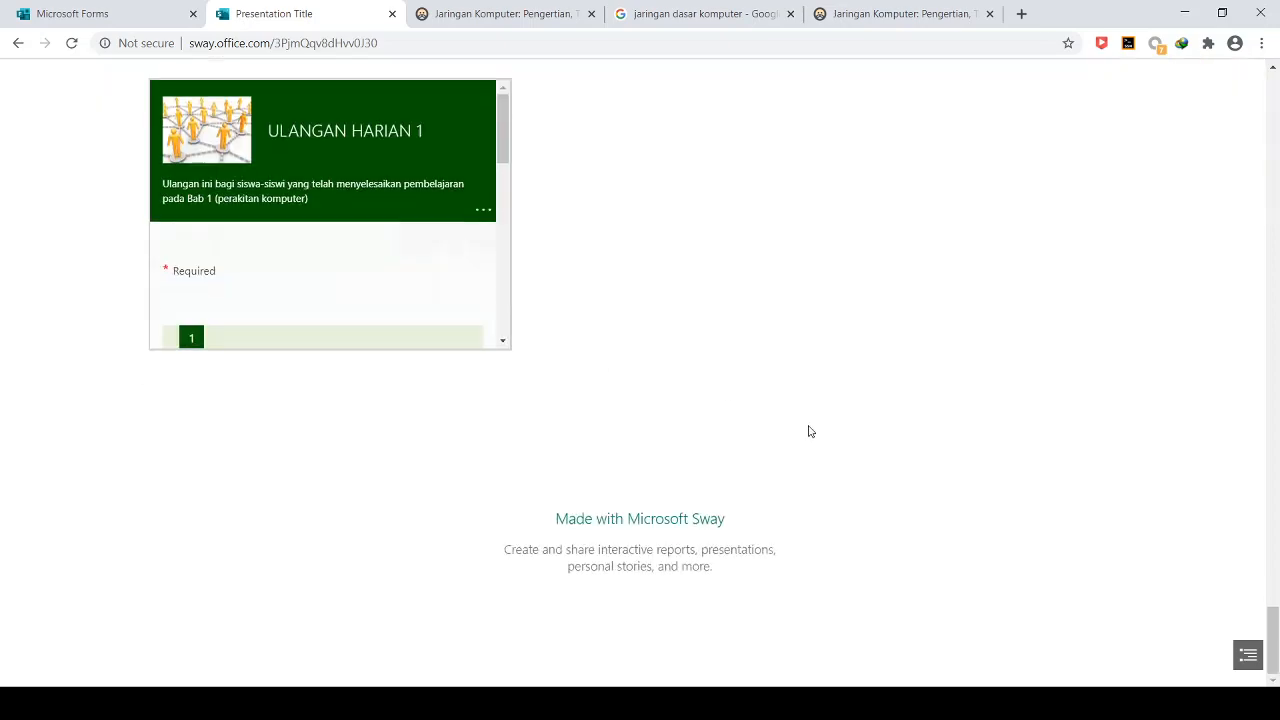
scroll(810, 431, "up", 15)
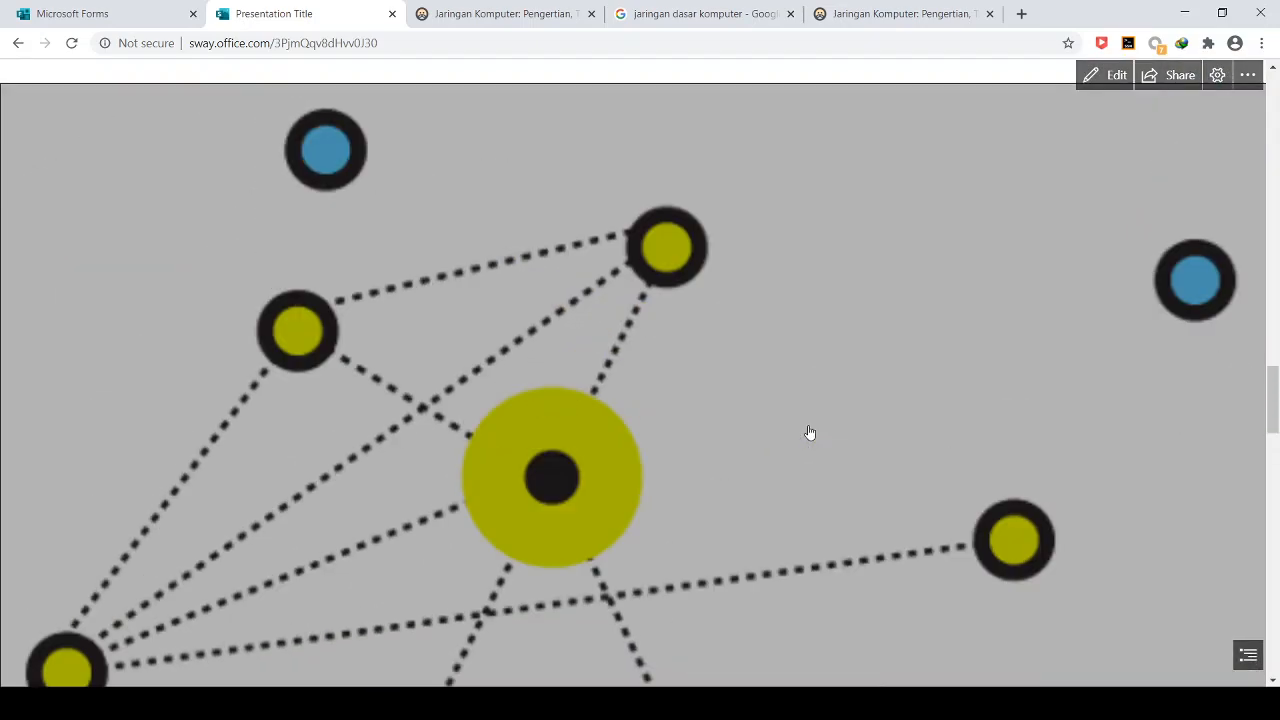
scroll(810, 431, "up", 12)
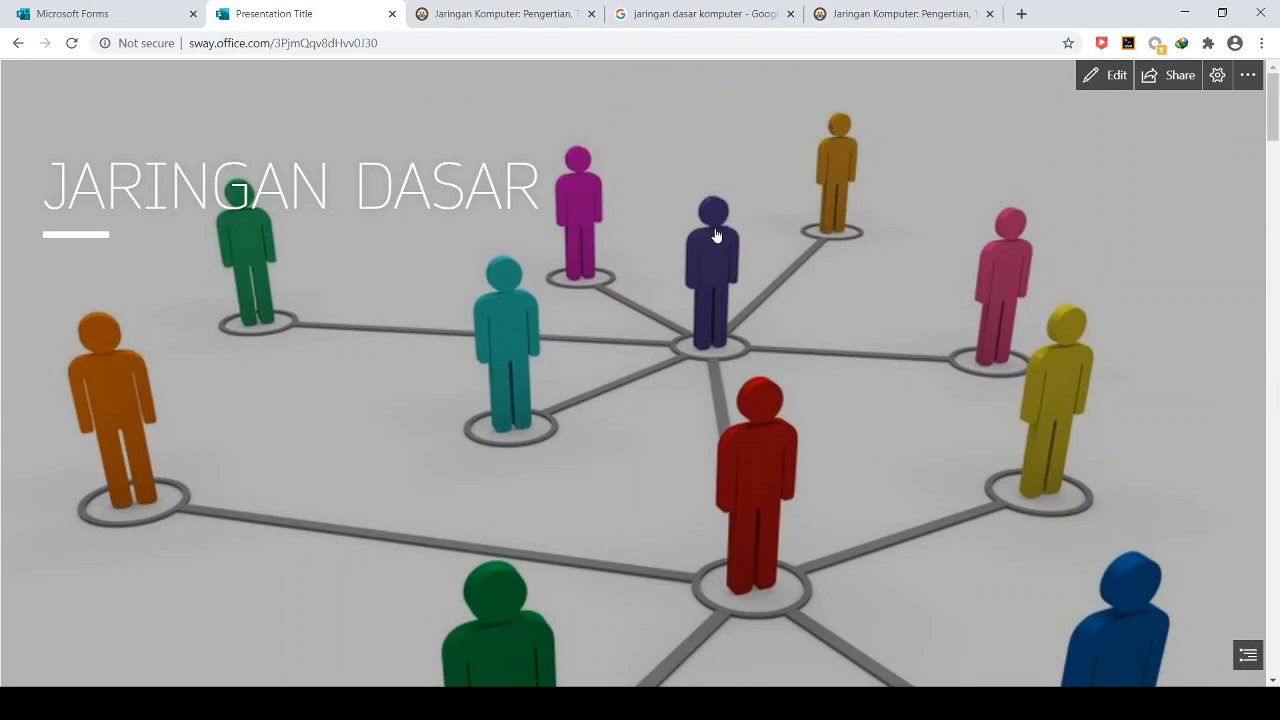
Step: Share the Sway with anyone who has a link, with view permission, and copy the sharing link
left_click(1168, 86)
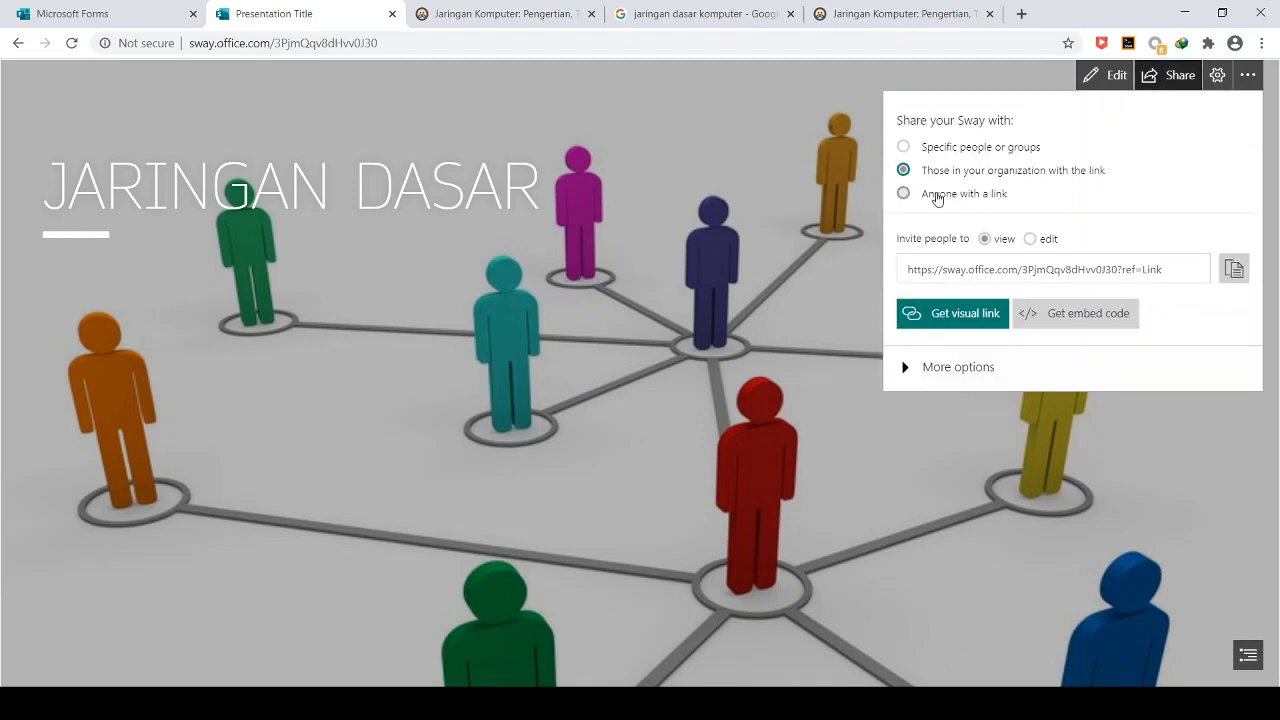
left_click(904, 194)
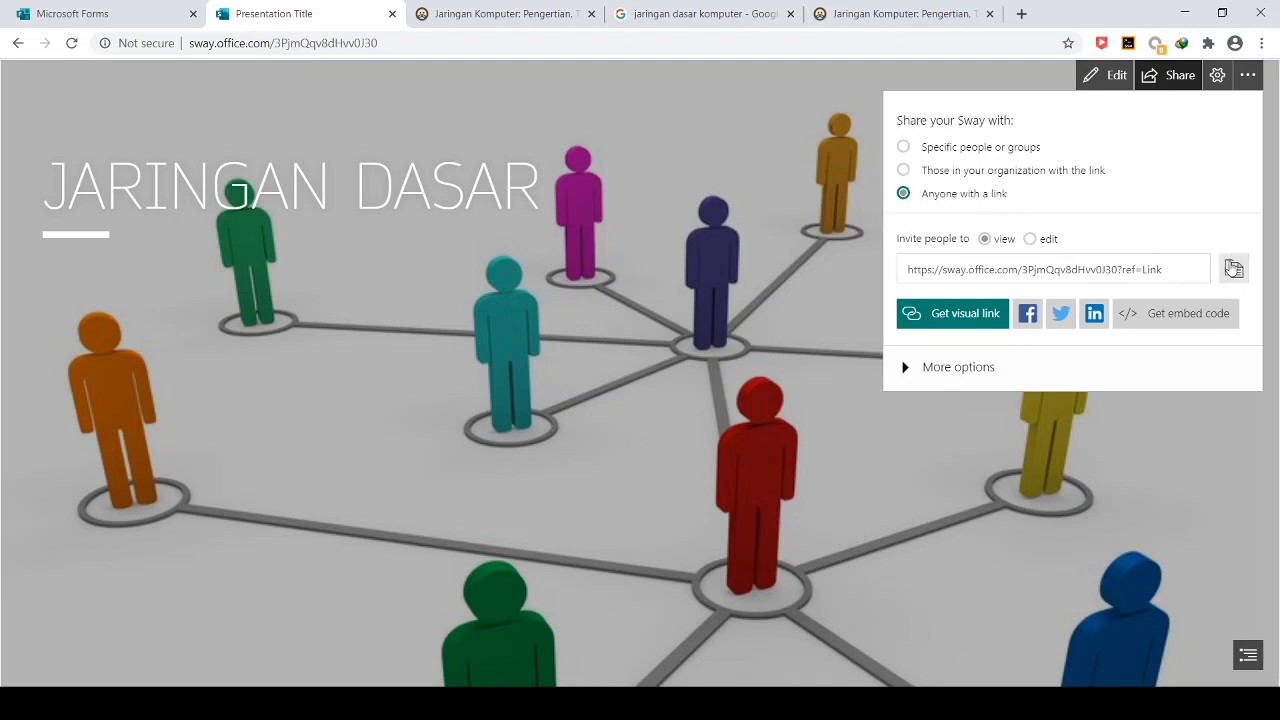
left_click(1233, 268)
left_click(1234, 270)
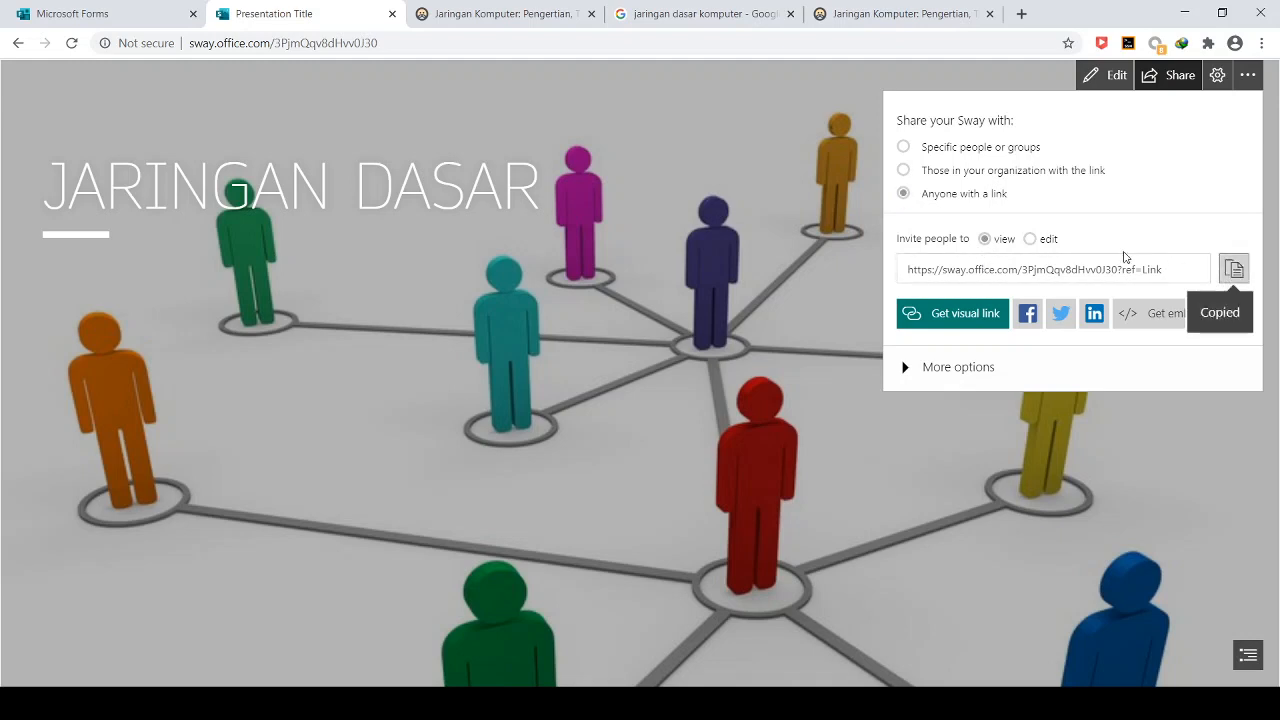